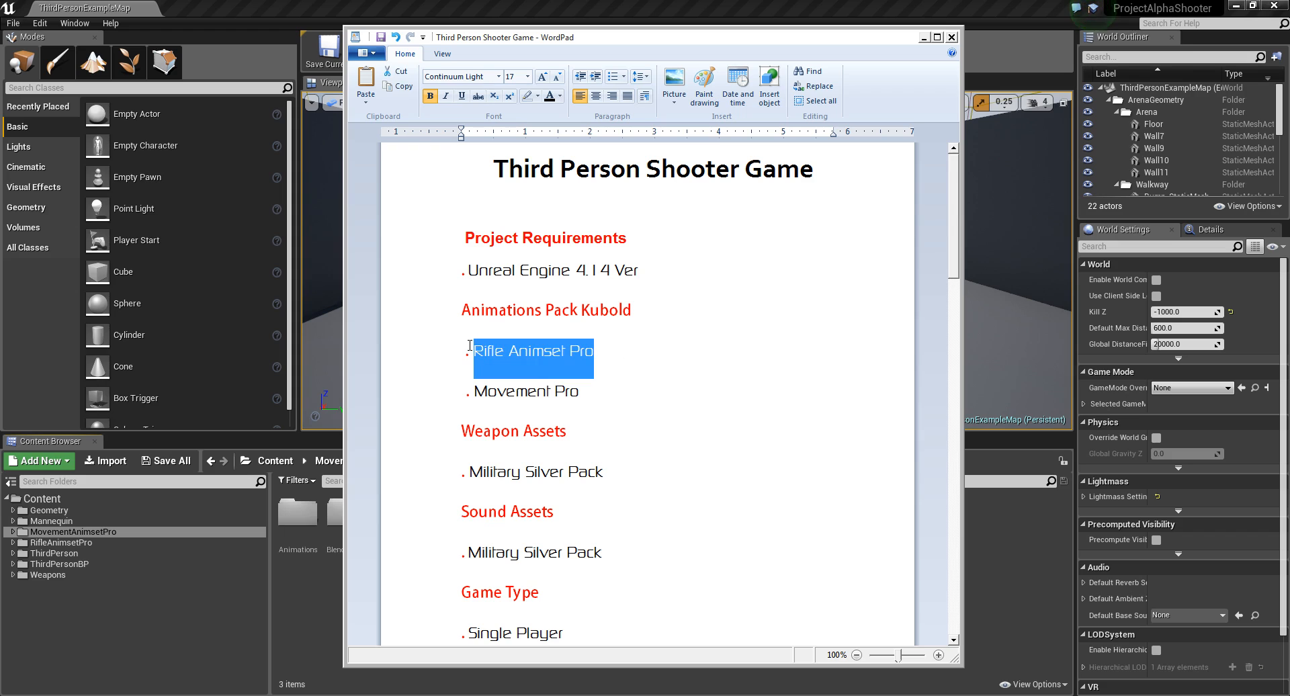
Review the Rifle Animset Pro and Movement Pro entries under Animations Pack Kubold, highlighting each one.
left_click(596, 350)
left_click_drag(596, 350, 502, 347)
key("Down")
mouse_move(474, 391)
left_mouse_down()
mouse_move(592, 391)
mouse_move(475, 391)
left_mouse_up()
left_click(595, 389)
left_click(502, 392)
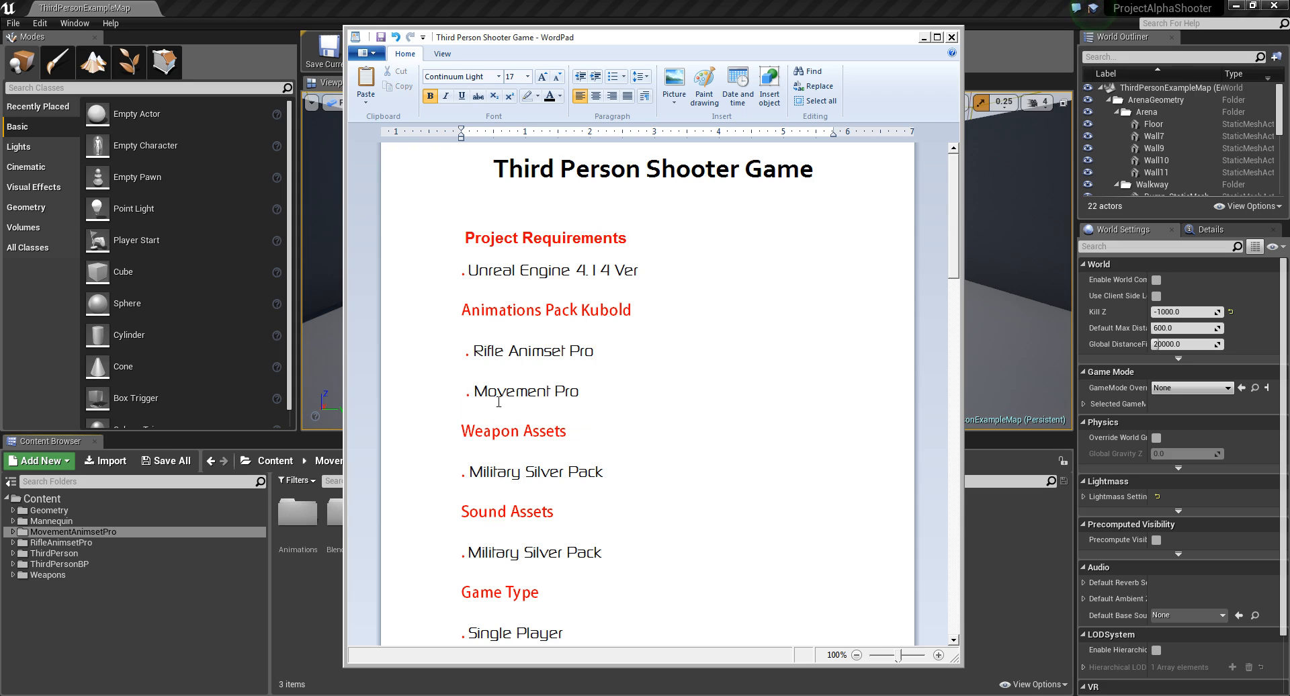
left_click_drag(476, 390, 580, 391)
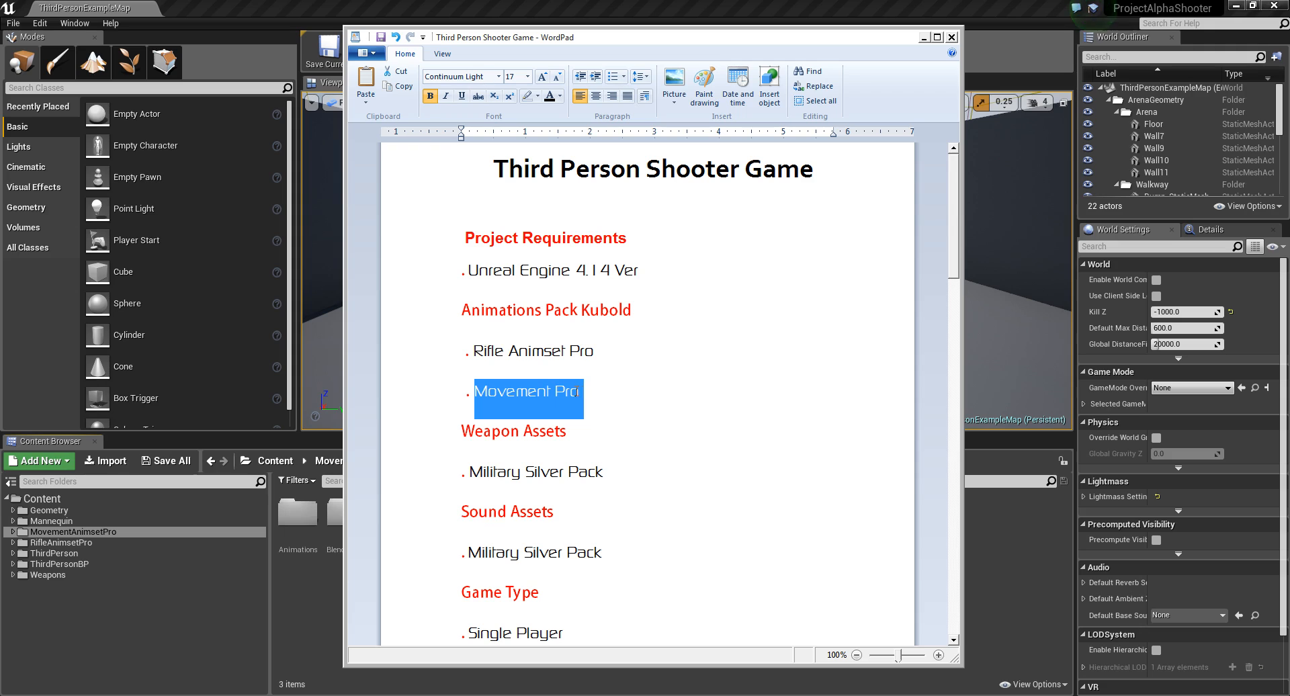
left_click(609, 386)
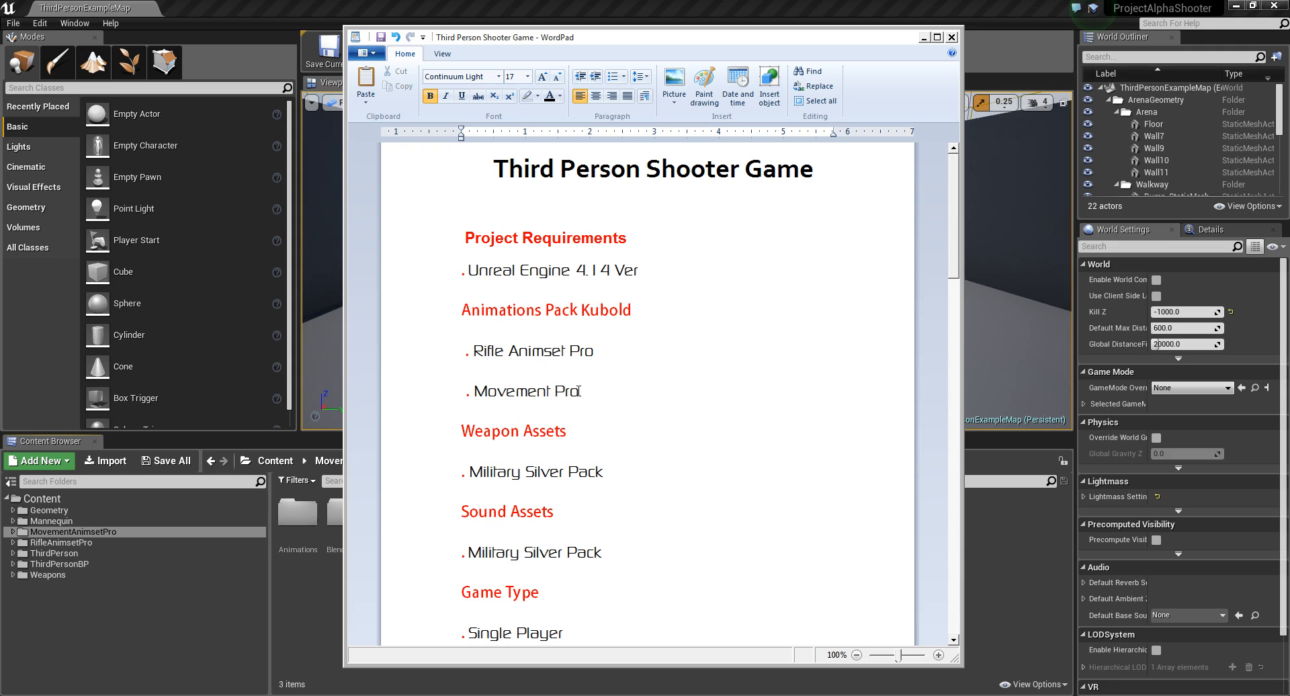
triple_click(529, 385)
left_click(658, 395)
Review the Military Silver Pack entries under Weapon Assets and Sound Assets, highlighting each one.
scroll(619, 465, "down", 2)
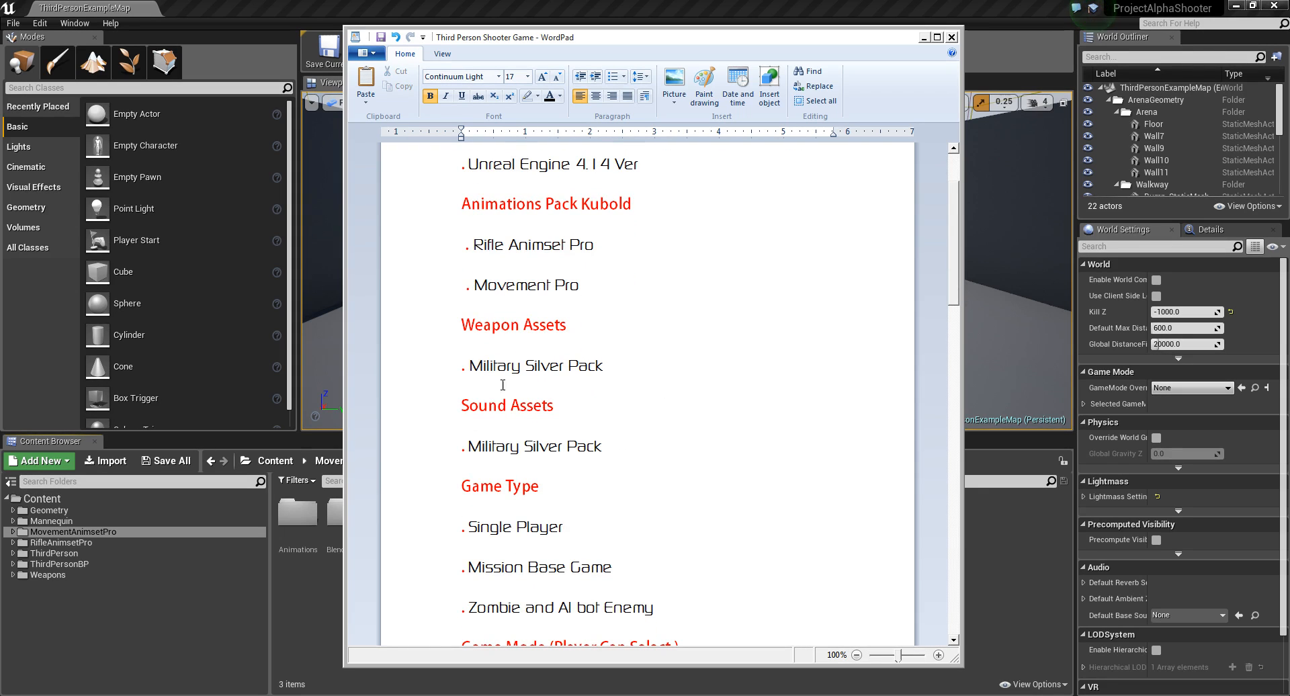
left_click_drag(468, 365, 608, 365)
left_click(616, 363)
left_click_drag(473, 365, 605, 365)
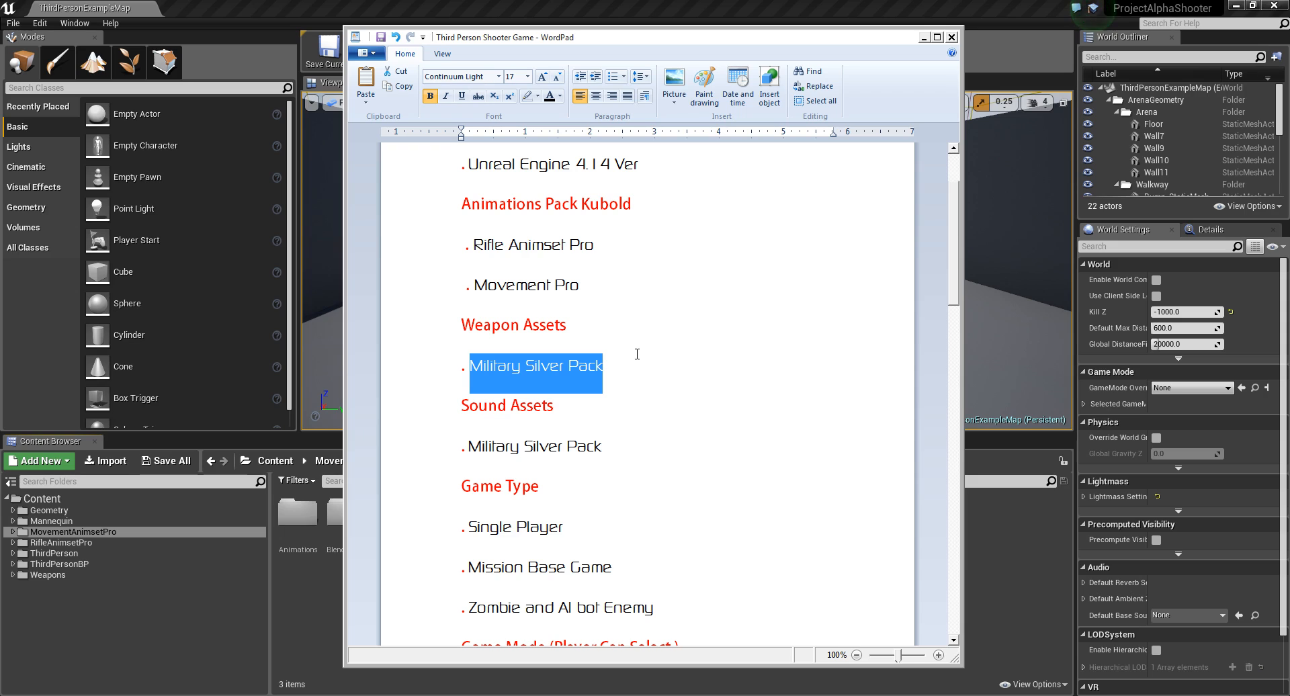
left_click_drag(468, 447, 597, 446)
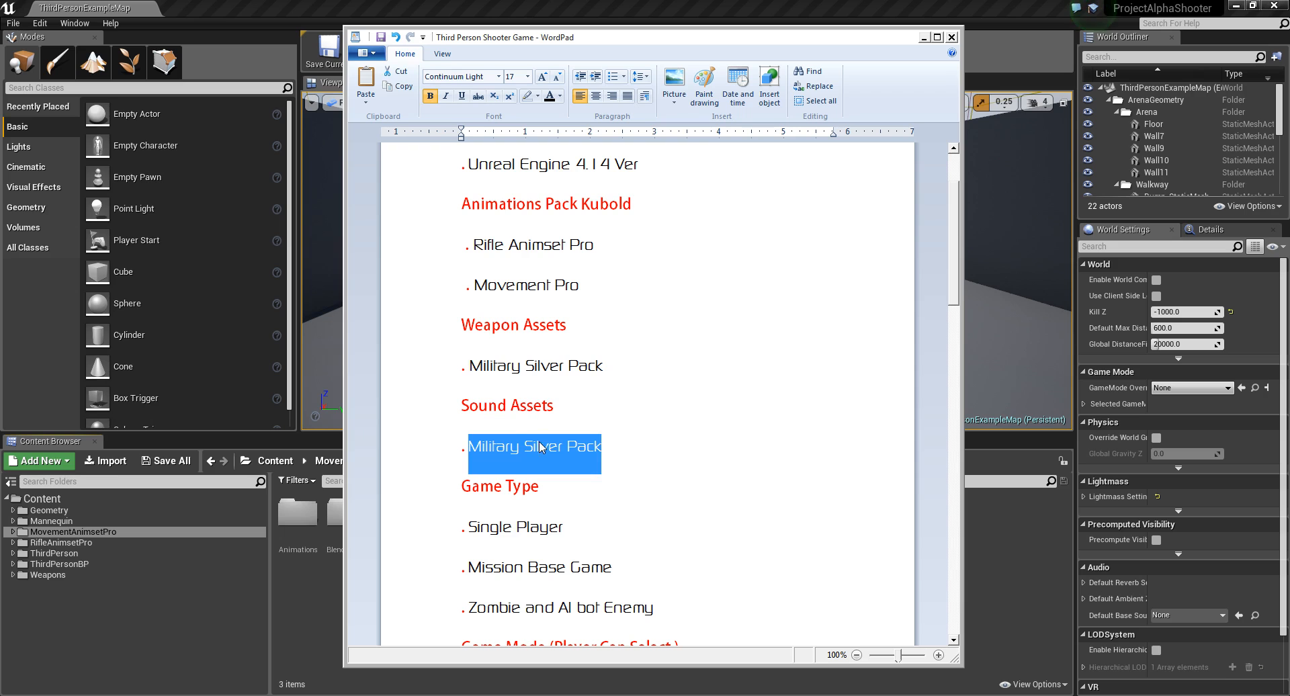
left_click(622, 449)
Review the Game Type section, highlighting the Single Player, Mission Base Game, and Zombie and AI bot Enemy entries.
scroll(610, 497, "down", 4)
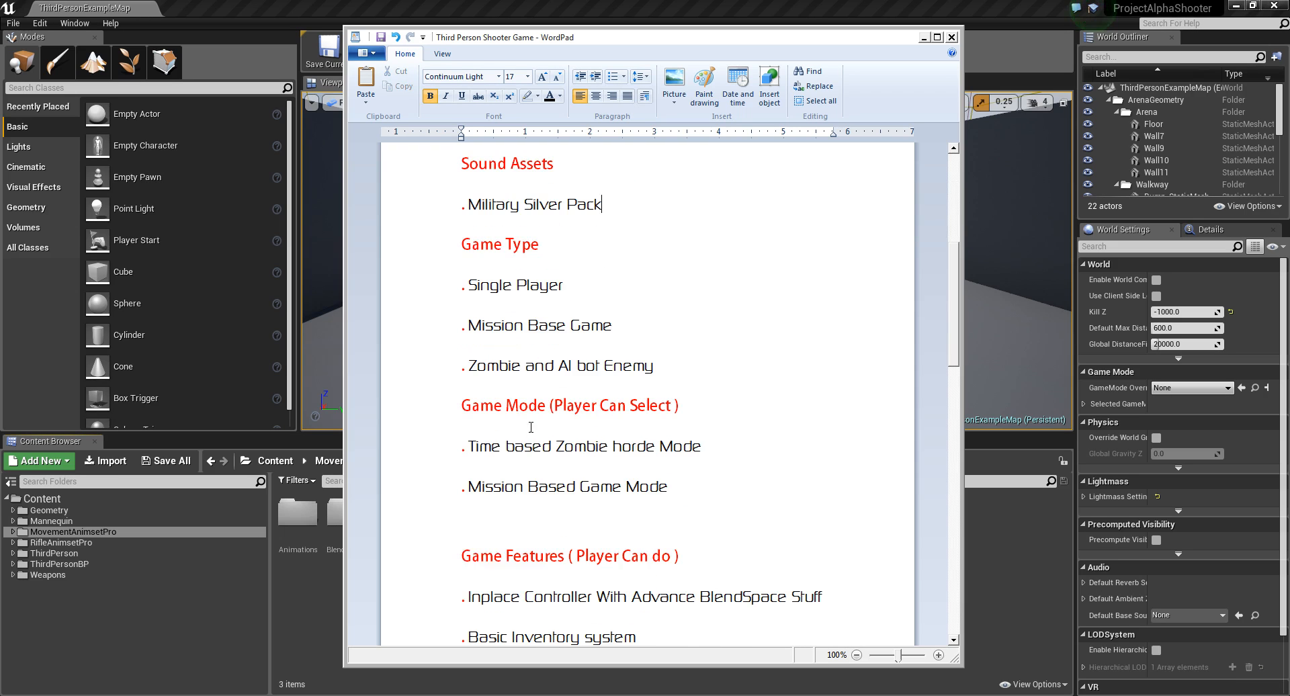
scroll(515, 339, "up", 2)
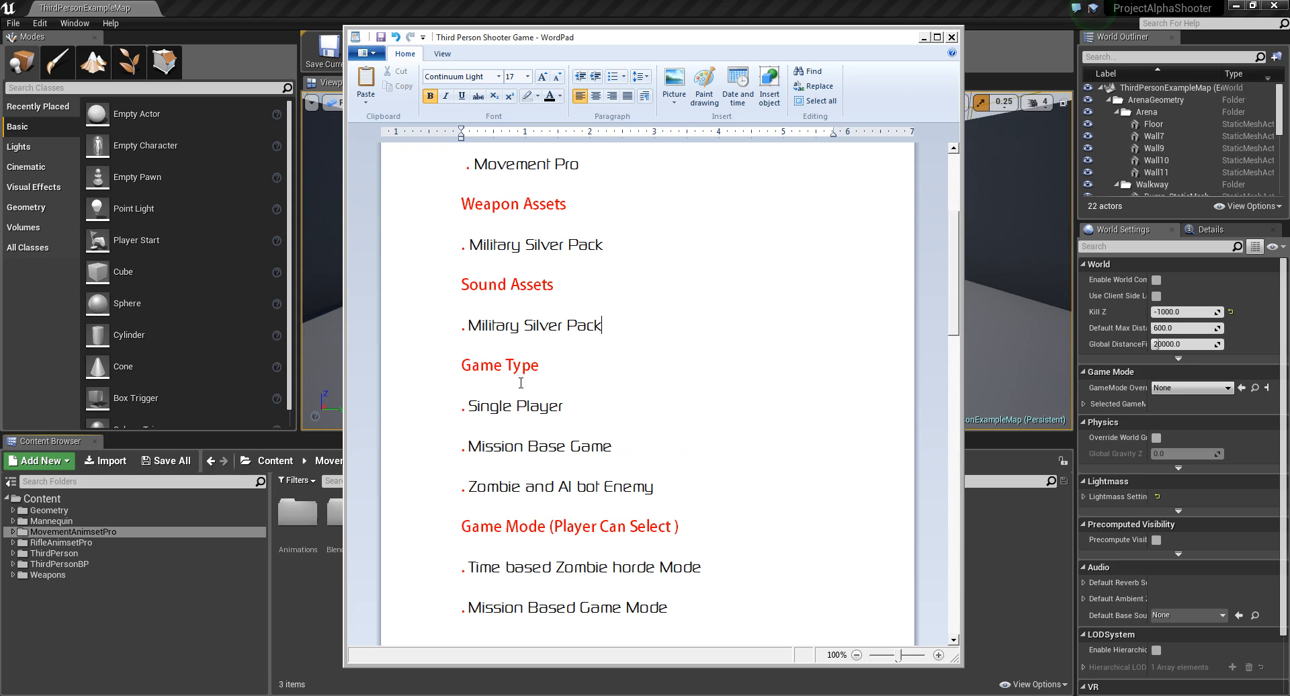
left_click_drag(467, 407, 568, 409)
left_click(587, 411)
left_click_drag(466, 444, 612, 446)
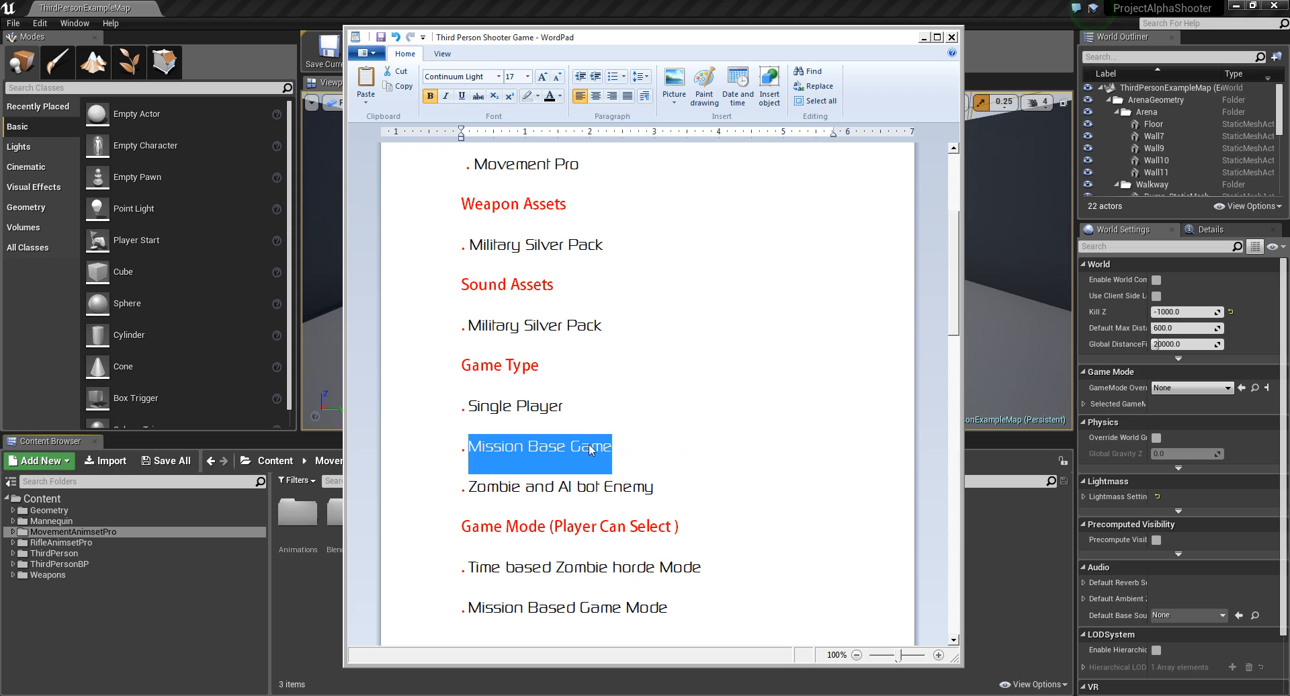
left_click(644, 445)
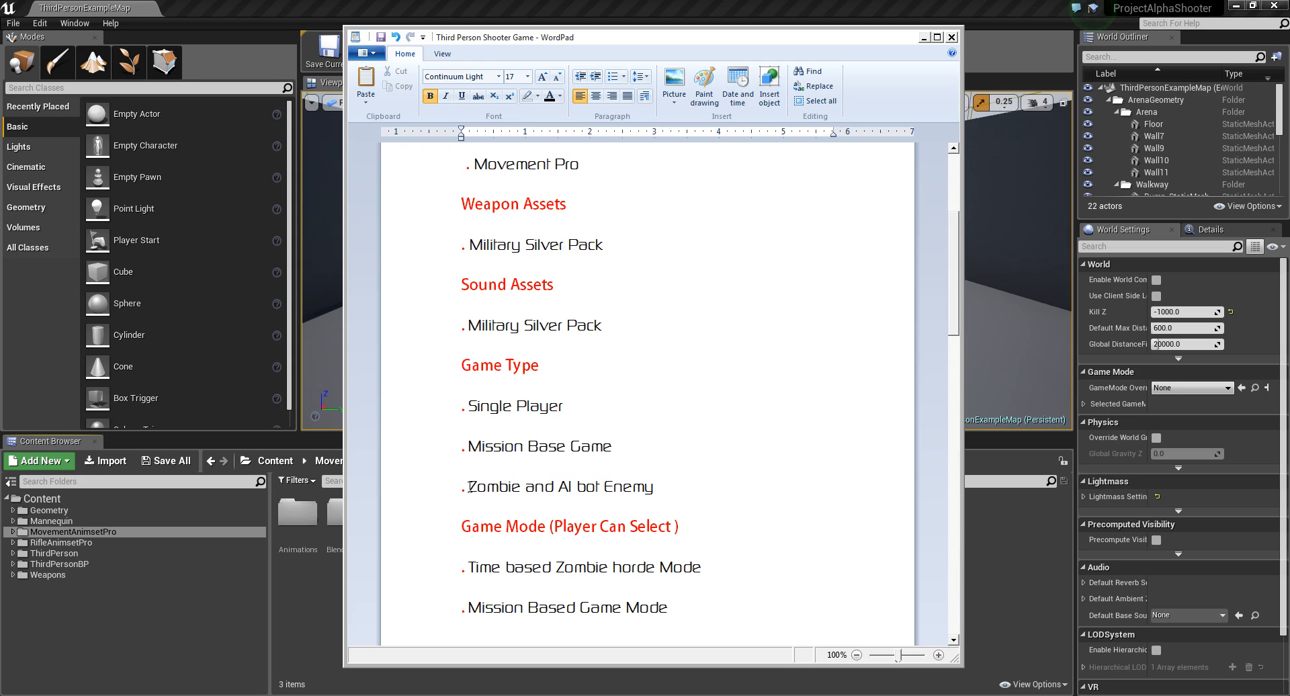
left_click_drag(469, 485, 637, 489)
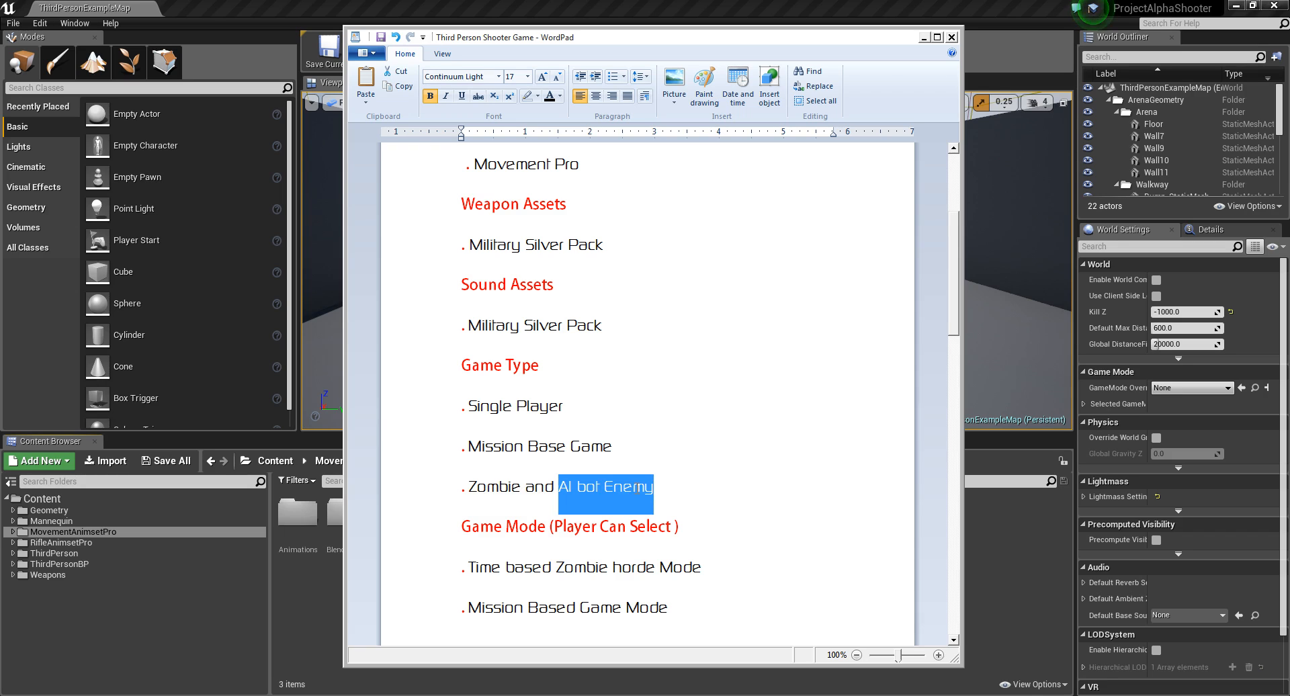
left_click(667, 483)
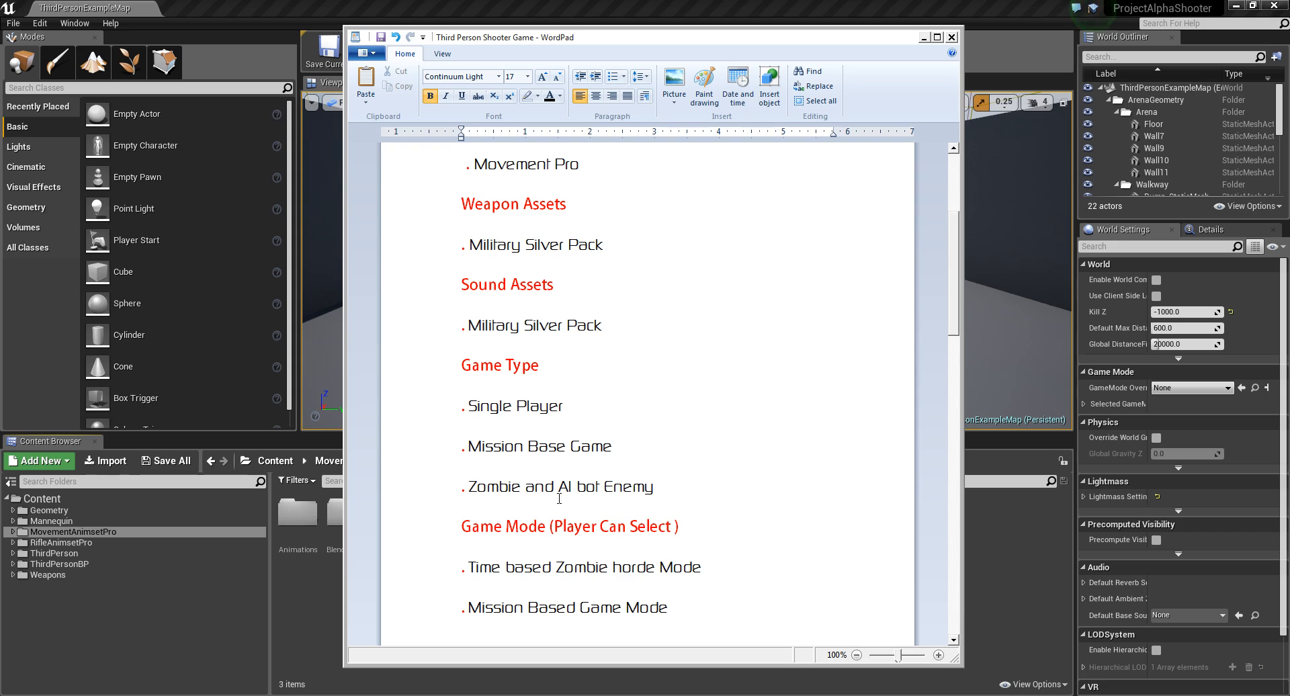
left_click_drag(522, 485, 466, 485)
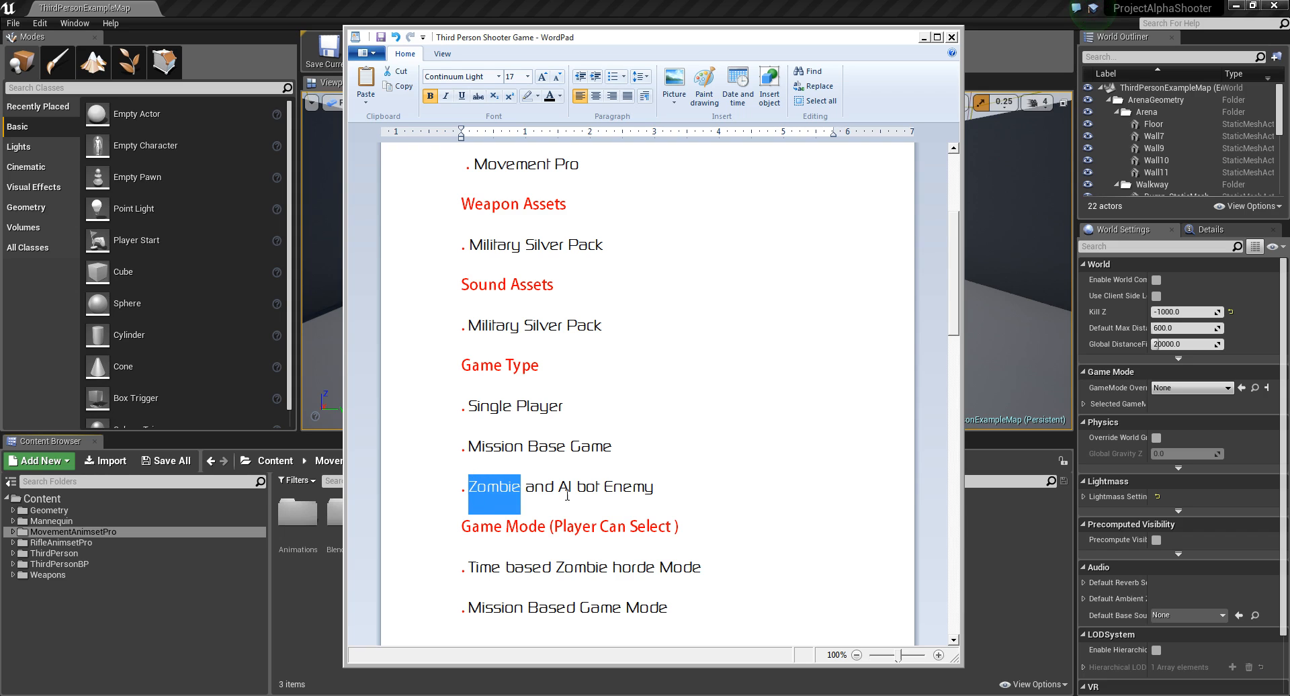
left_click_drag(559, 485, 692, 484)
left_click(692, 484)
scroll(695, 483, "down", 3)
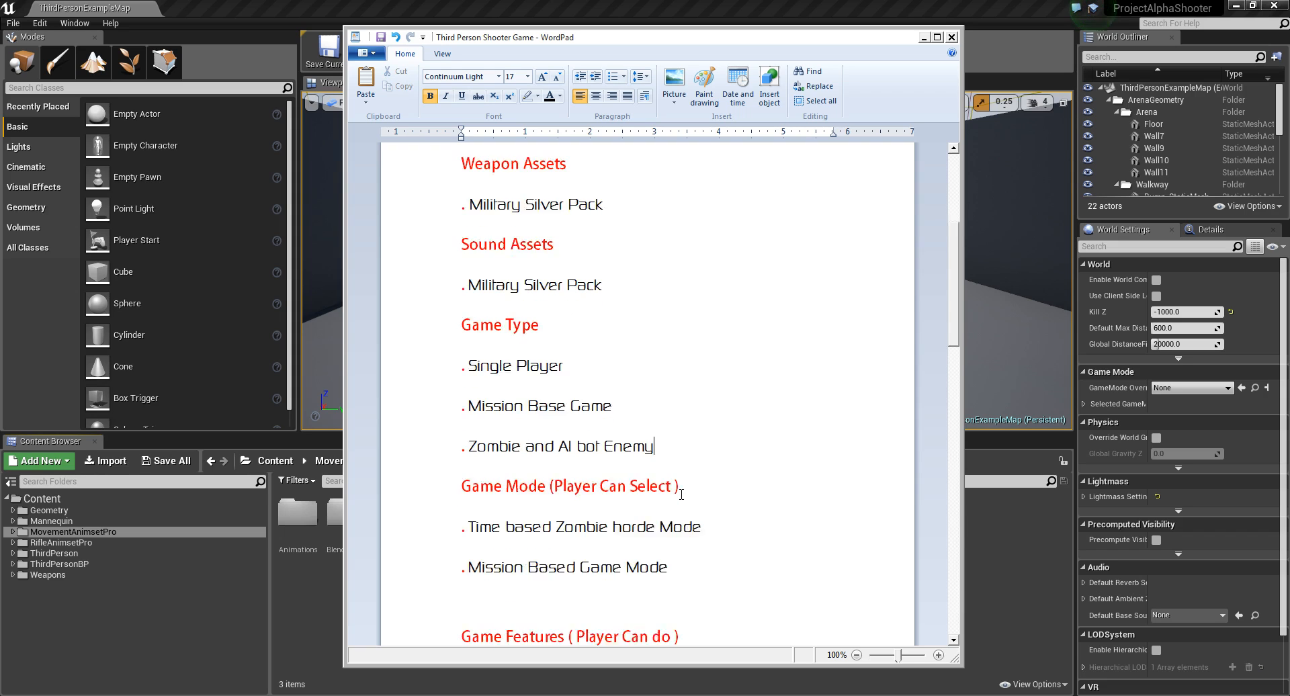
left_click_drag(522, 366, 468, 366)
left_click(487, 366)
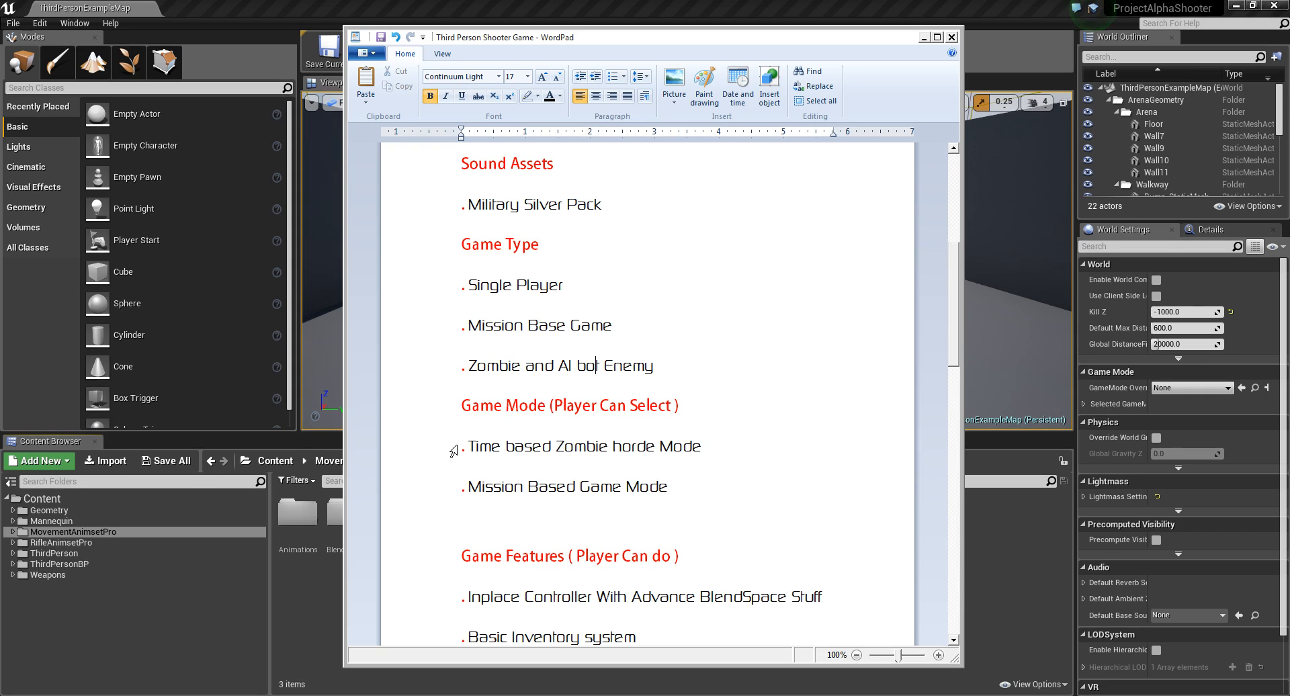
Review the Game Mode section, highlighting Time based Zombie horde Mode and Mission Based Game Mode.
scroll(531, 410, "down", 3)
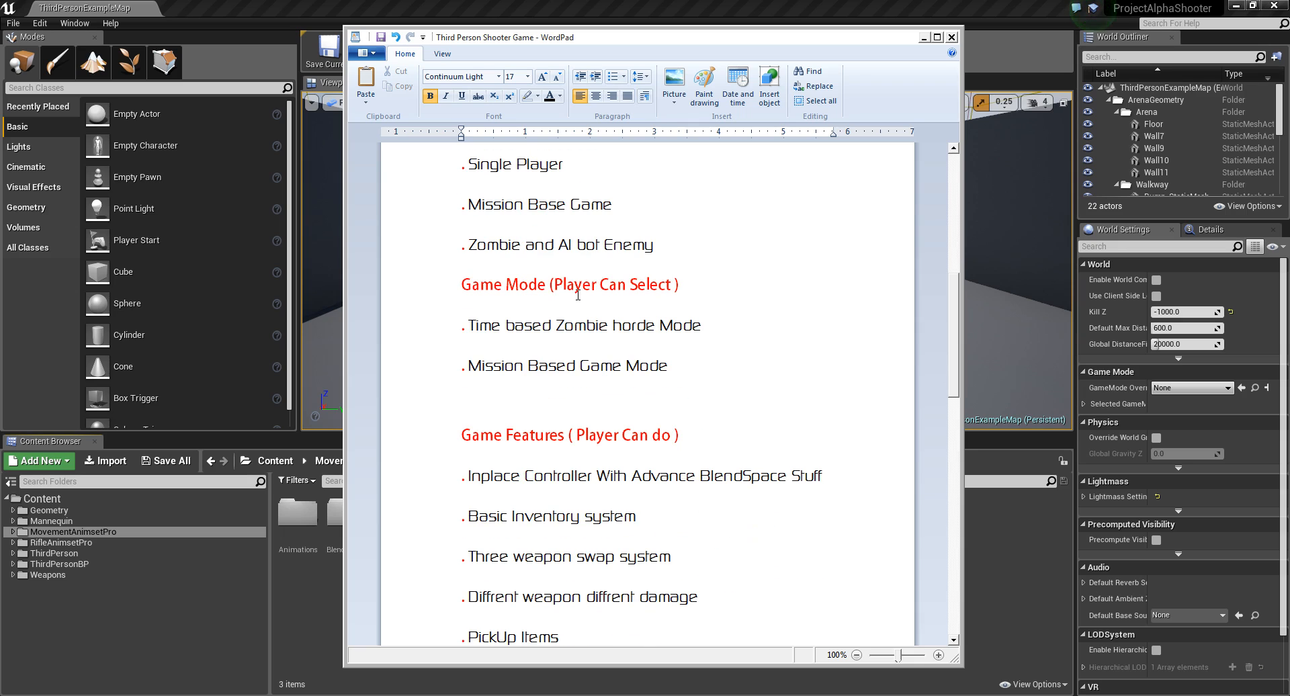
left_click_drag(470, 325, 686, 317)
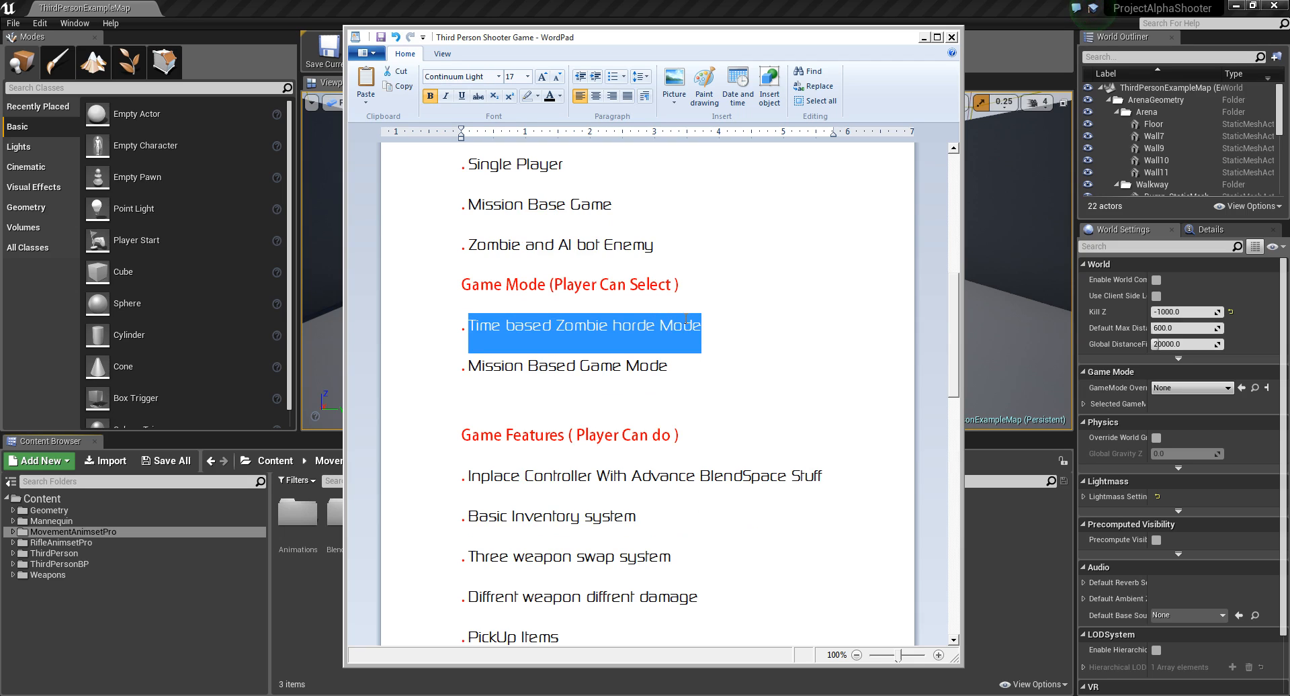
left_click(498, 326)
left_click(722, 326)
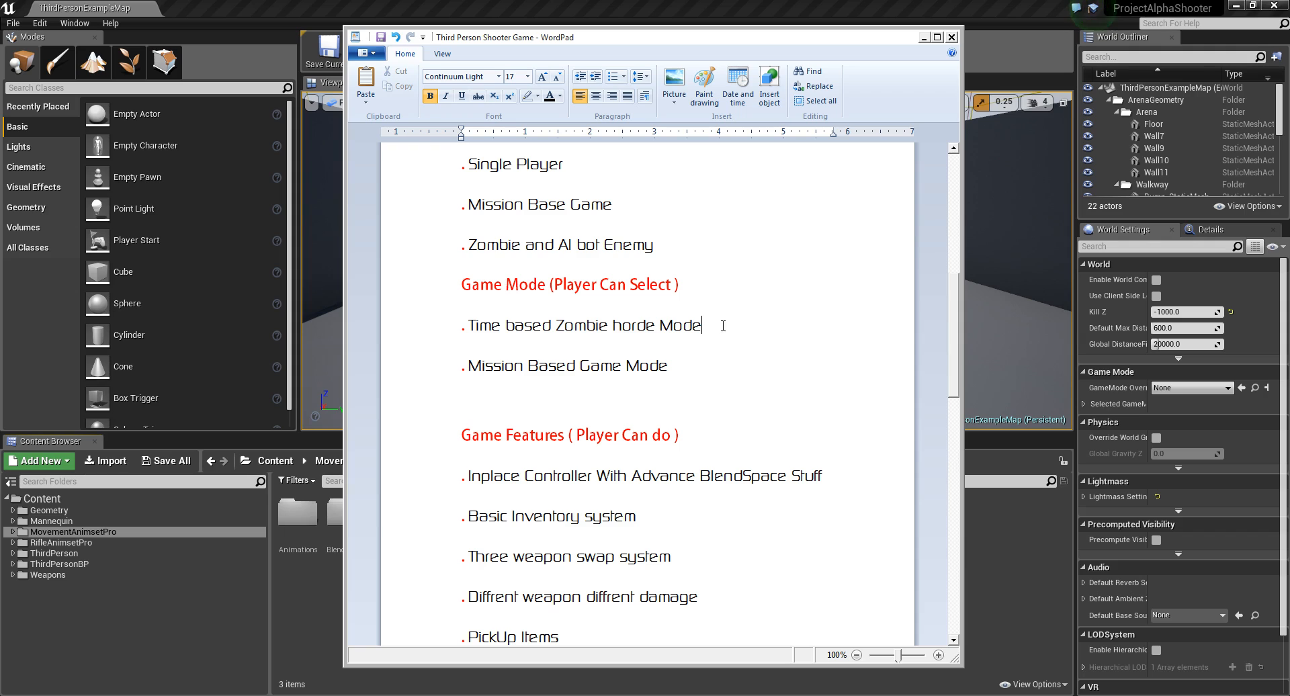
left_click_drag(470, 366, 669, 366)
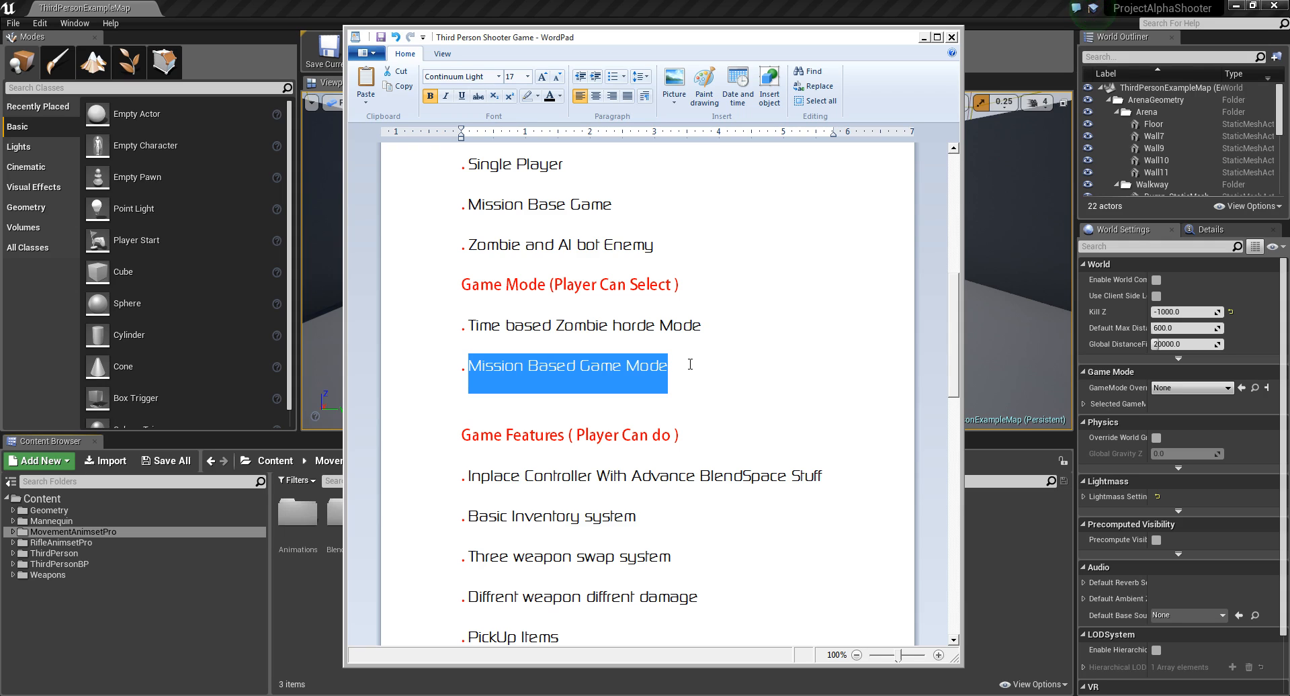
left_click(471, 362)
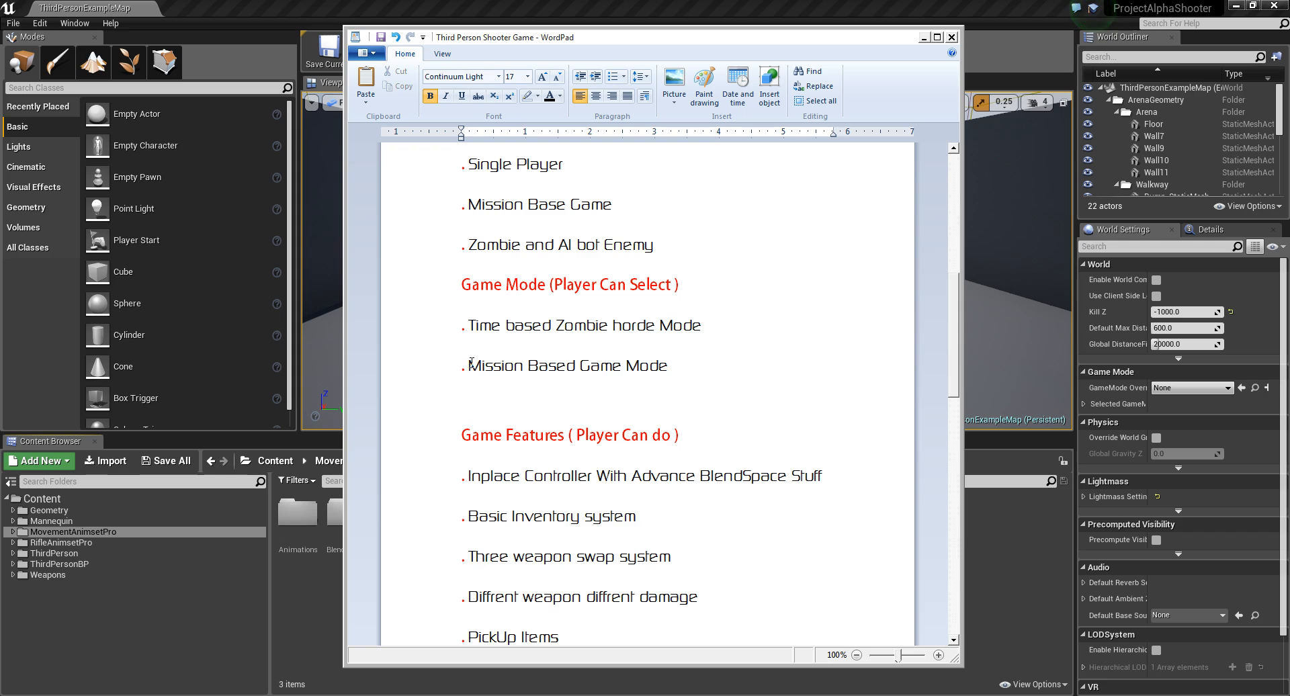
left_click_drag(472, 363, 682, 363)
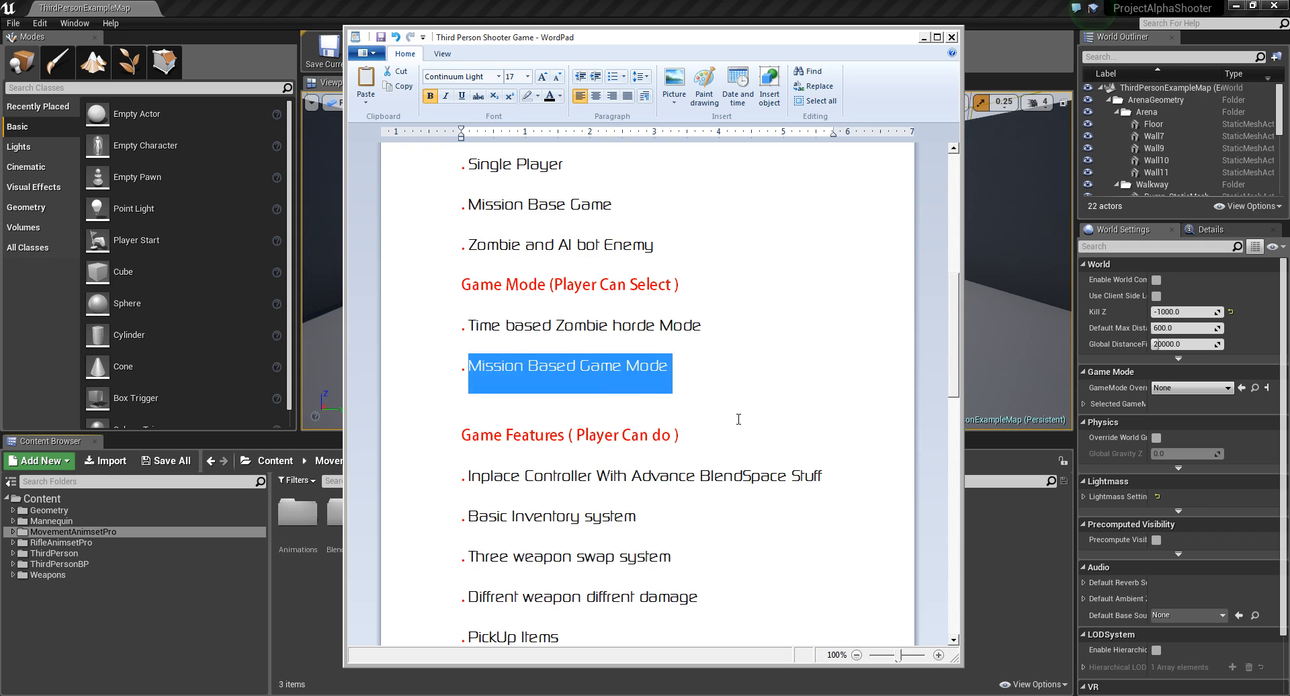
Read the first Game Features entry part by part, highlighting Inplace Controller and Advance BlendSpace Stuff.
scroll(738, 419, "down", 2)
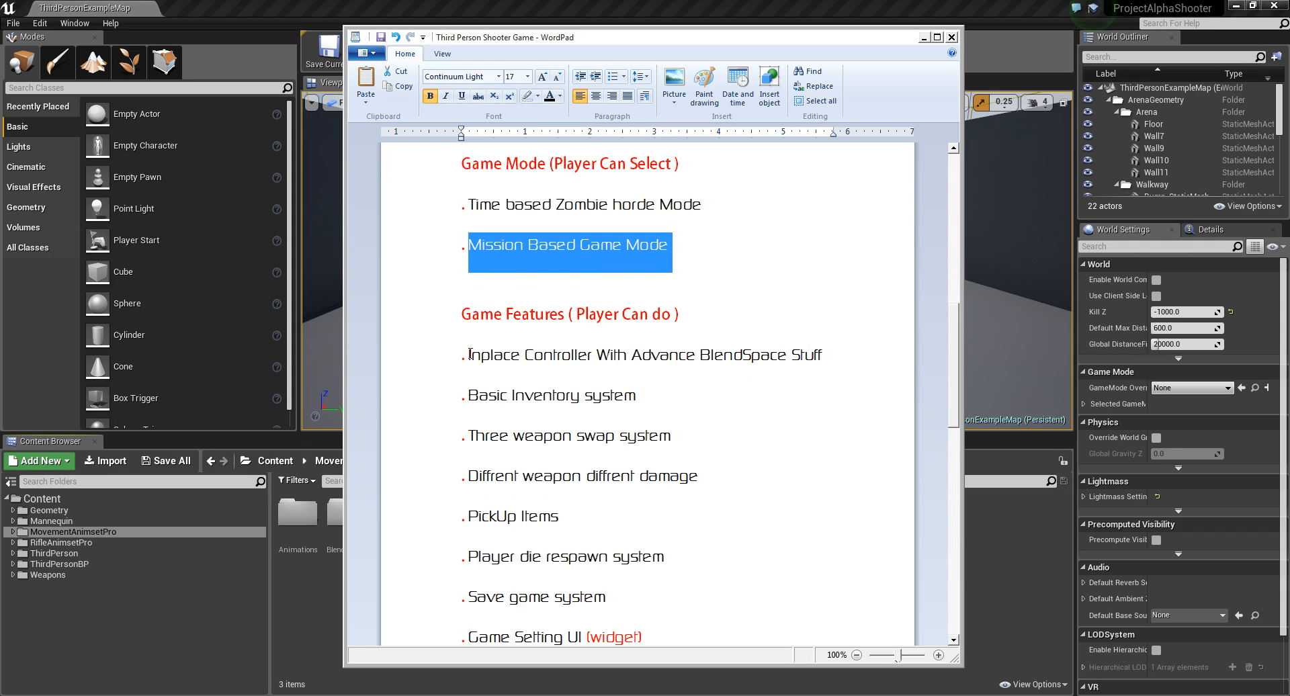
left_click_drag(468, 355, 561, 350)
left_click(635, 377)
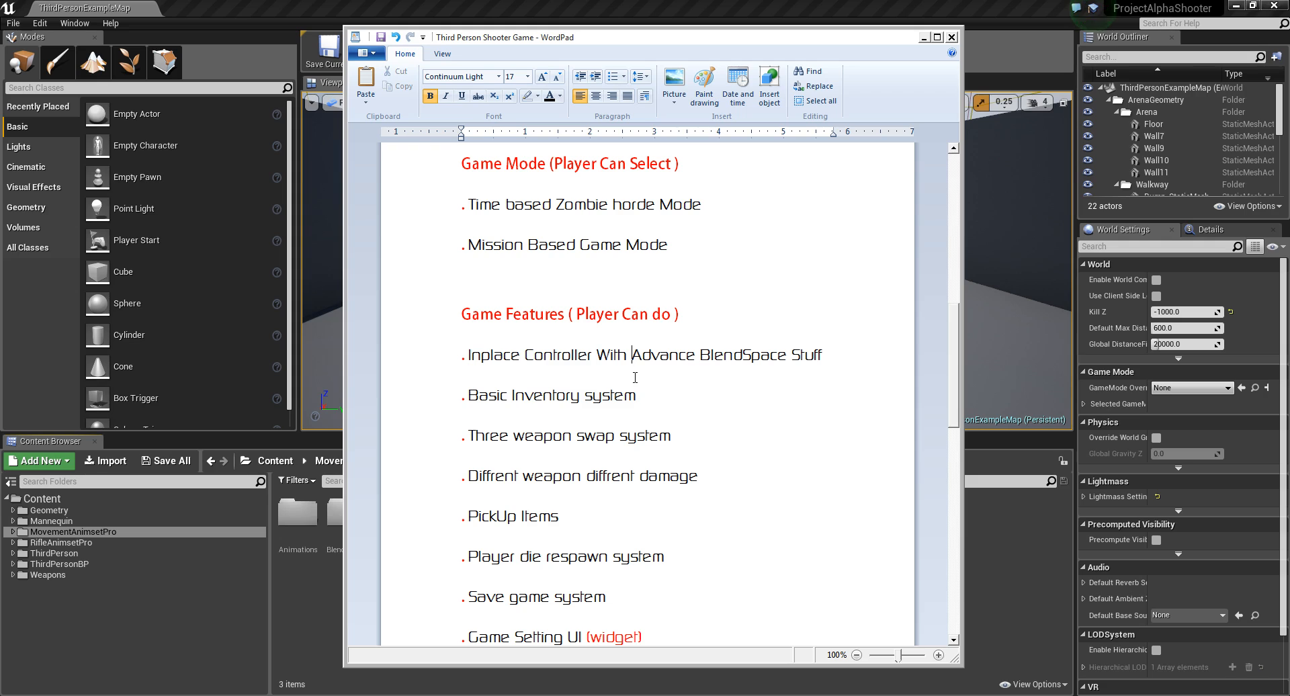
left_click_drag(591, 362, 494, 352)
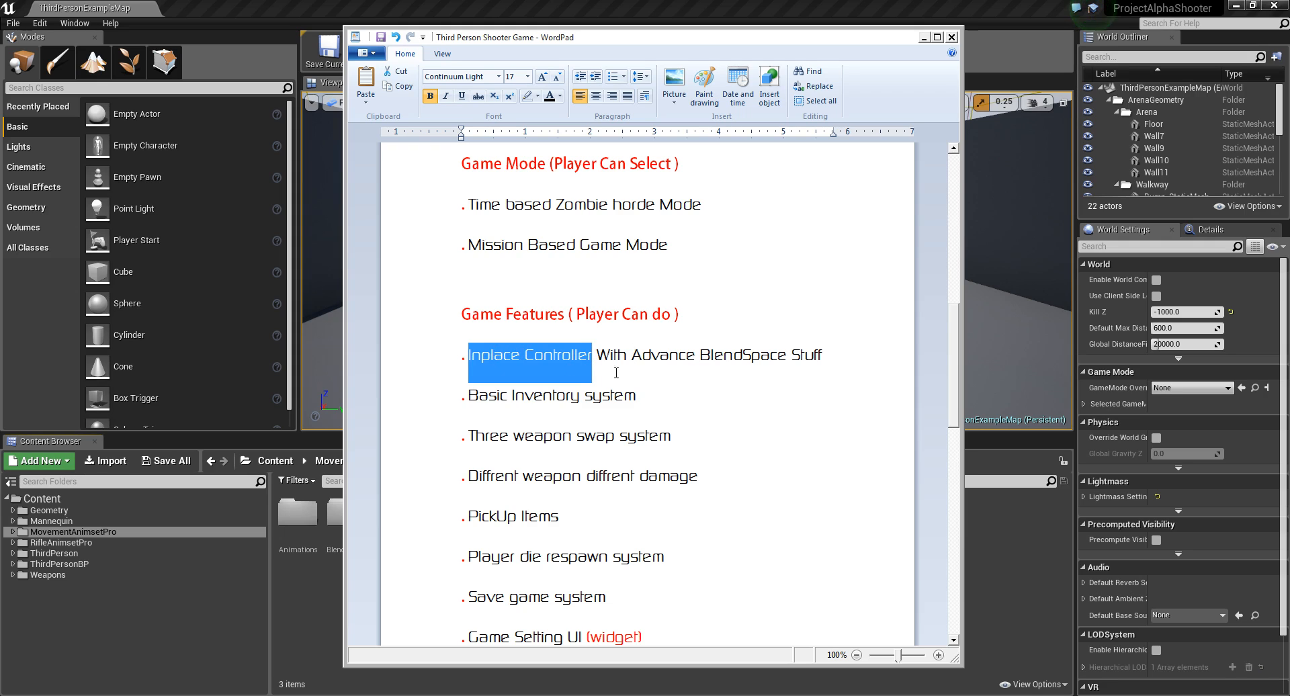
left_click(570, 370)
left_click_drag(596, 360, 628, 343)
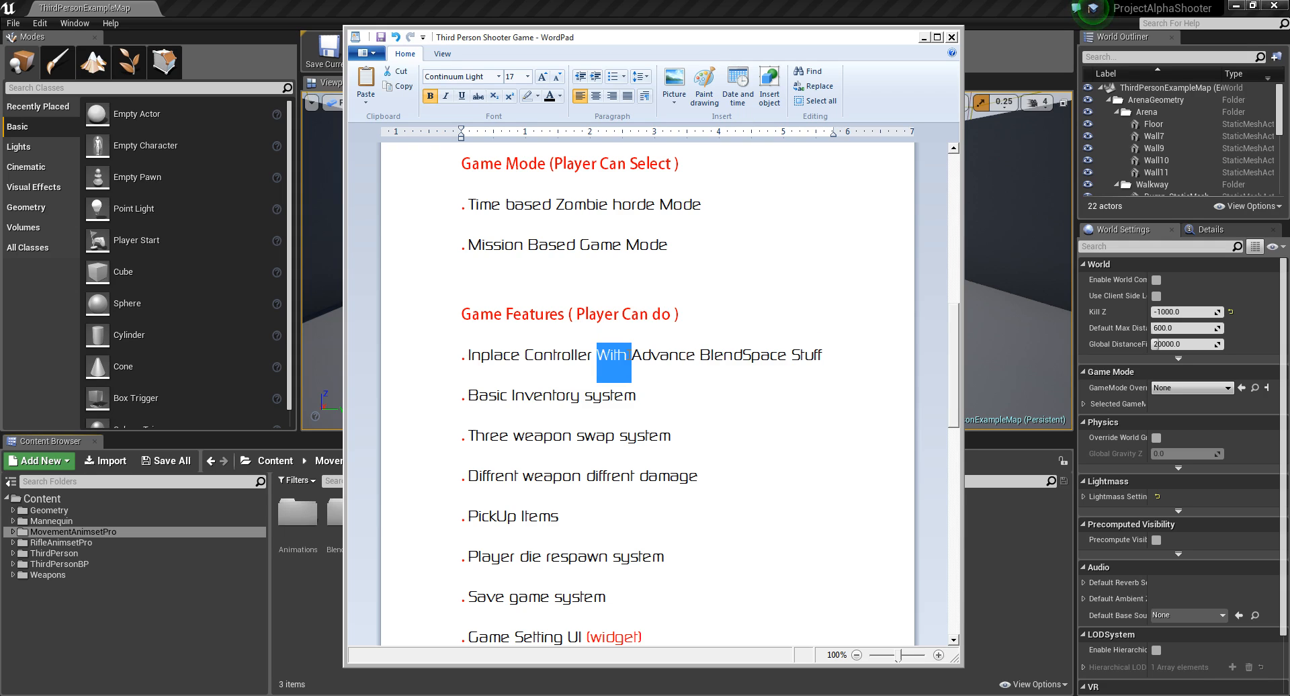
left_click(655, 362)
left_click_drag(633, 356, 816, 358)
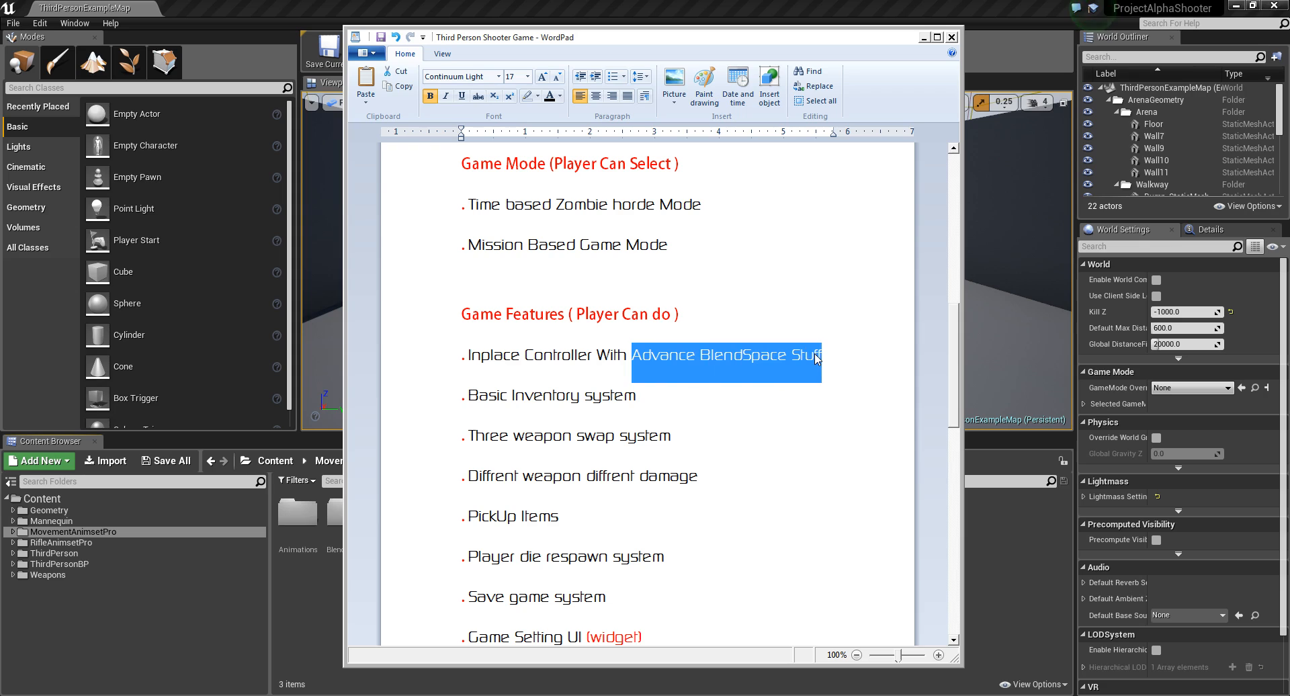
left_click(772, 400)
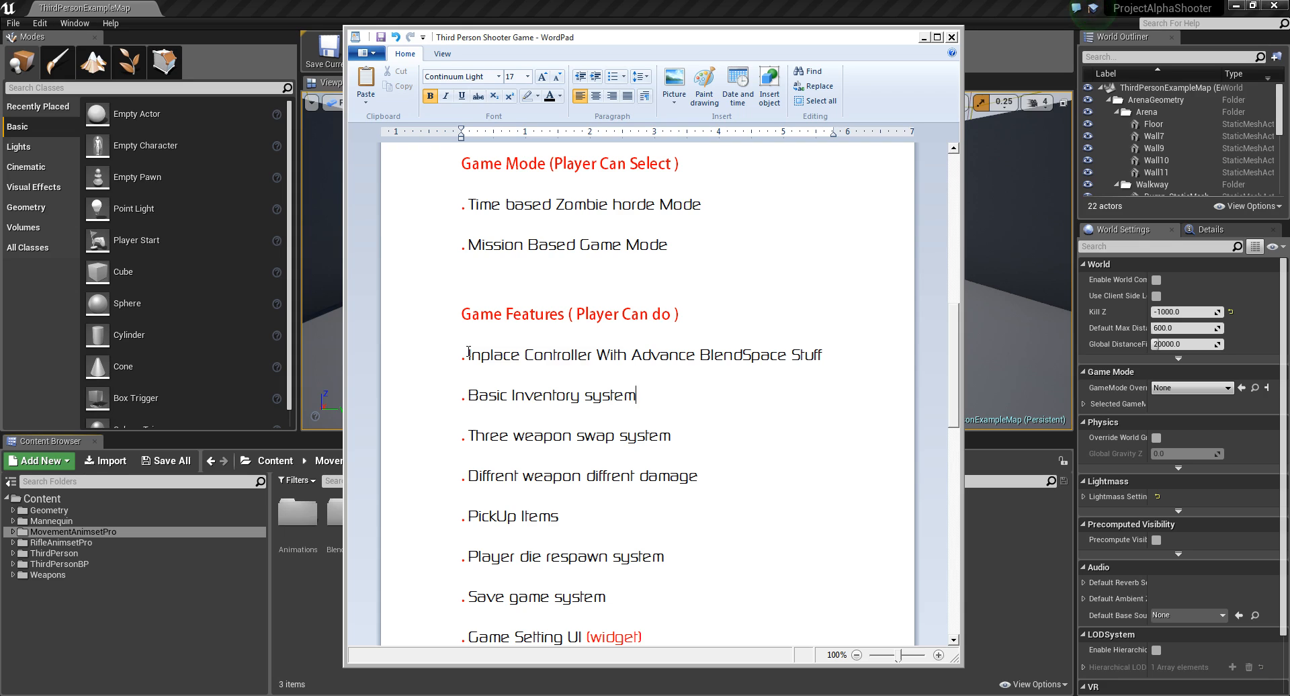
Go over the Inplace Controller entry again, repeatedly highlighting its Advance BlendSpace Stuff wording.
left_click_drag(468, 351, 710, 361)
left_click(828, 355)
left_click_drag(828, 355, 750, 356)
left_click(698, 393)
left_click_drag(634, 355, 822, 349)
left_click(768, 426)
left_click_drag(637, 357, 822, 356)
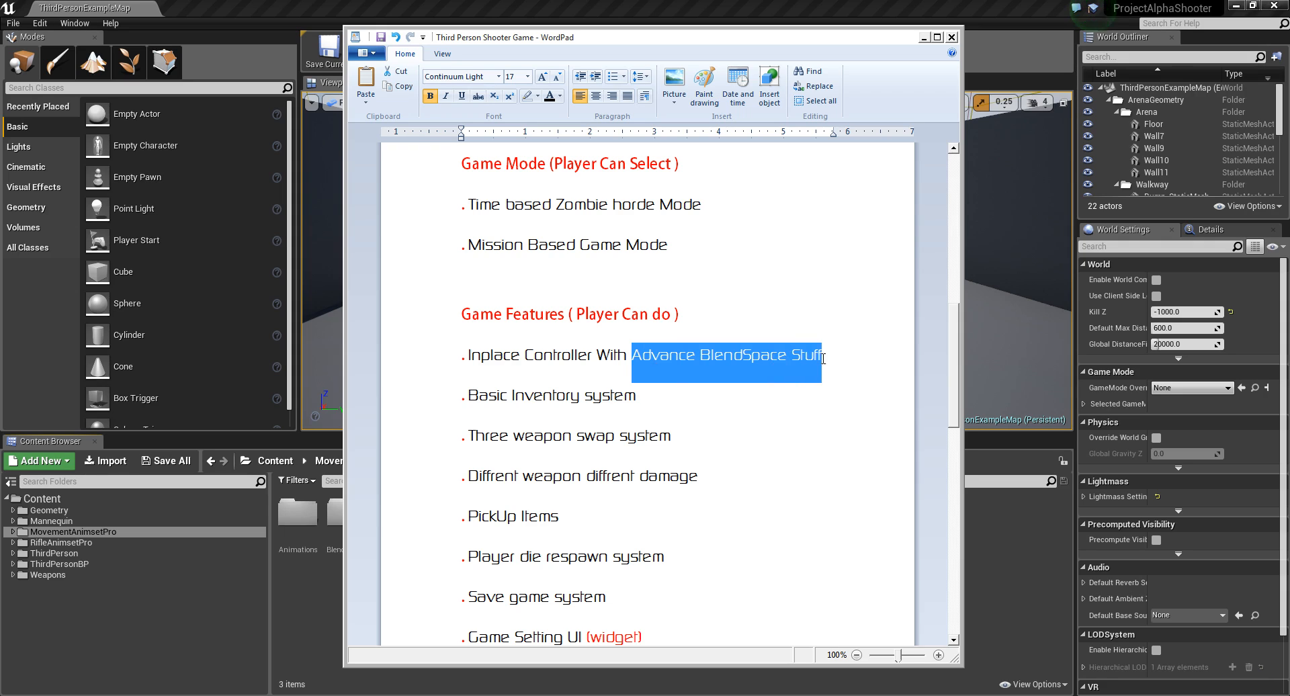
left_click(779, 417)
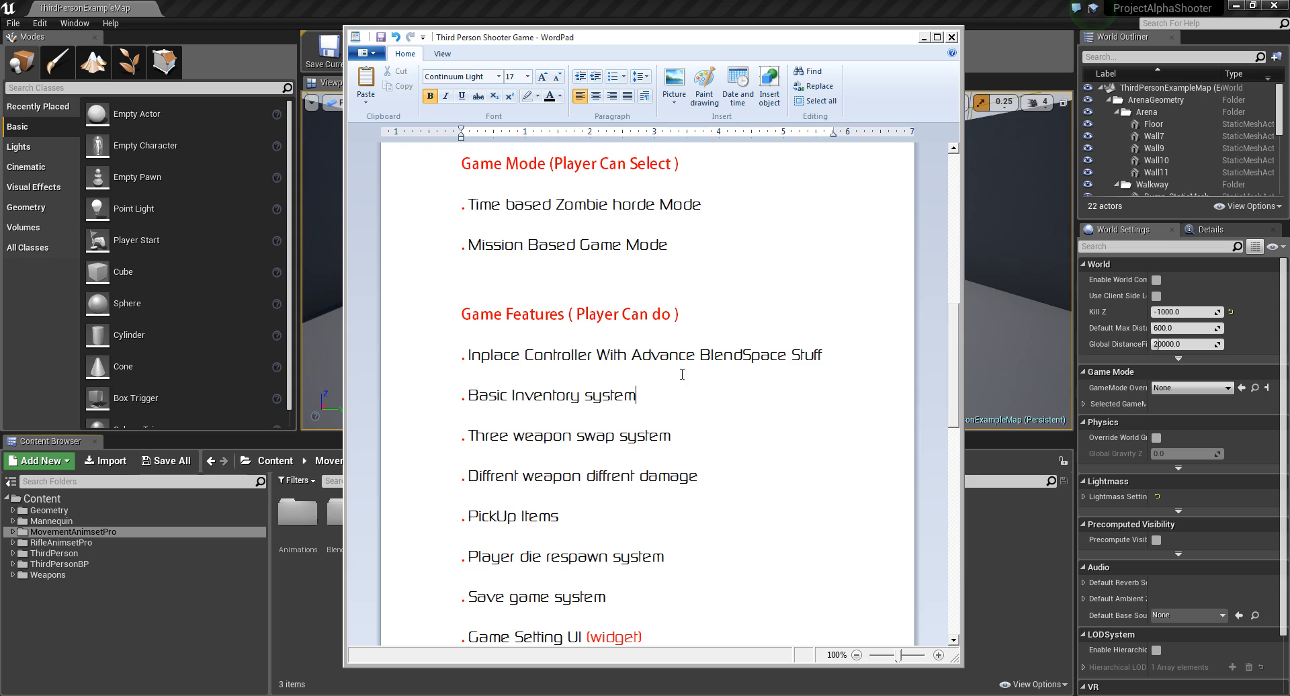
left_click_drag(631, 356, 815, 356)
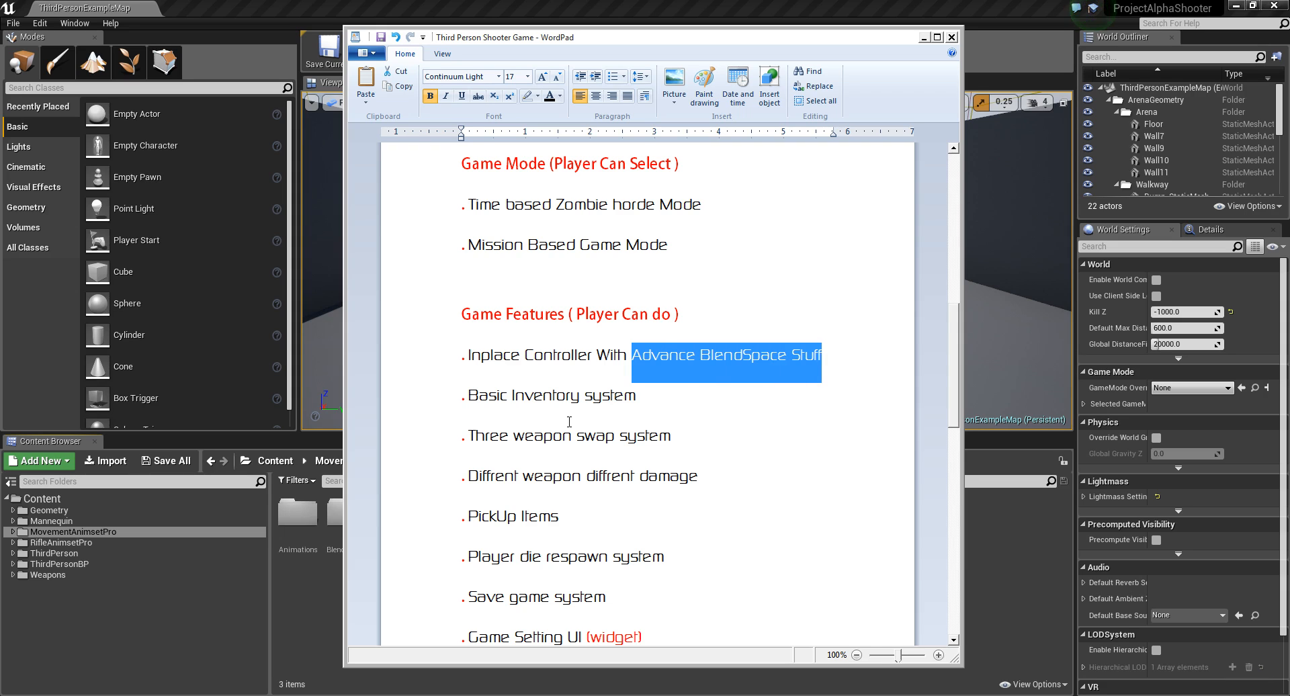
left_click(548, 421)
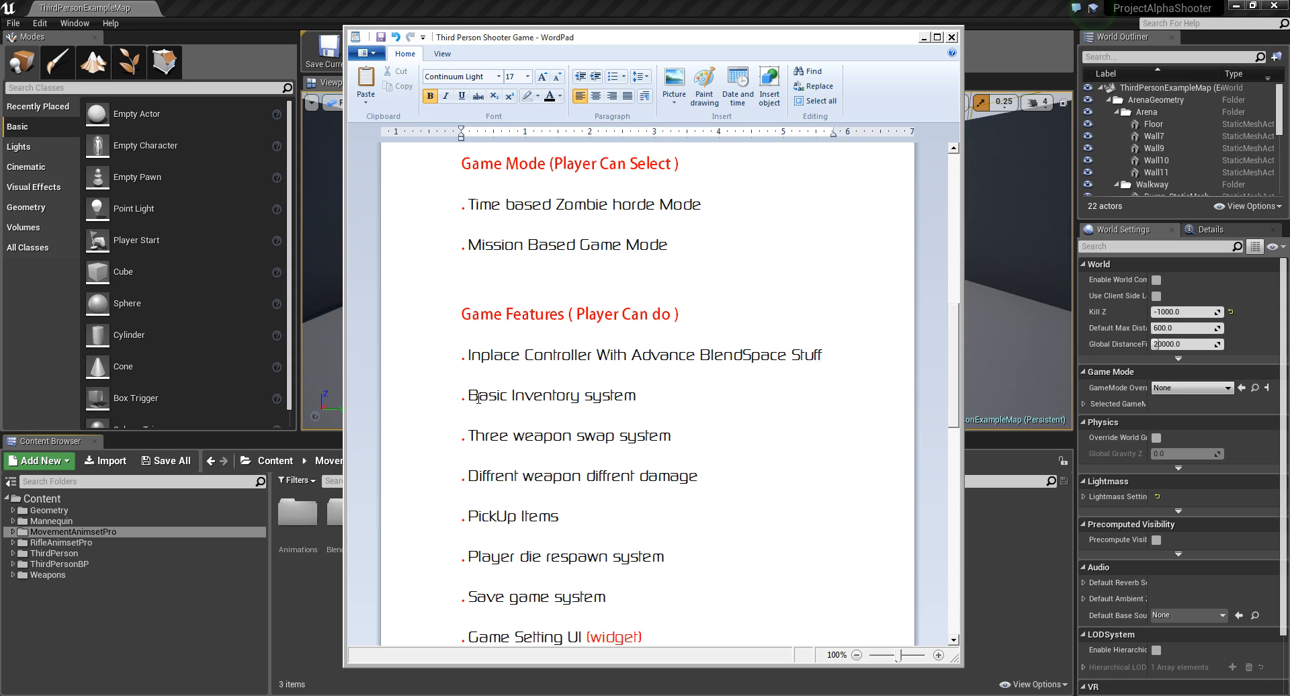
Review the Game Features entries from Basic Inventory system through PickUp Items, highlighting each one.
left_click_drag(478, 399, 659, 403)
left_click(671, 413)
left_click_drag(478, 438, 668, 439)
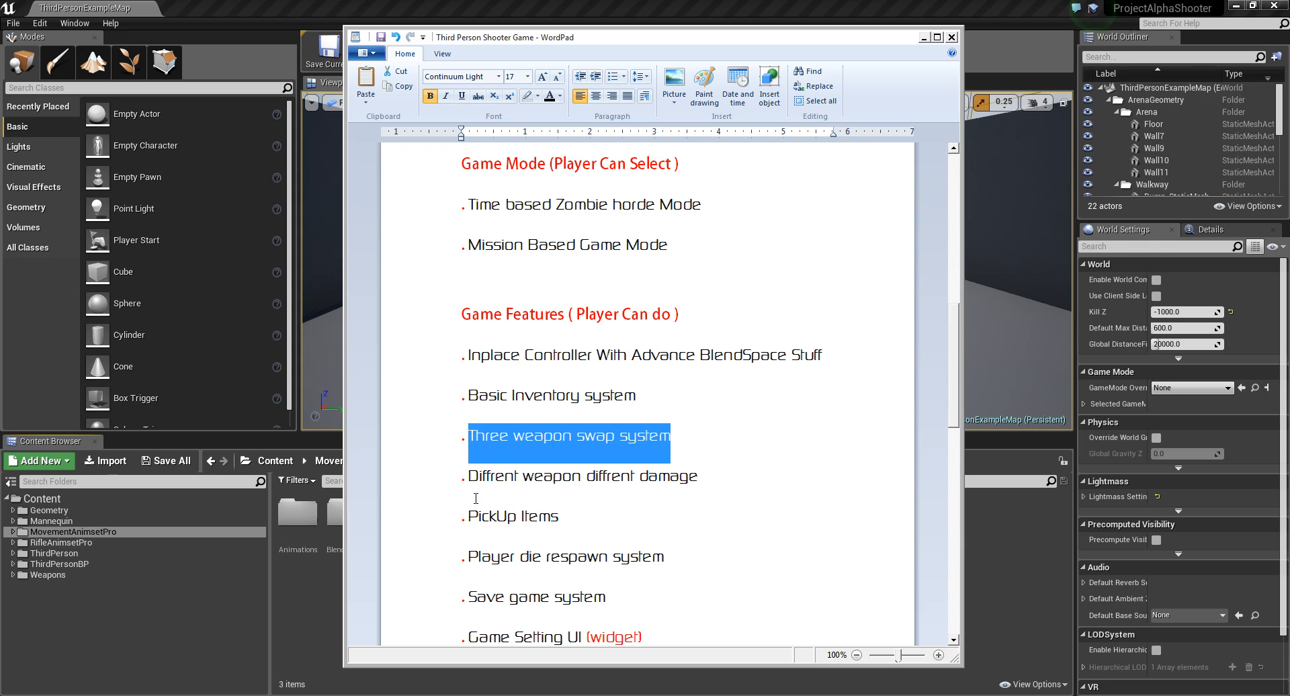
left_click_drag(473, 476, 717, 490)
left_click(684, 521)
scroll(675, 514, "down", 2)
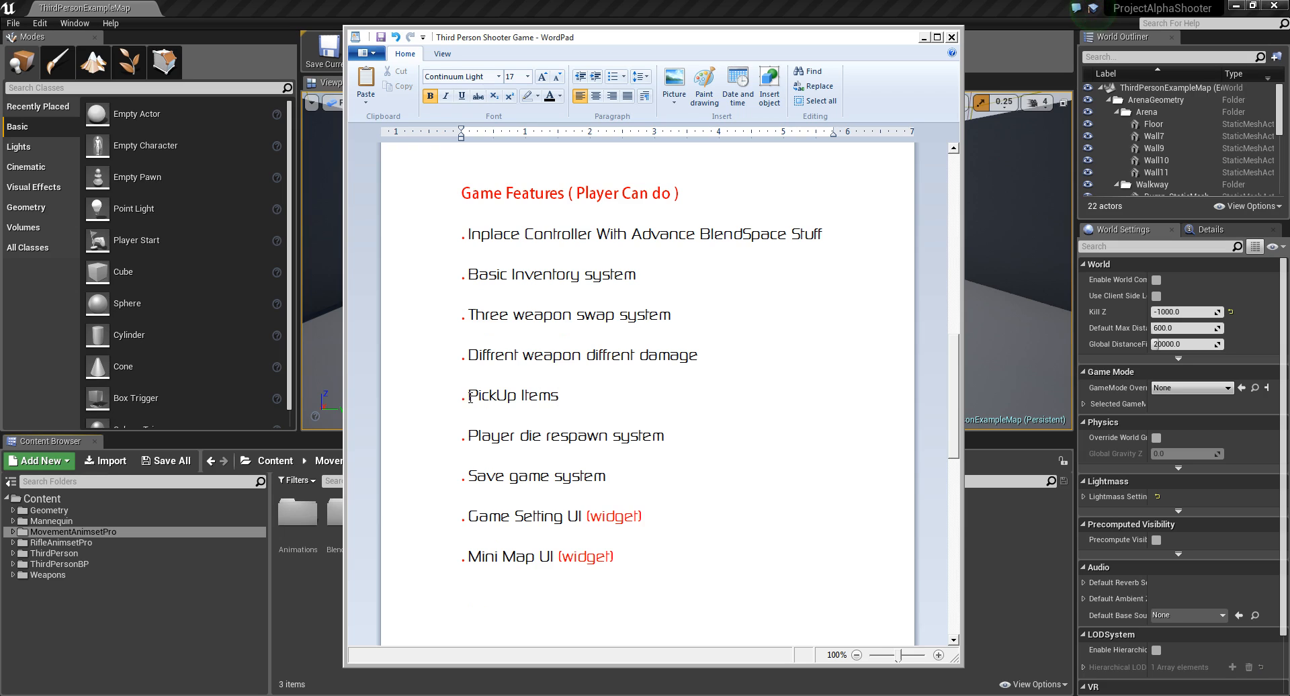
left_click_drag(468, 396, 562, 397)
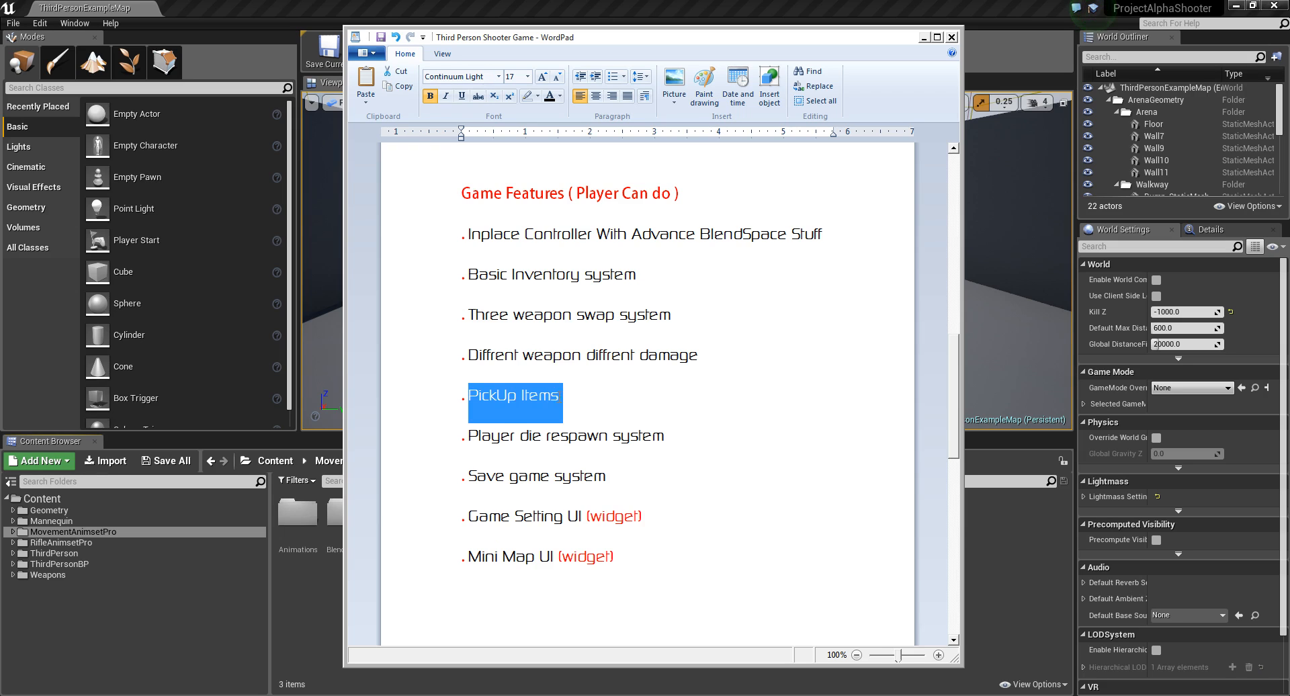
left_click(576, 398)
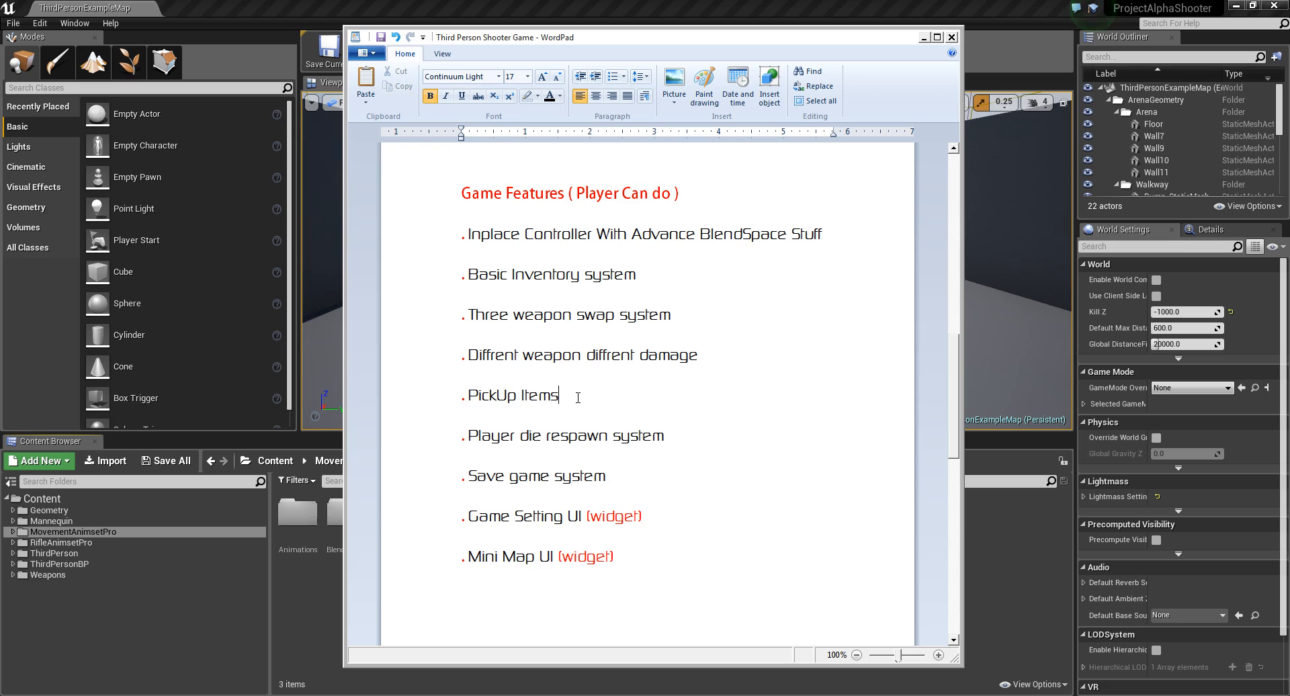
Go over the PickUp Items, Player die respawn system and Save game system entries, highlighting each one.
key("shift+Home")
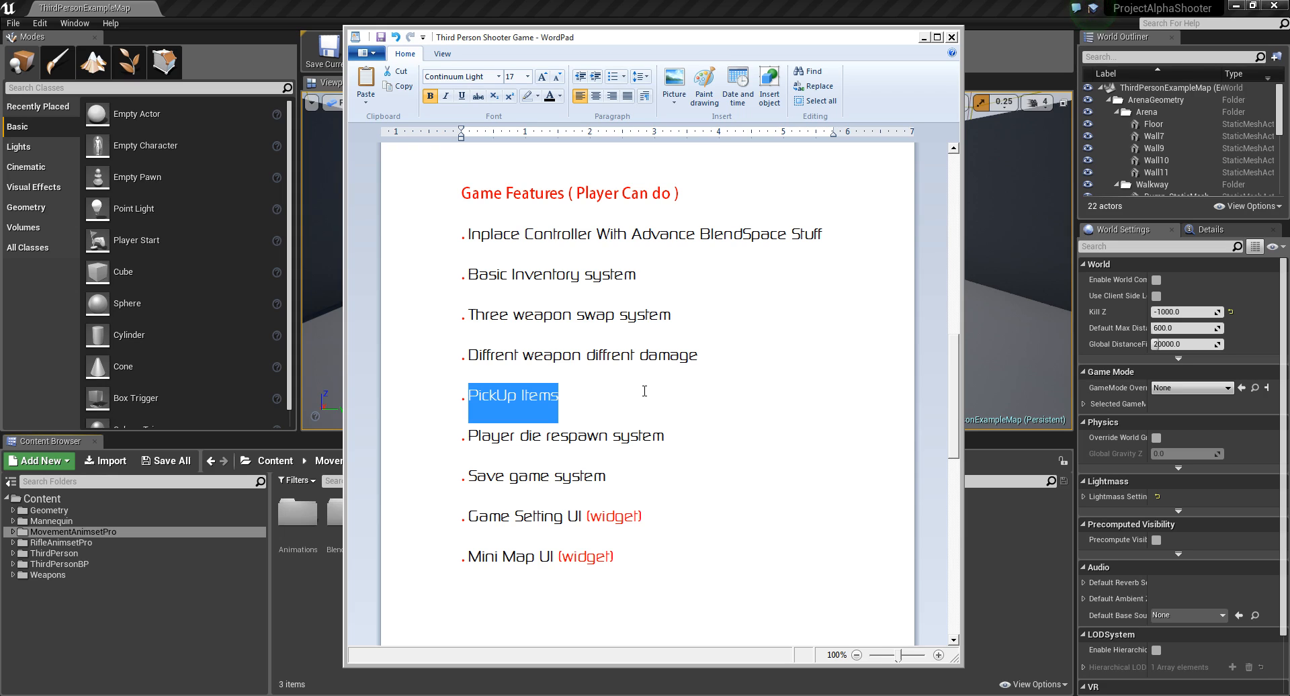
left_click(569, 385)
triple_click(514, 396)
left_click(581, 396)
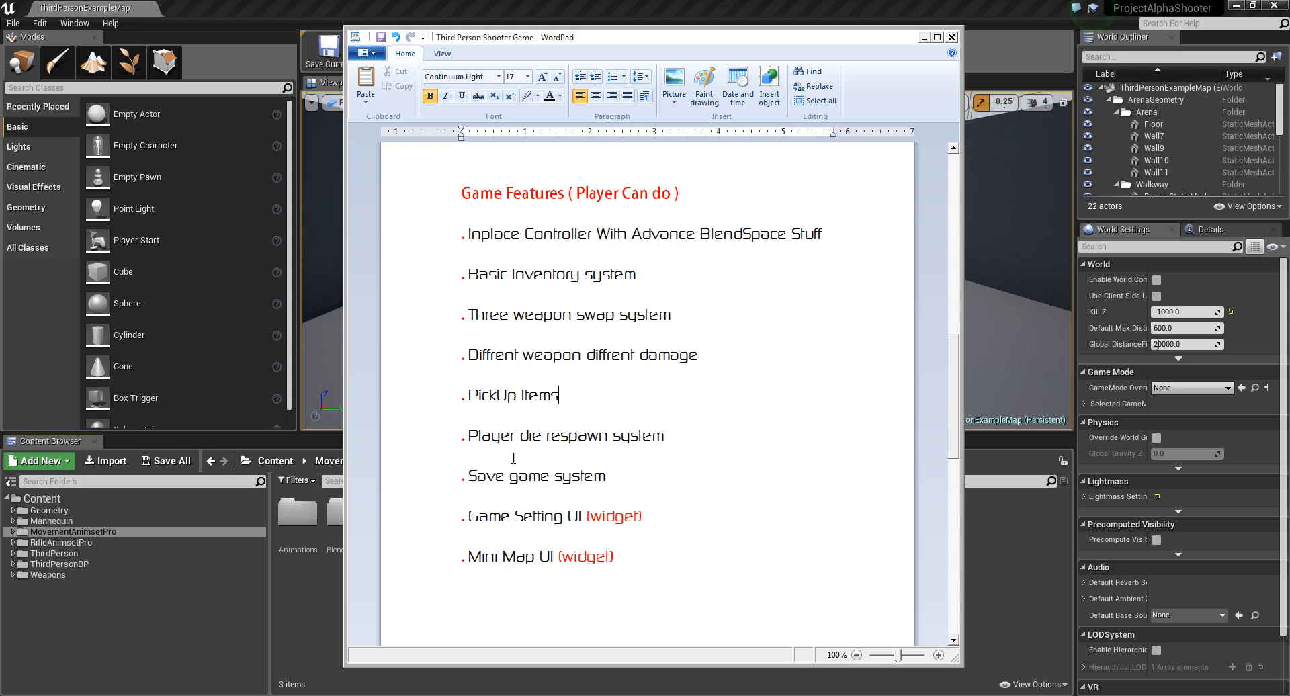
left_click_drag(470, 439, 684, 442)
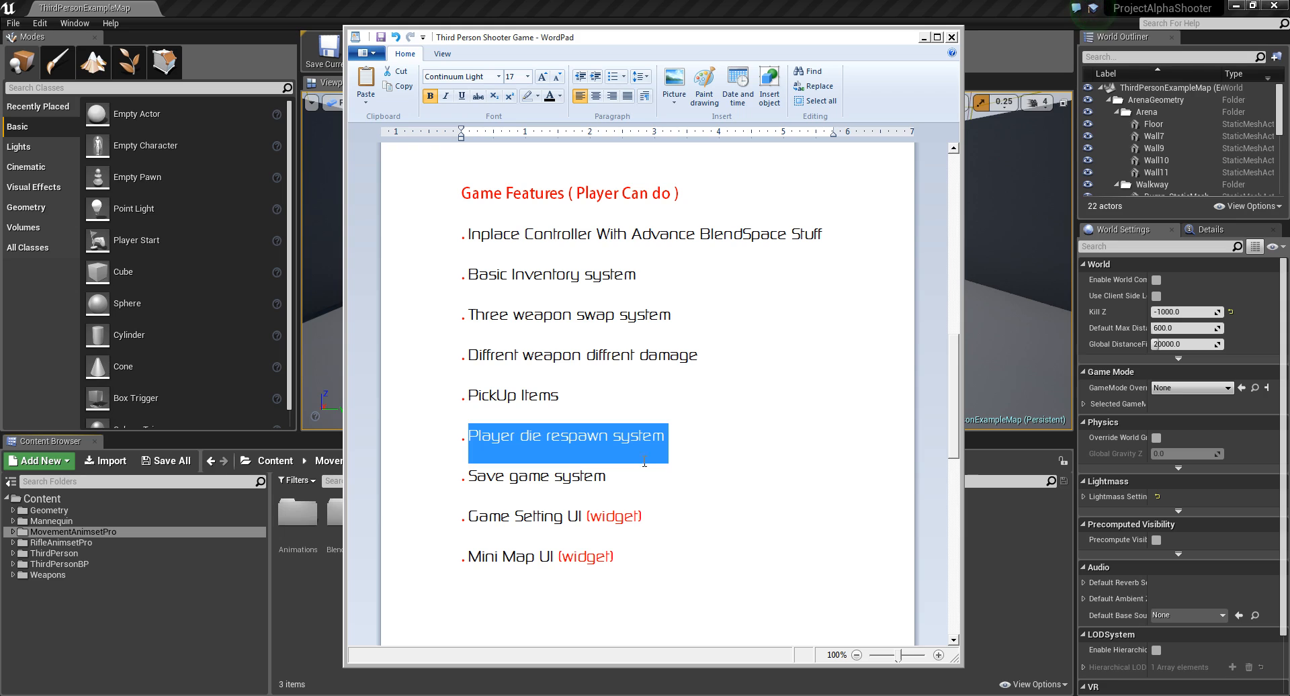
left_click_drag(470, 475, 607, 475)
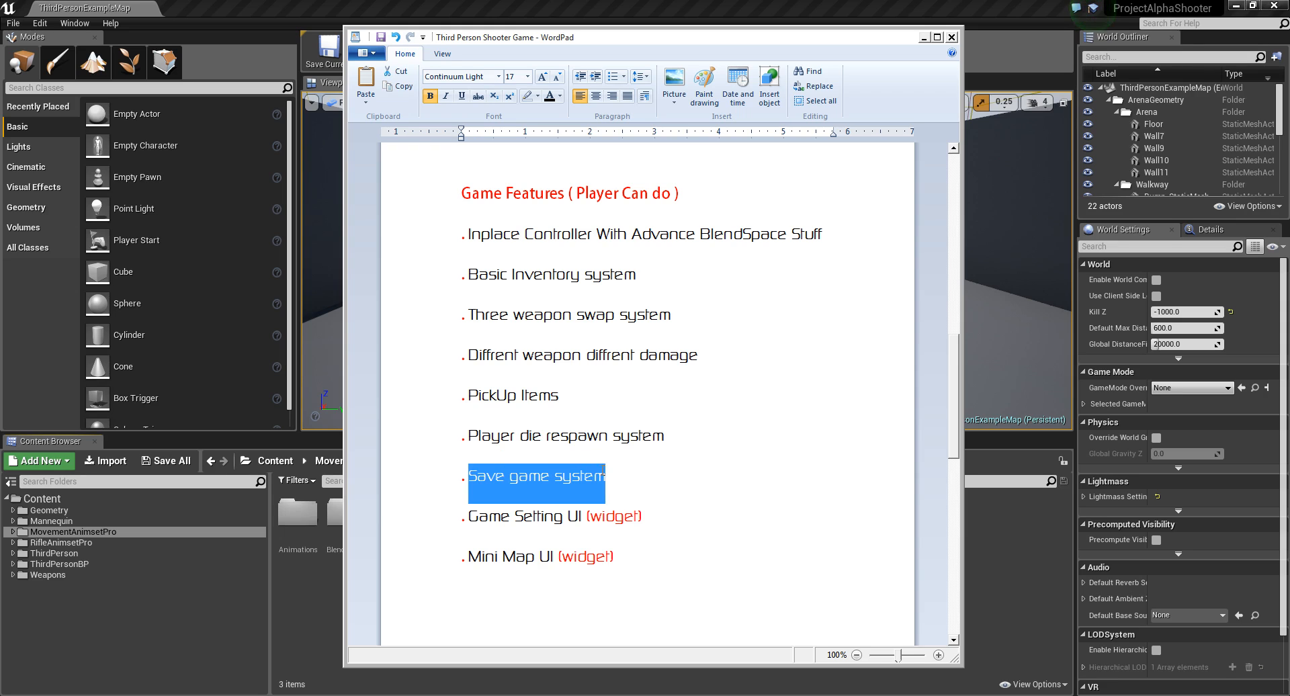
left_click(646, 473)
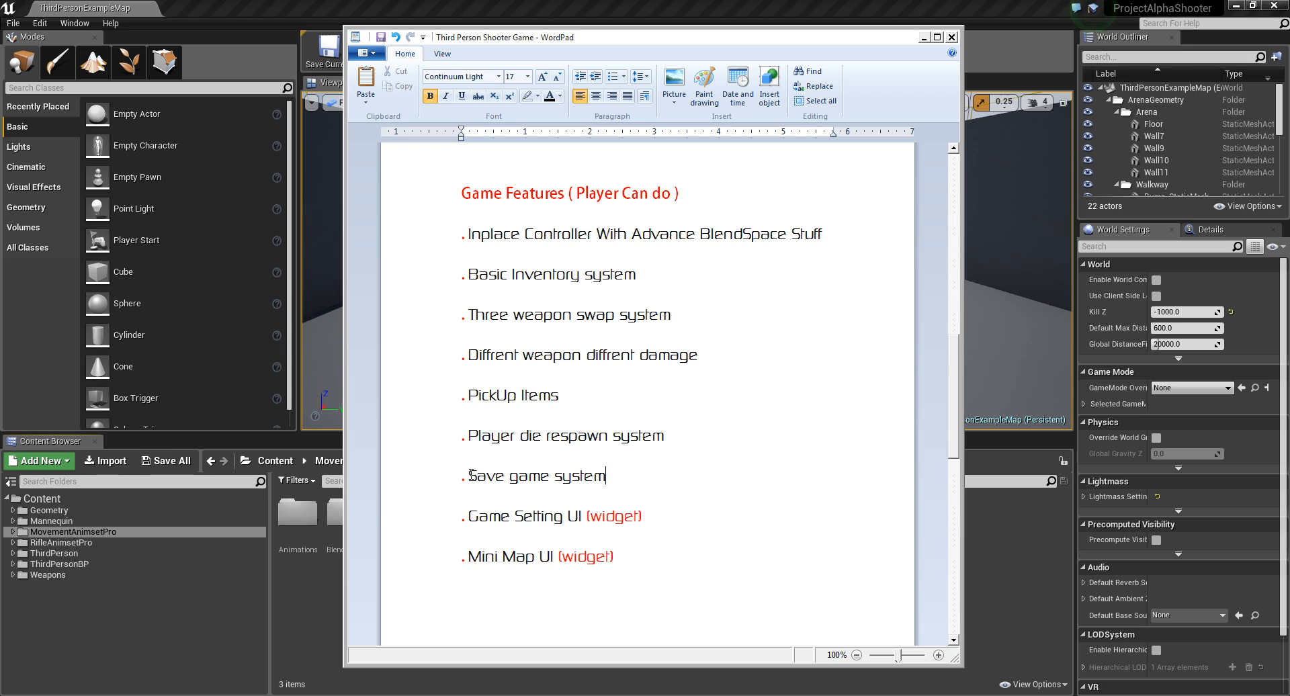
left_click_drag(470, 475, 608, 476)
Review the Game Setting UI and Mini Map UI widget entries at the end of the Game Features list.
left_click(474, 530)
mouse_move(468, 517)
left_mouse_down()
mouse_move(654, 514)
mouse_move(468, 516)
left_mouse_up()
left_click(663, 510)
left_click(693, 518)
left_click_drag(463, 557, 653, 553)
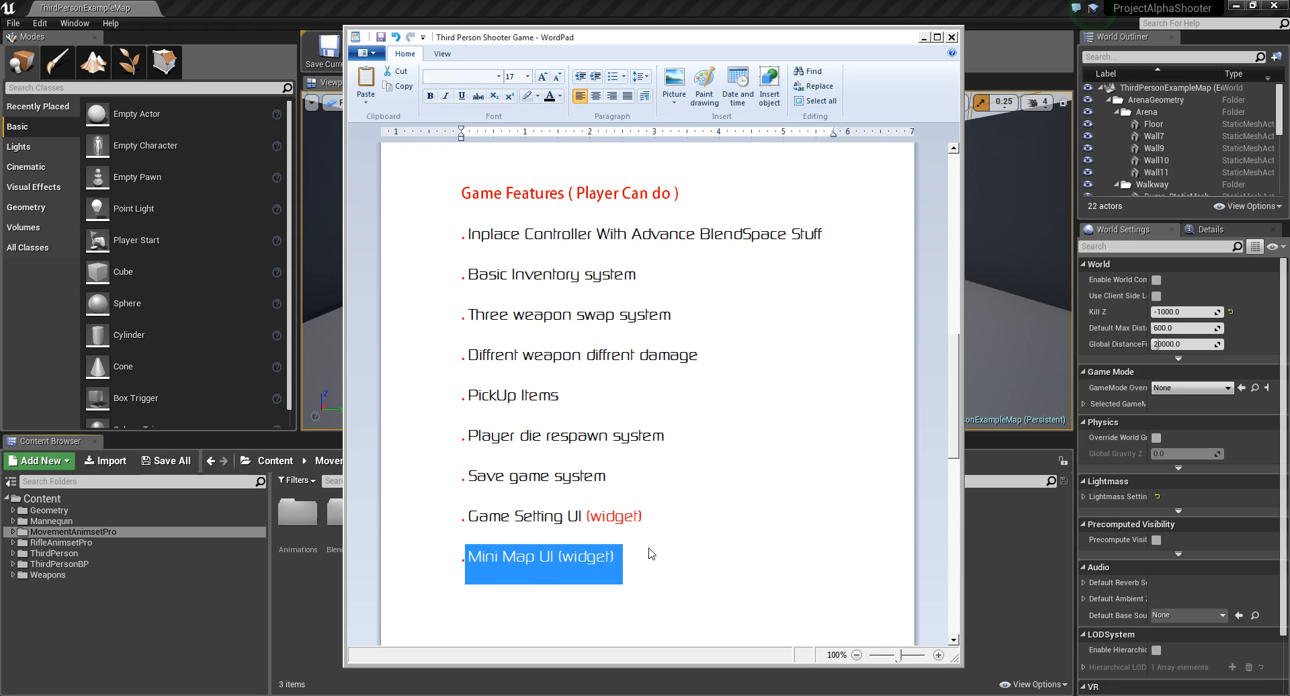
left_click(523, 555)
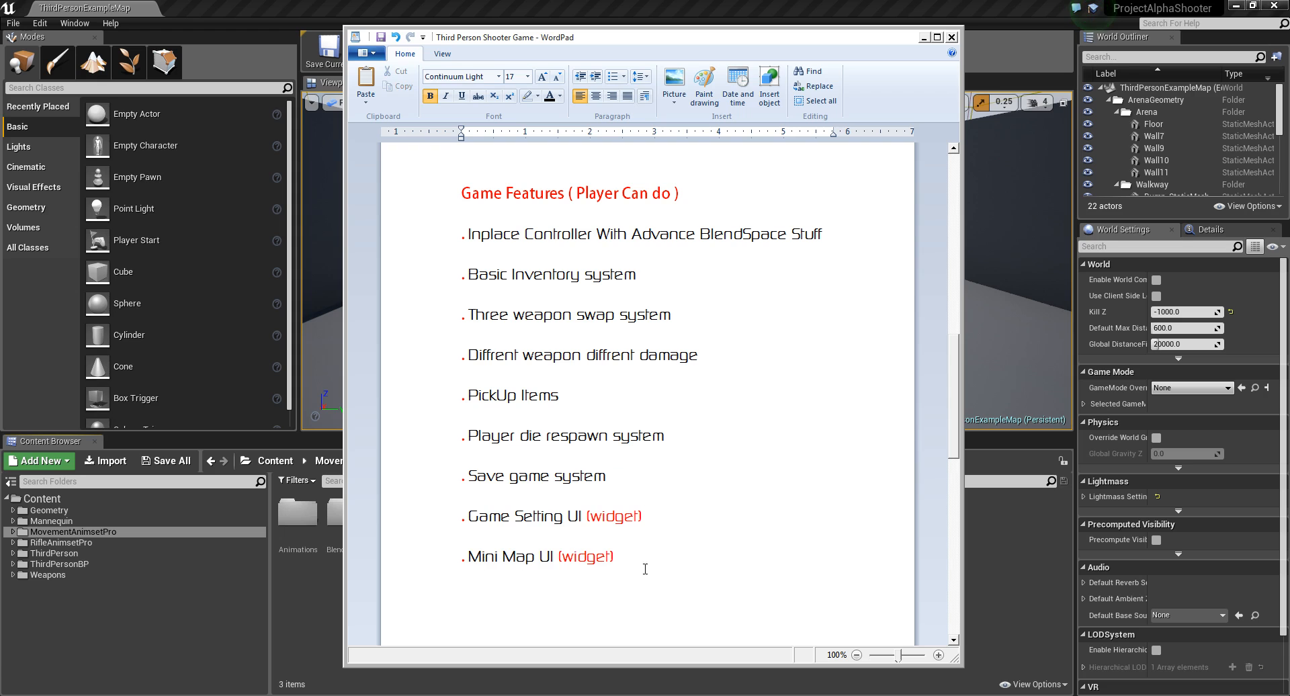
Skim the planning document from the end of Game Features back to the Project Requirements, asset and Game Type sections.
scroll(541, 389, "down", 4)
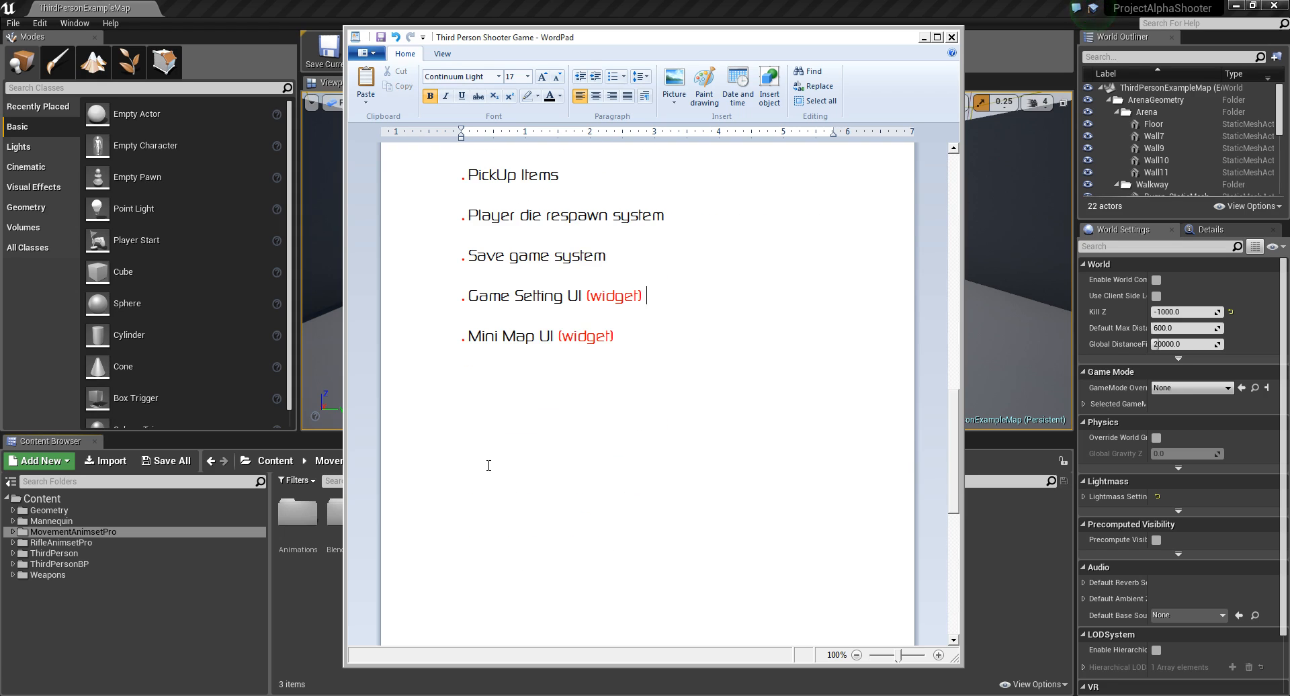
scroll(492, 322, "down", 4)
scroll(517, 561, "up", 3)
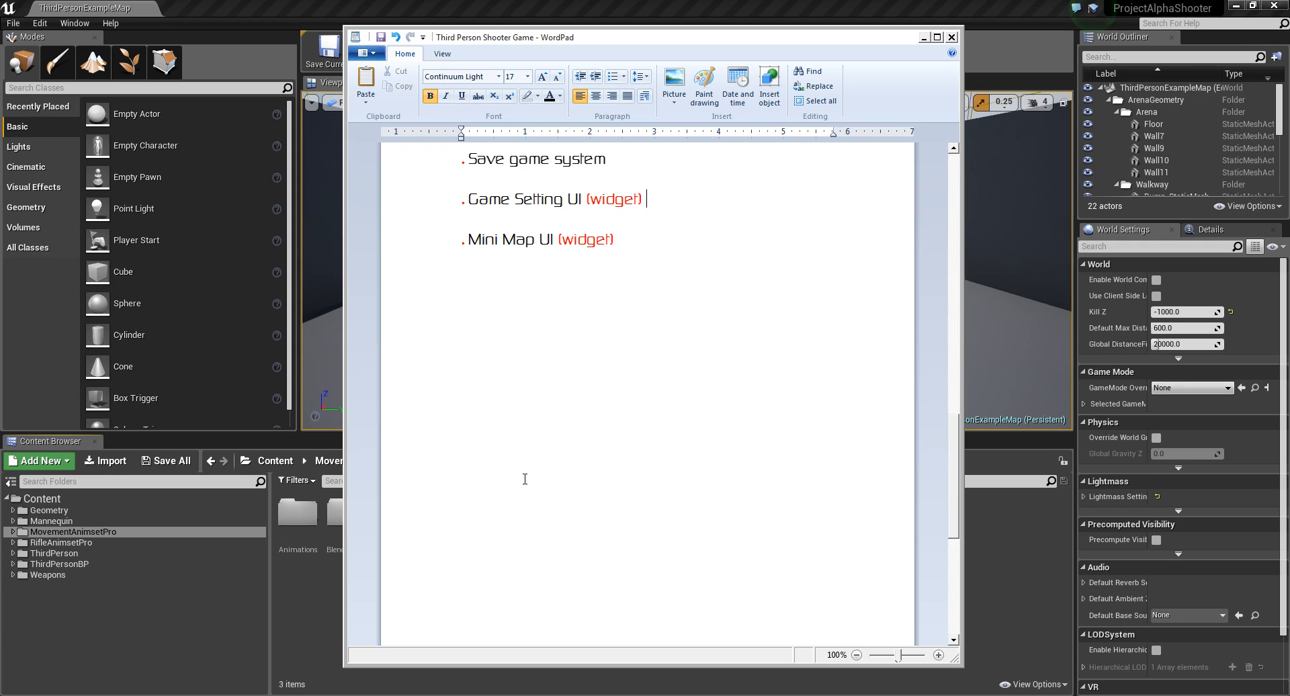
scroll(524, 478, "up", 18)
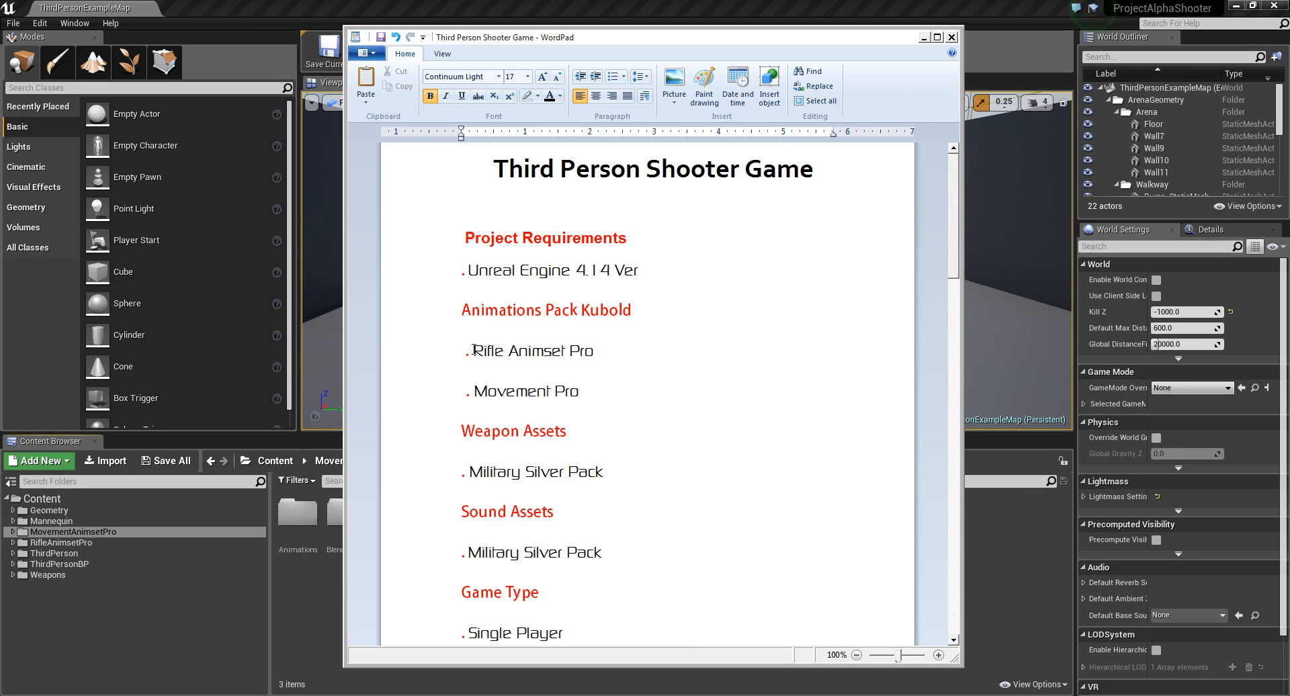
scroll(636, 354, "down", 3)
scroll(636, 343, "up", 3)
scroll(558, 633, "down", 3)
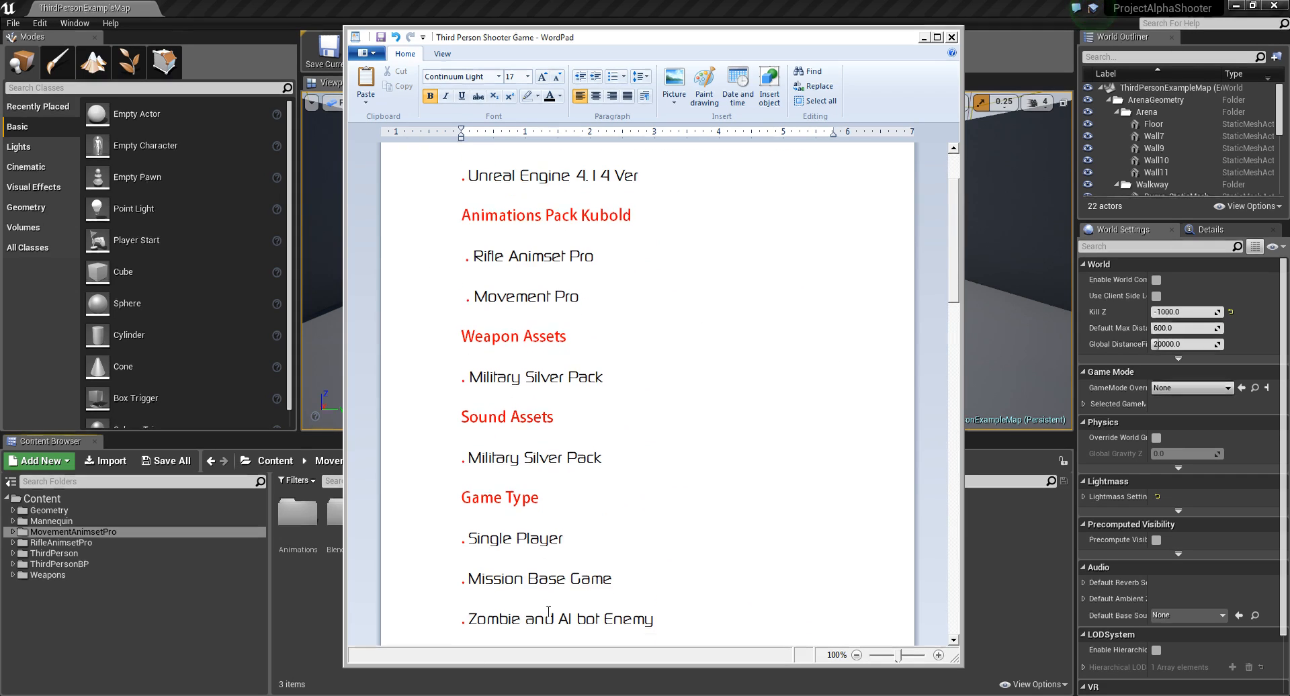
left_click(446, 464)
left_click(648, 462)
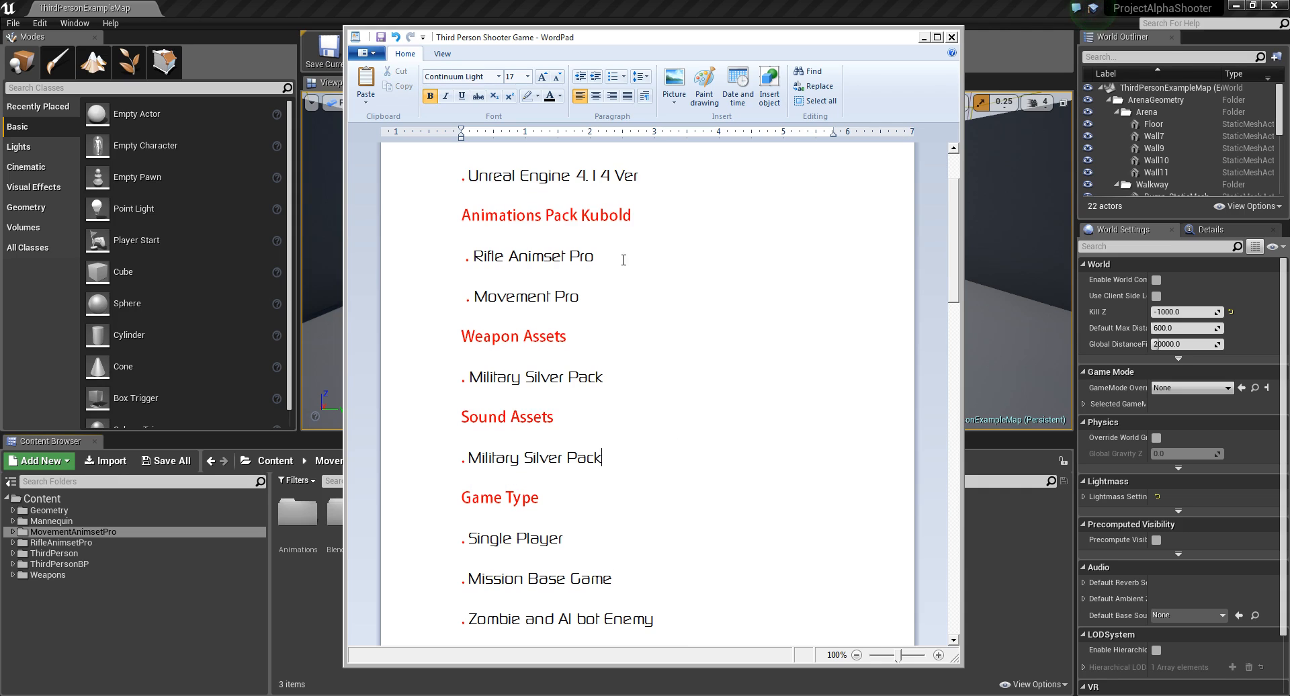
scroll(601, 260, "up", 3)
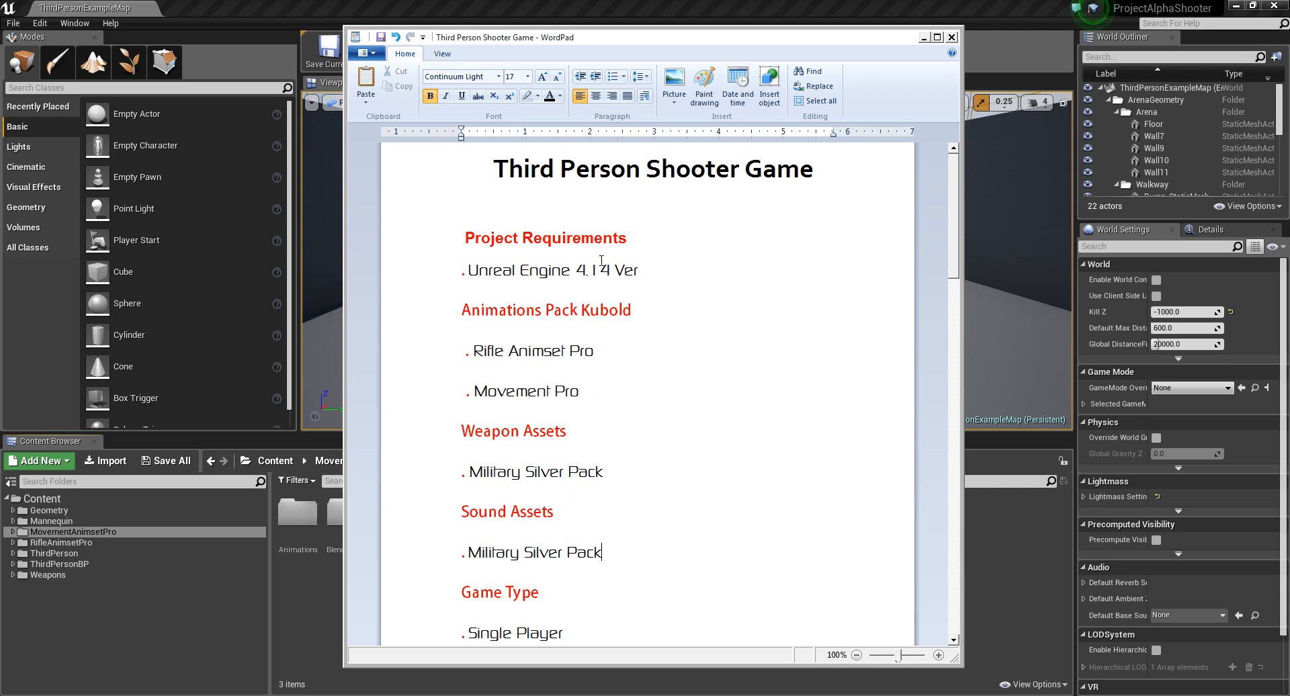
Minimize the planning document to return to Unreal Editor and inspect the MovementAnimsetPro folder.
left_click(924, 37)
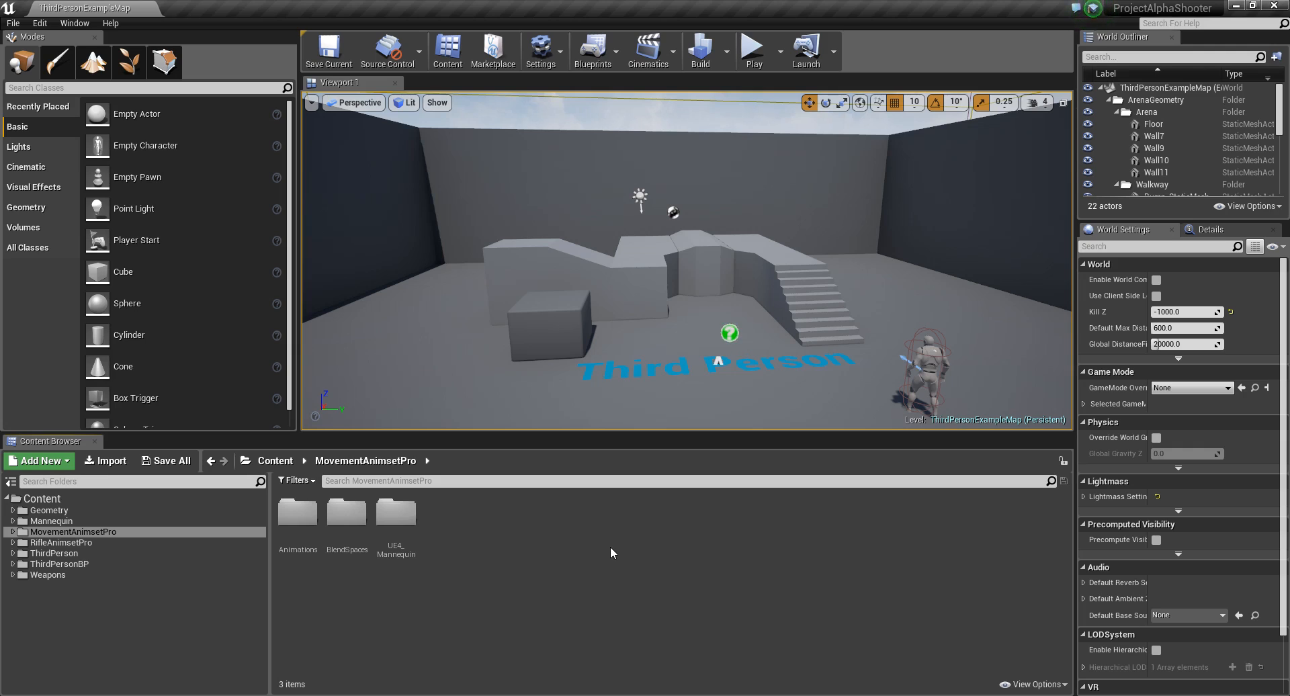
left_click(63, 532)
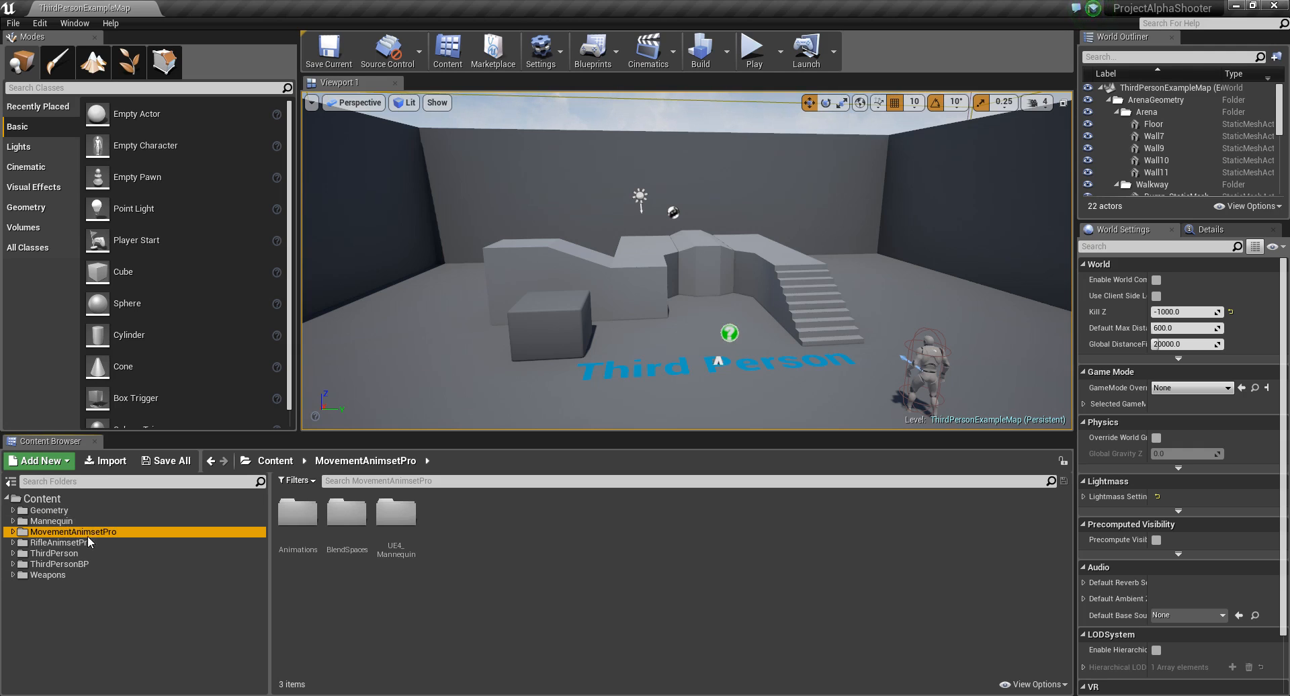
left_click(361, 610)
left_click(70, 531)
left_click(12, 531)
left_click(13, 532)
Force delete SK_Mannequin, SK_Mannequin_PhysicsAsset and UE4_Mannequin_Skeleton from the Mesh folder in RifleAnimsetPro's UE4_Mannequin folder.
left_click(77, 543)
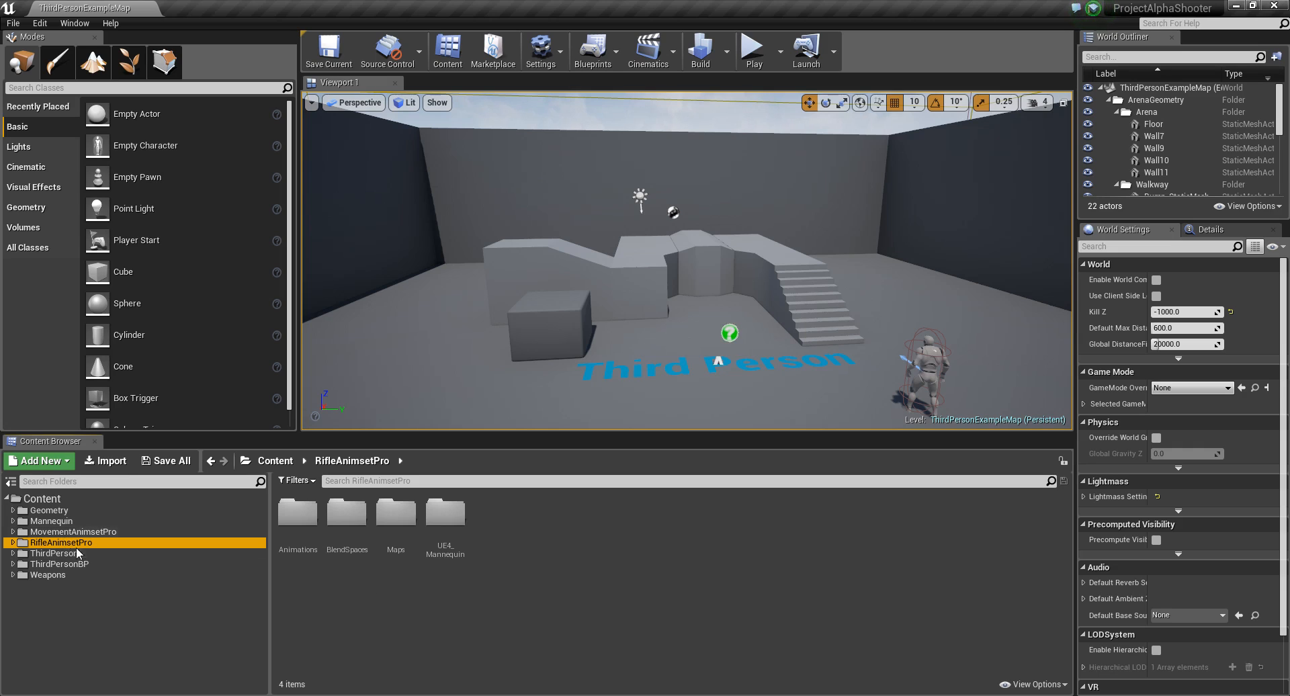
double_click(456, 536)
left_click(348, 516)
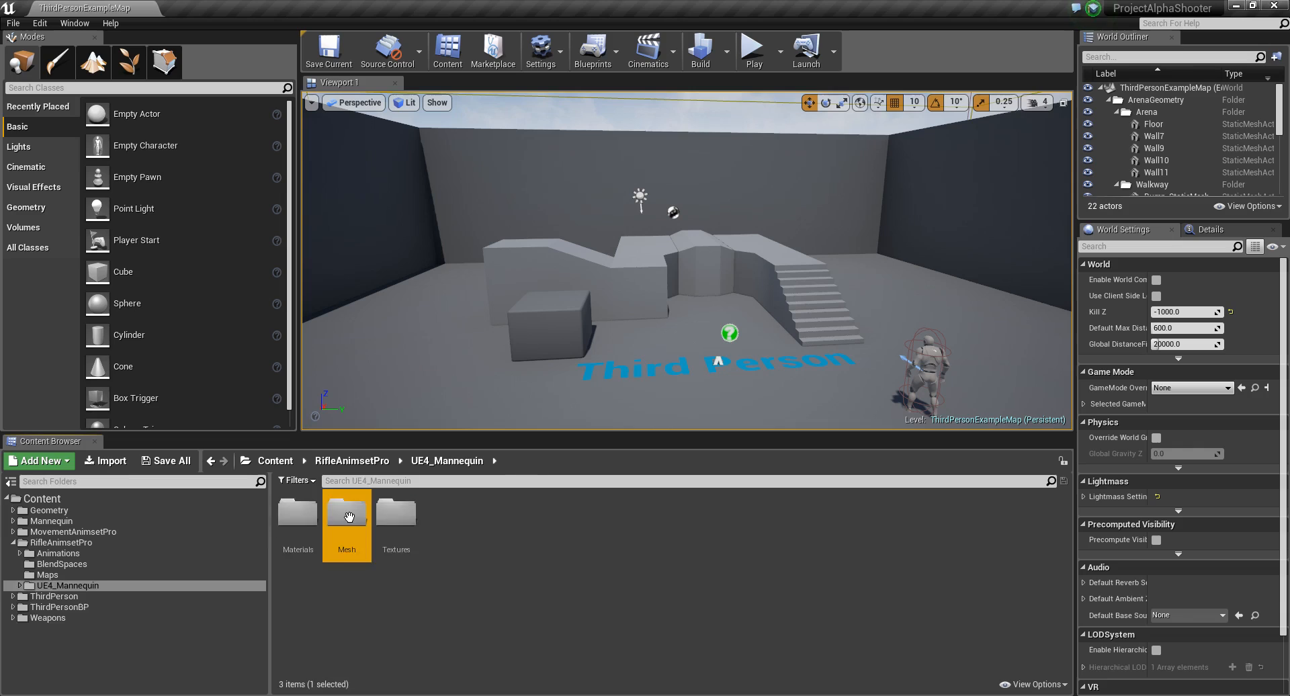
double_click(348, 516)
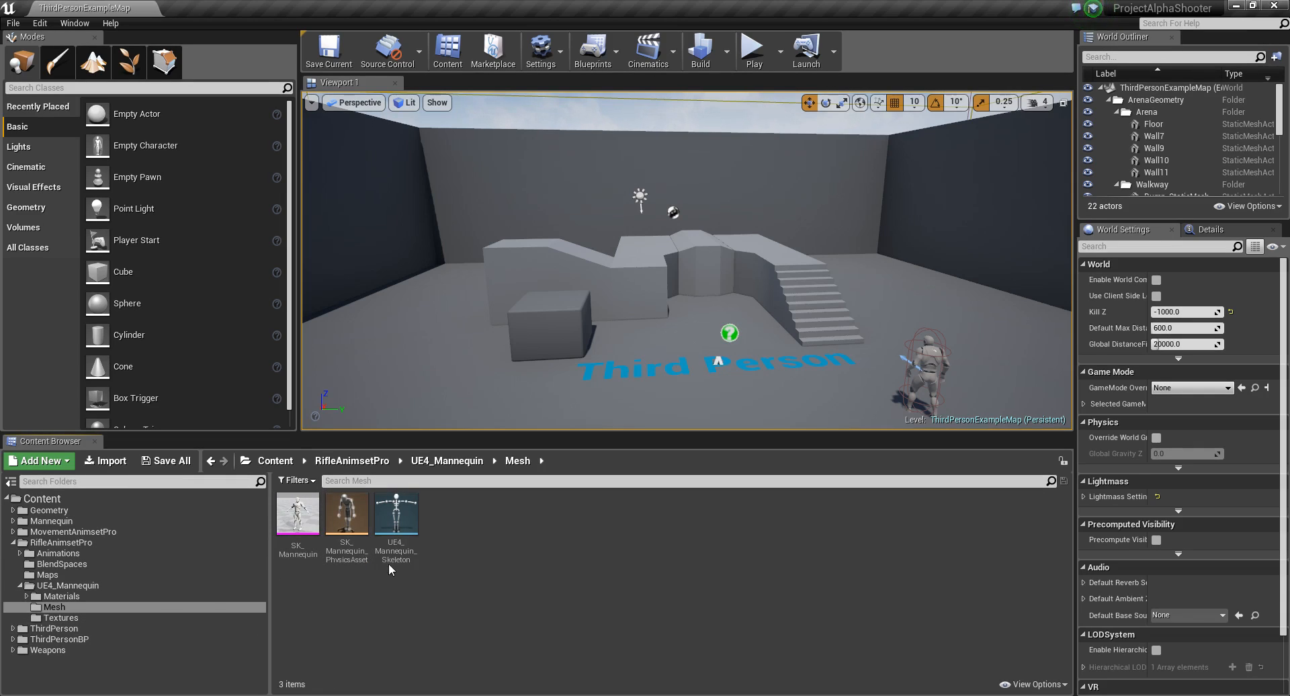
left_click(298, 514)
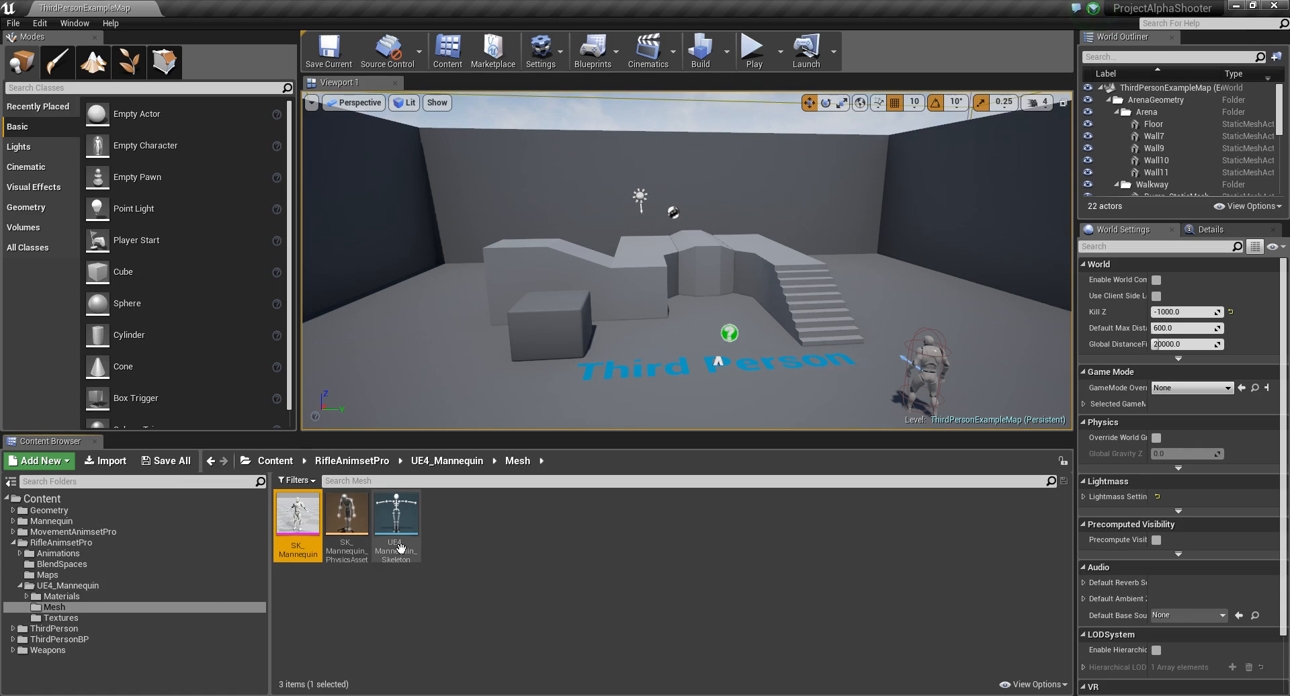
left_click(404, 539, "shift")
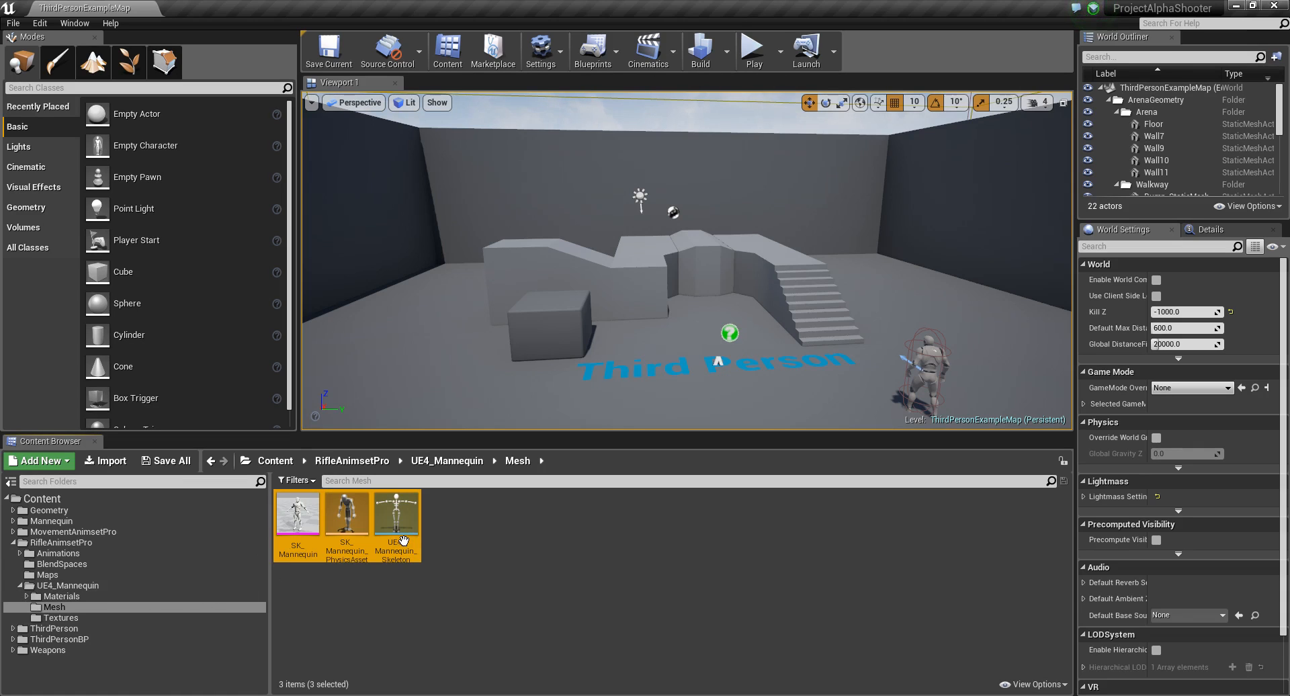
key("Delete")
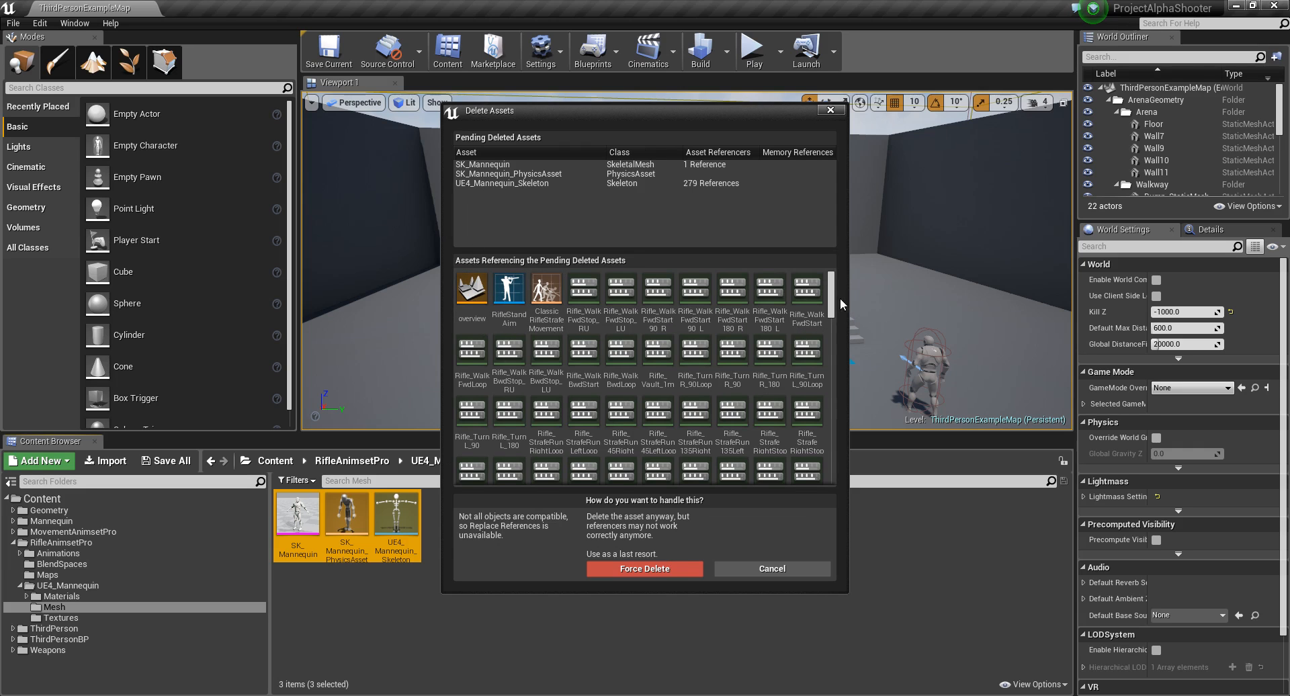
left_click_drag(830, 299, 844, 276)
left_click(669, 567)
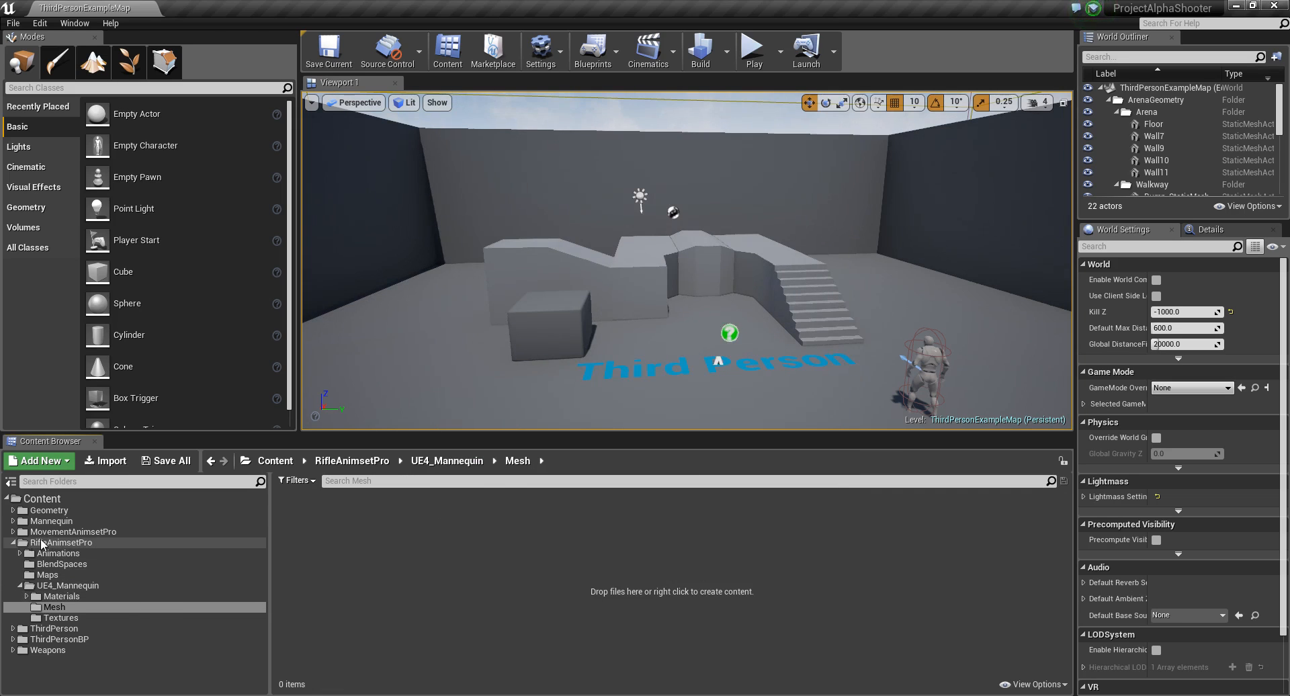
Delete the UE4_Mannequin folder from MovementAnimsetPro, forcing deletion of its referenced assets.
left_click(13, 532)
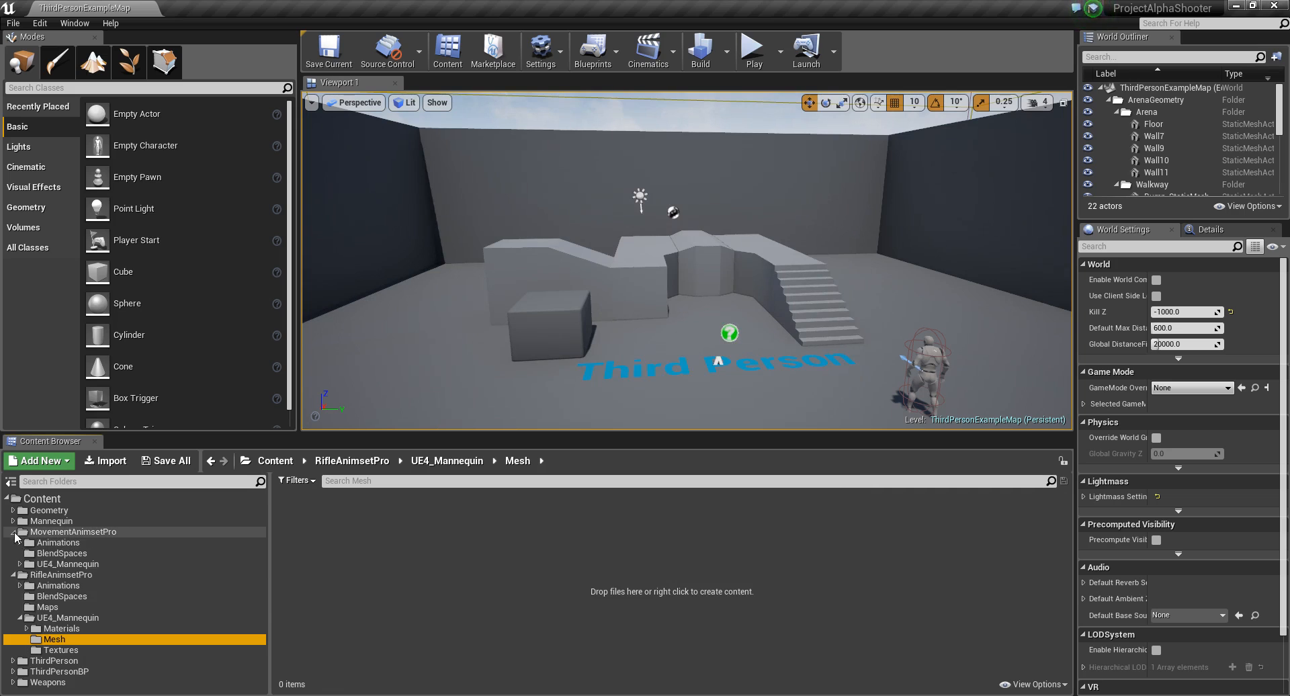
left_click(74, 564)
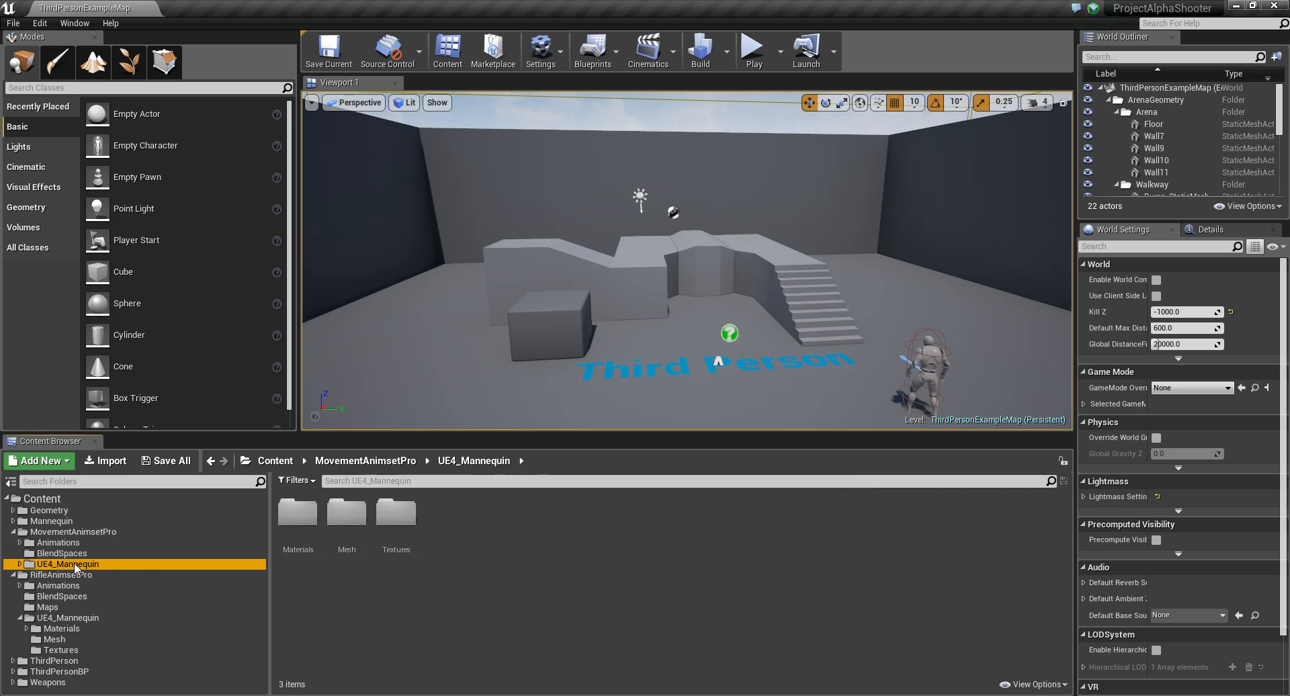
right_click(110, 565)
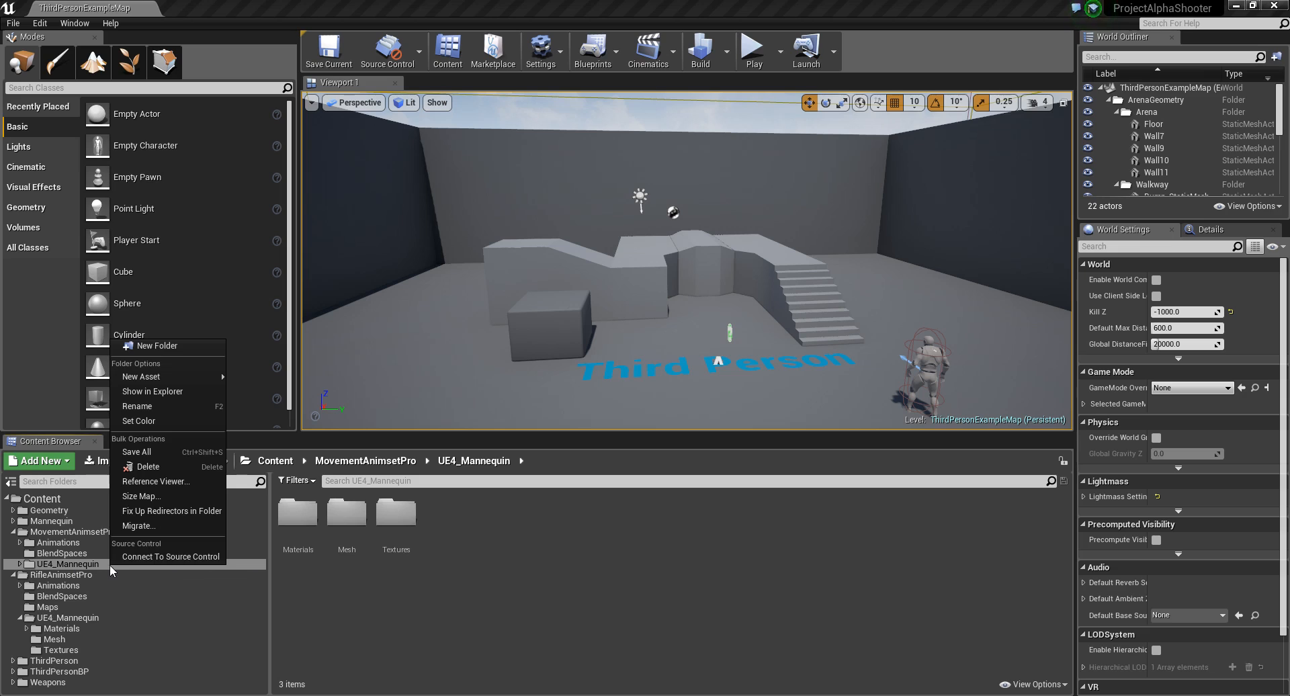
left_click(156, 469)
left_click(269, 502)
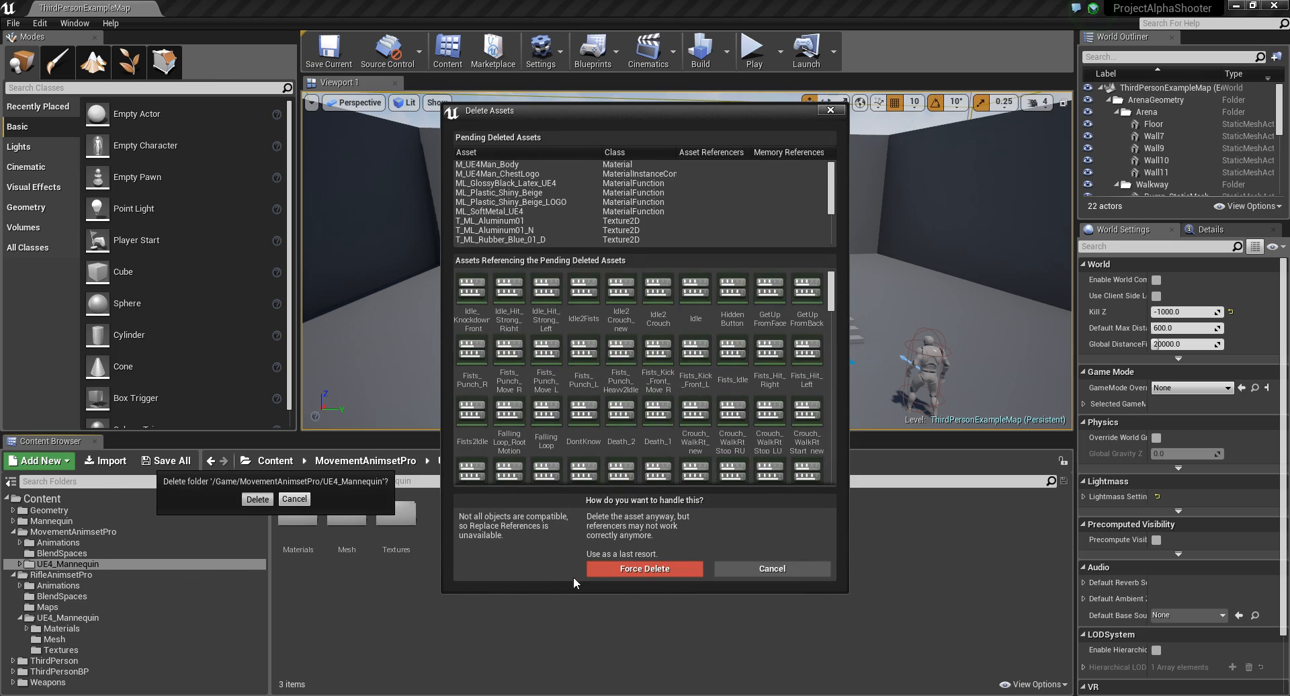
left_click(631, 574)
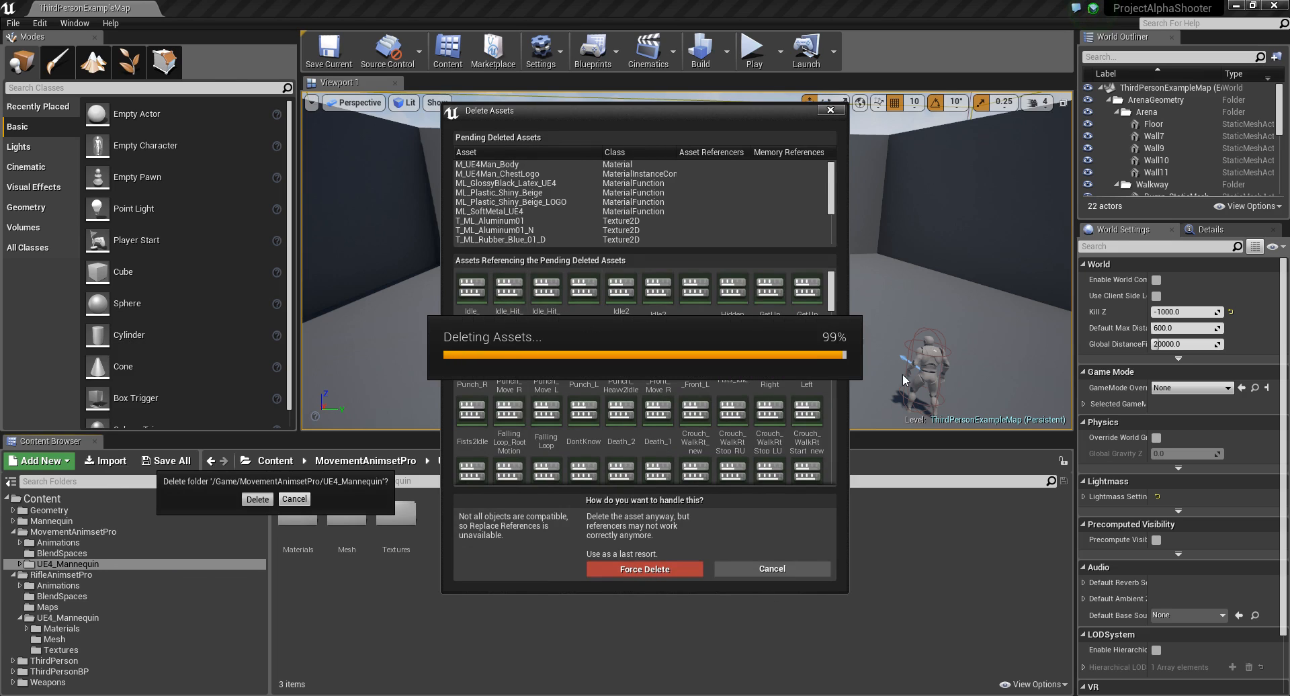
Select the sky sphere in the level and collapse the RifleAnimsetPro and MovementAnimsetPro folder trees.
left_click(931, 367)
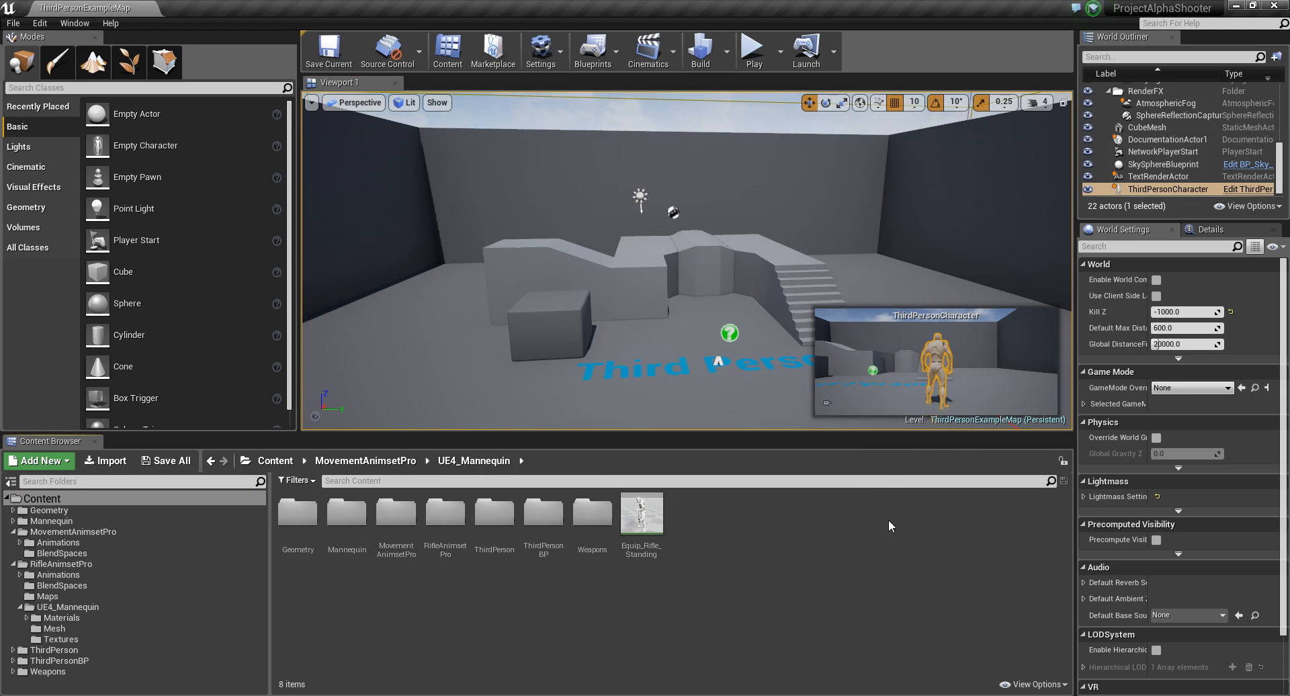
left_click(731, 122)
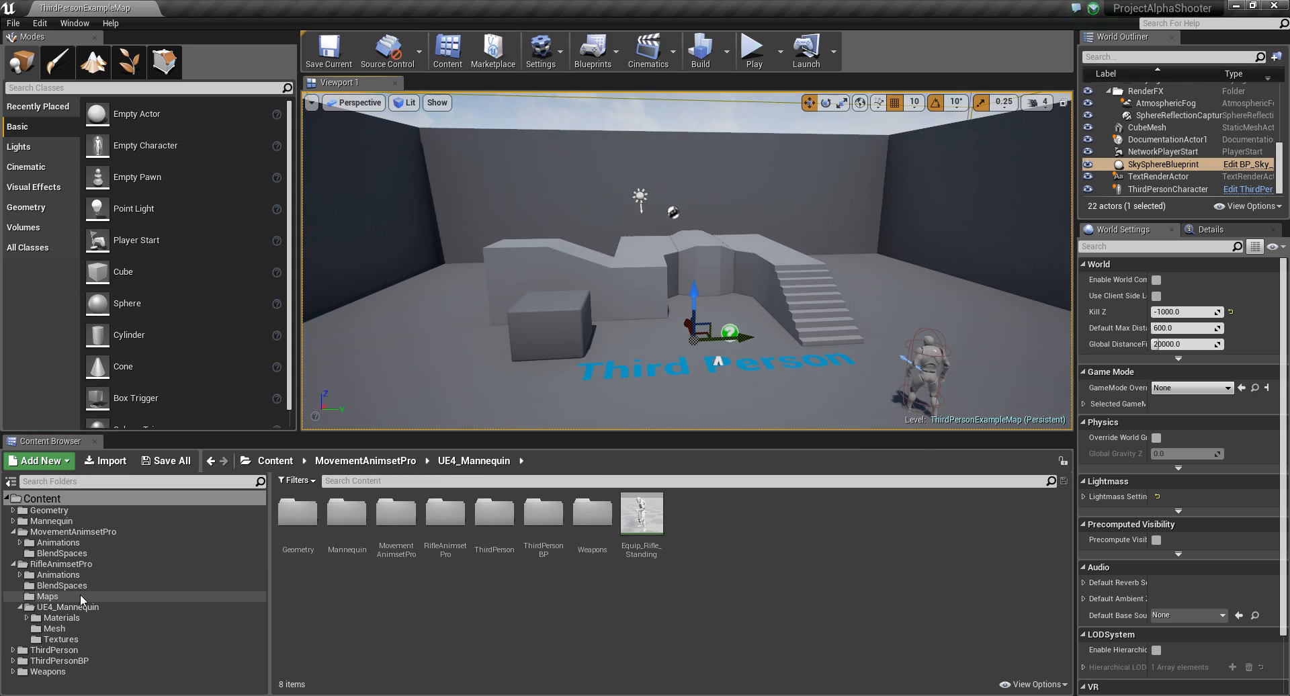
left_click(14, 564)
left_click(13, 531)
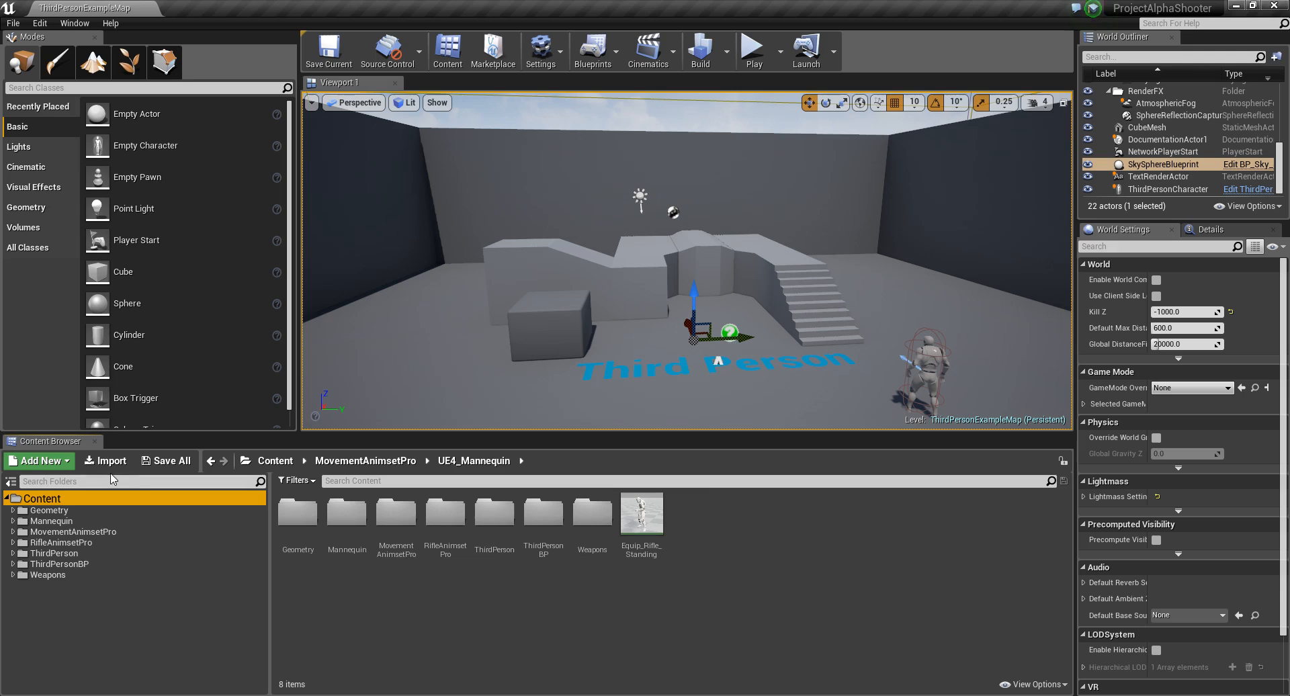
Create a new folder named Animation in the root Content folder.
left_click(769, 618)
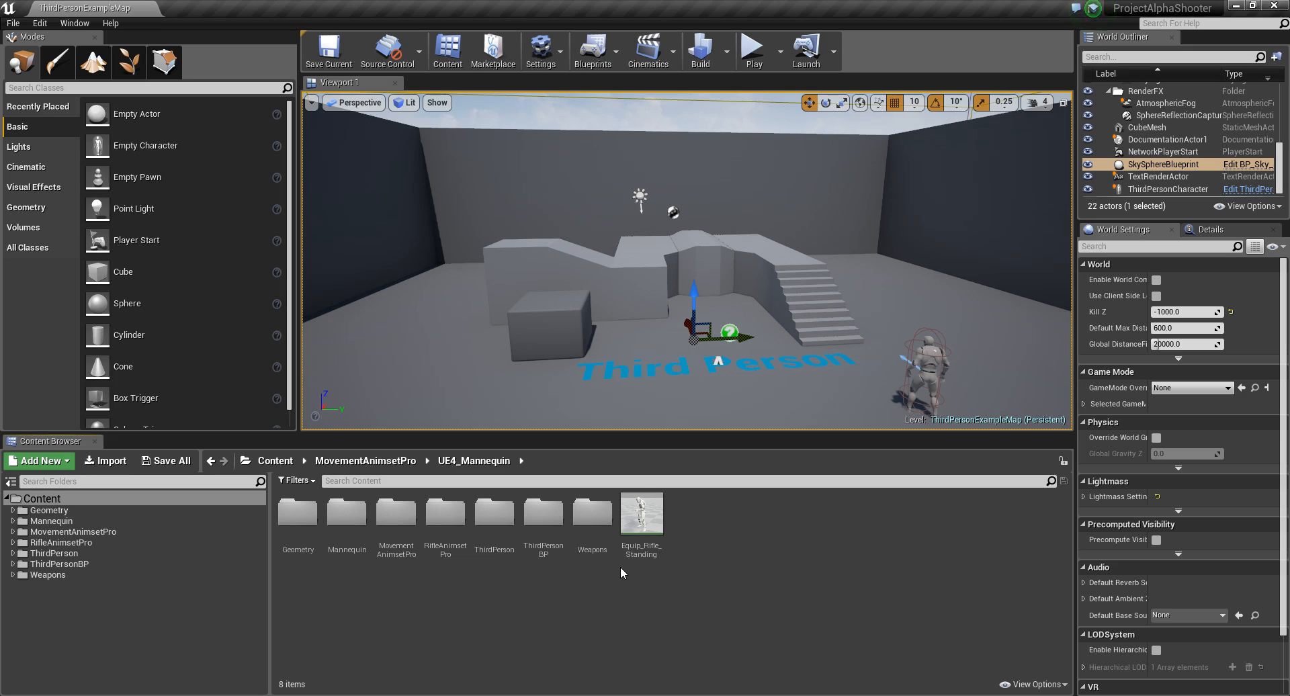
left_click(552, 534)
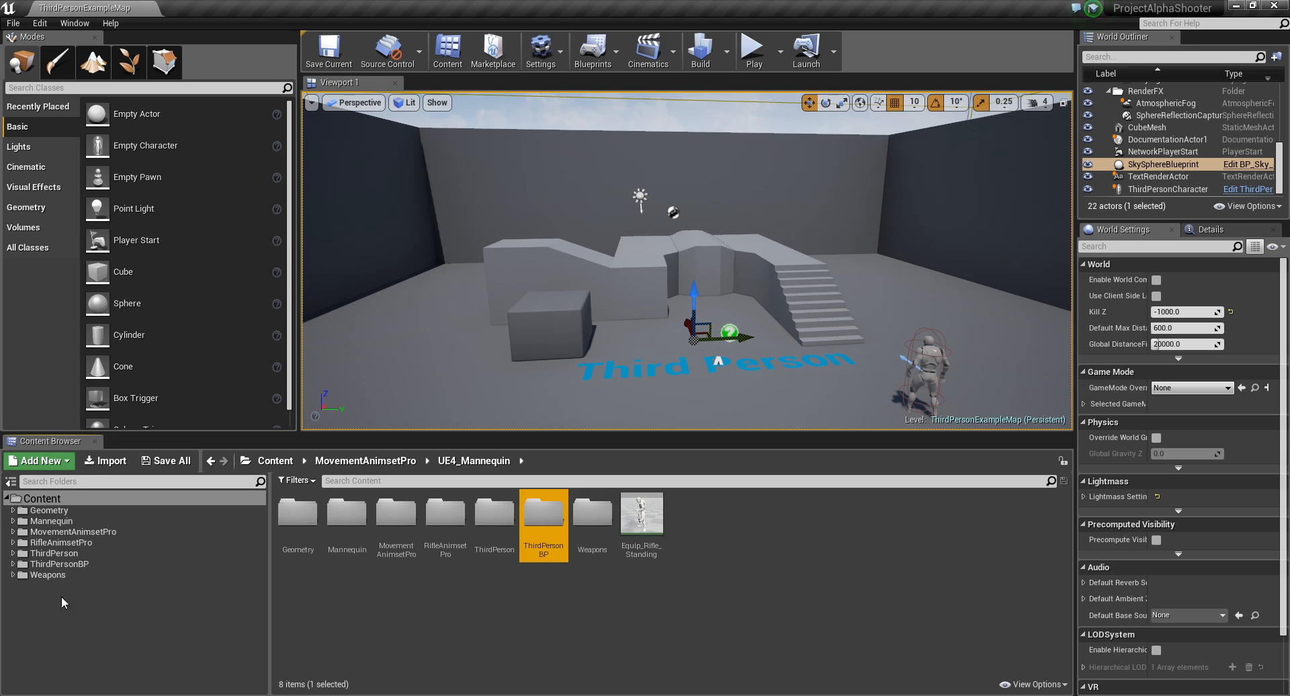
left_click(391, 652)
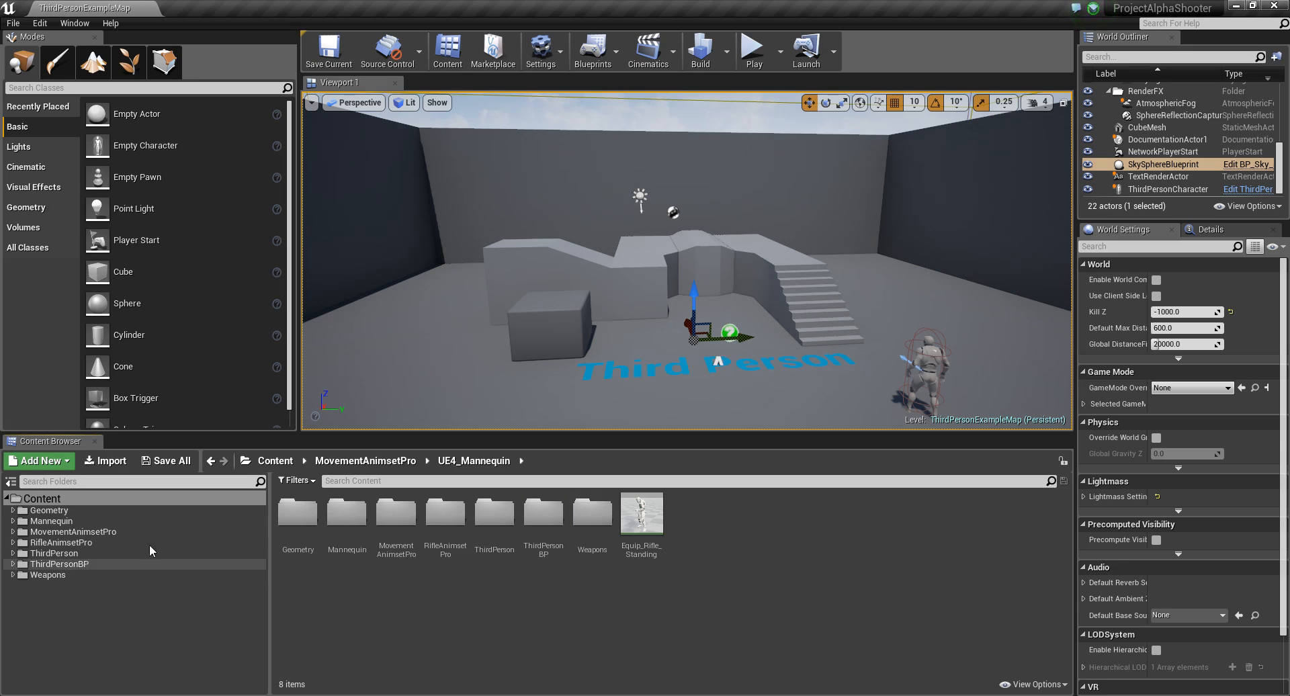
right_click(728, 584)
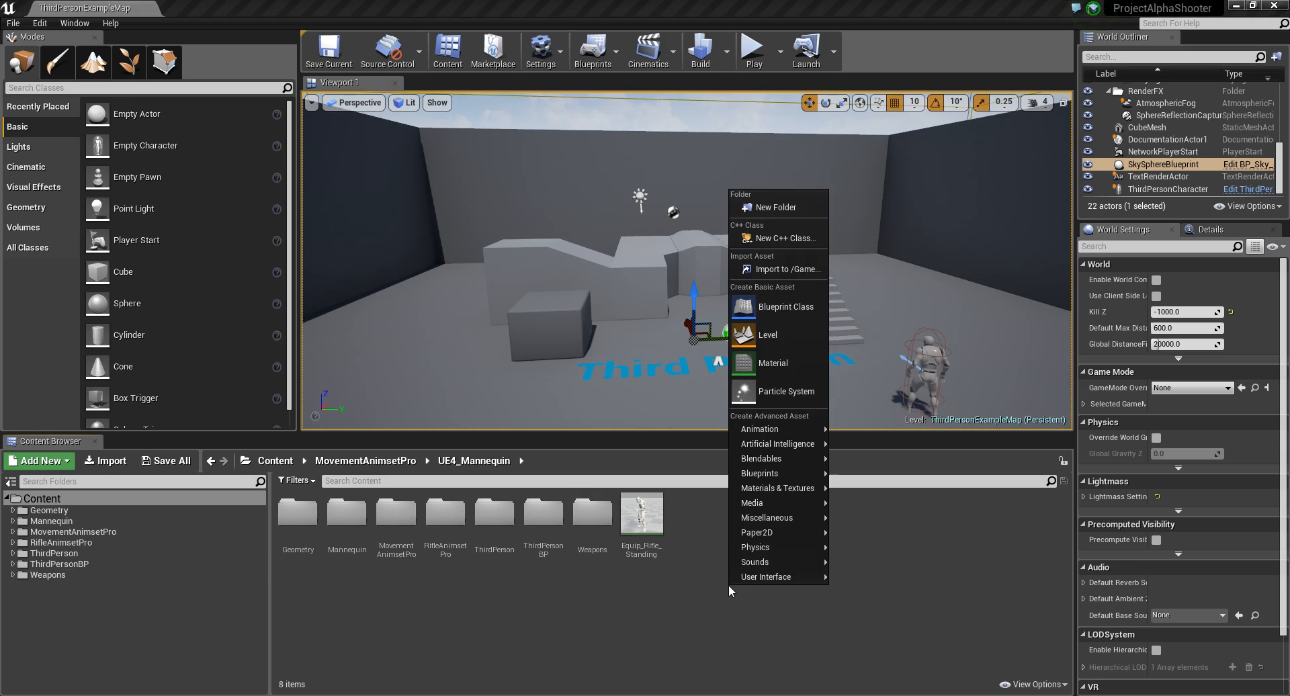
left_click(776, 207)
type("Animation")
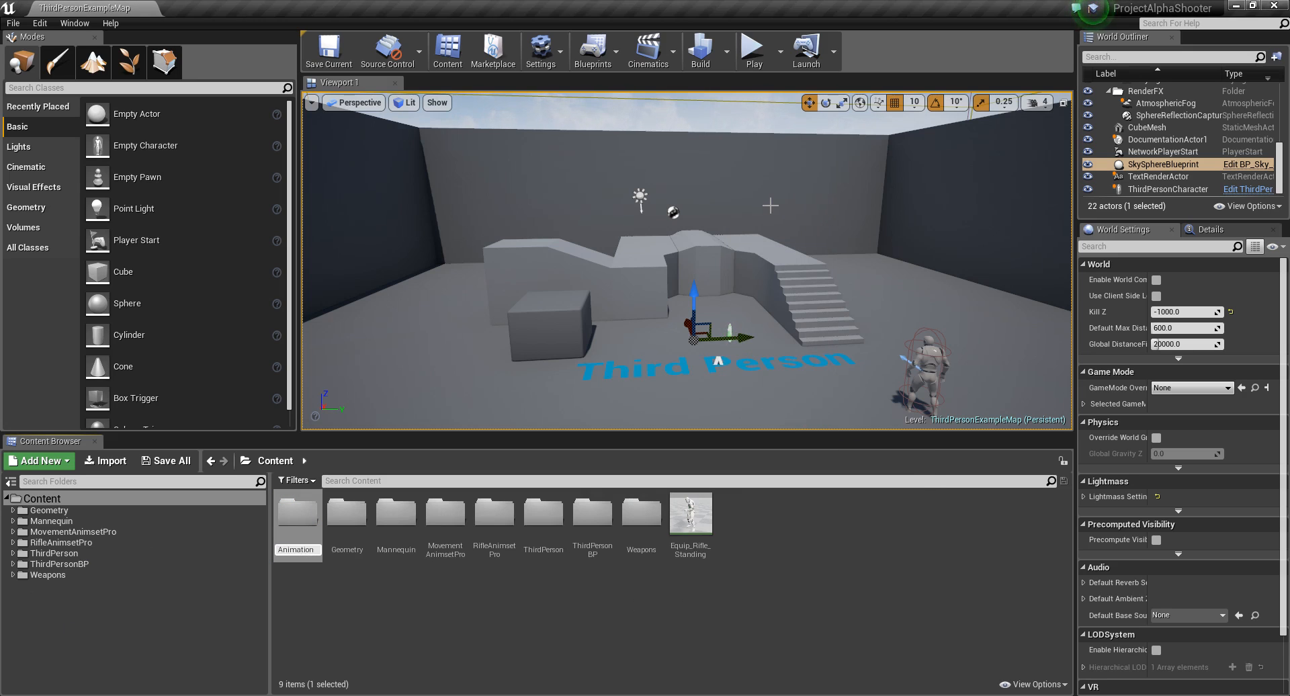
key("Return")
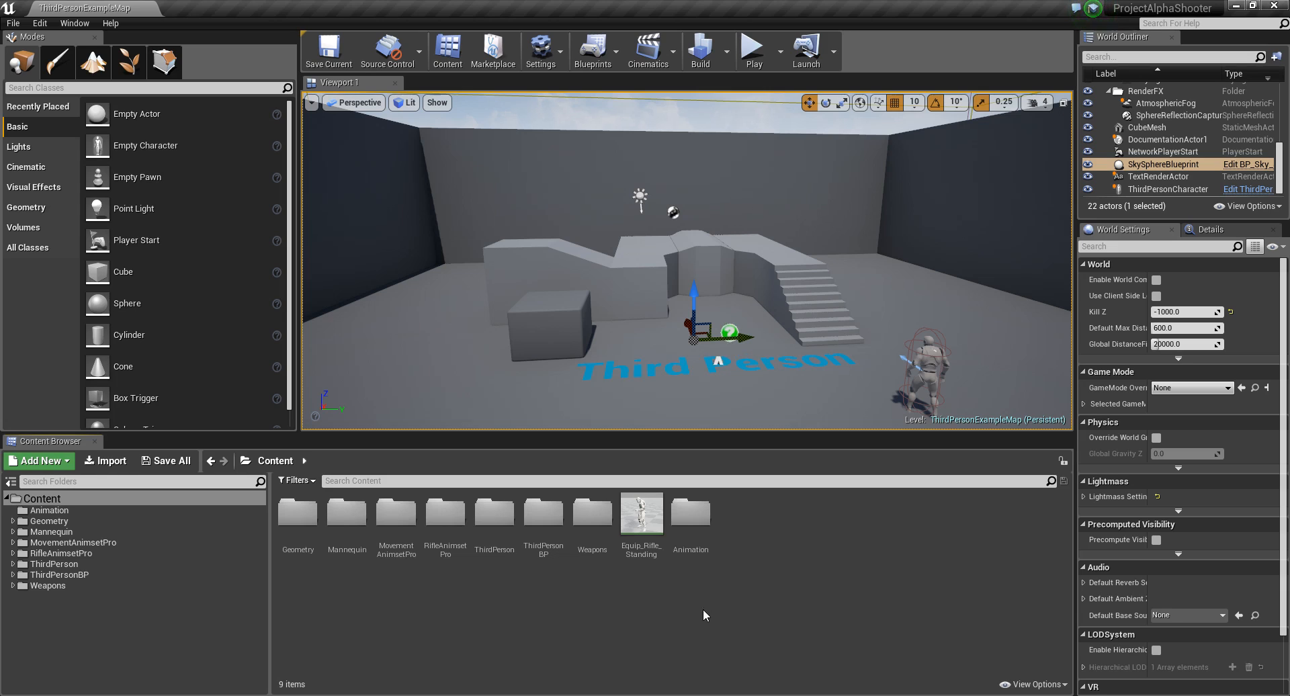
Move the MovementAnimsetPro and RifleAnimsetPro folders together into the Animation folder.
left_click(396, 517)
left_click(446, 517, "ctrl")
left_click_drag(456, 516, 687, 513)
left_click(724, 545)
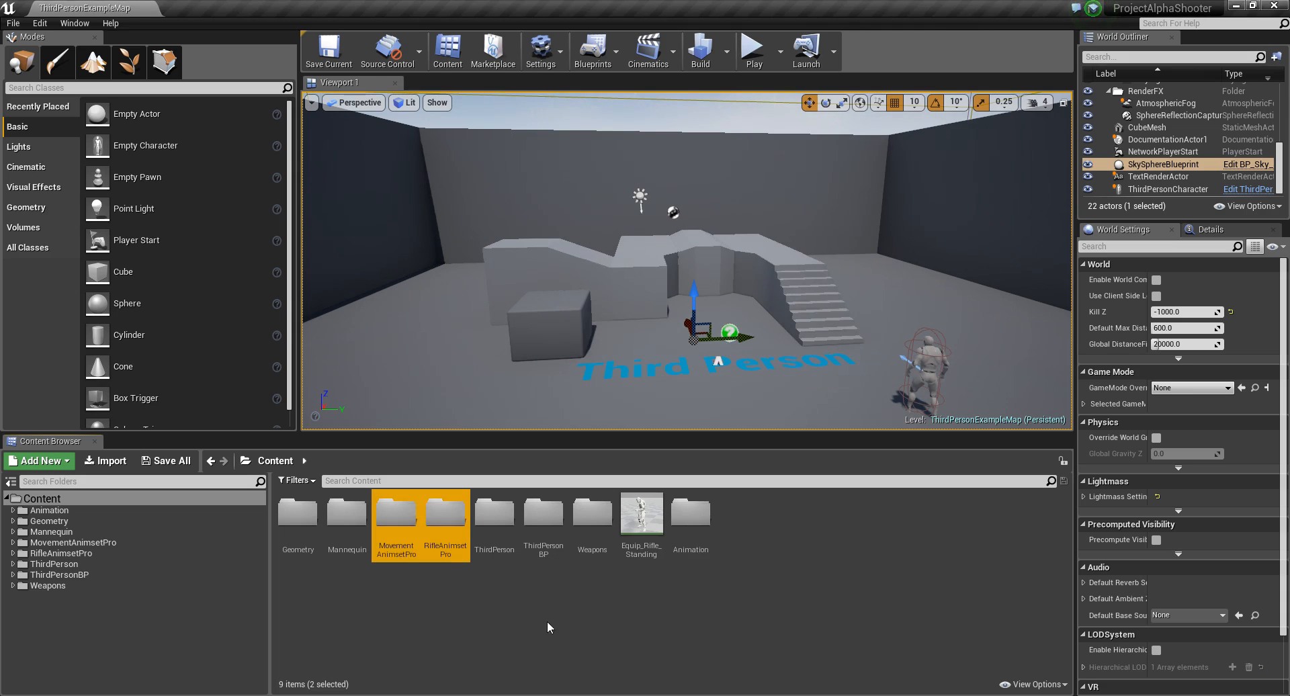
left_click(515, 614)
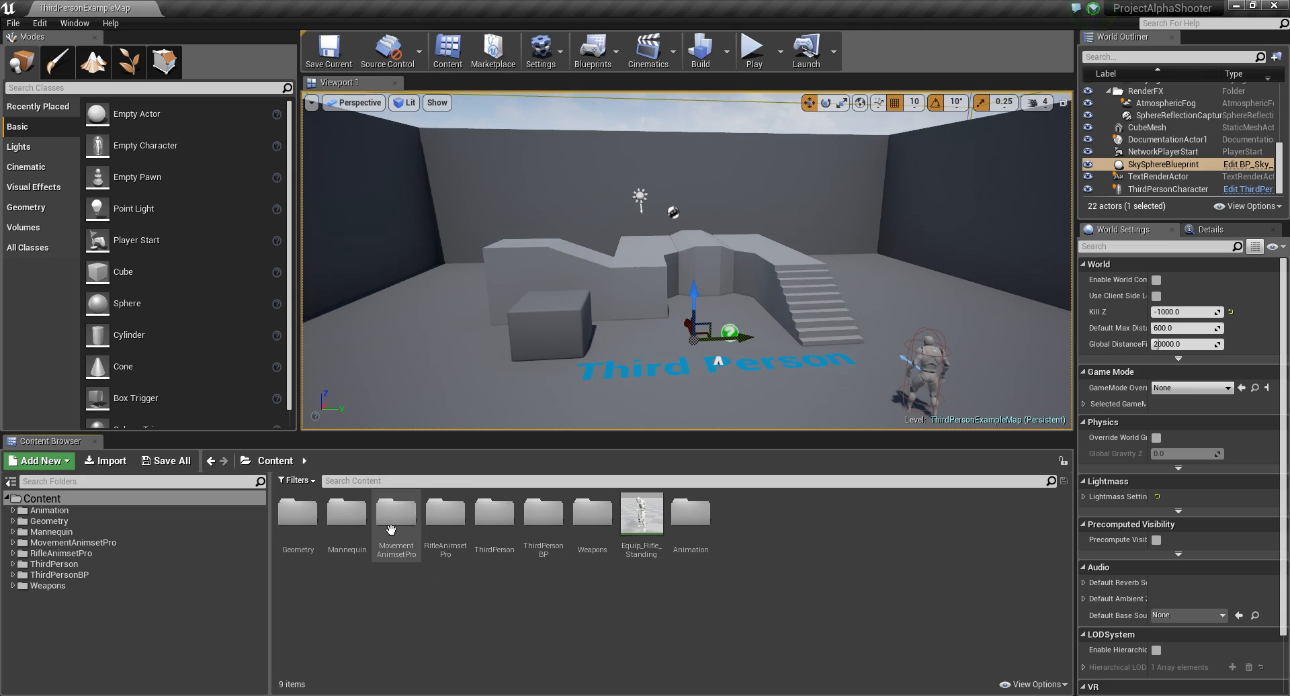
Check the moved MovementAnimsetPro pack inside the Animation folder by opening its Animations and InPlace subfolders.
left_click(410, 534)
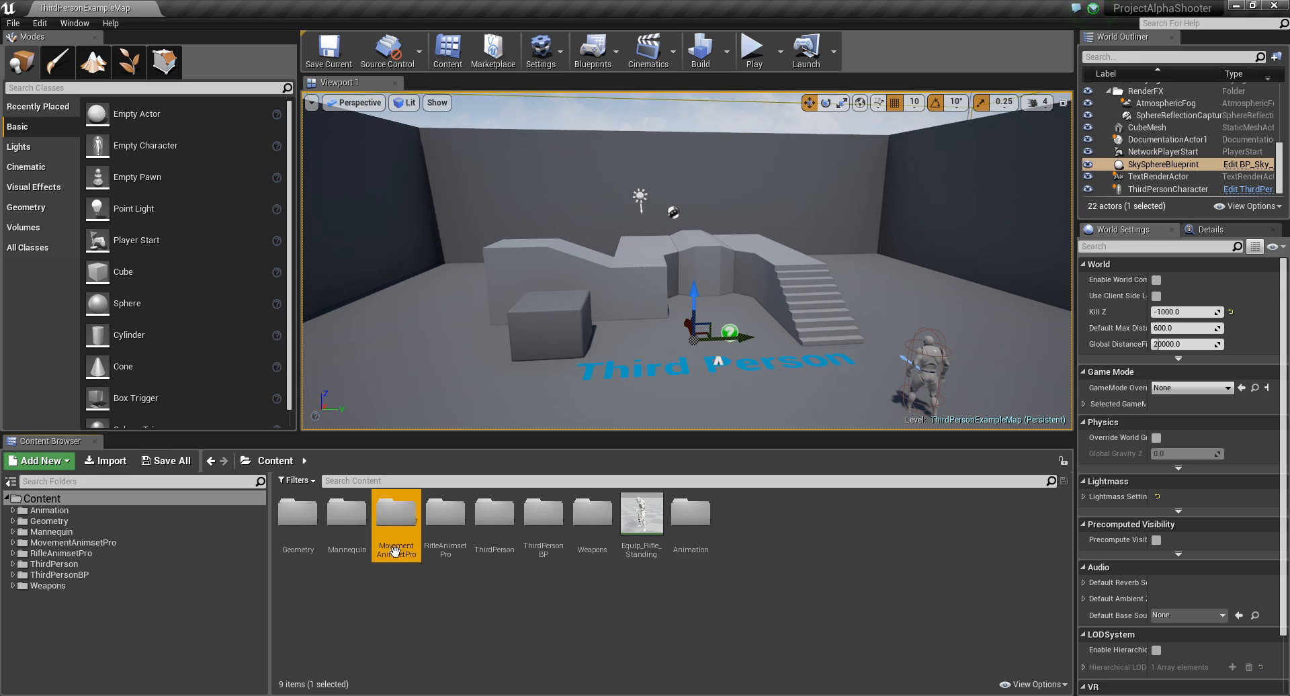
double_click(691, 515)
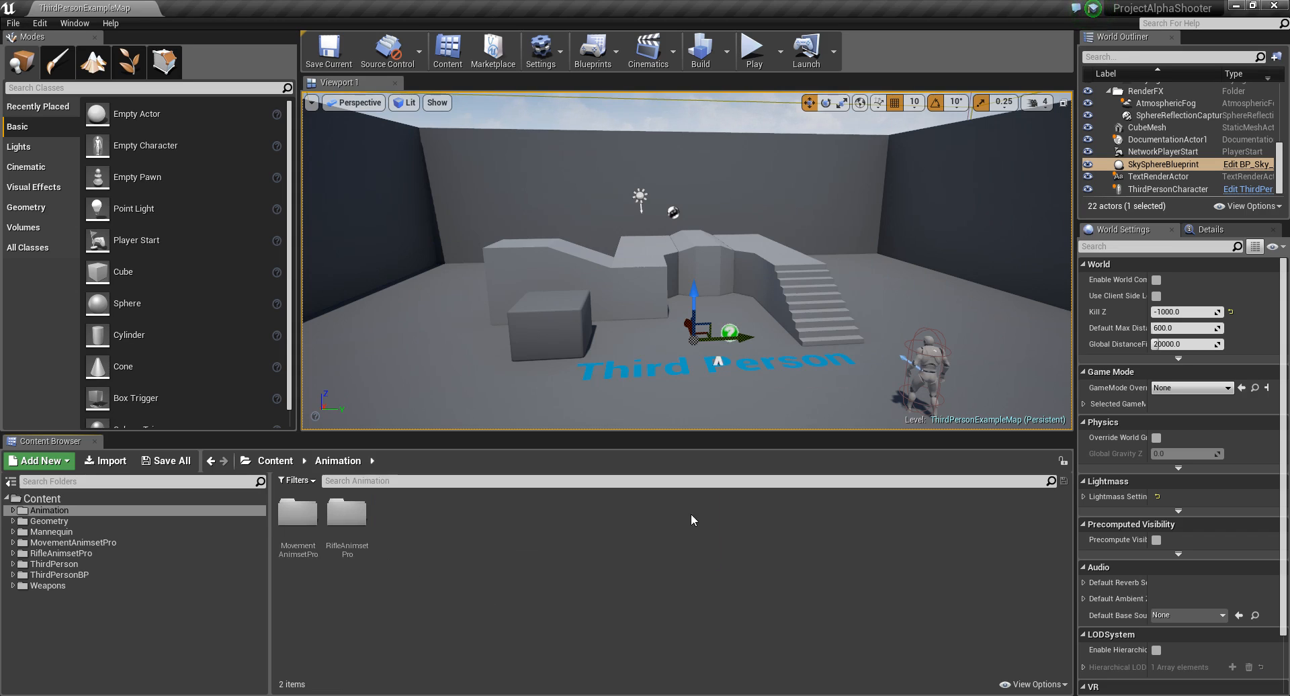
double_click(304, 520)
double_click(306, 522)
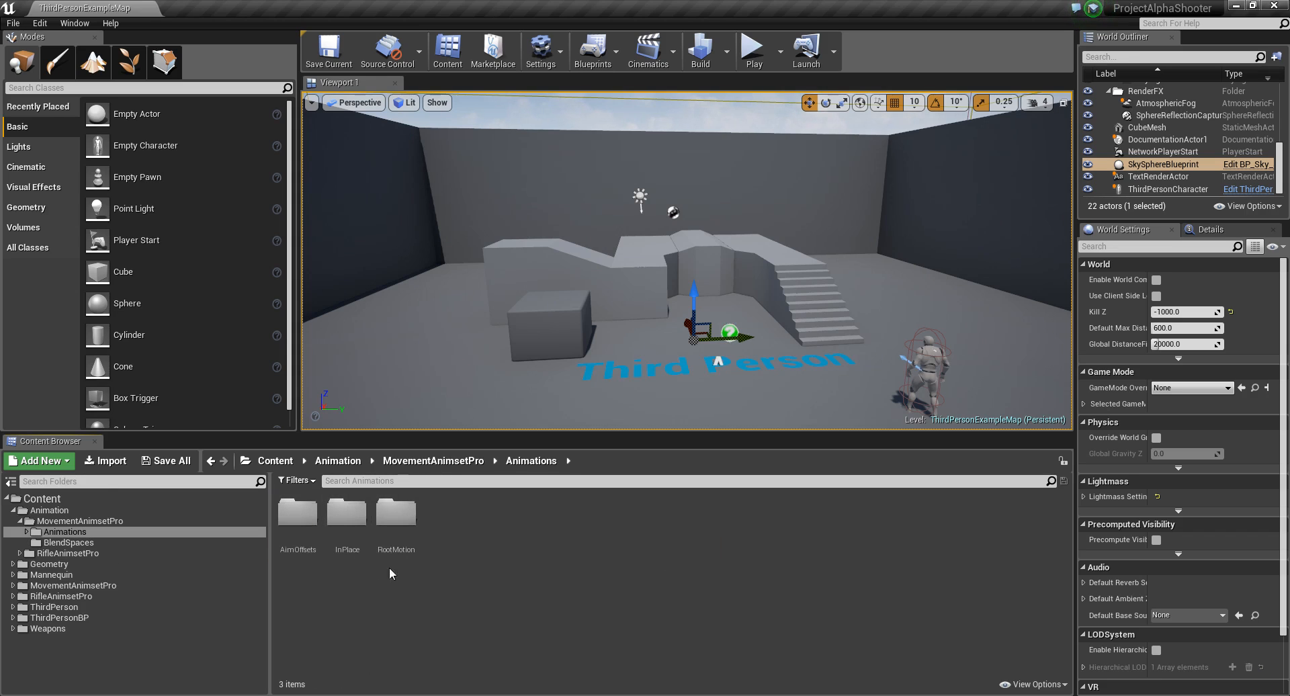
double_click(347, 513)
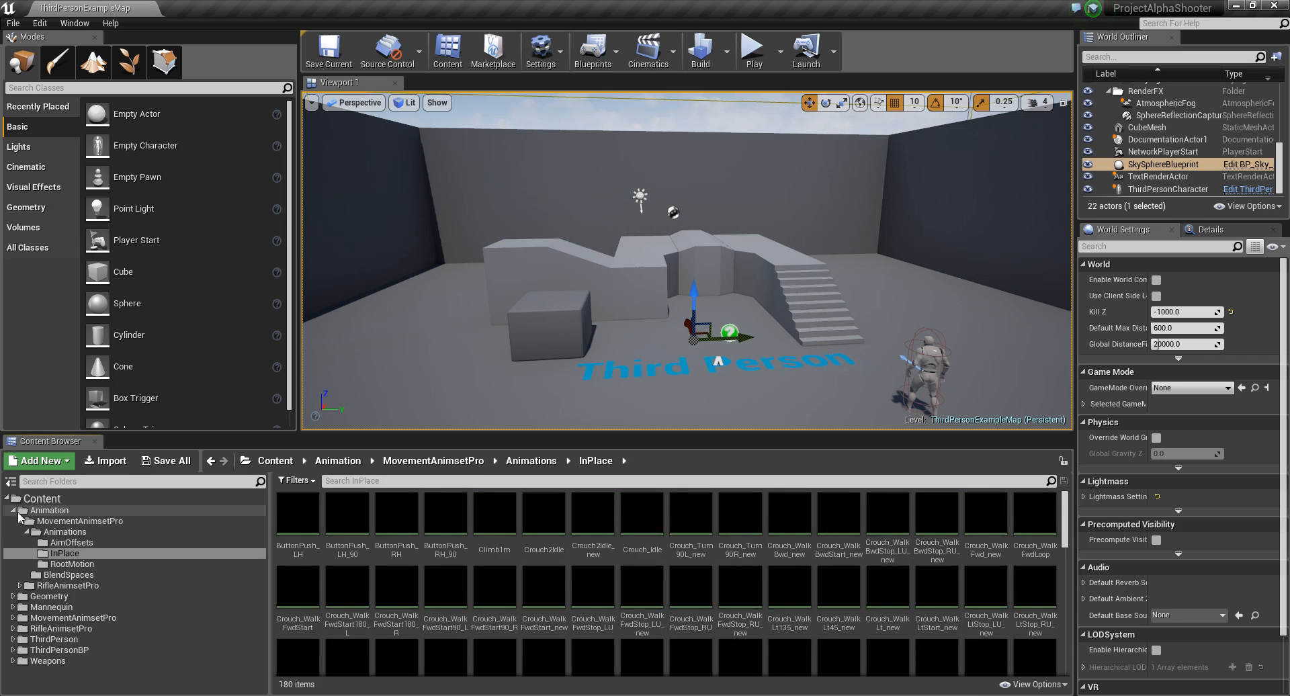
Try to delete the leftover MovementAnimsetPro and RifleAnimsetPro folders from the root Content folder, including their remaining assets.
left_click(14, 510)
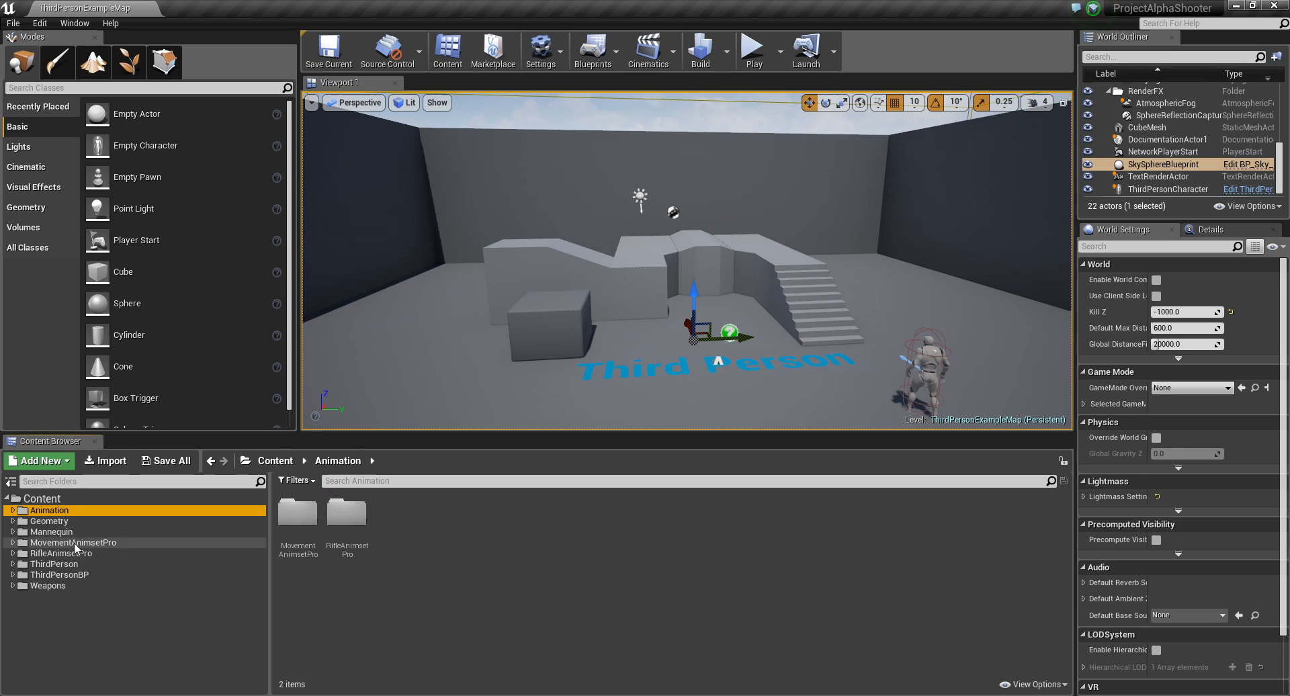
left_click(74, 542)
left_click(73, 552, "ctrl")
right_click(90, 555)
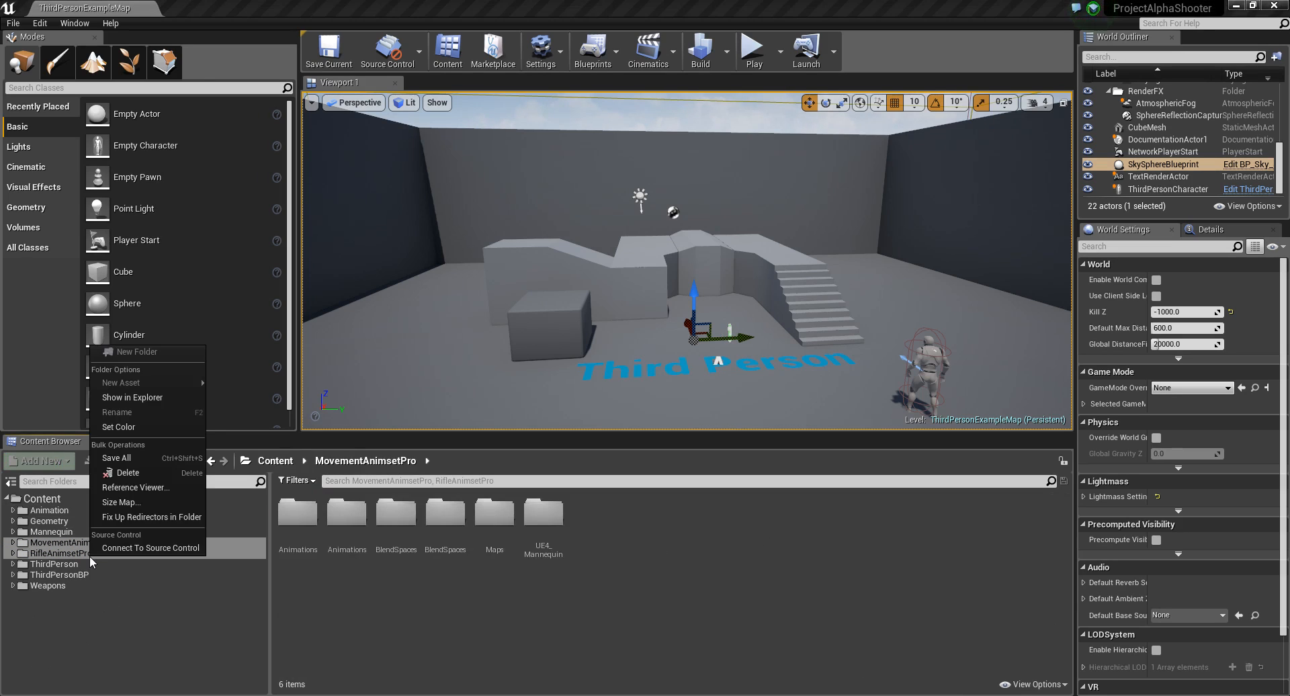
left_click(125, 473)
left_click(155, 501)
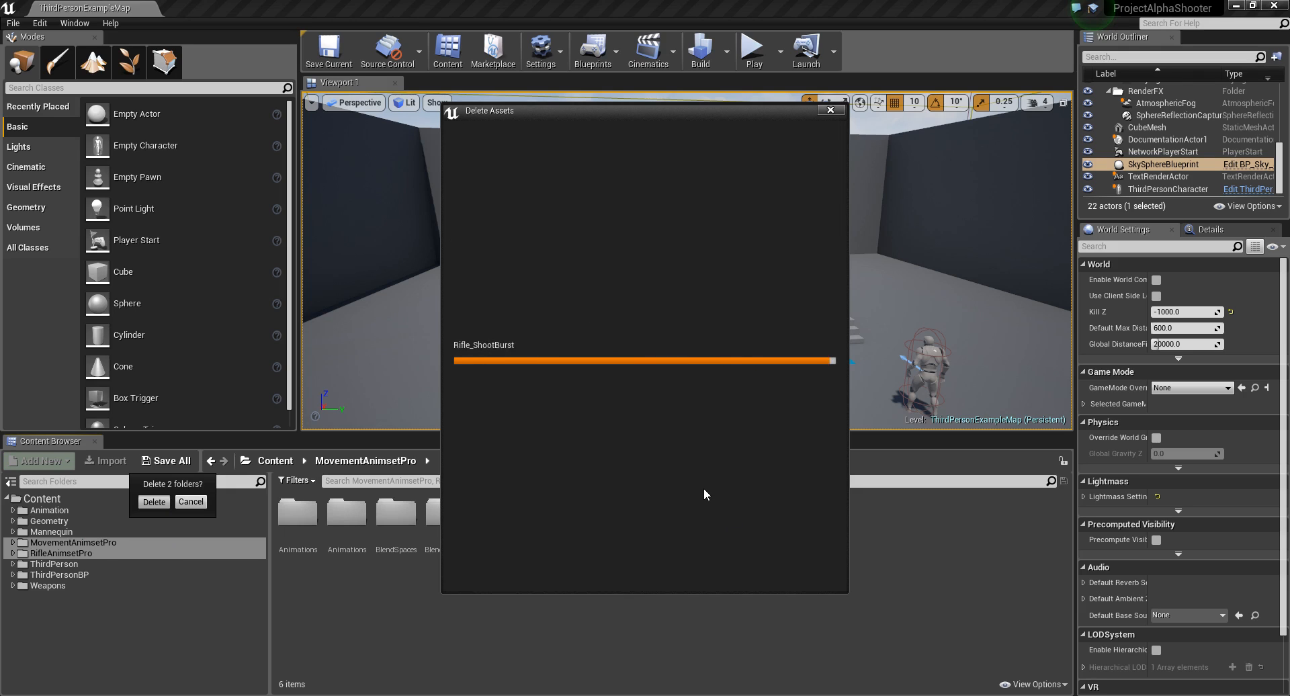
left_click(670, 568)
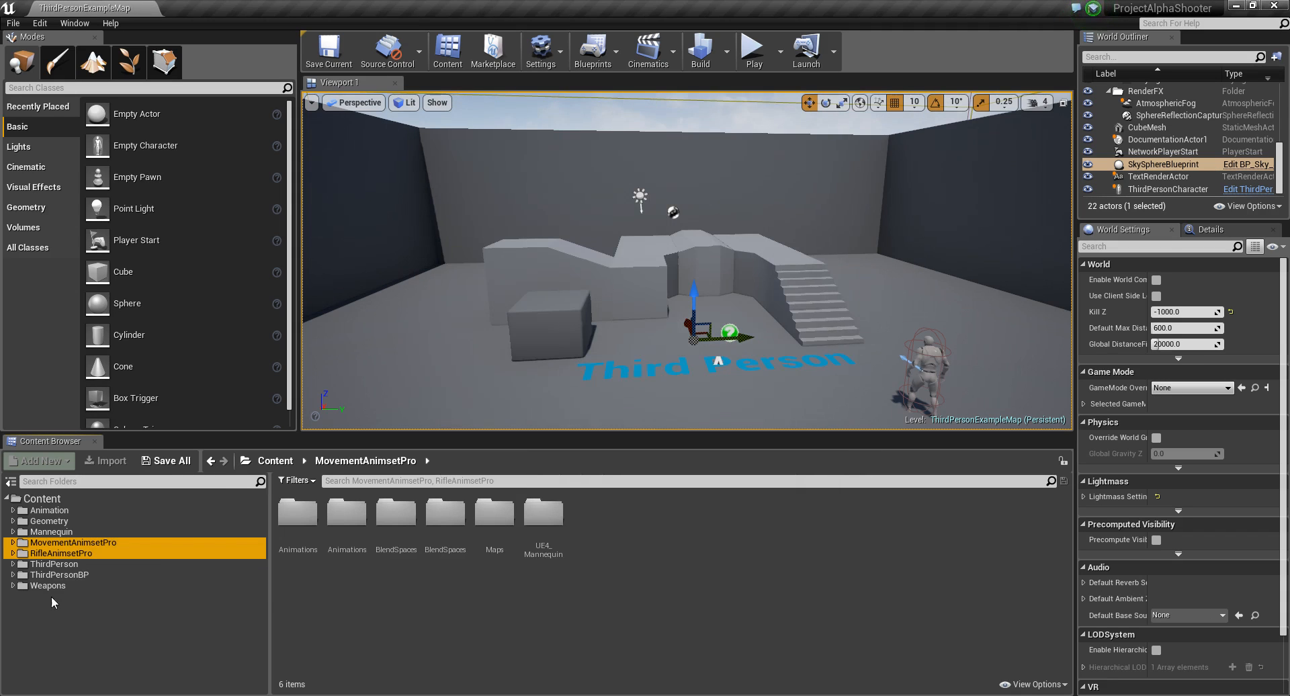
Try to delete the leftover root-level RifleAnimsetPro folder on its own.
left_click(80, 555)
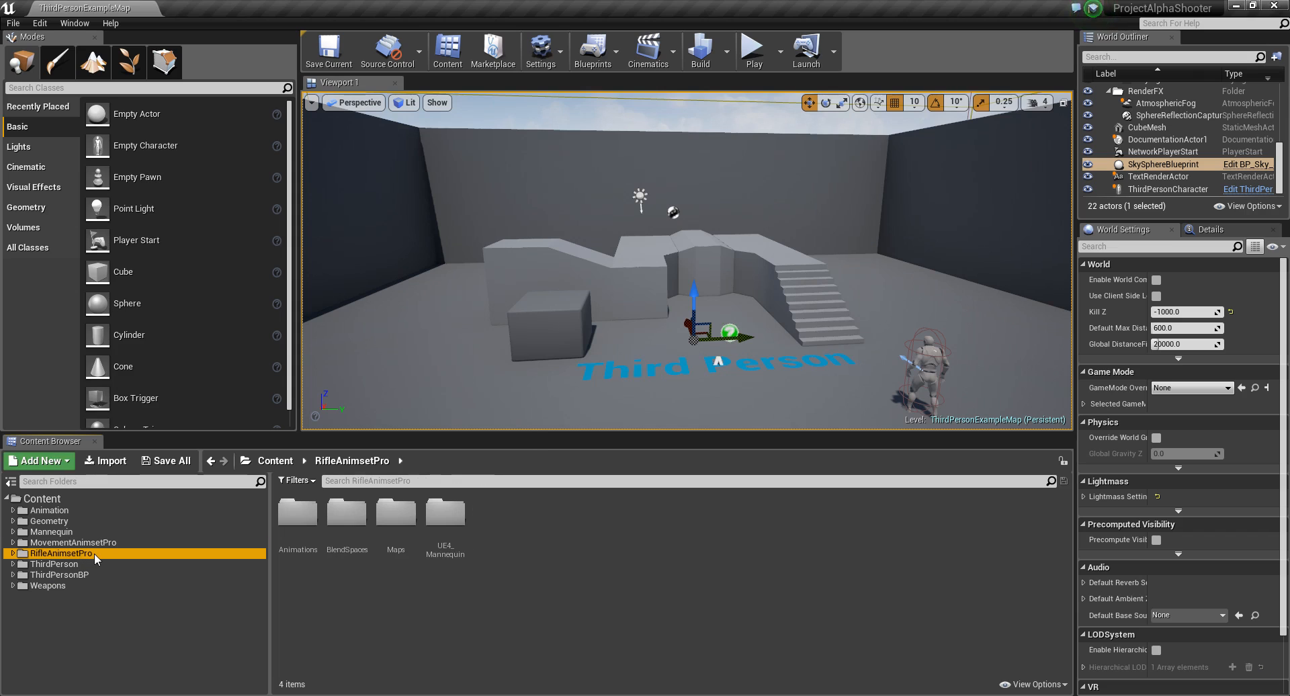
right_click(94, 553)
left_click(135, 454)
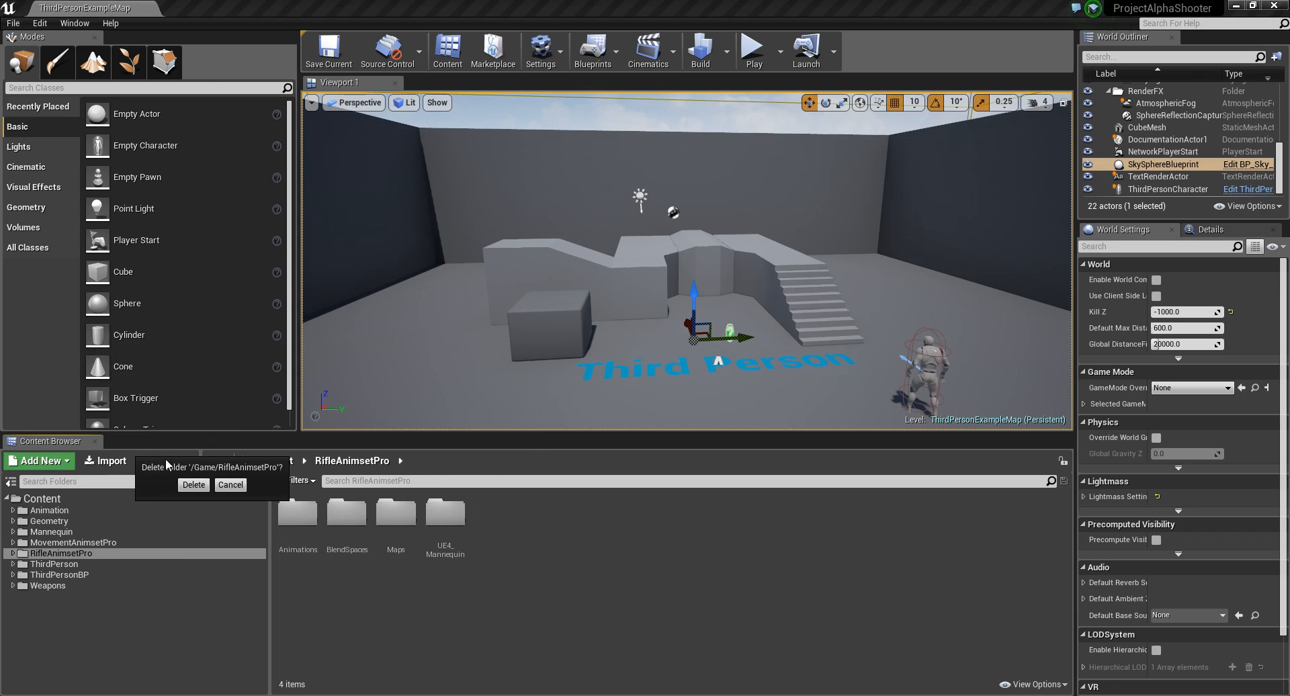
left_click(199, 487)
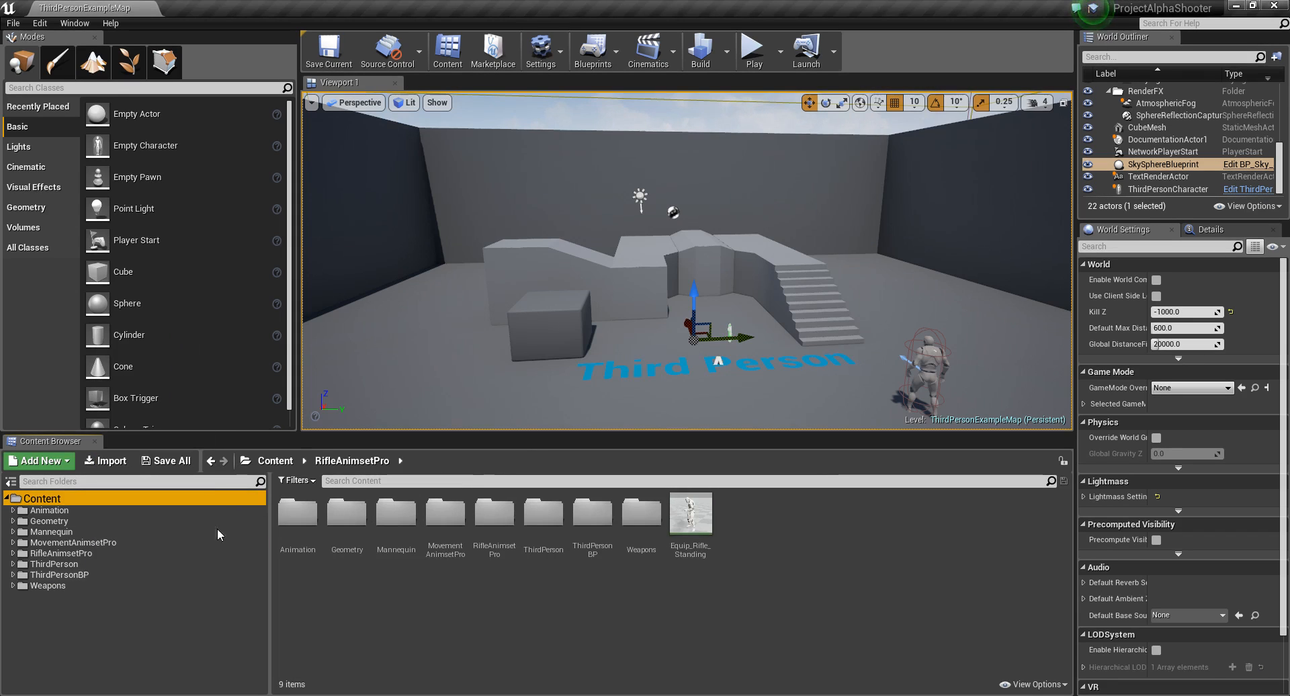
Show the leftover RifleAnimsetPro pack's Animations folder in Windows Explorer and go up to the project's Content directory.
left_click(85, 552)
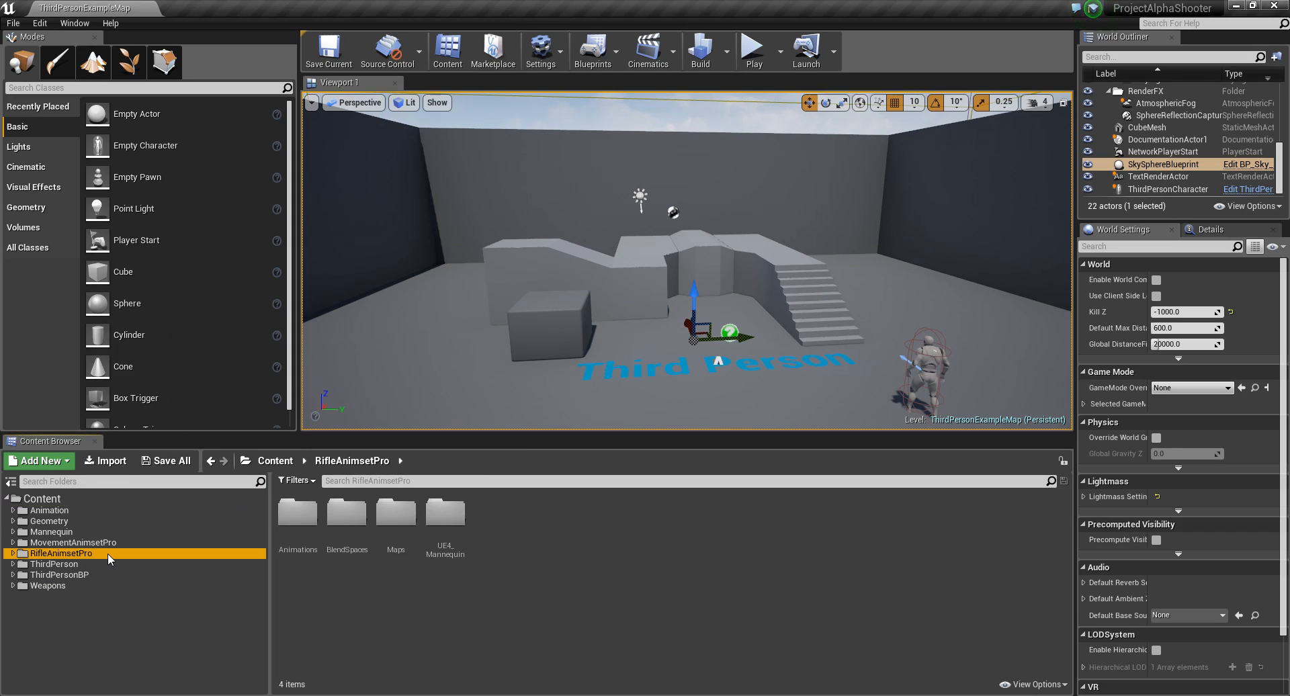
right_click(297, 523)
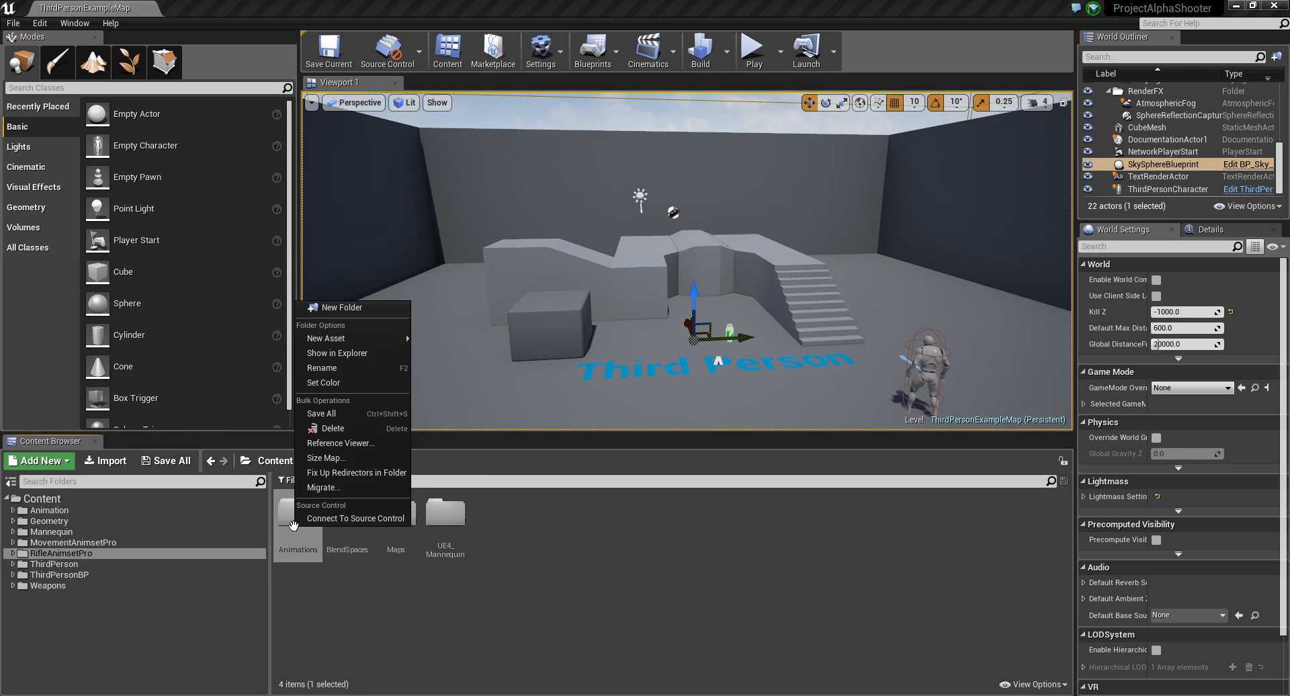
left_click(364, 615)
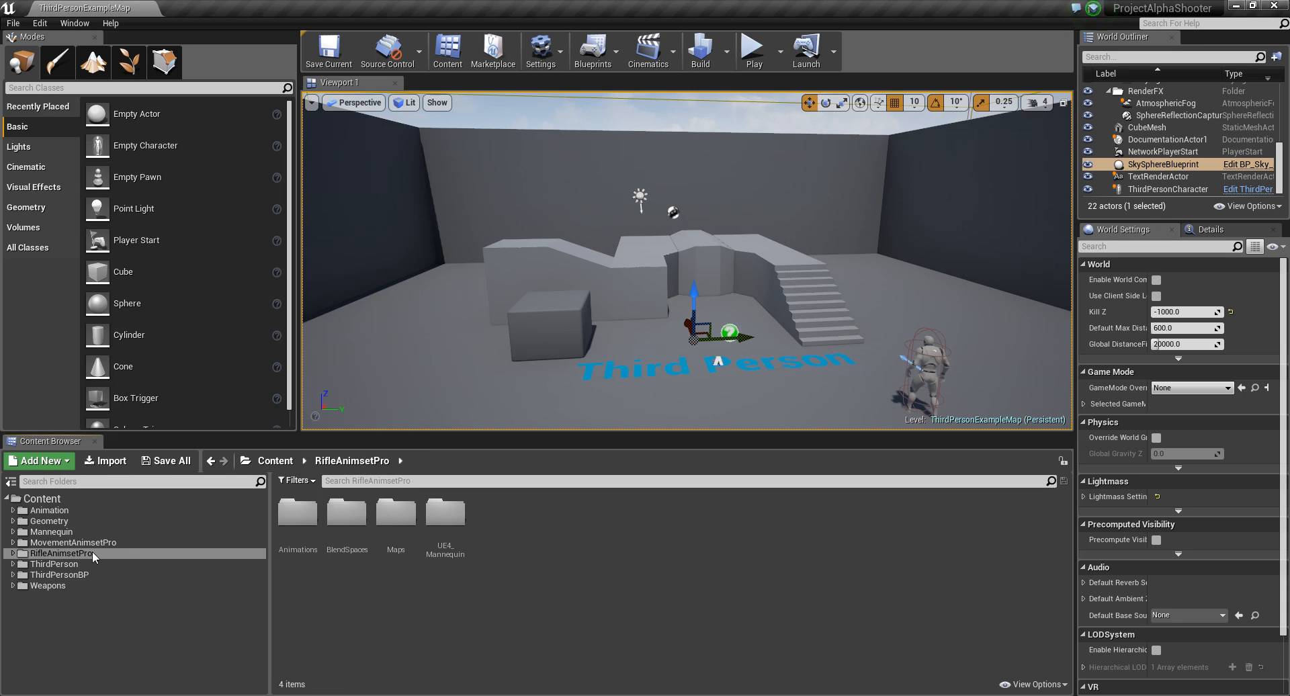
right_click(297, 541)
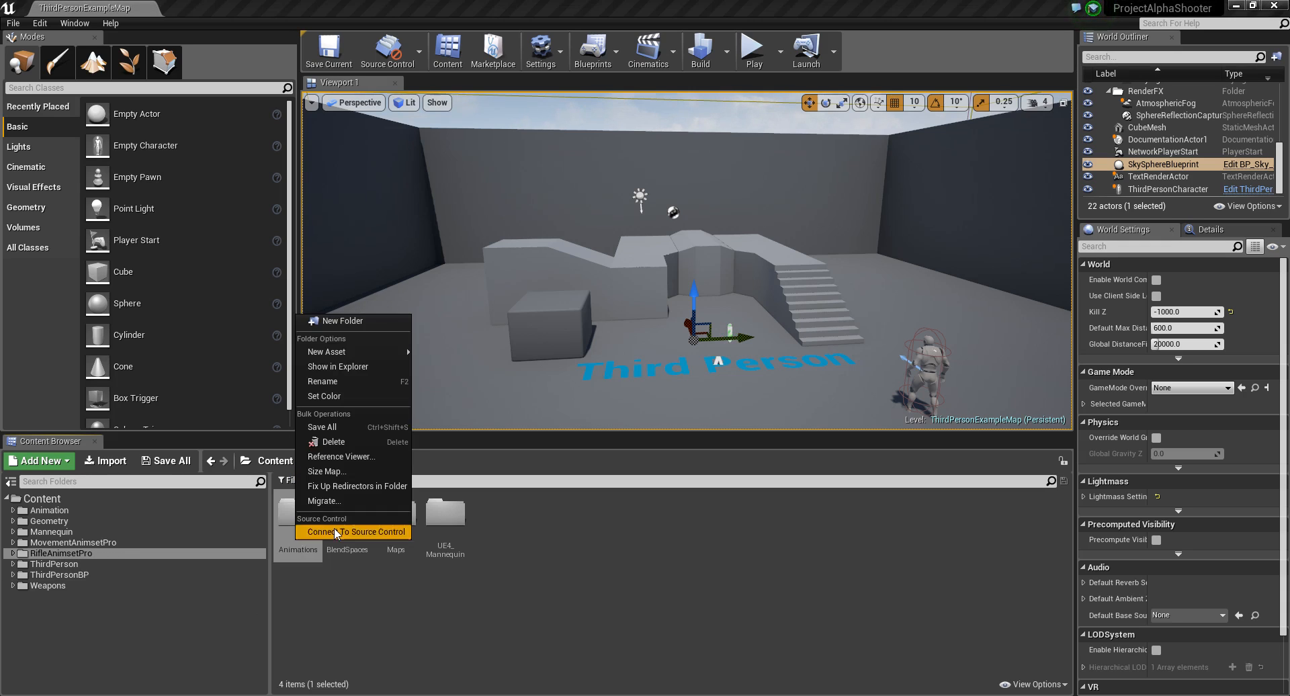
left_click(329, 368)
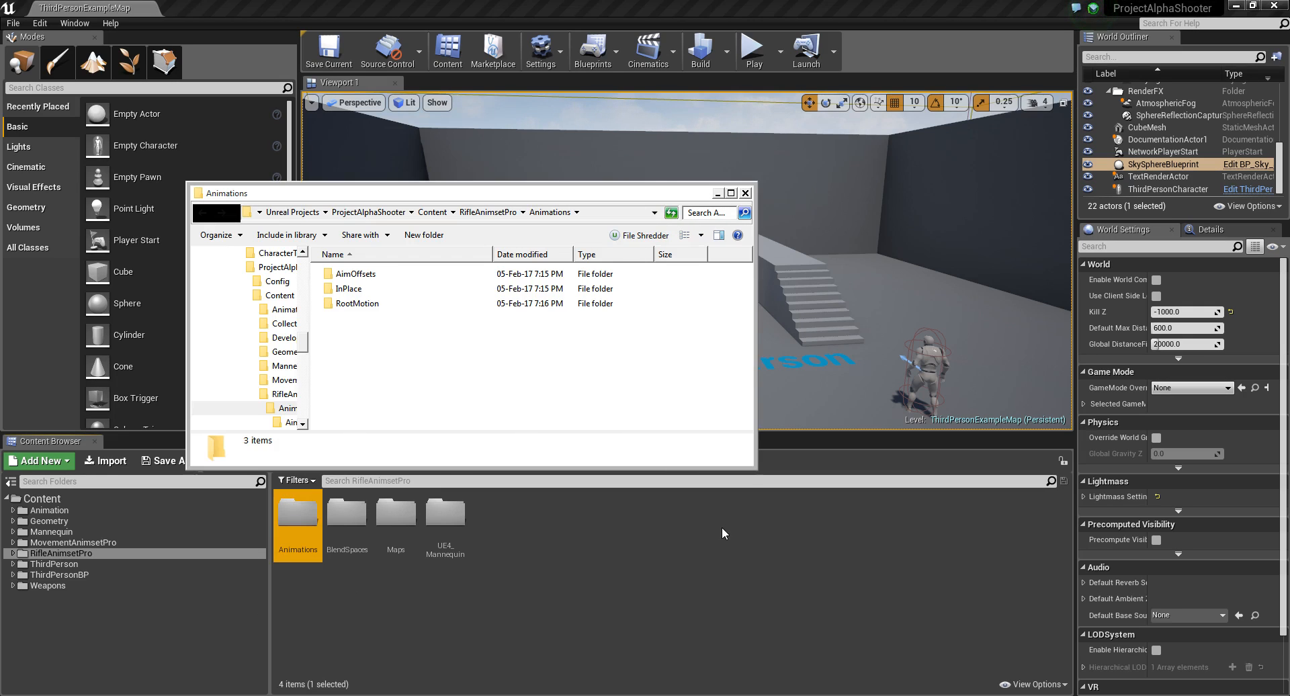
left_click(432, 211)
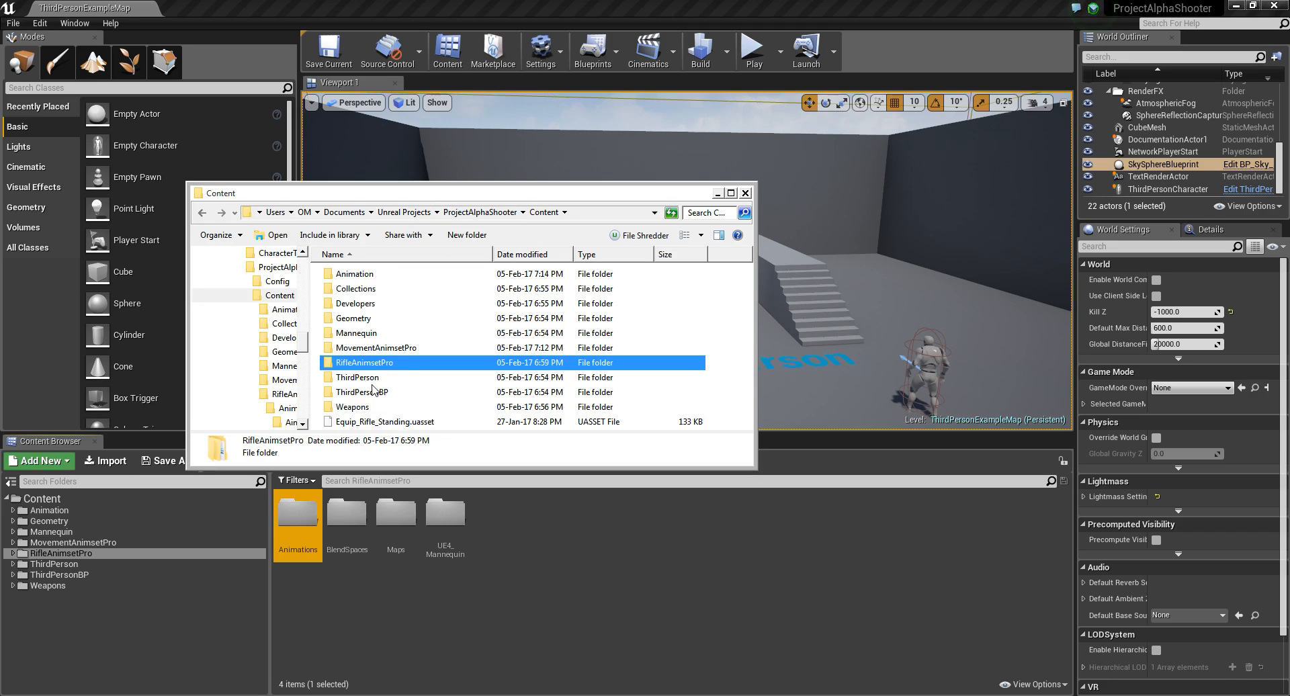
Permanently delete the MovementAnimsetPro and RifleAnimsetPro folders from the Content directory on disk and return to Unreal Editor.
left_click(385, 348, "ctrl")
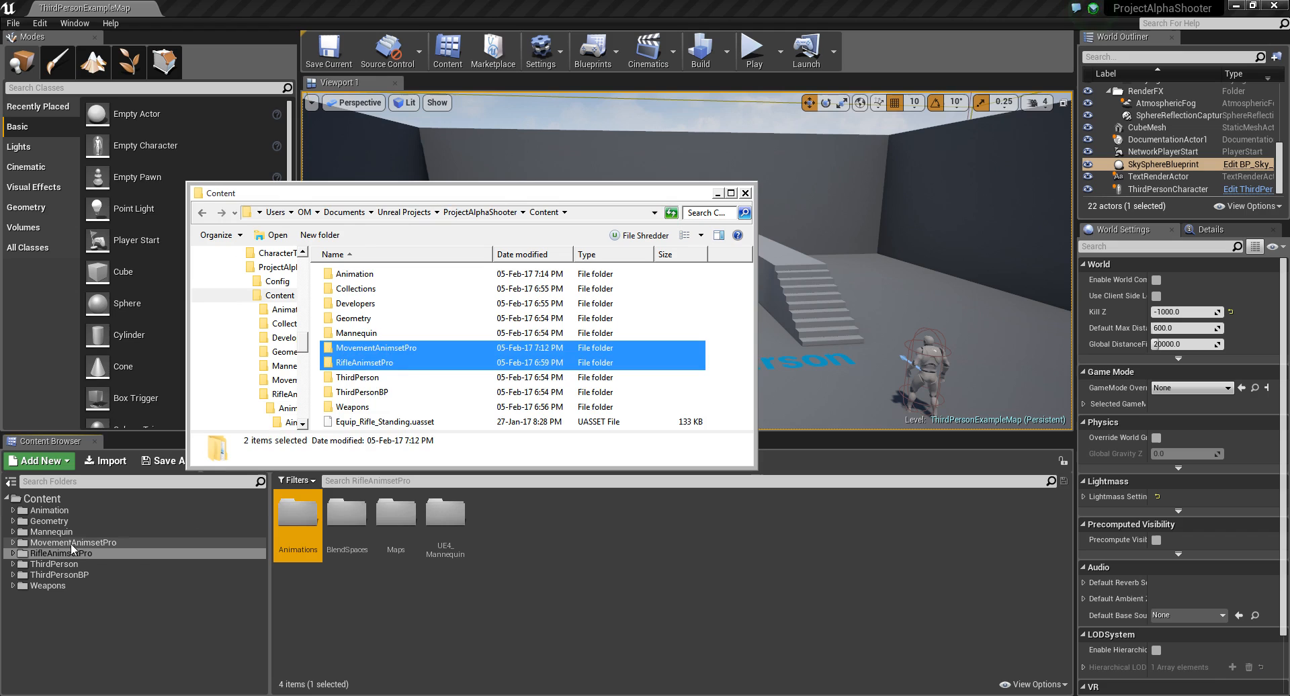
right_click(377, 350)
left_click(422, 647)
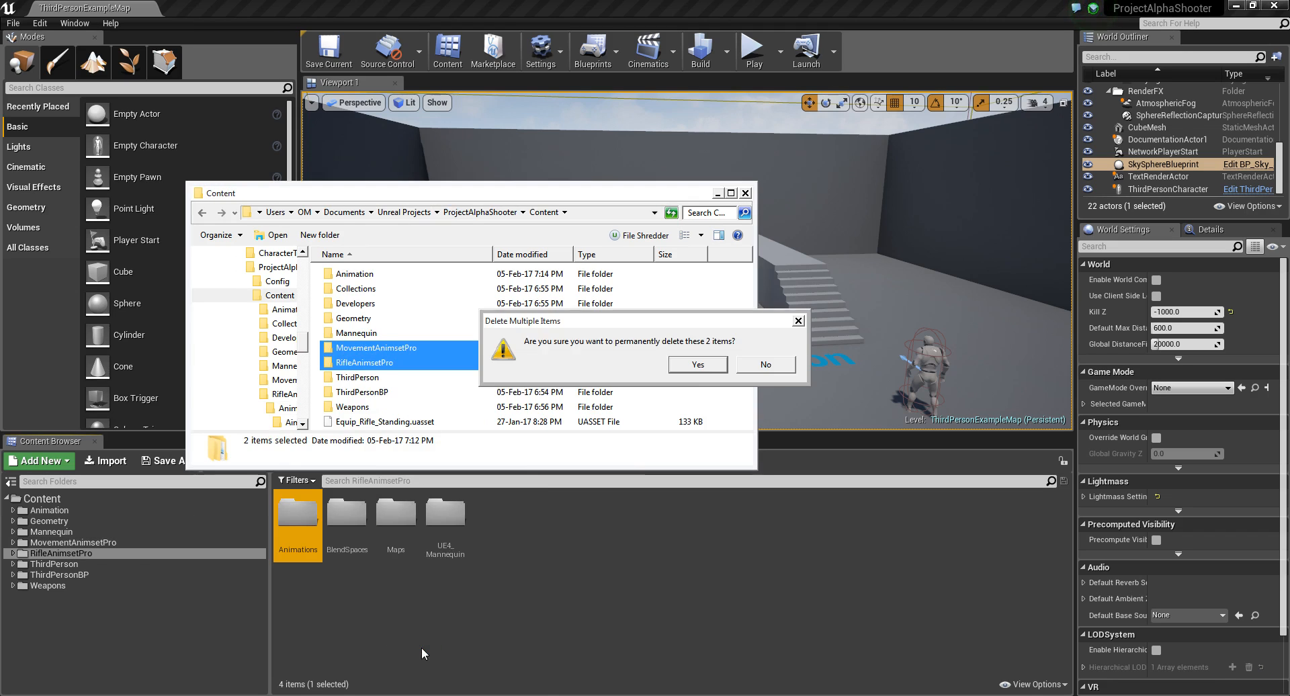
left_click(716, 366)
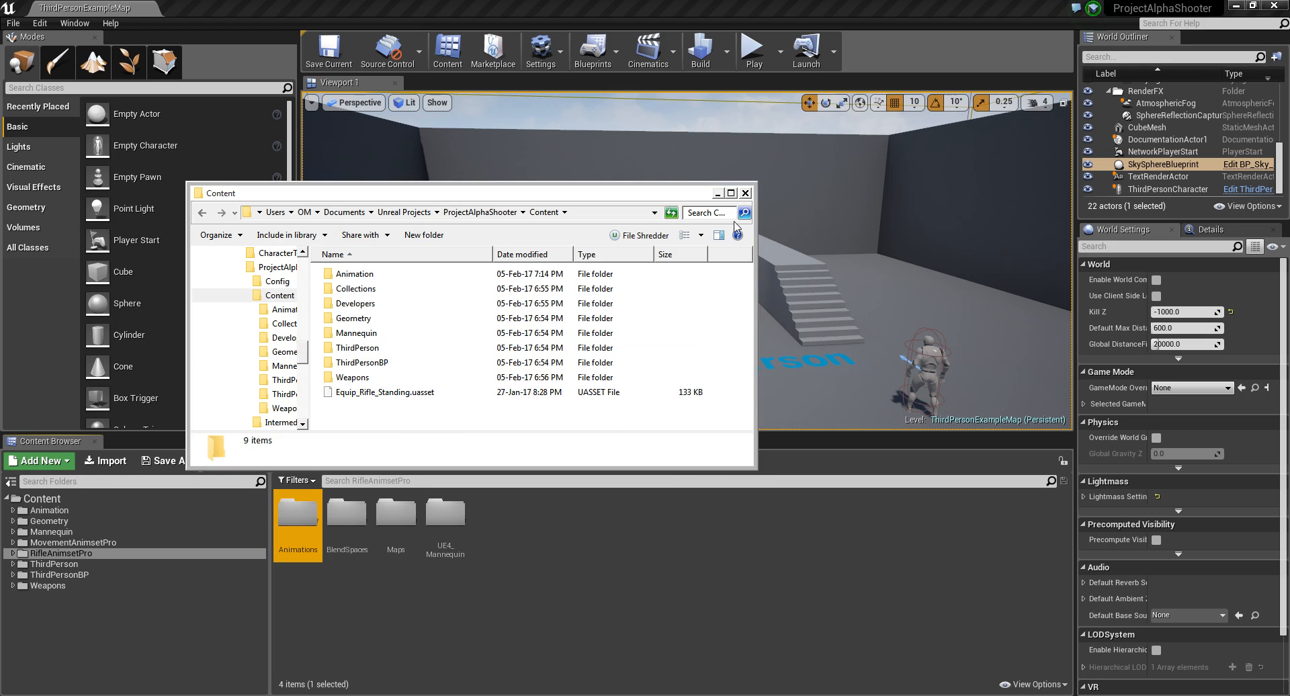
left_click(717, 194)
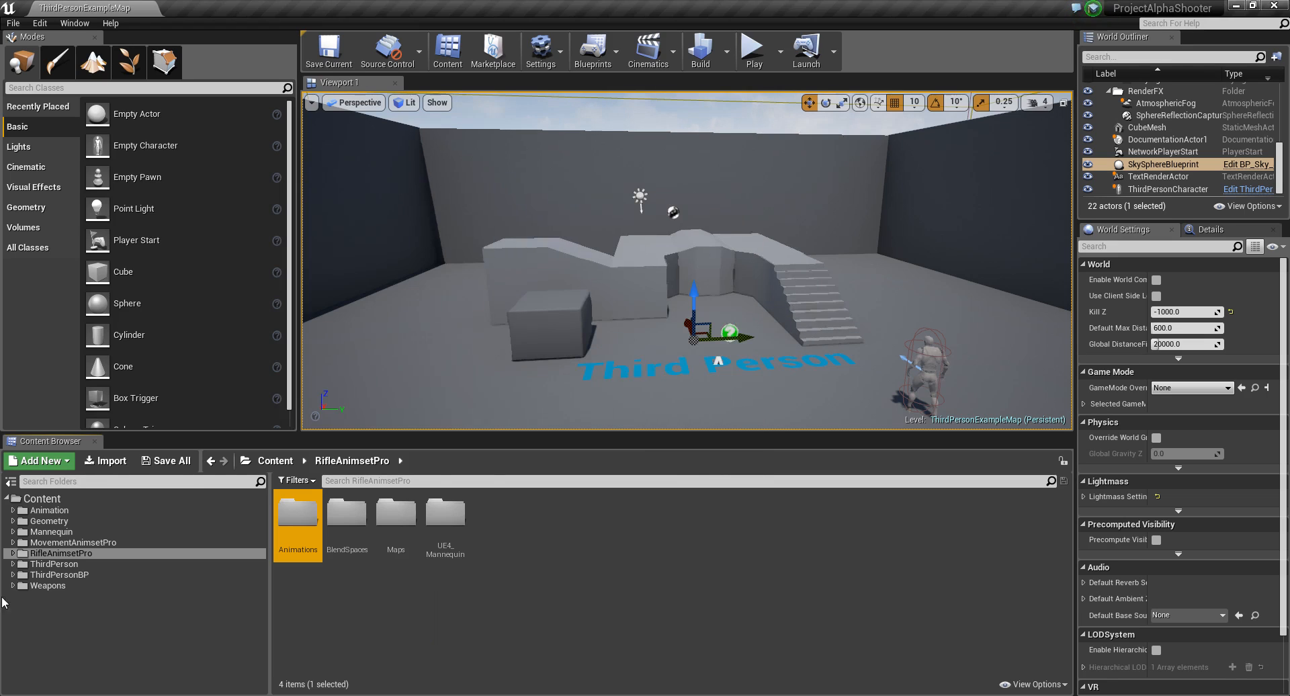
Delete the leftover root-level MovementAnimsetPro and RifleAnimsetPro folder entries from the project's content tree.
left_click(83, 544, "ctrl")
right_click(83, 547)
left_click(127, 462)
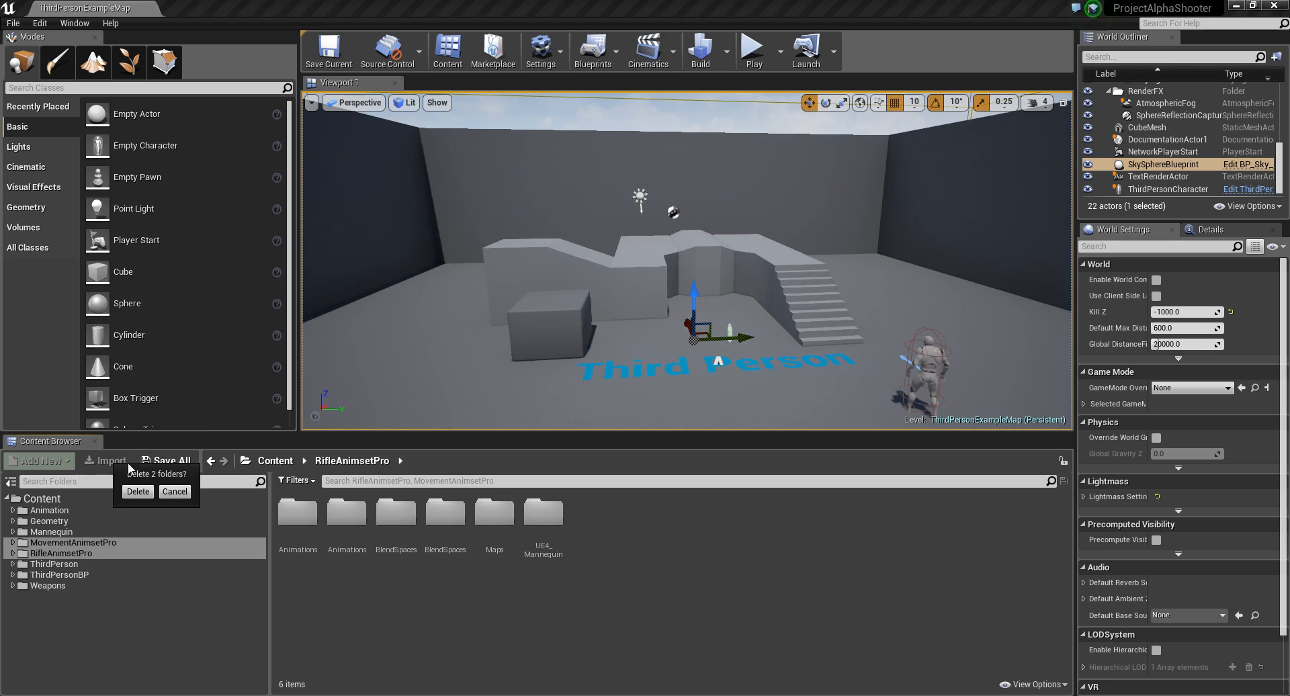
left_click(138, 492)
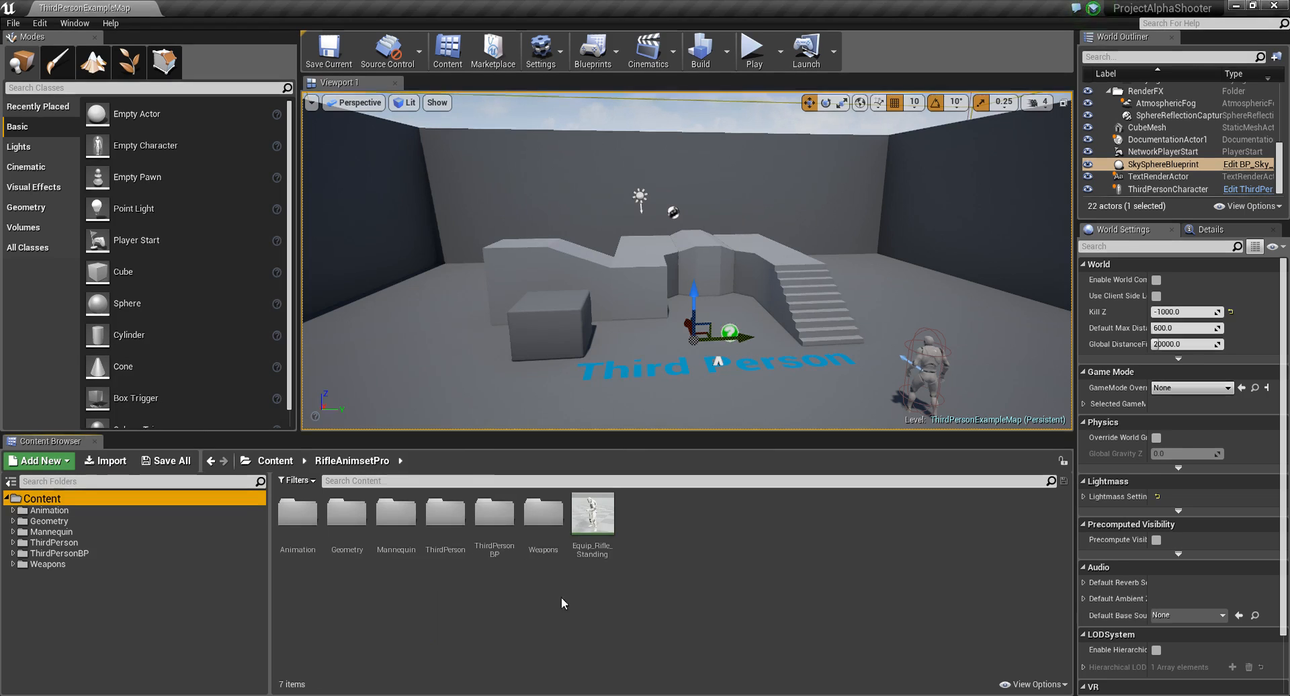
left_click(501, 627)
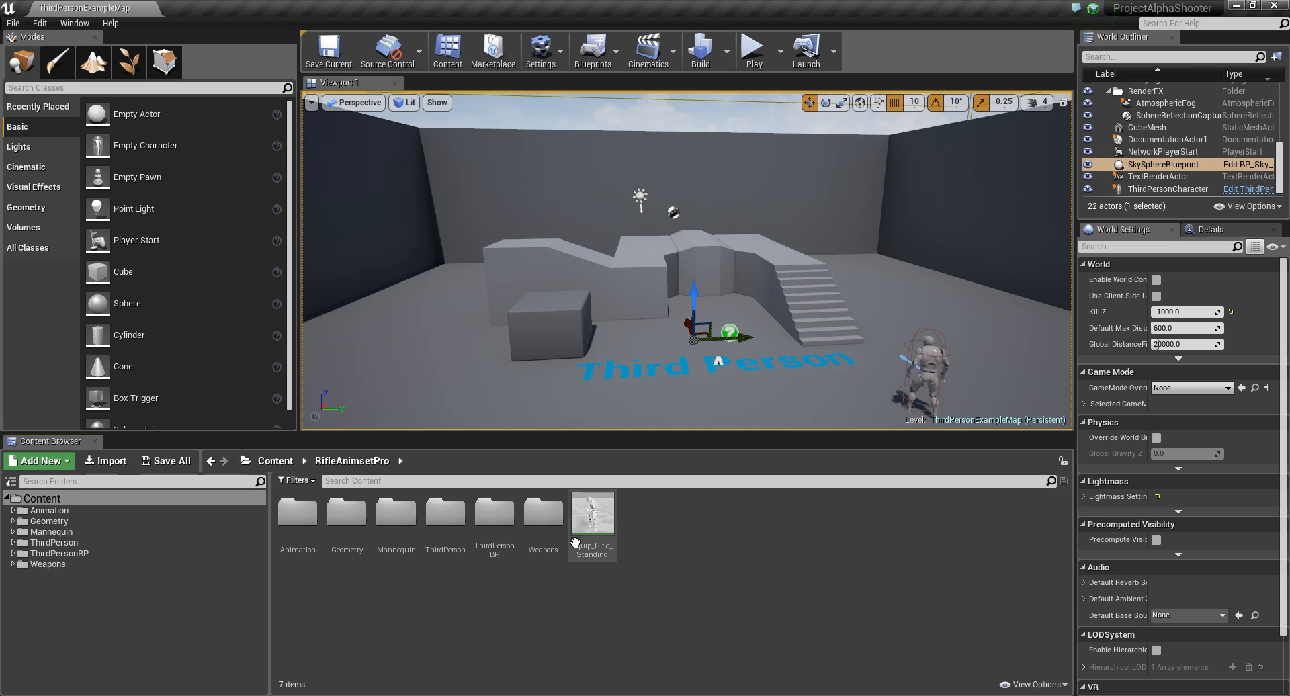
Move the Equip_Rifle_Standing asset into the Animation folder and select it there.
left_click(595, 520)
left_click_drag(402, 540, 308, 519)
left_click(333, 548)
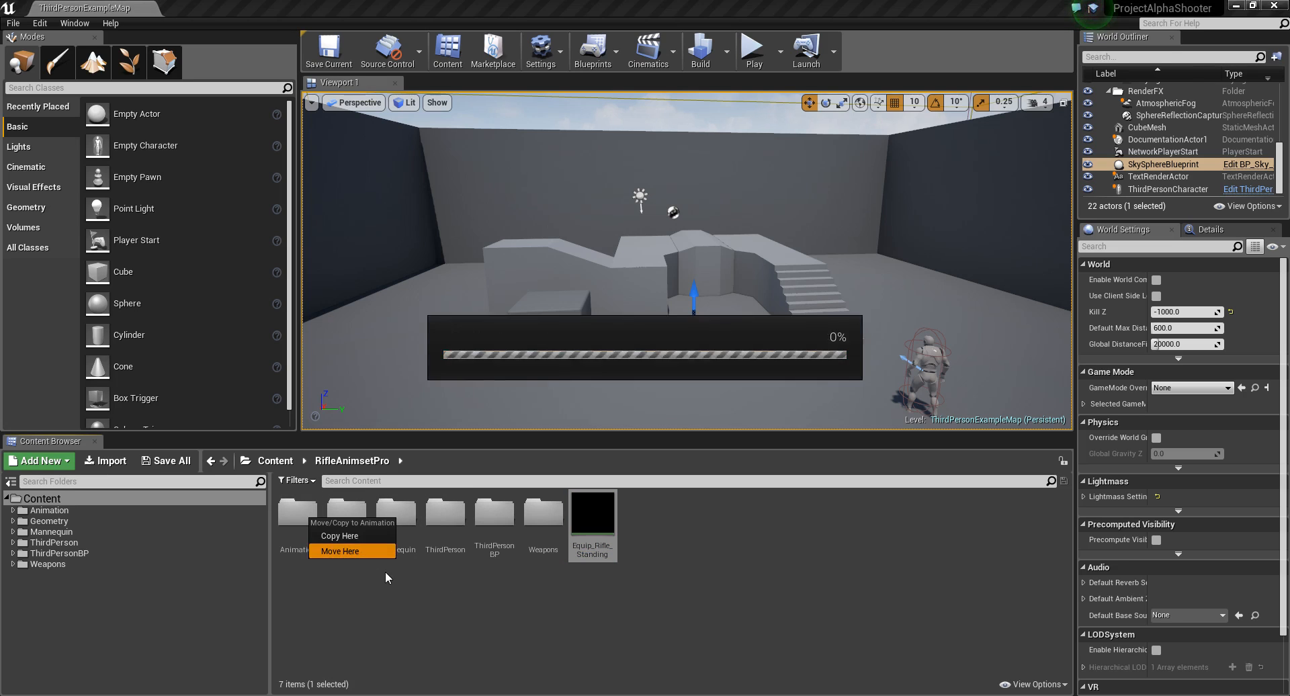
double_click(296, 514)
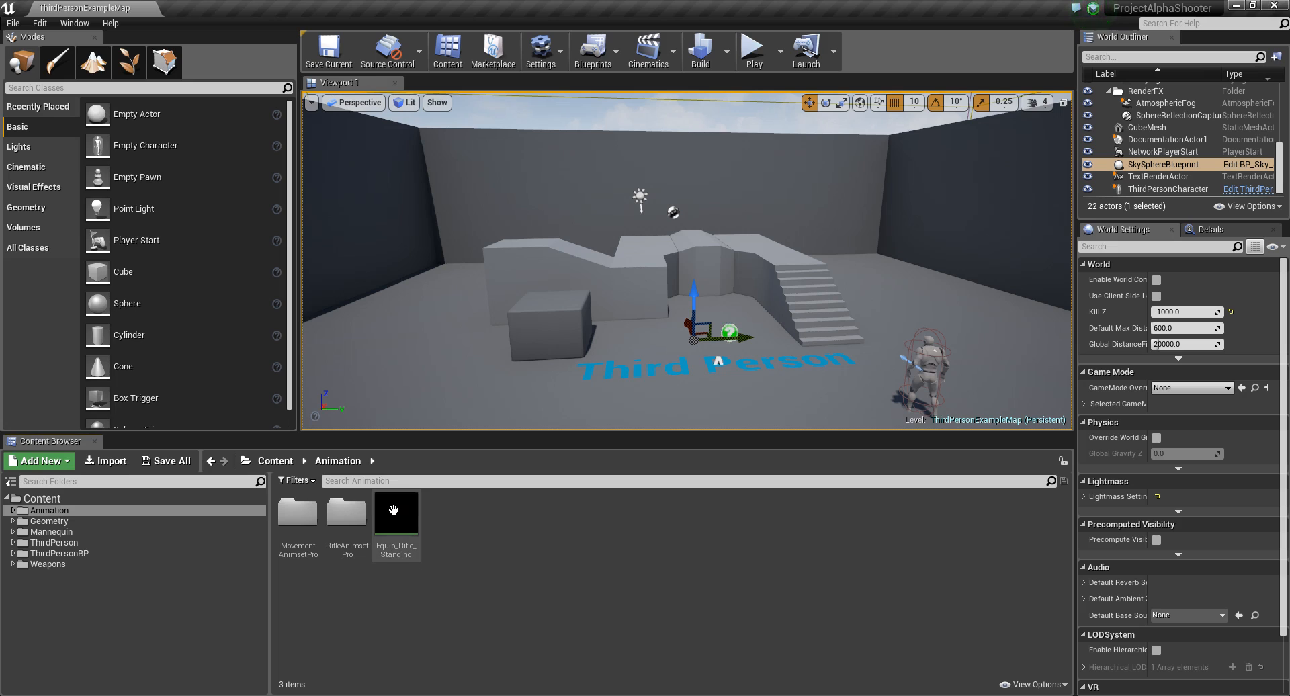
left_click(398, 529)
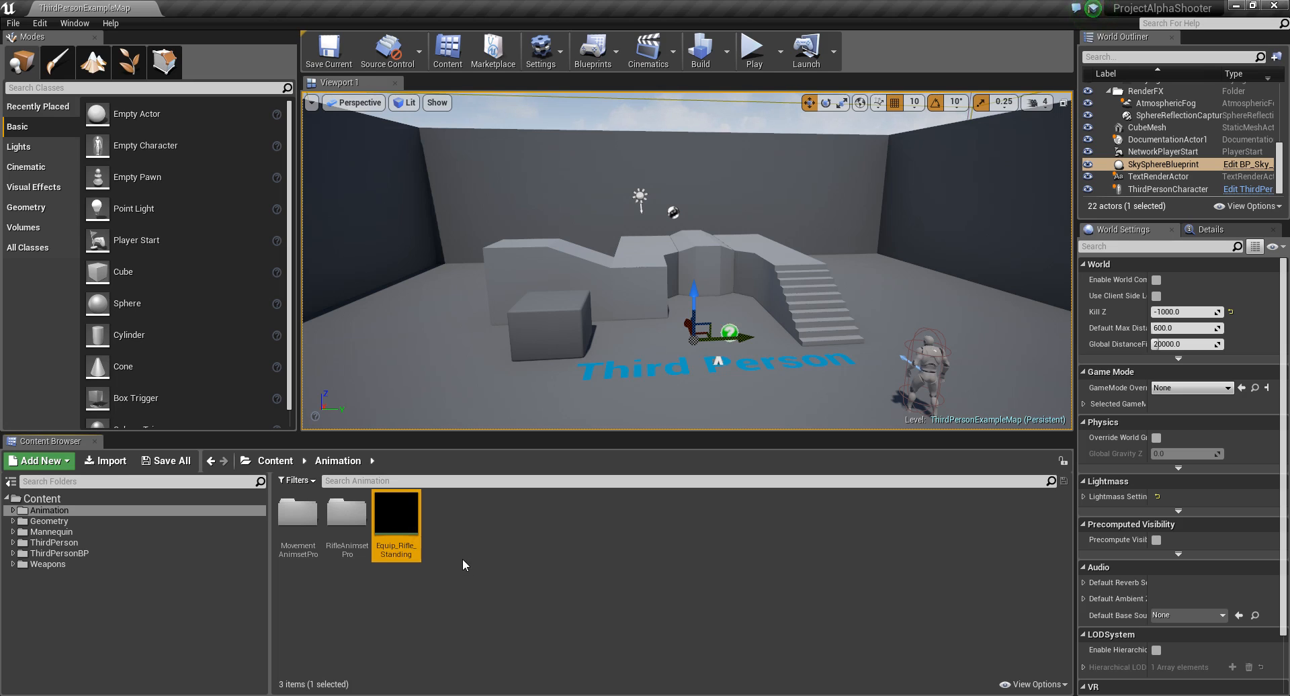
right_click(399, 510)
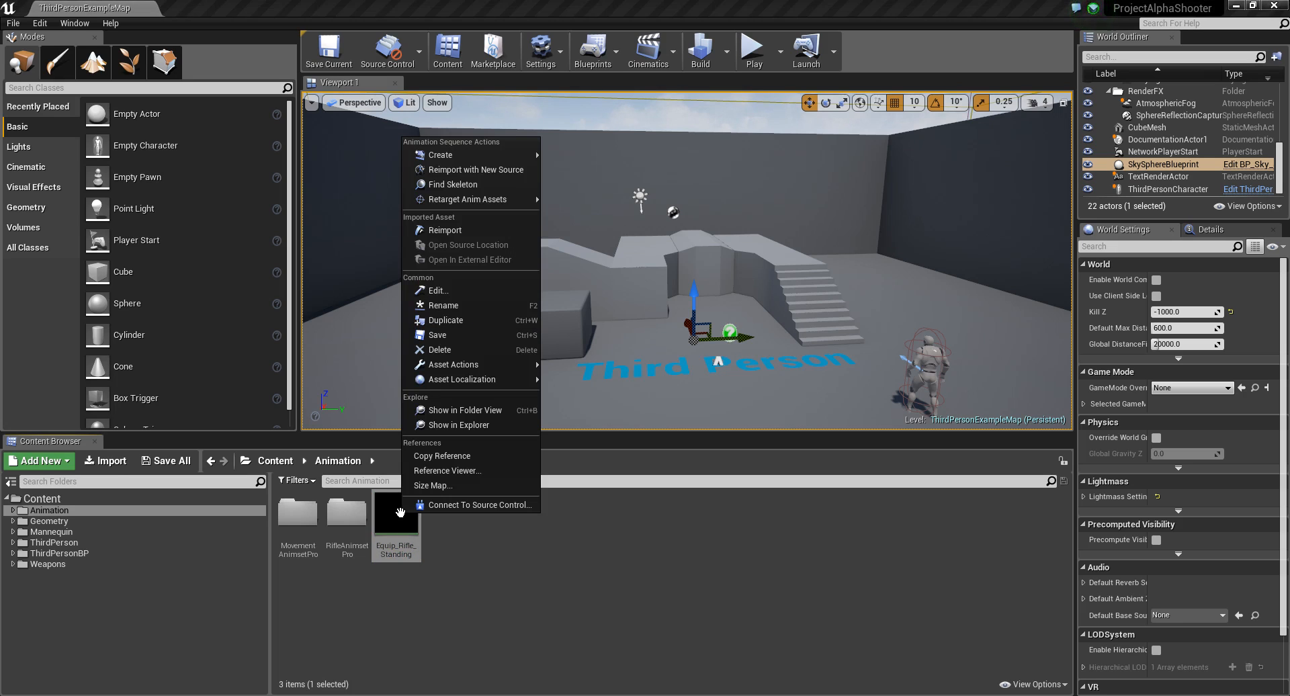
mouse_move(480, 196)
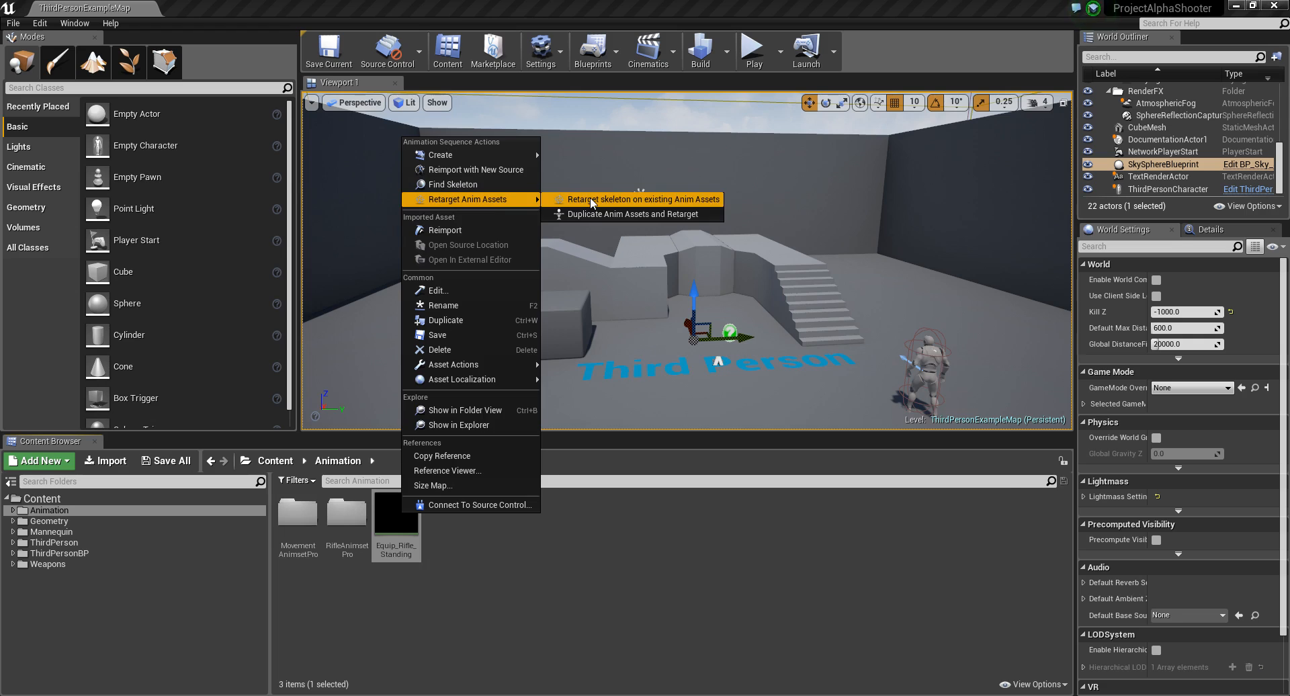
left_click(611, 198)
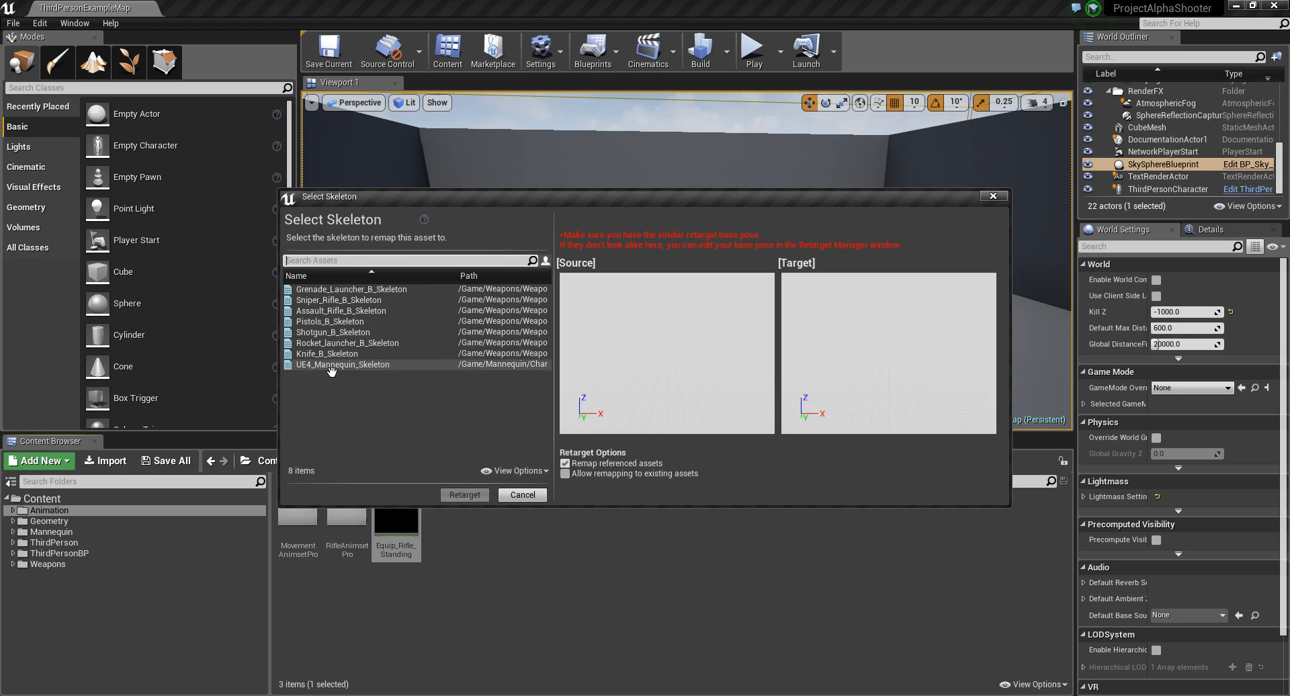
left_click(992, 197)
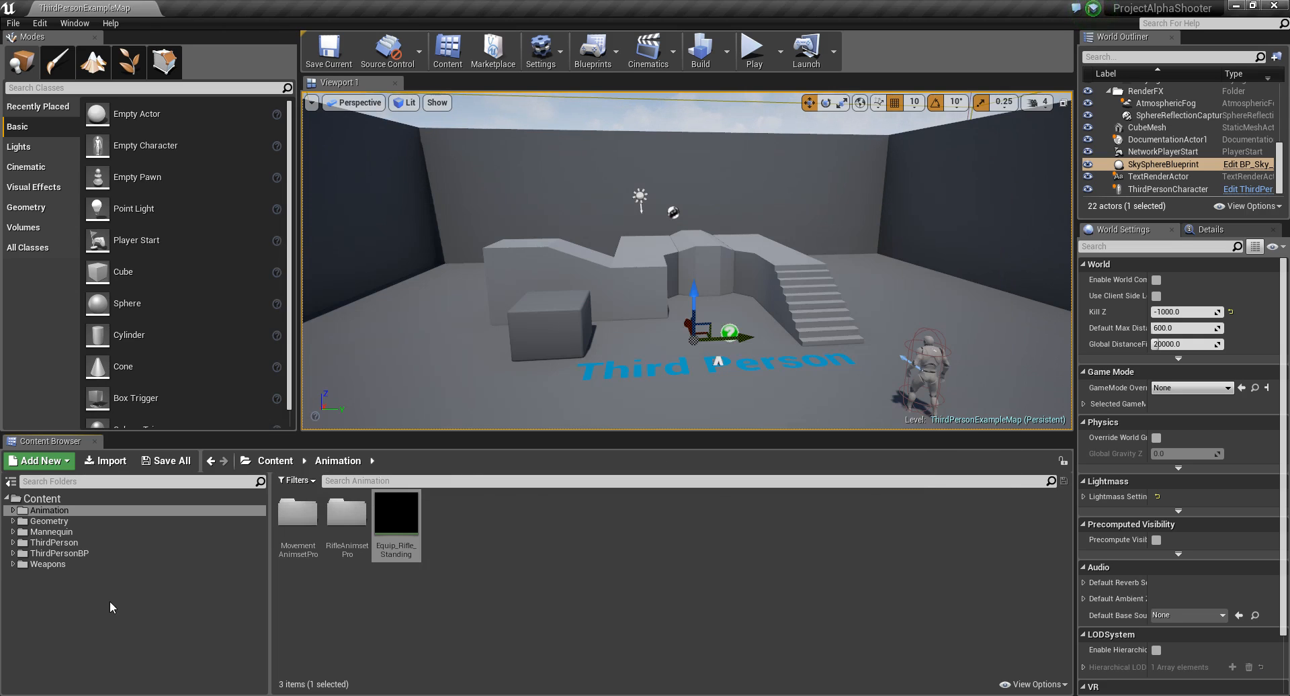
Open the Mesh folder of the Mannequin character in the project content.
left_click(94, 553)
left_click(67, 544)
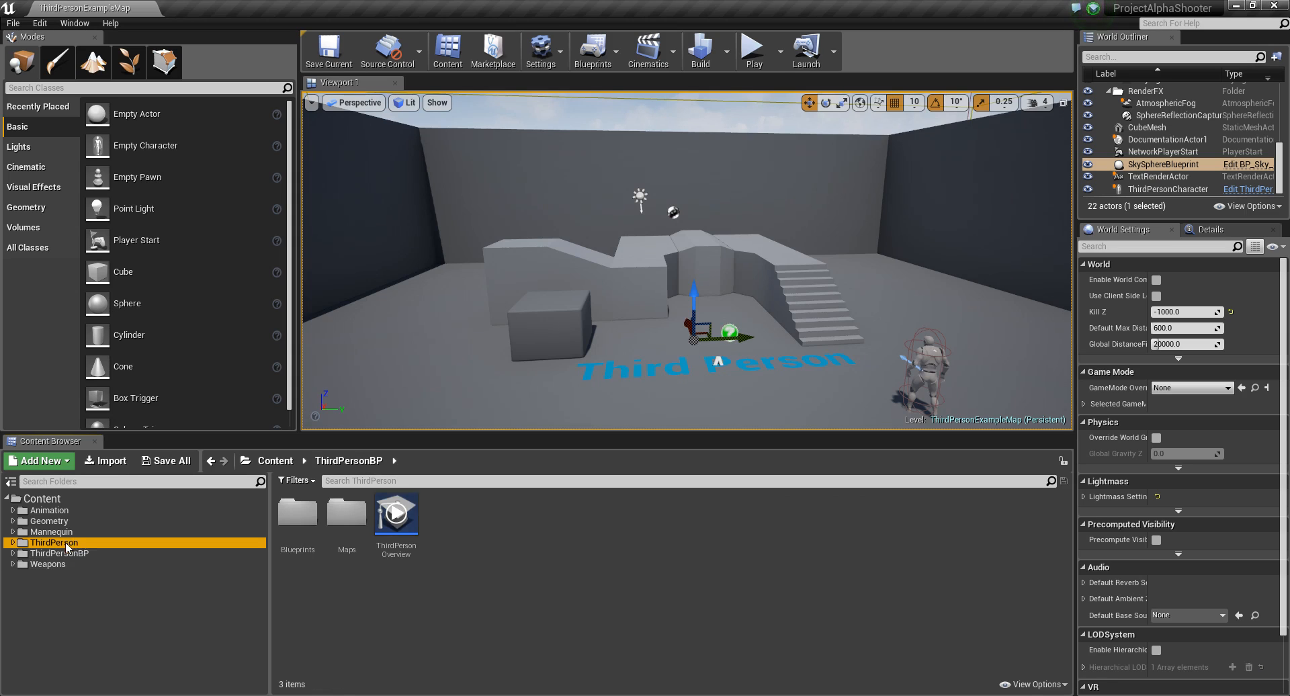
double_click(297, 514)
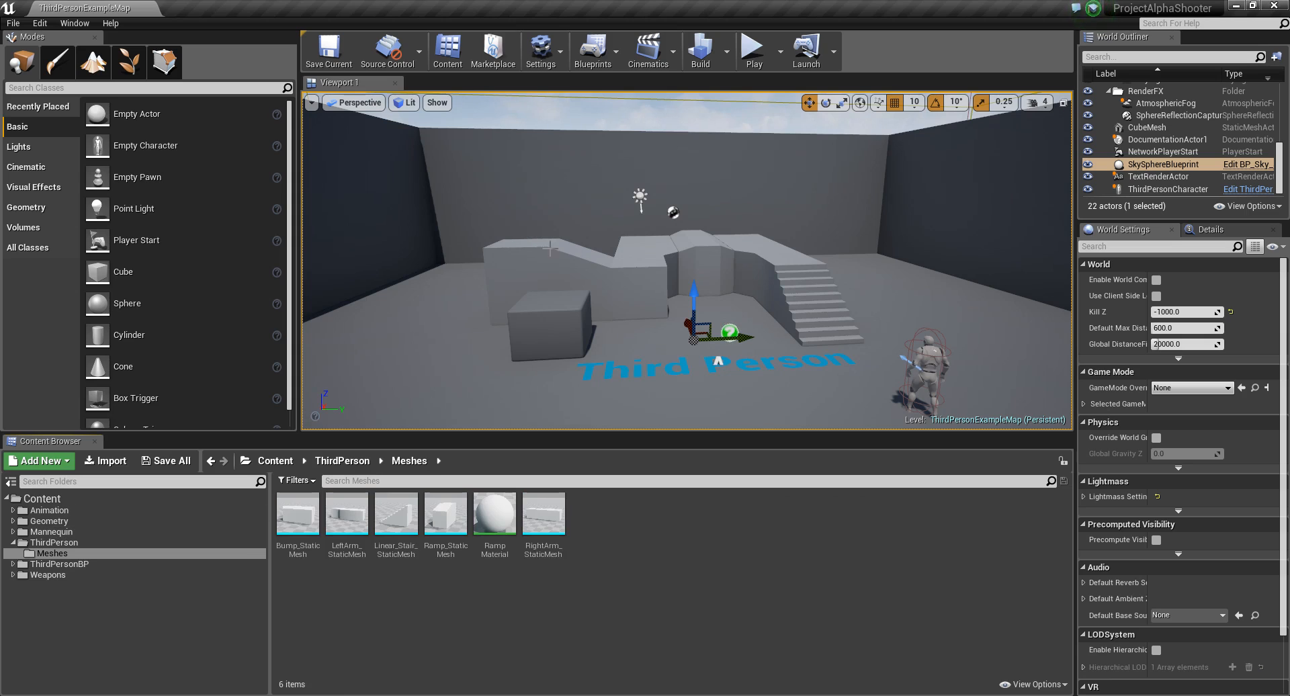
left_click(65, 532)
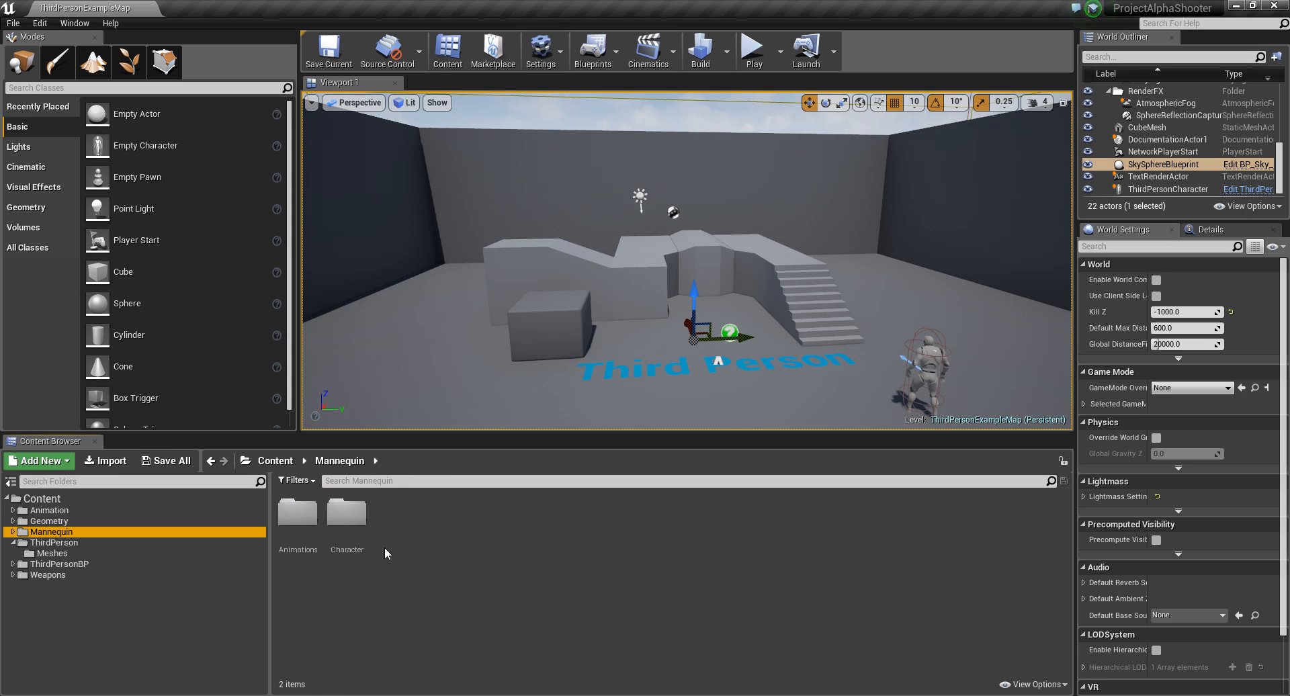
double_click(351, 519)
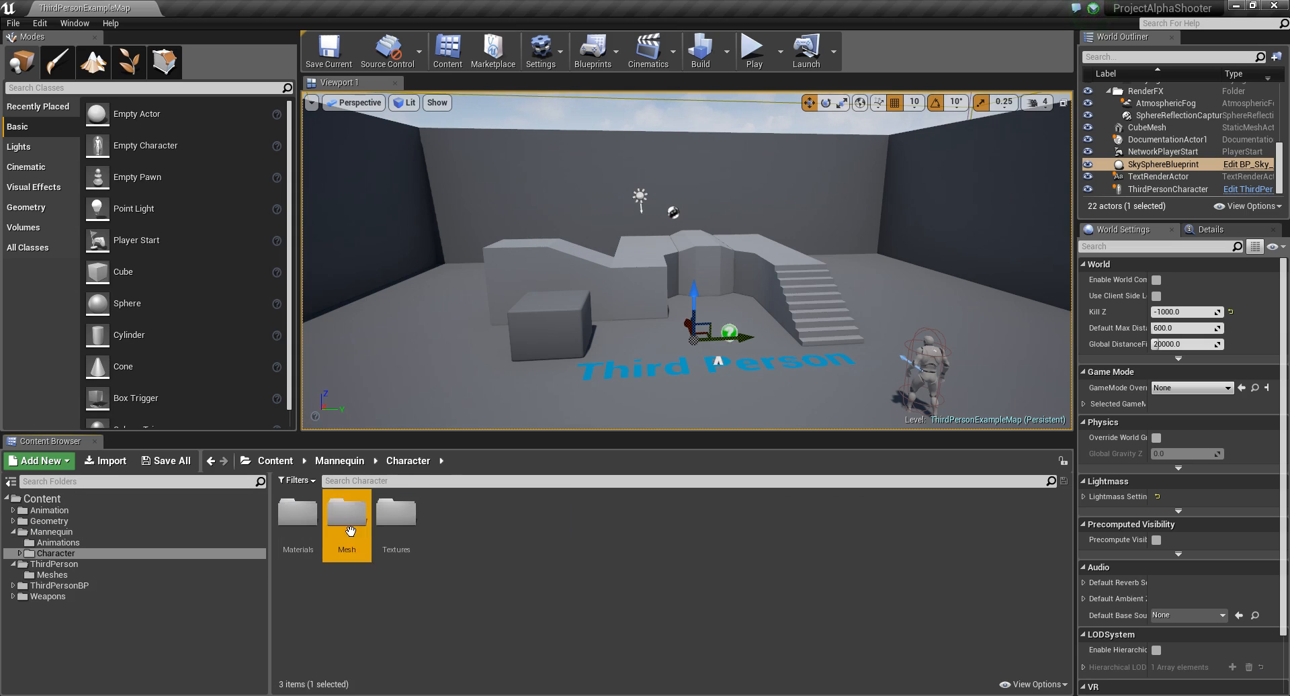
double_click(347, 517)
Rename the UE4_Mannequin_Skeleton asset as SG_Skeleton.
left_click(409, 552)
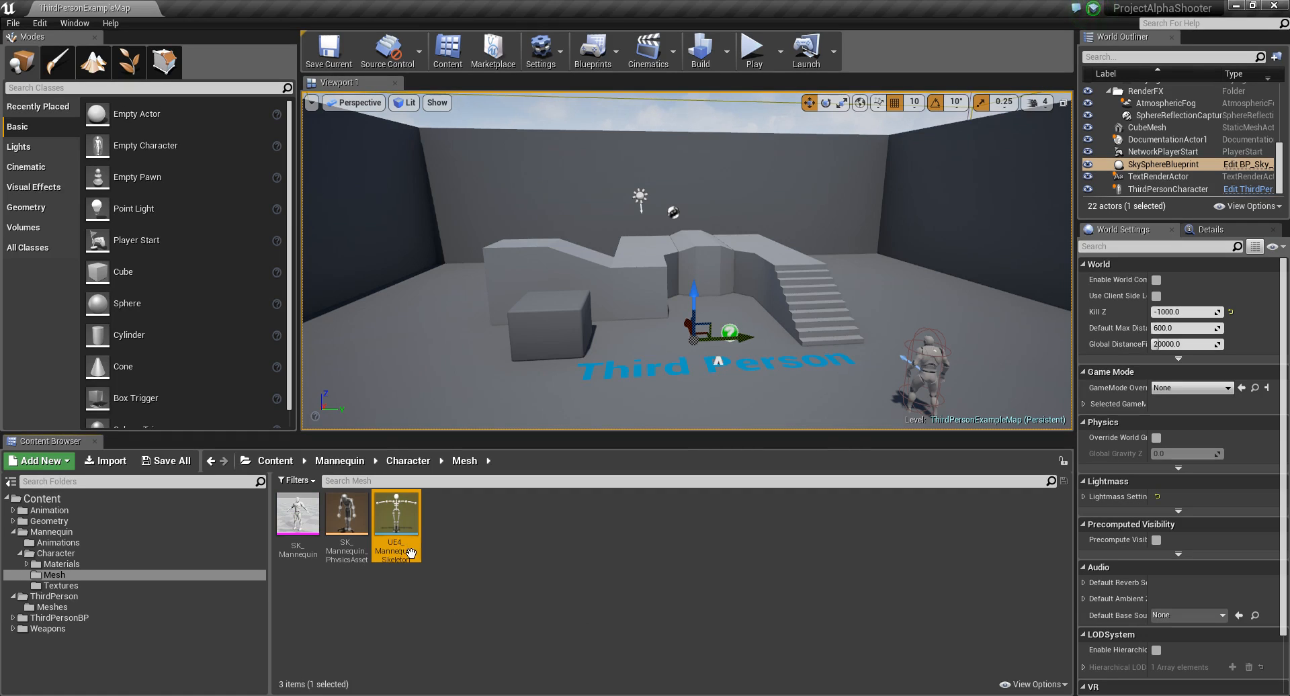
key("F2")
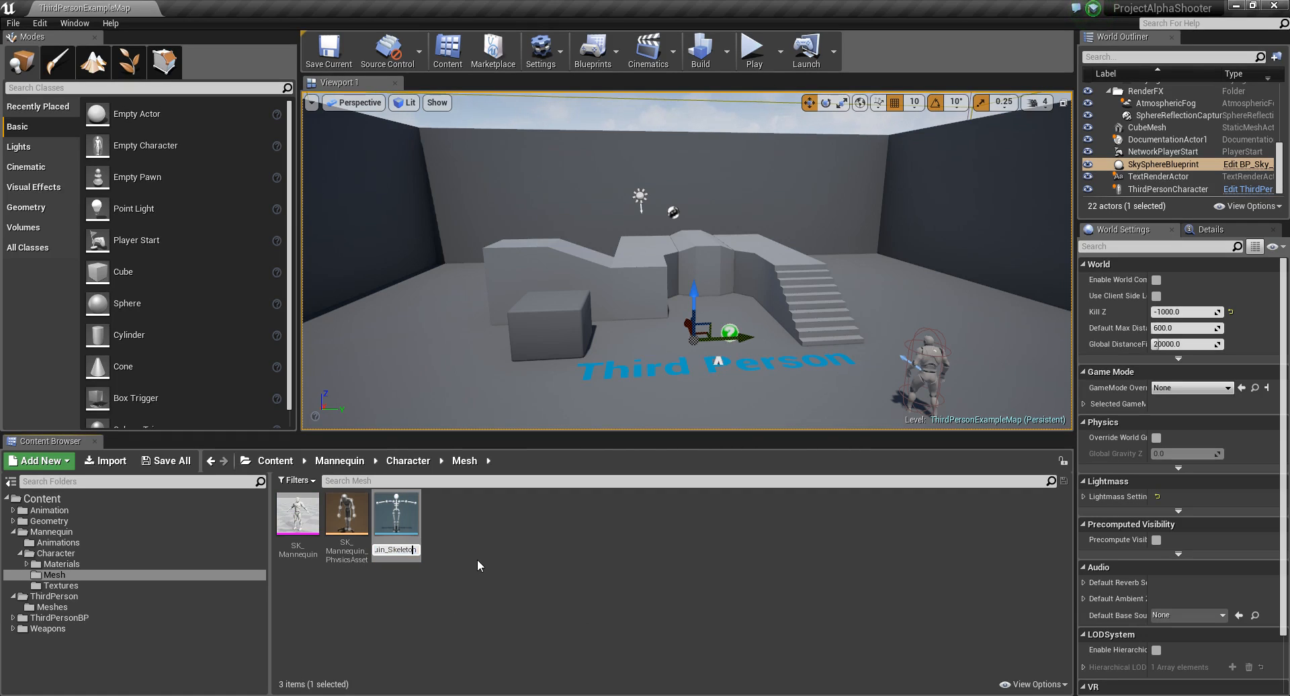
key("BackSpace")
key("BackSpace")
key("BackSpace")
key("BackSpace")
key("BackSpace")
key("BackSpace")
key("BackSpace")
key("BackSpace")
key("BackSpace")
key("BackSpace")
key("BackSpace")
key("BackSpace")
key("BackSpace")
type("SG")
key("Return")
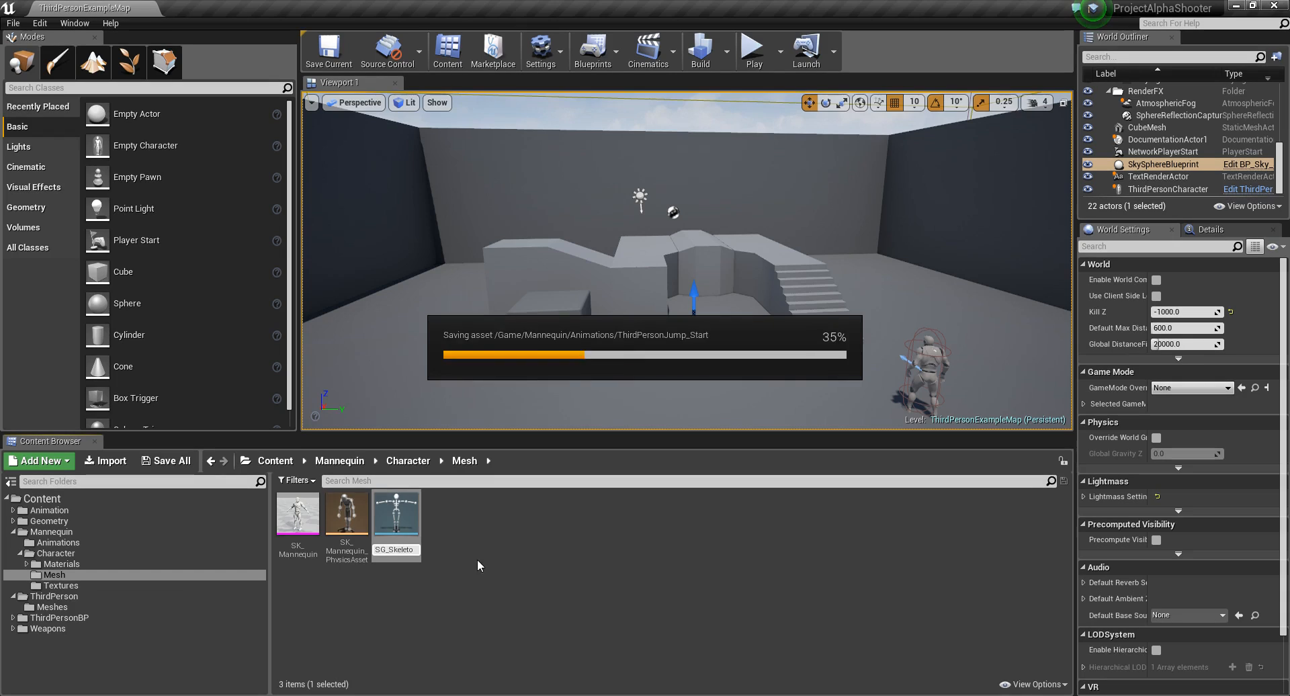
Rename the SK_Mannequin skeletal mesh as SG_Mesh.
left_click(298, 521)
left_click(346, 548)
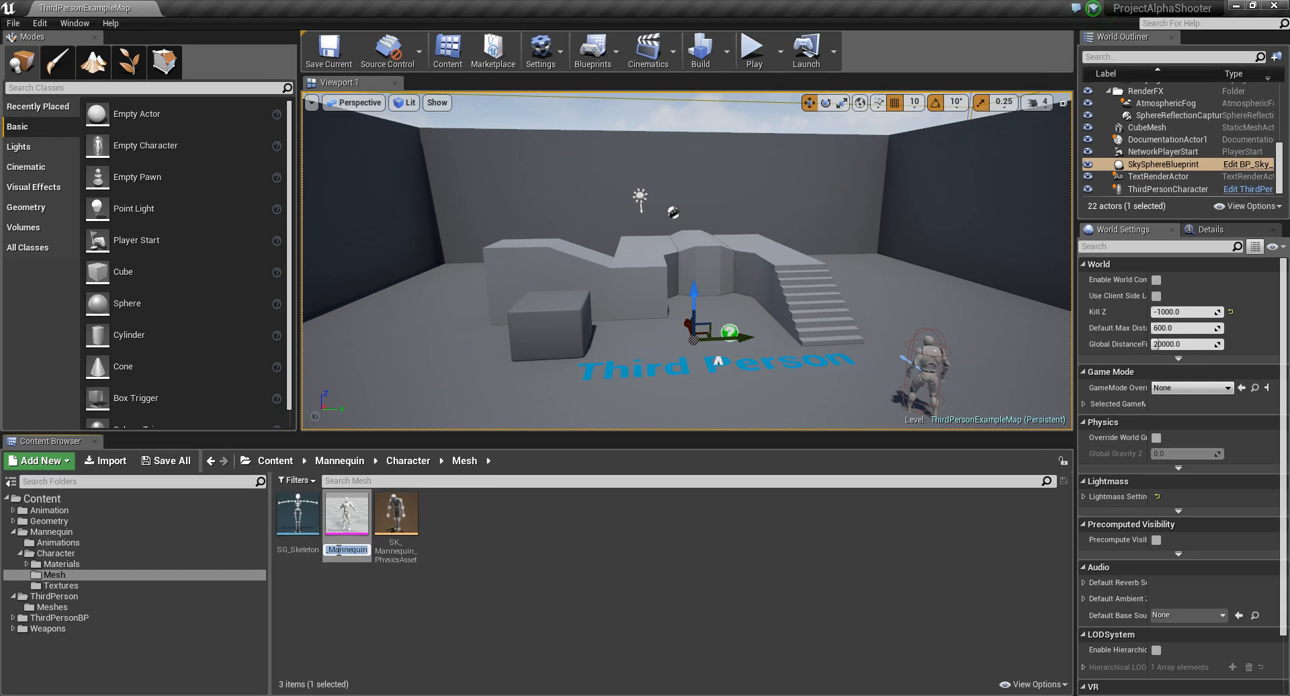
type("sg")
key("BackSpace")
key("BackSpace")
type("SG_Mesh")
key("Return")
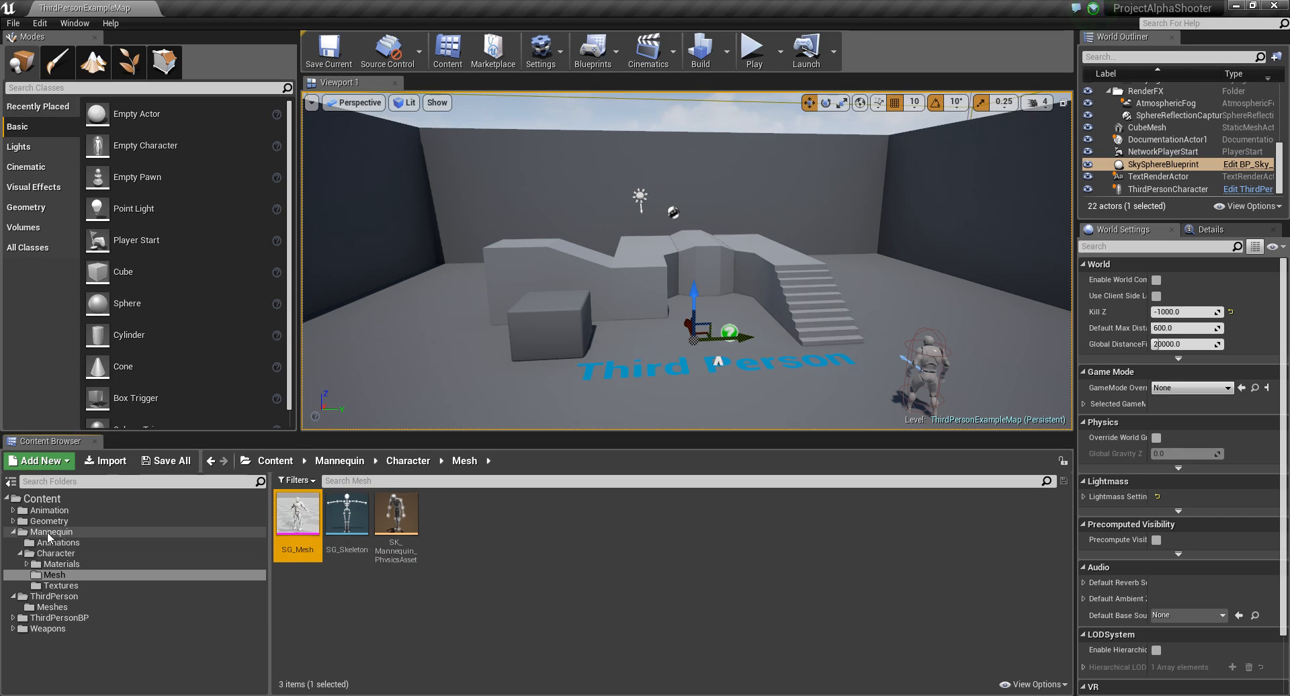
Retarget the existing Equip_Rifle_Standing animation in the Animation folder to SG_Skeleton.
left_click(13, 532)
left_click(40, 532)
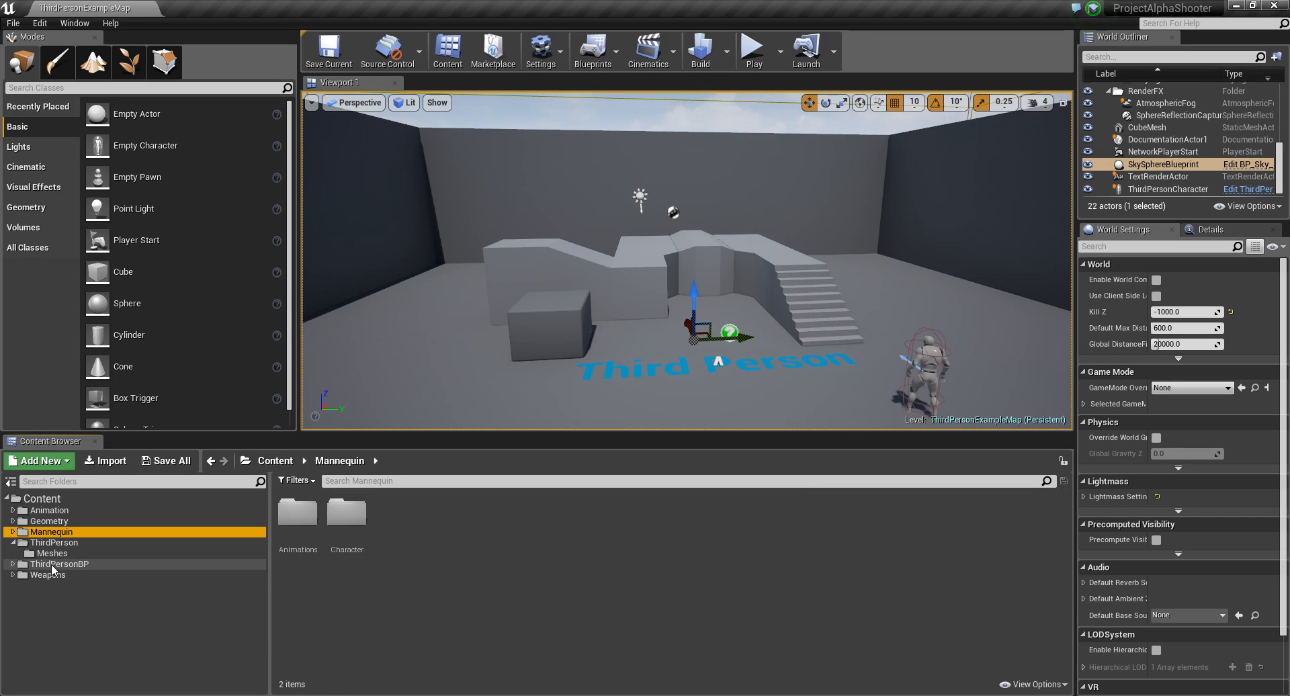
left_click(54, 510)
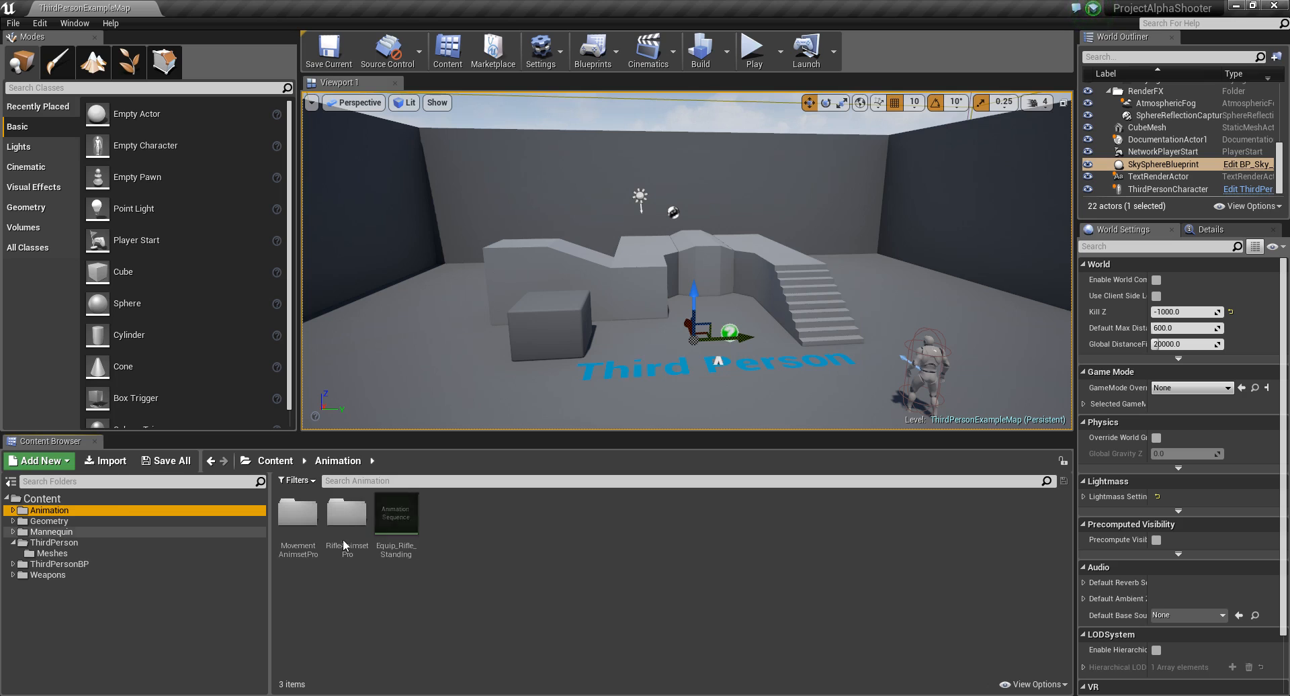
right_click(407, 517)
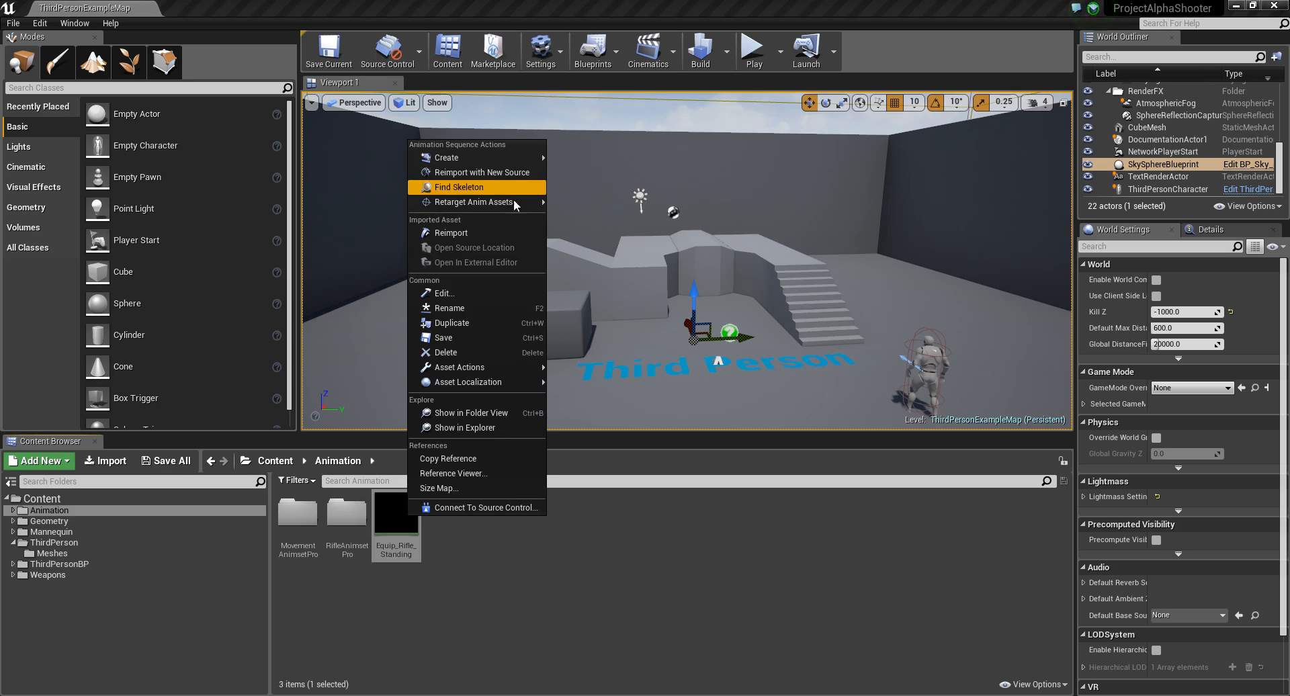
left_click(638, 201)
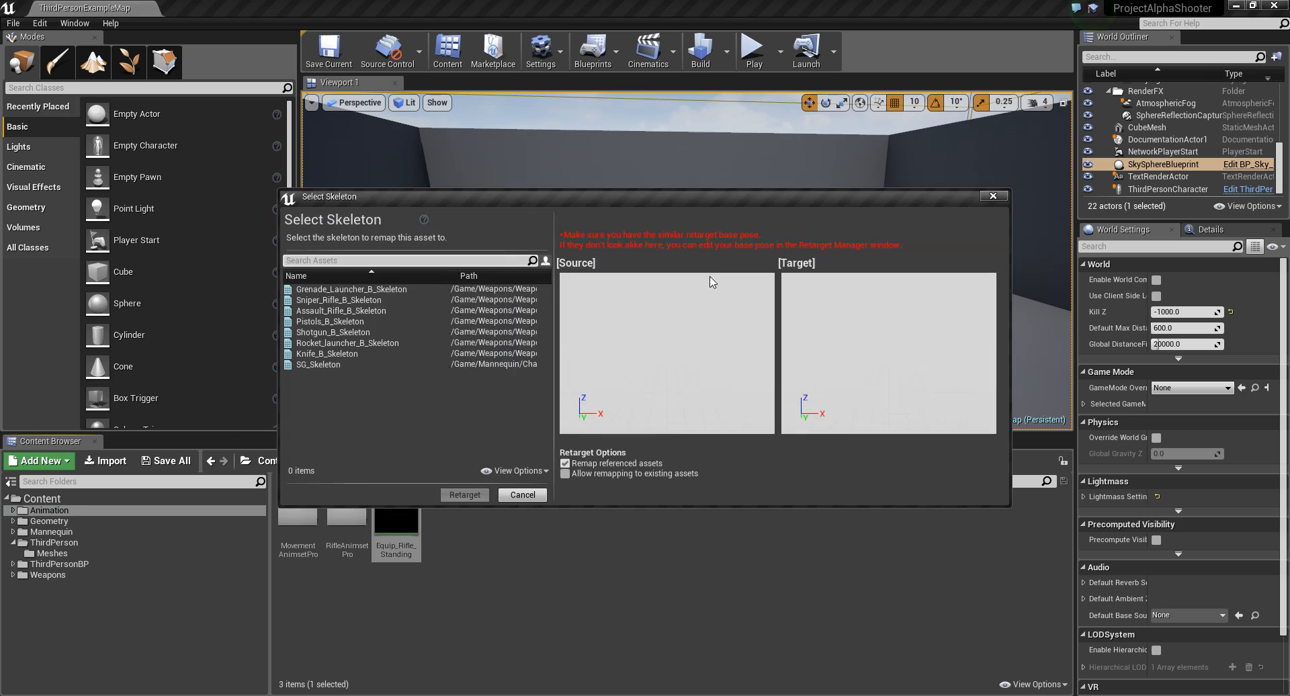
left_click(325, 364)
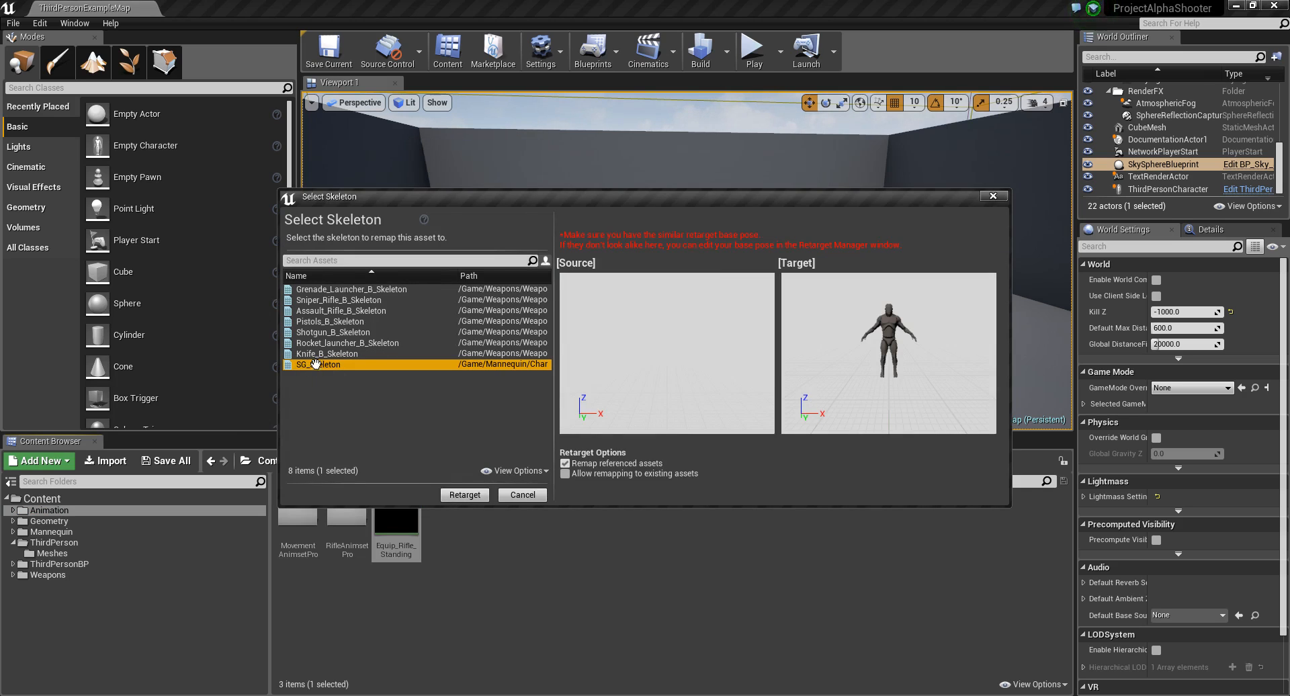
left_click(481, 496)
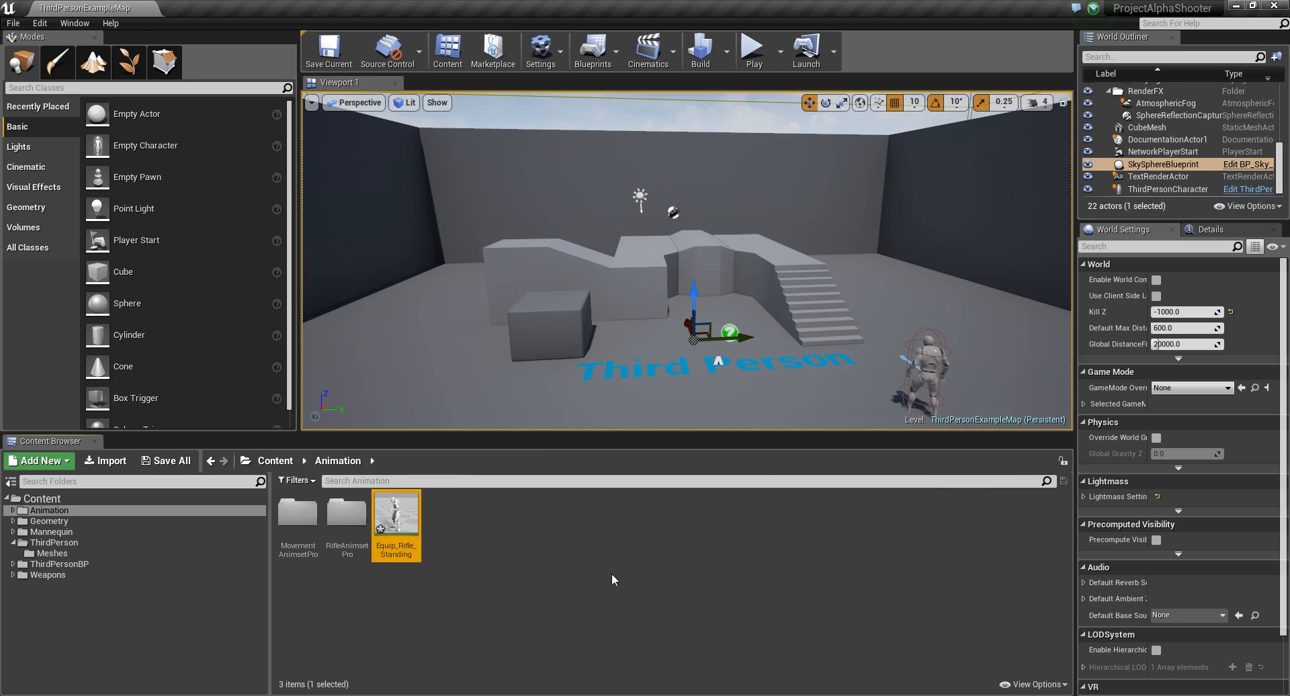
Open the RifleAnimsetPro pack's InPlace animations folder and enlarge the Content Browser area.
double_click(350, 522)
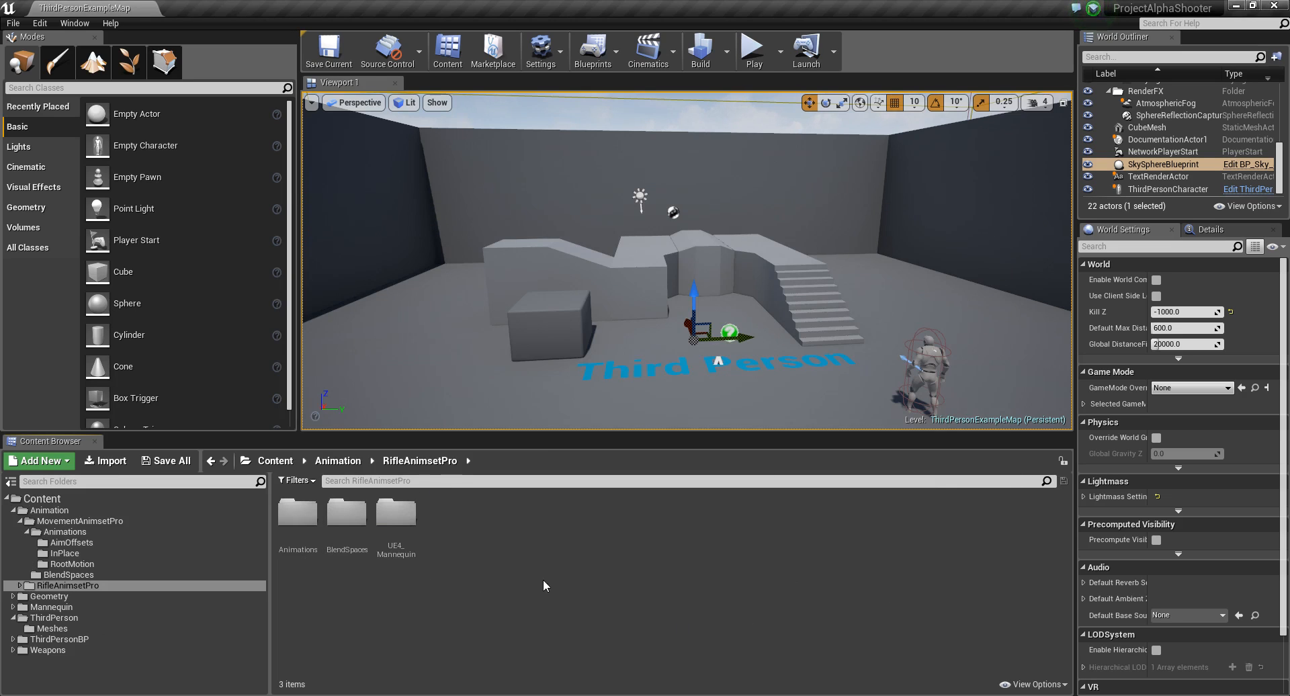
left_click(398, 527)
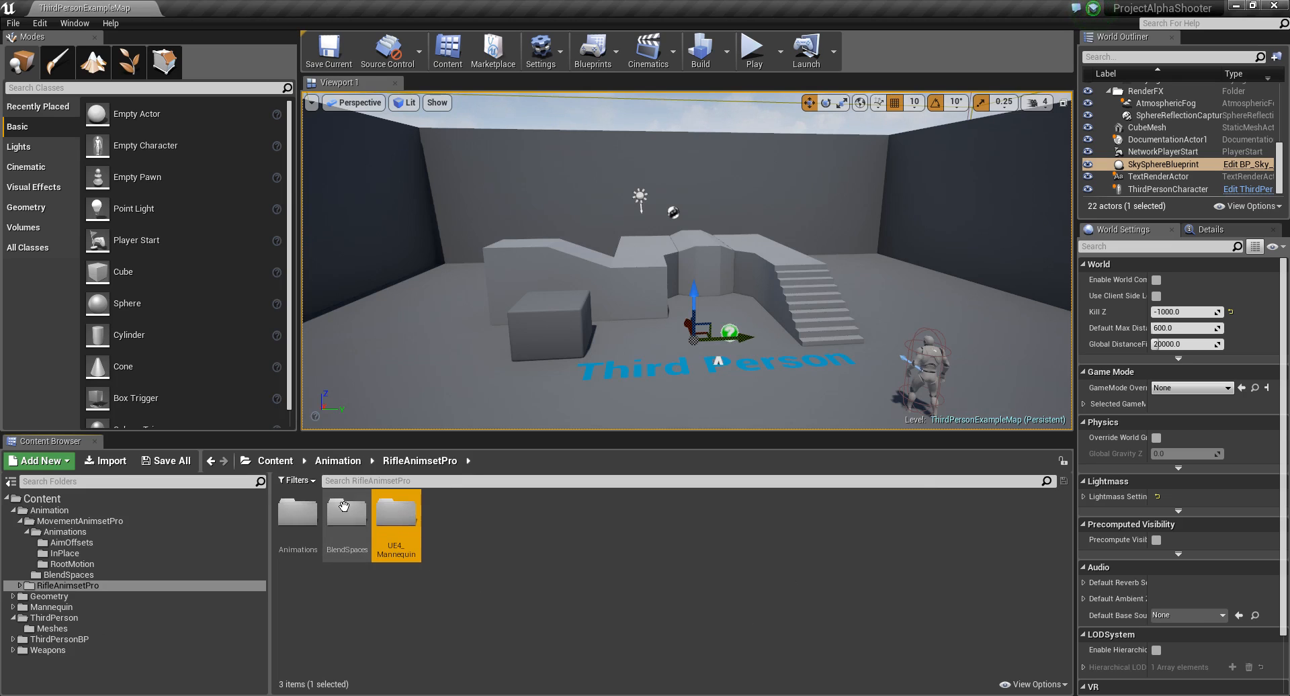
double_click(298, 514)
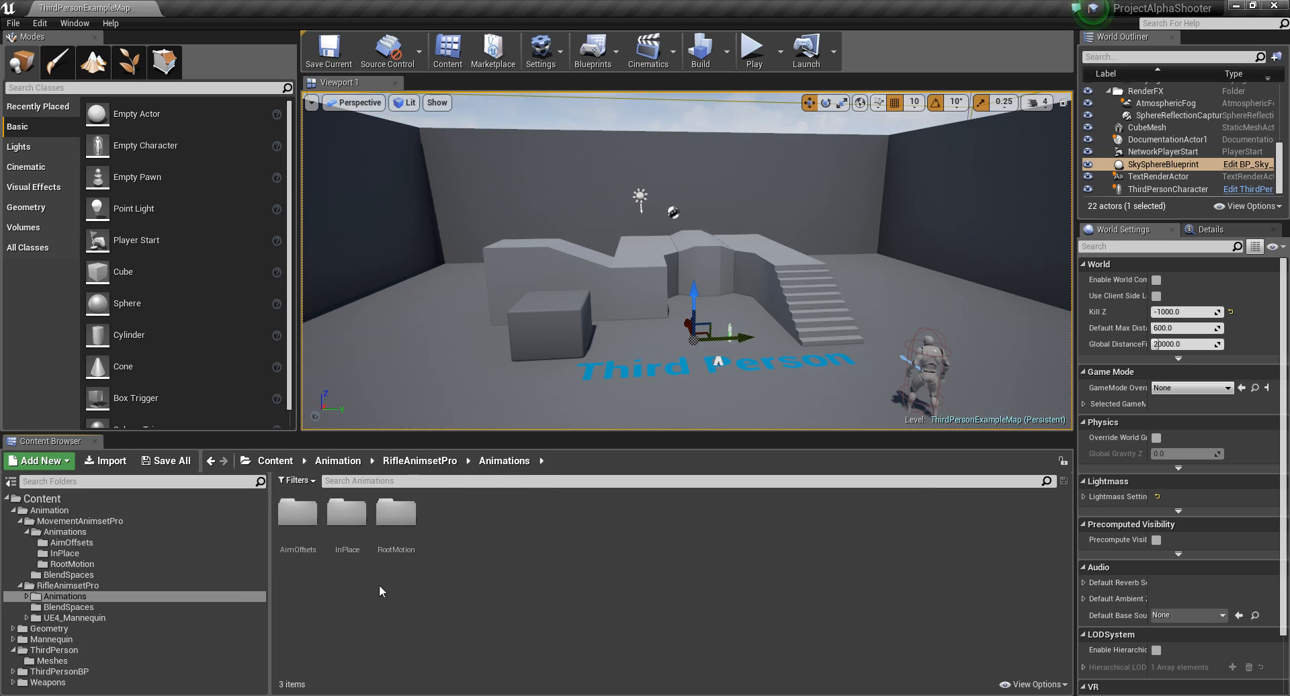
double_click(347, 514)
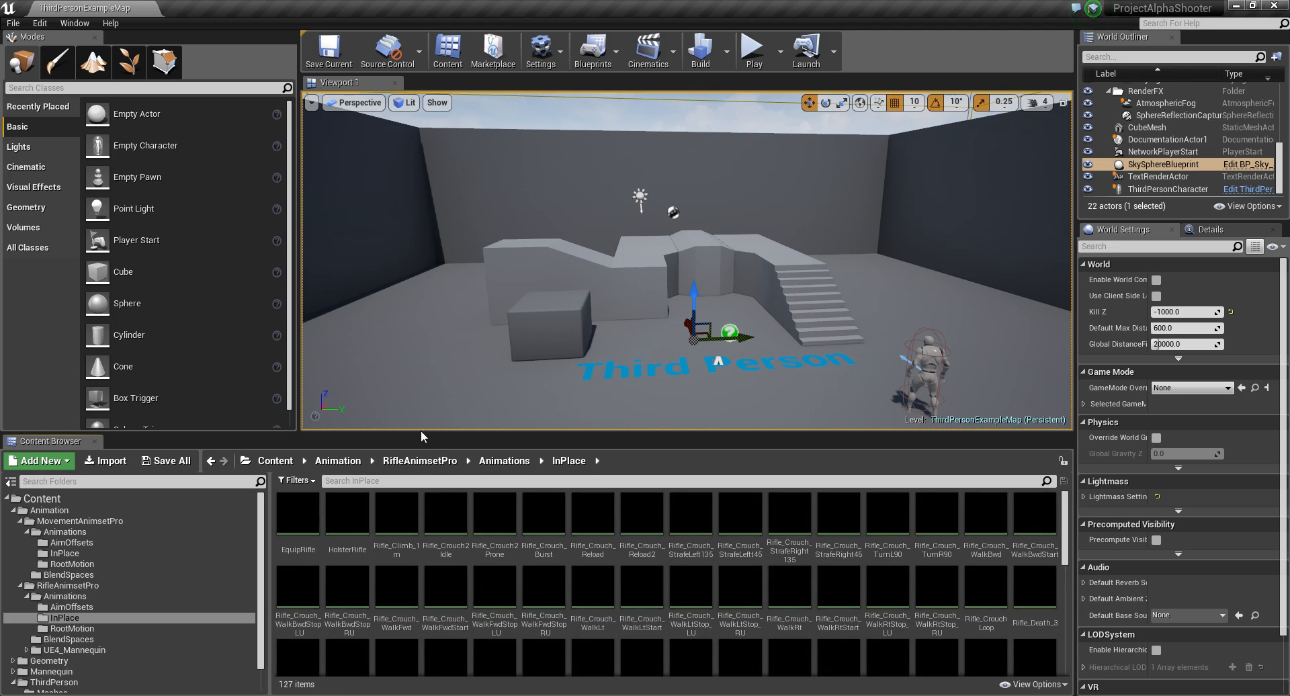
left_click_drag(420, 432, 411, 300)
left_click(290, 383)
Retarget all existing InPlace rifle animations to SG_Skeleton and save all modified content.
scroll(498, 526, "down", 5)
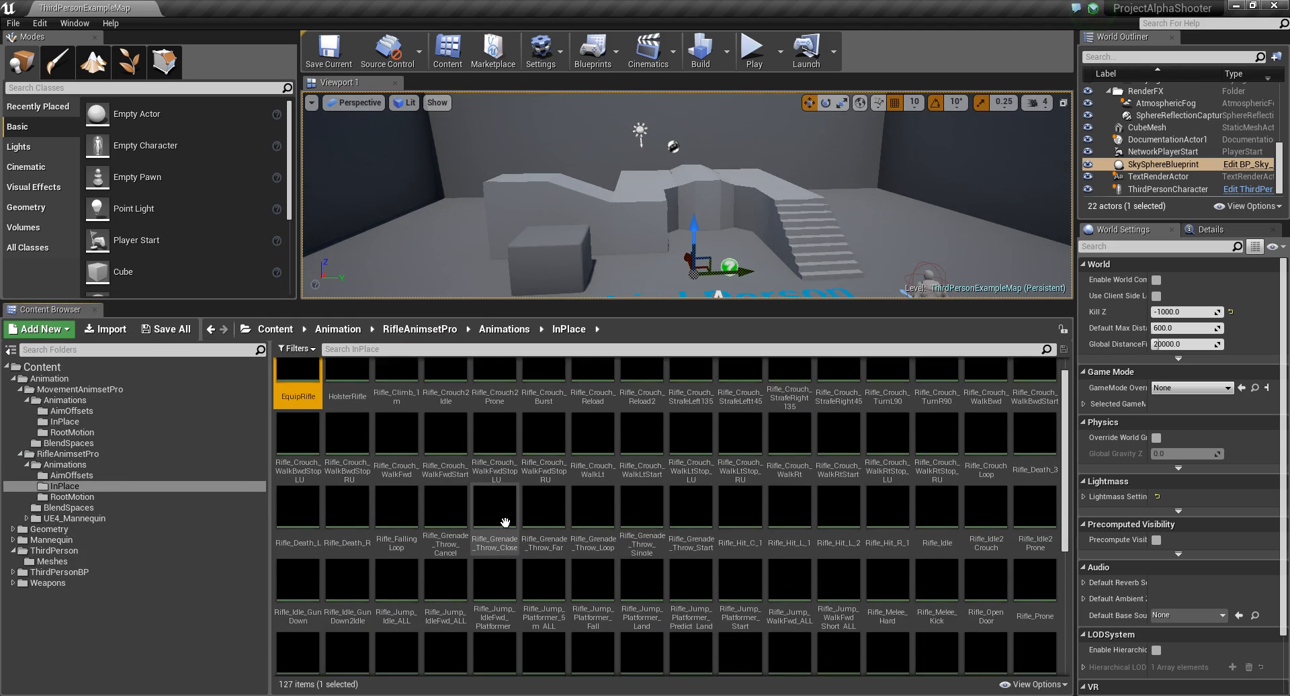
left_click(972, 665)
key("ctrl+a")
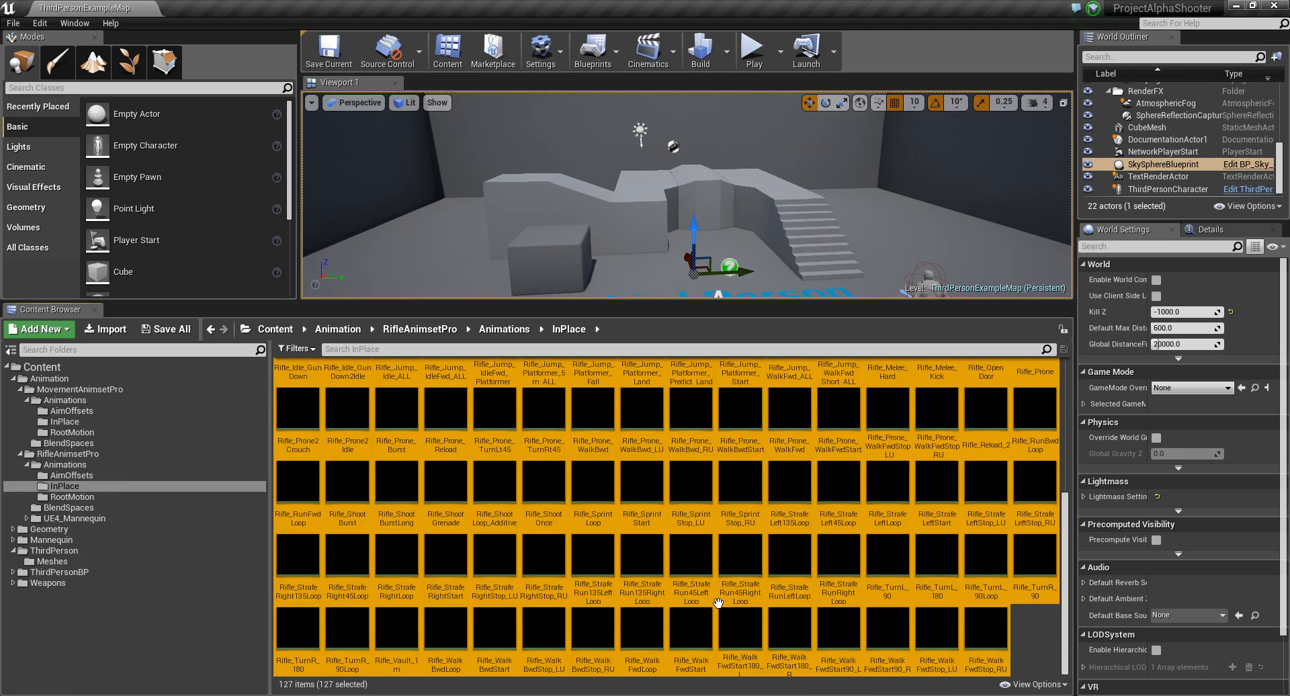
scroll(409, 539, "up", 5)
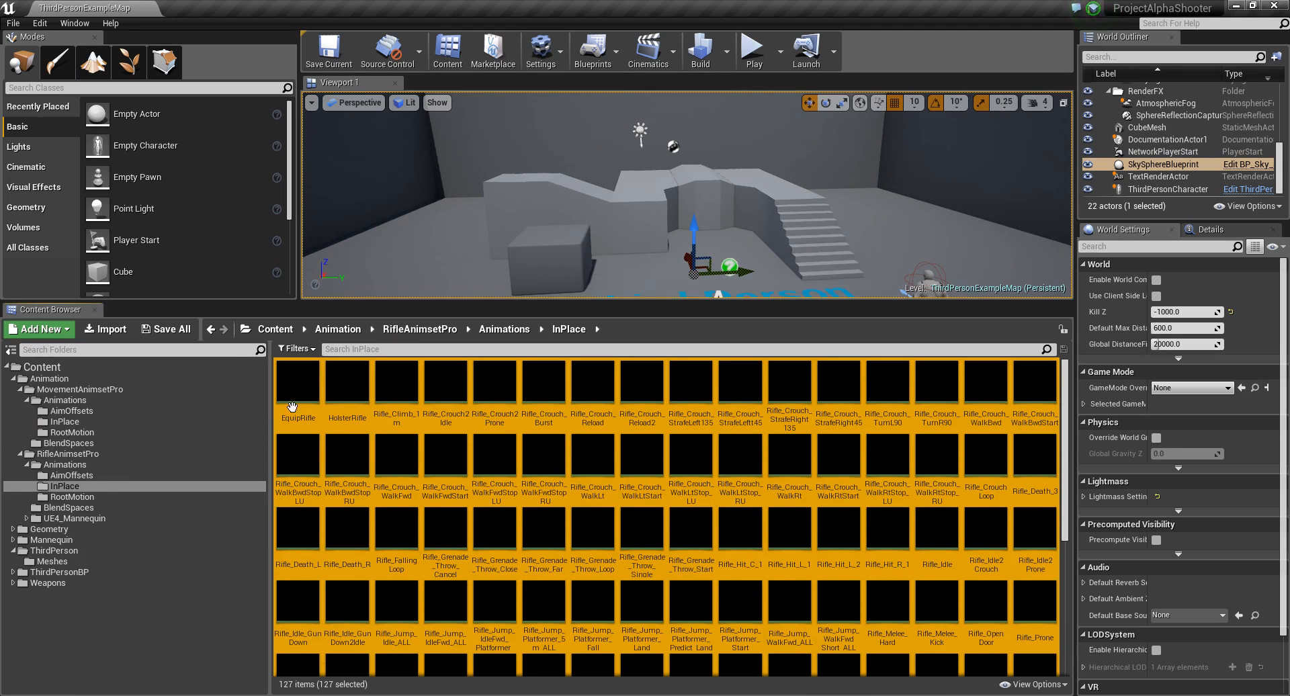
right_click(309, 380)
mouse_move(365, 71)
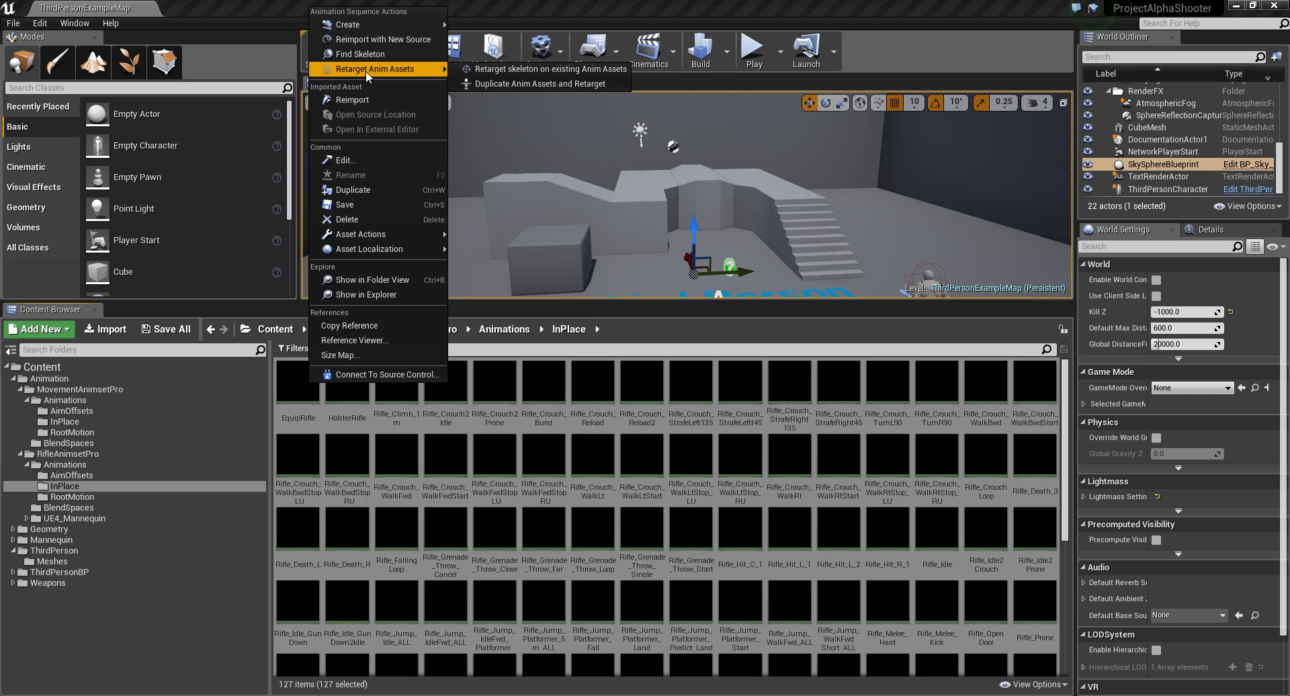
left_click(512, 70)
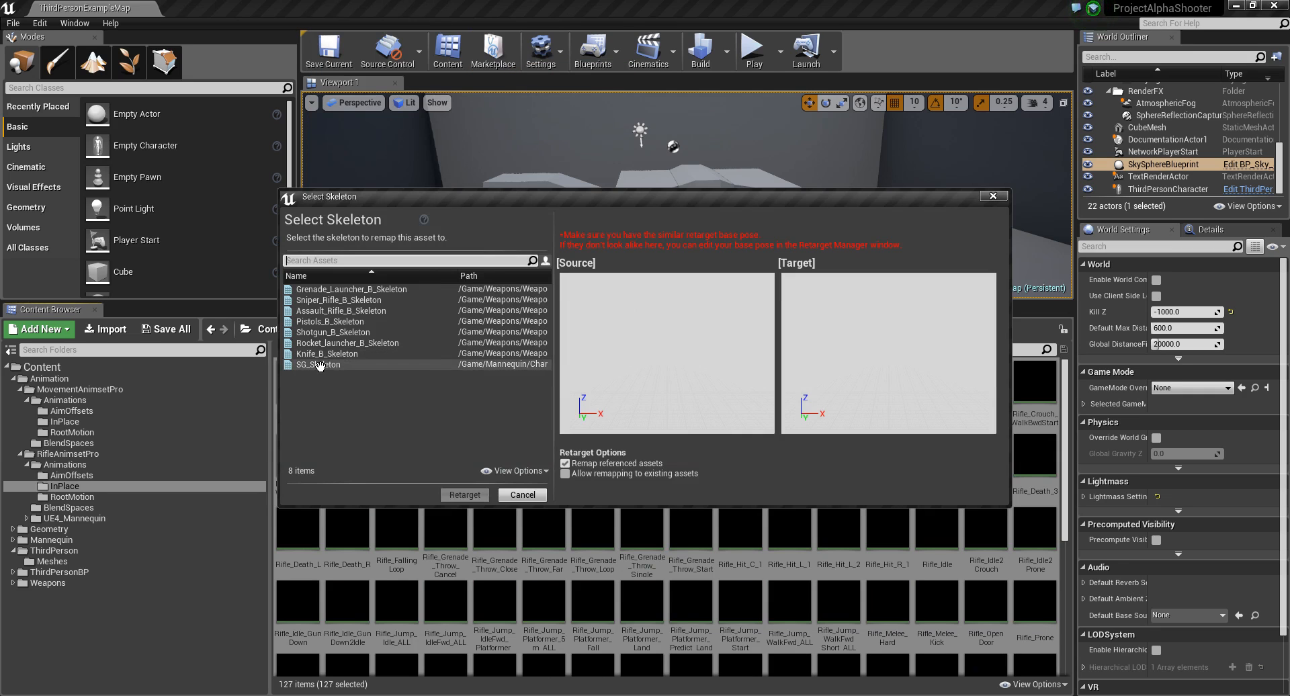
left_click(380, 366)
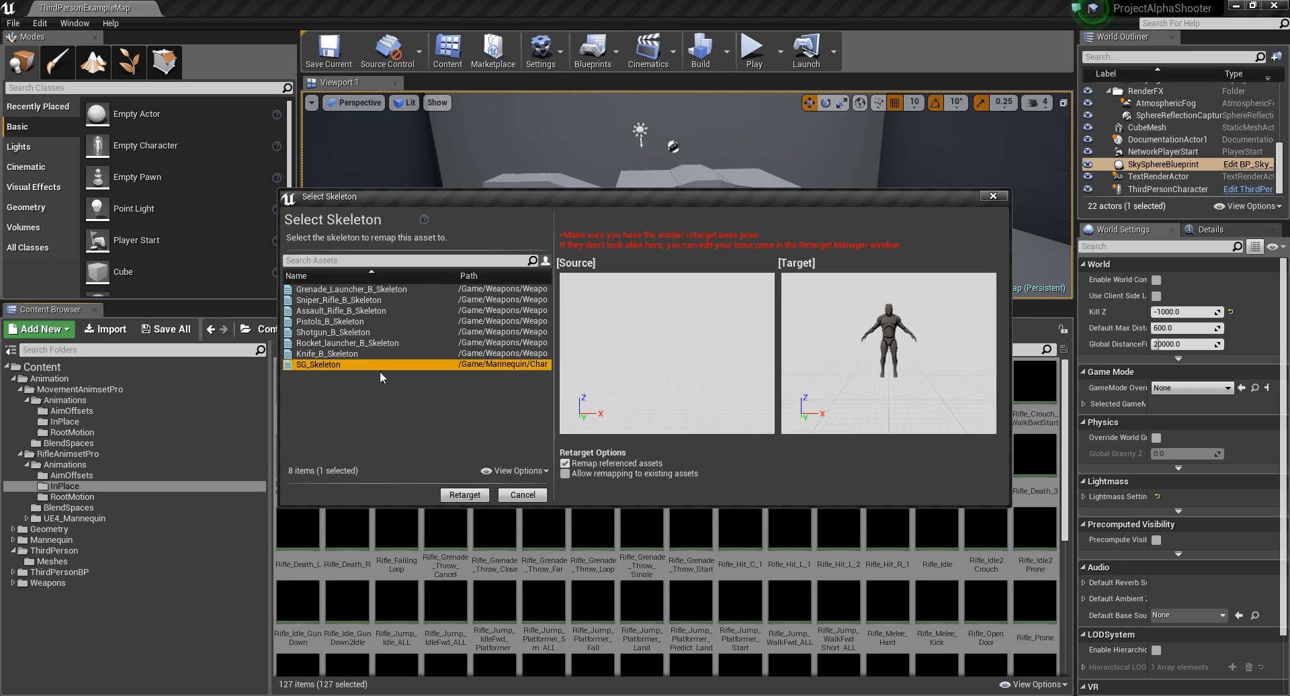
left_click(464, 495)
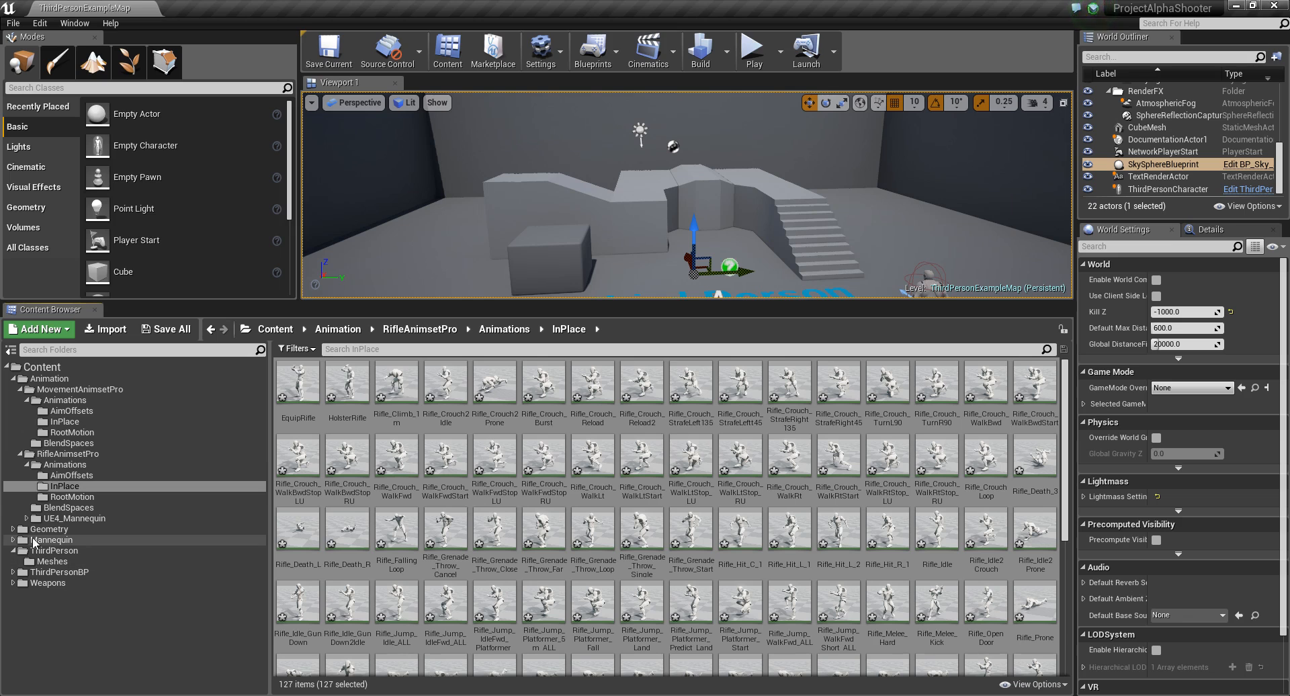
left_click(167, 329)
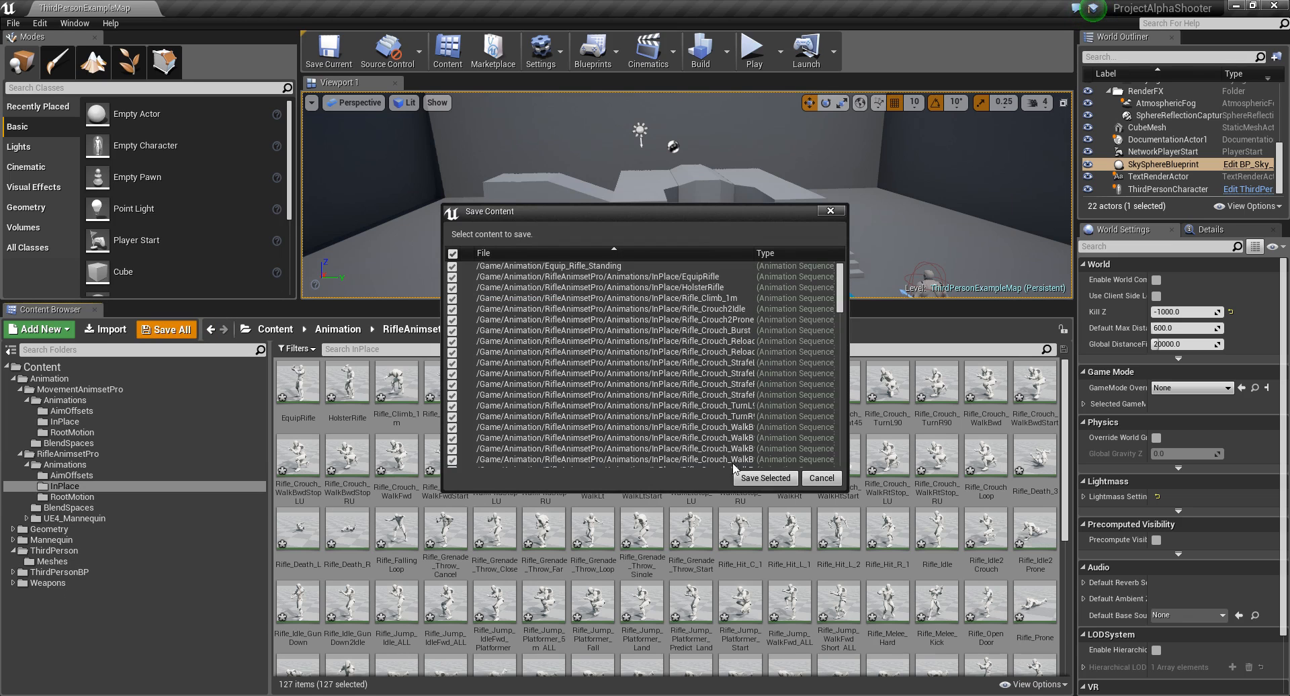
left_click(751, 479)
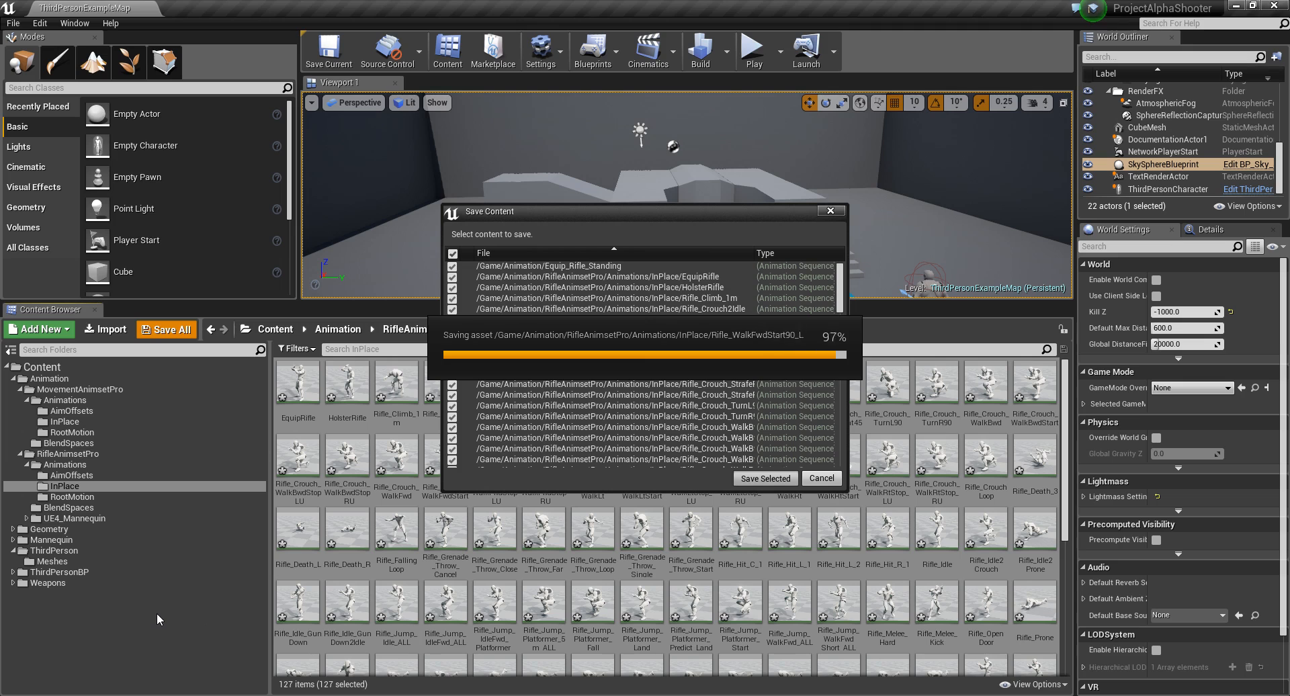
Look at the RifleAnimsetPro pack's RootMotion animations and return to its Animations folder.
left_click(74, 455)
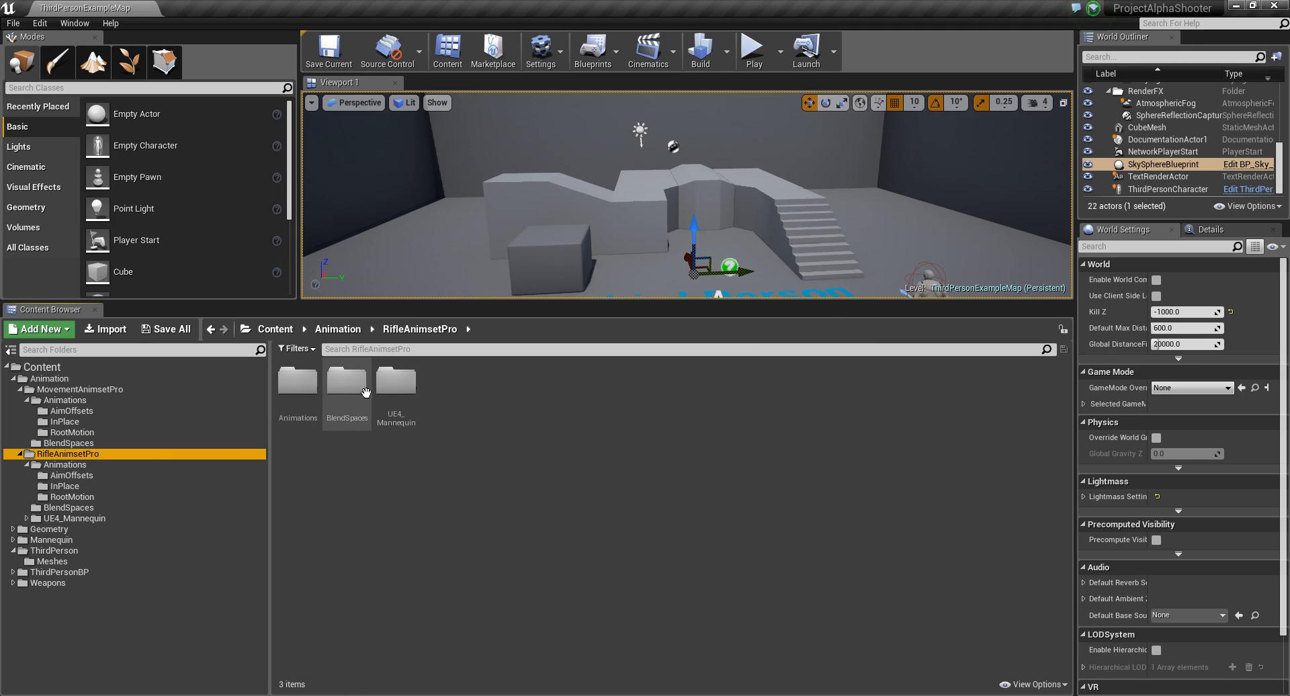
double_click(297, 381)
left_click(397, 390)
double_click(398, 390)
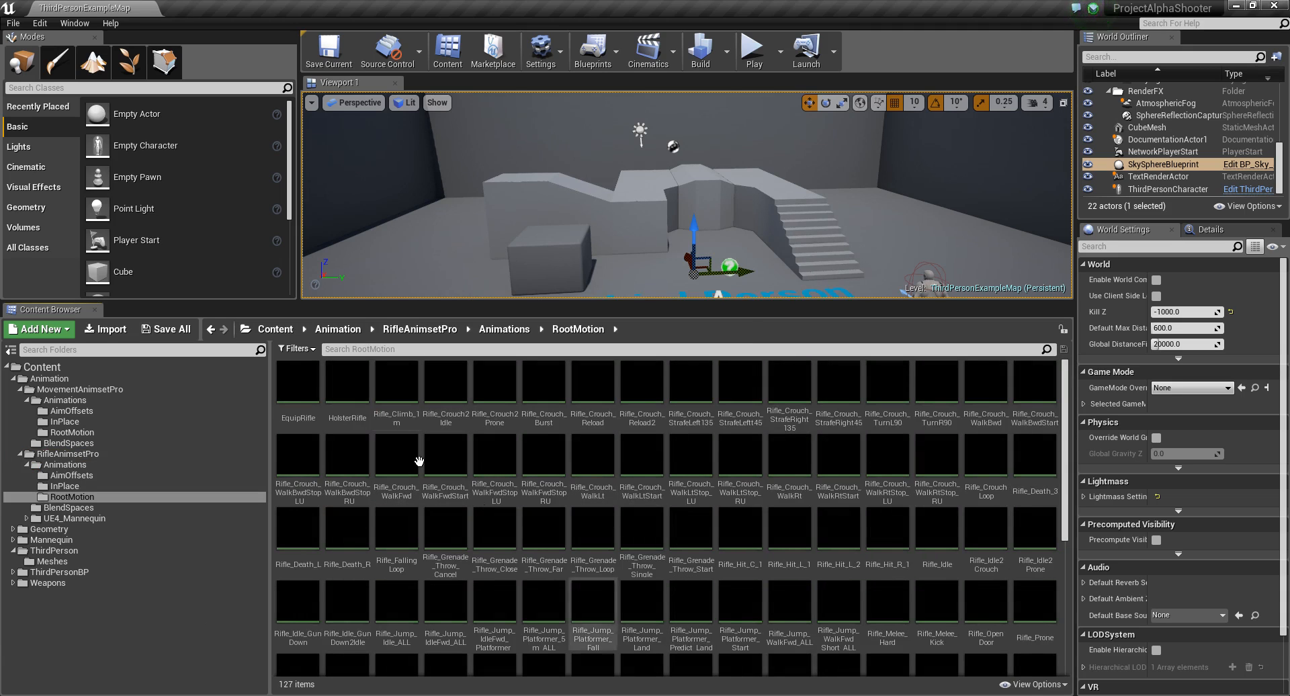
left_click(211, 329)
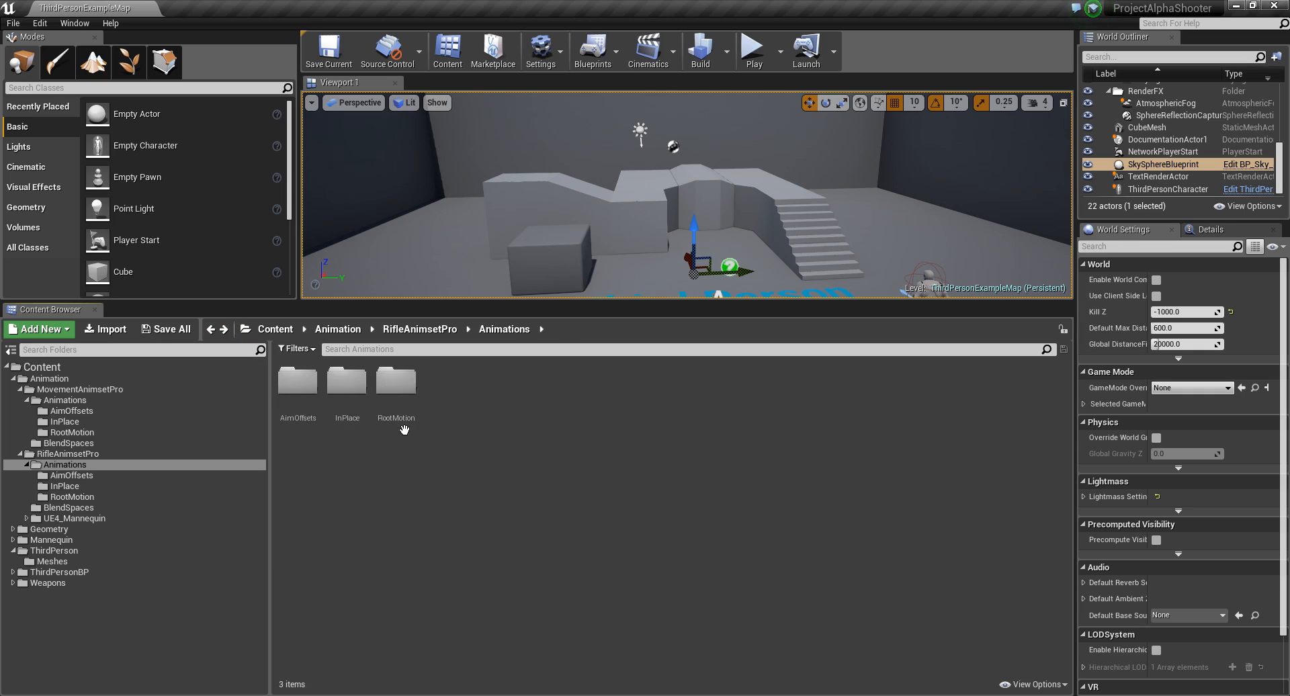
Force delete the RootMotion folder from the RifleAnimsetPro pack's Animations folder.
right_click(402, 388)
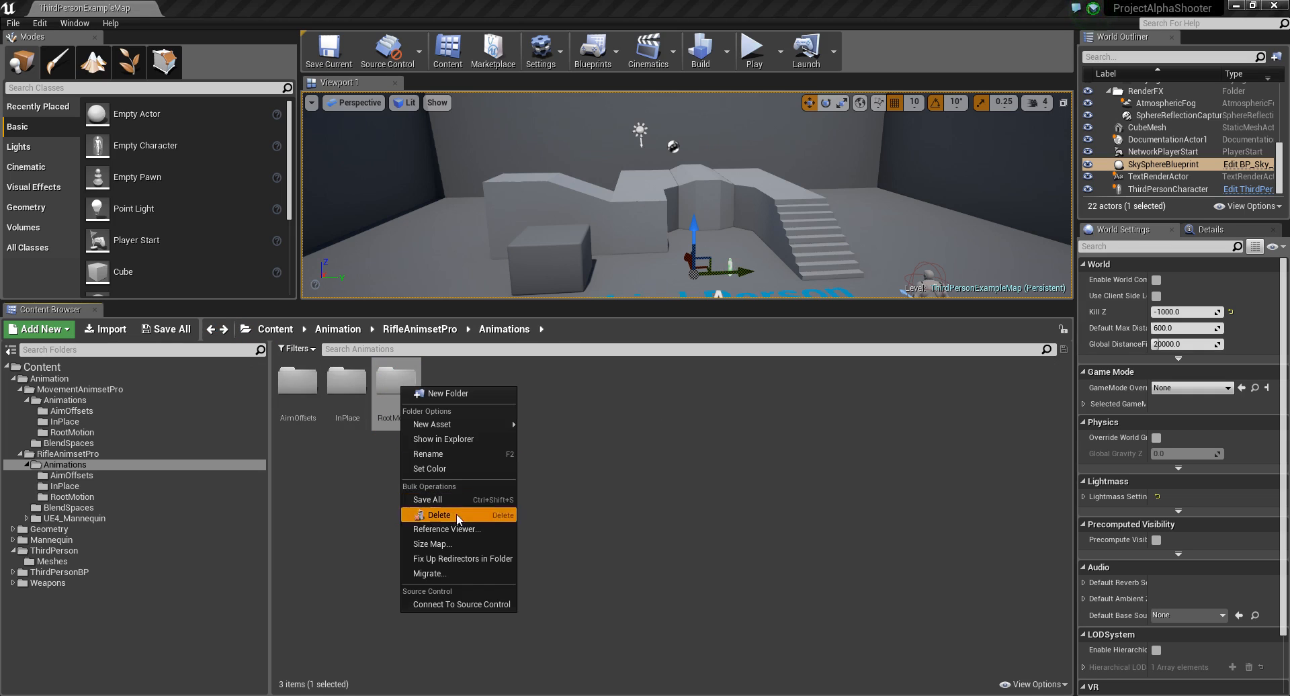
left_click(439, 515)
left_click(582, 544)
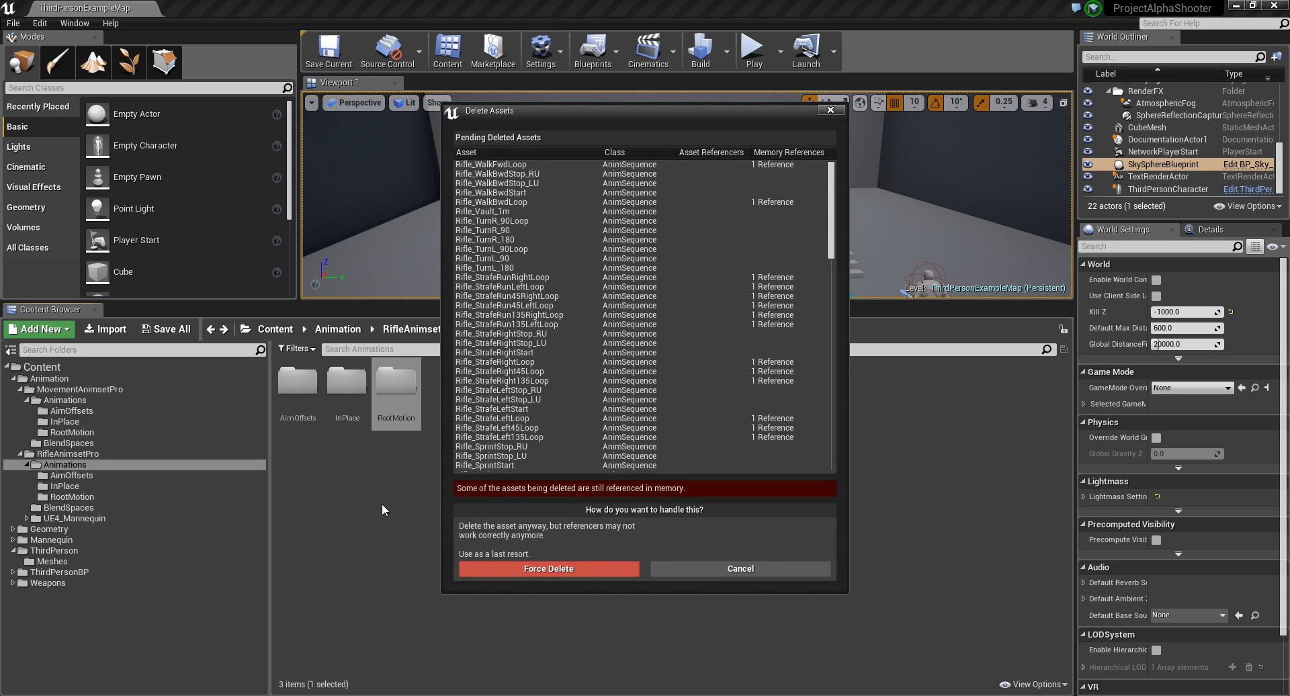
left_click(590, 565)
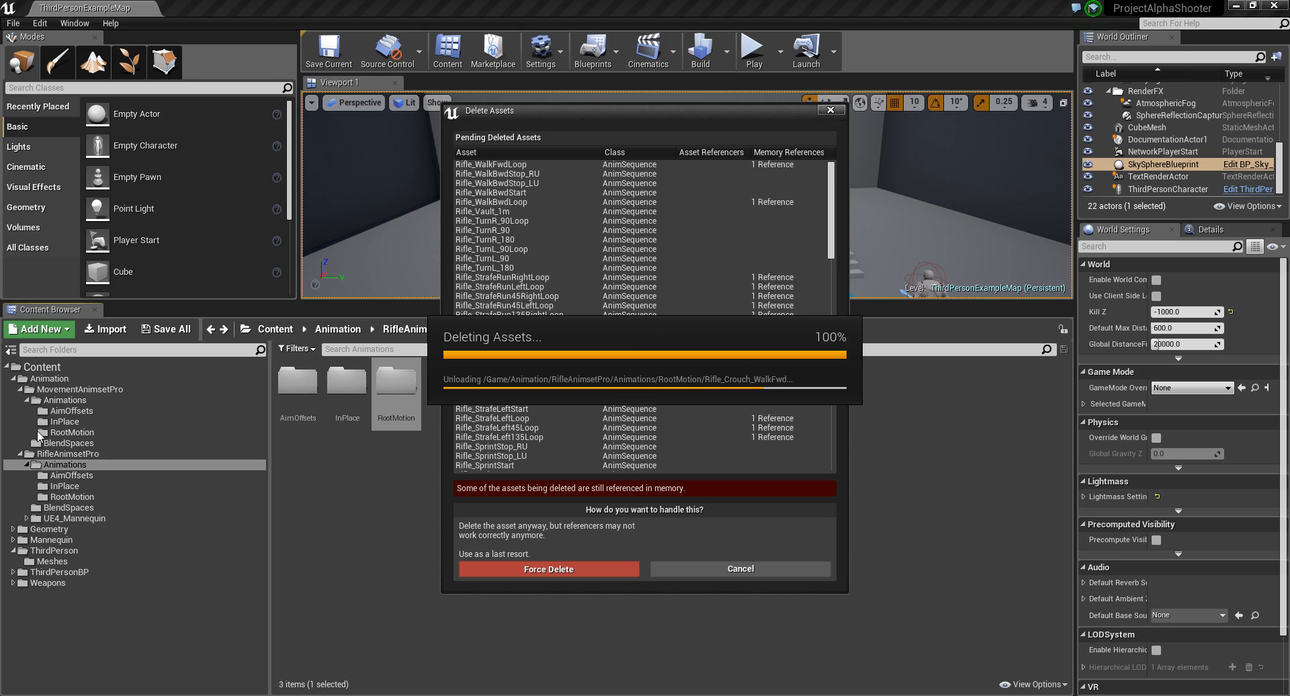
Open the InPlace animations folder of the MovementAnimsetPro pack.
left_click(20, 388)
left_click(67, 388)
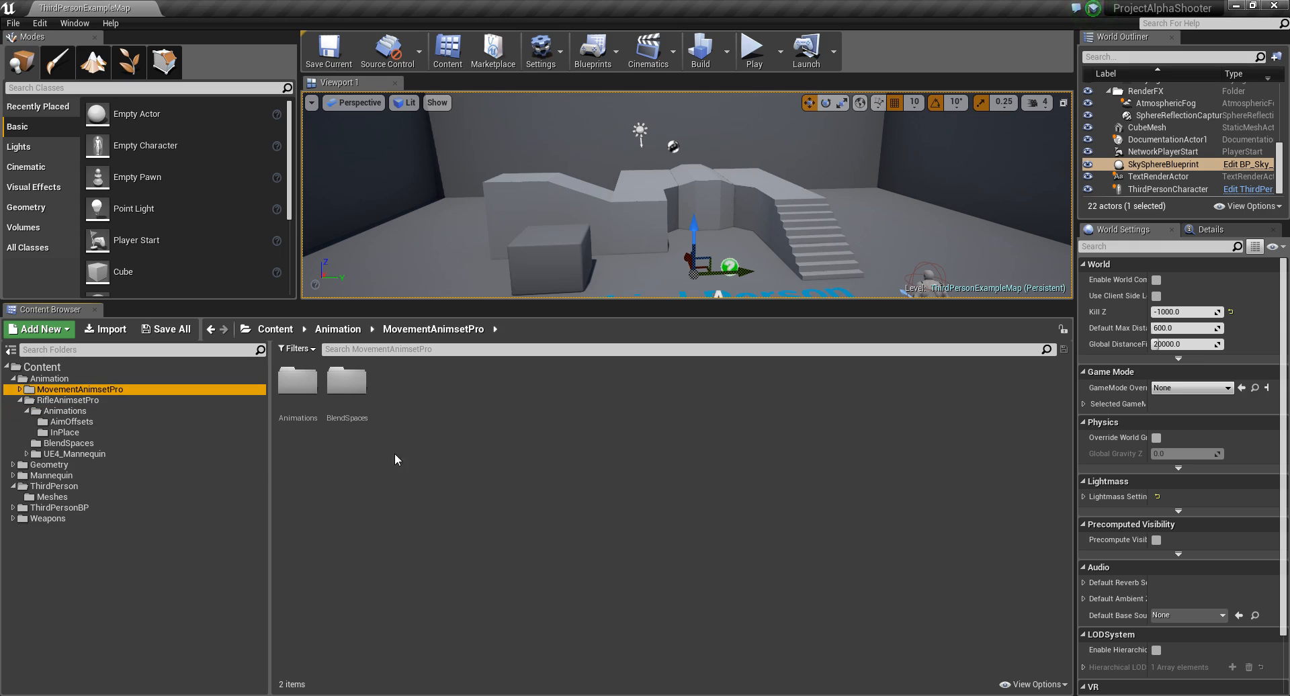
double_click(297, 381)
double_click(347, 386)
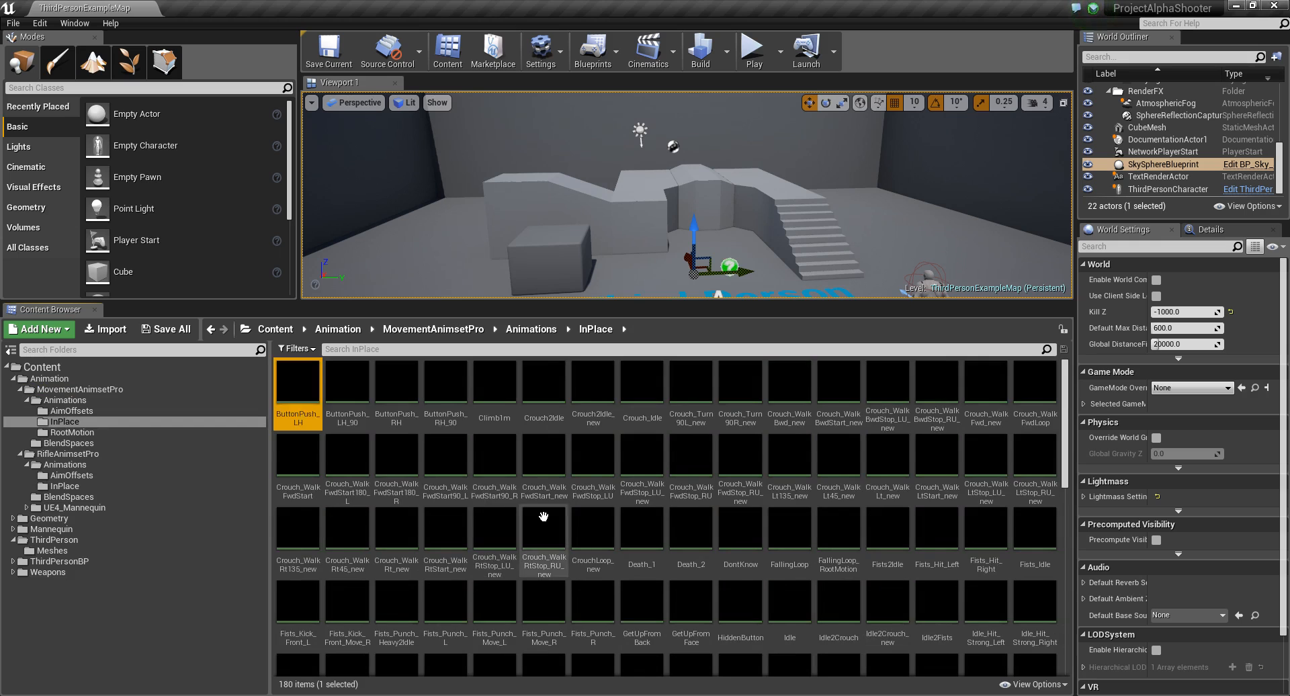
Retarget all existing InPlace animations of MovementAnimsetPro to SG_Skeleton and save all modified content.
scroll(543, 516, "down", 8)
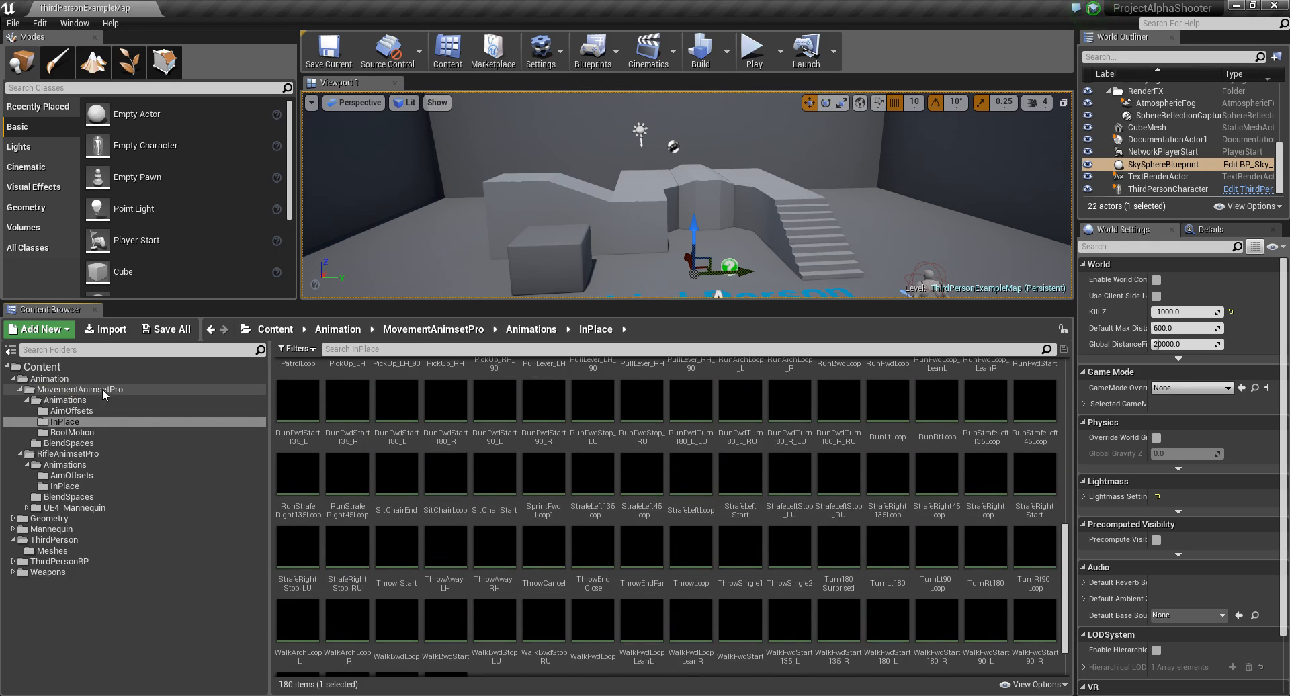
scroll(665, 517, "down", 2)
left_click(461, 633, "shift")
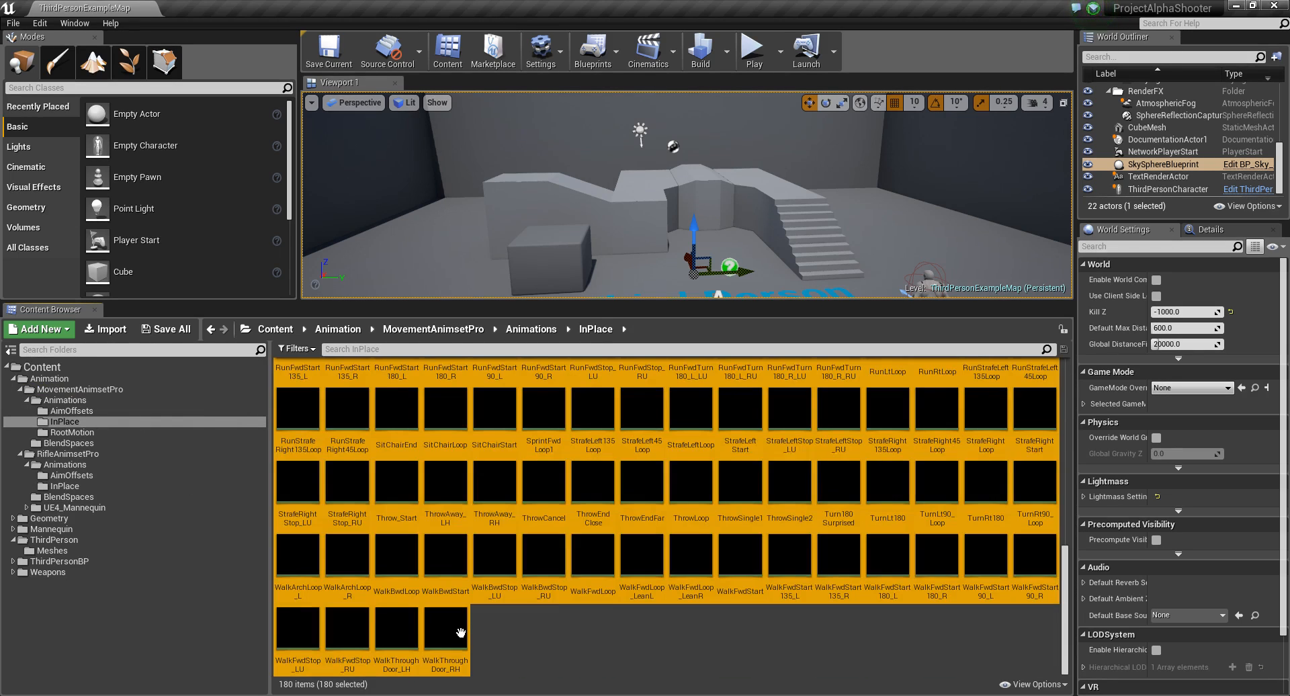
right_click(461, 632)
mouse_move(525, 321)
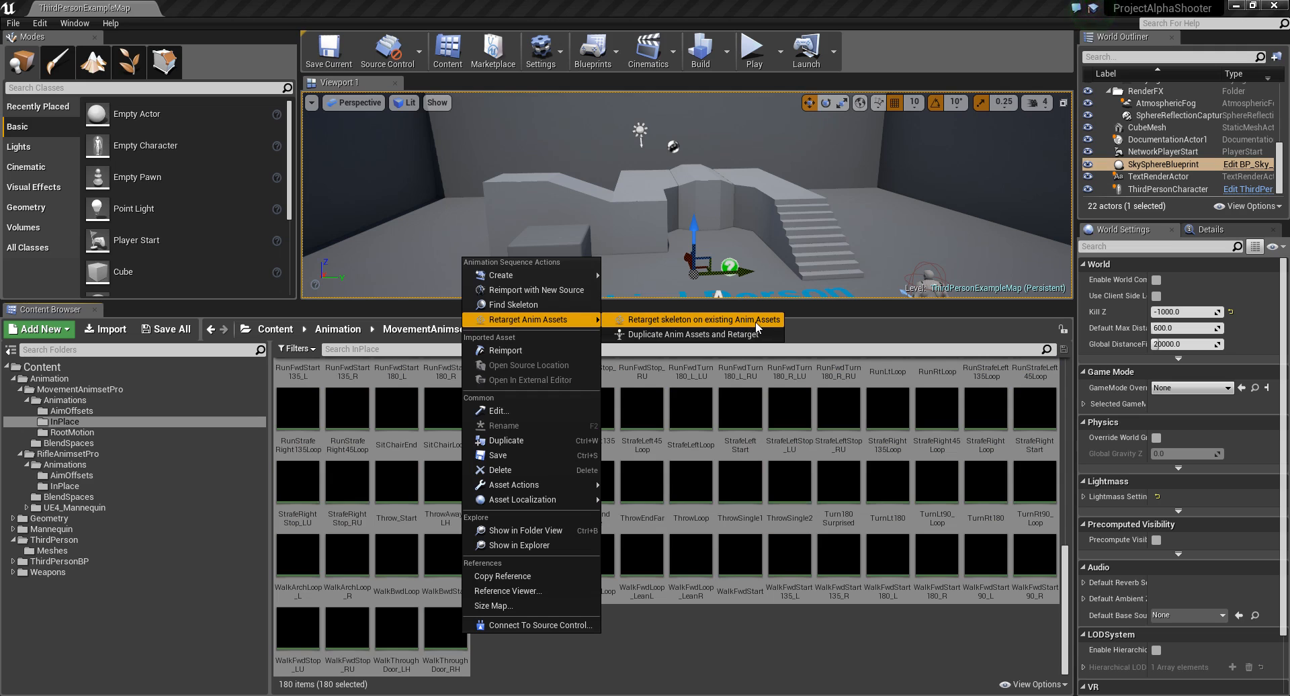
left_click(720, 320)
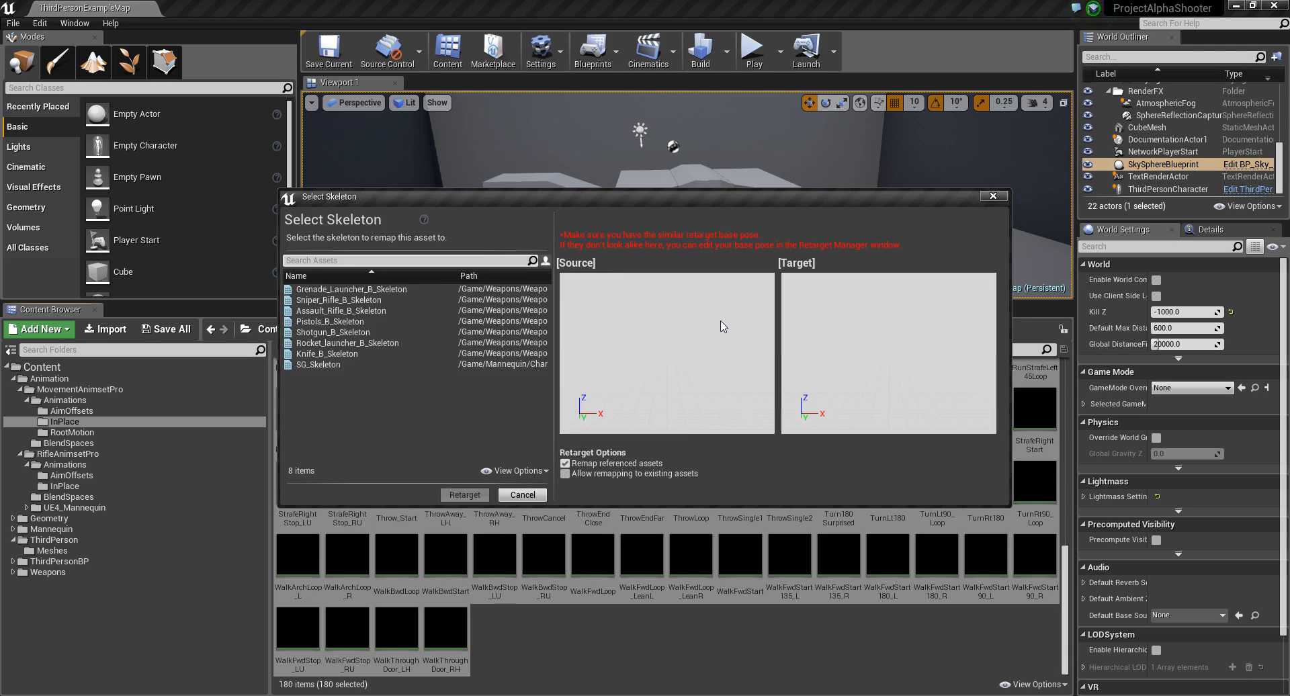
left_click(316, 364)
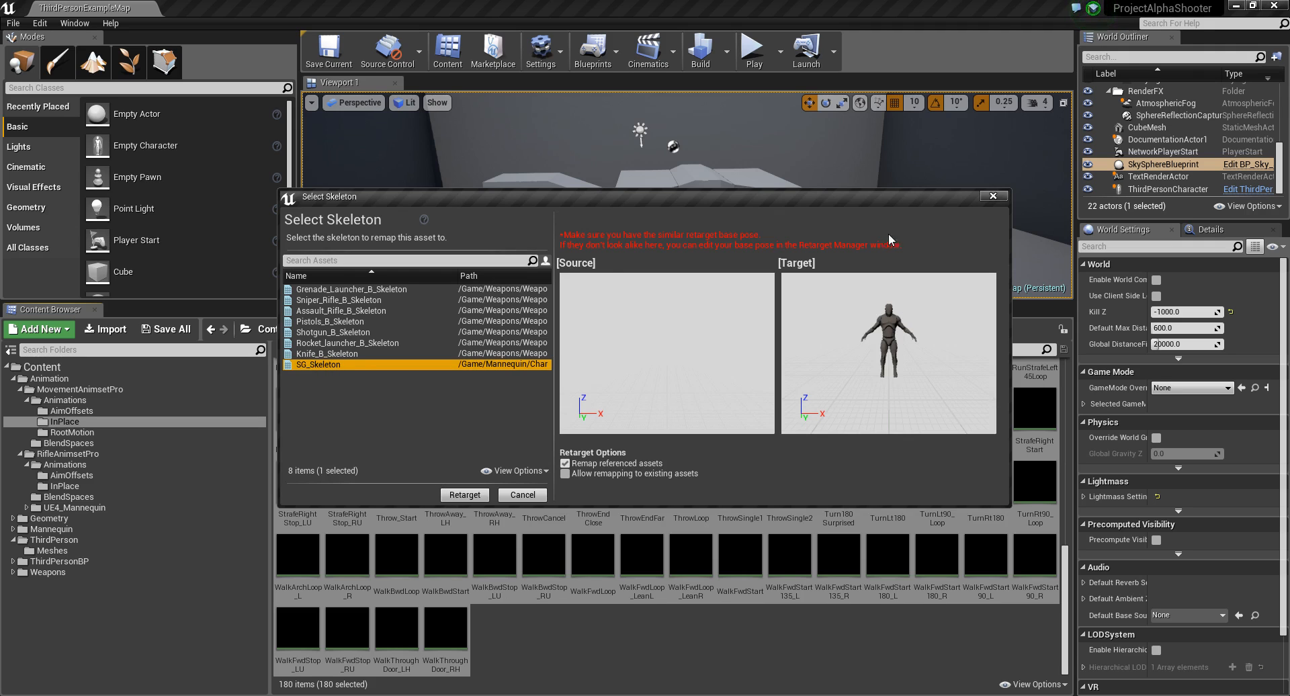
left_click_drag(746, 197, 728, 390)
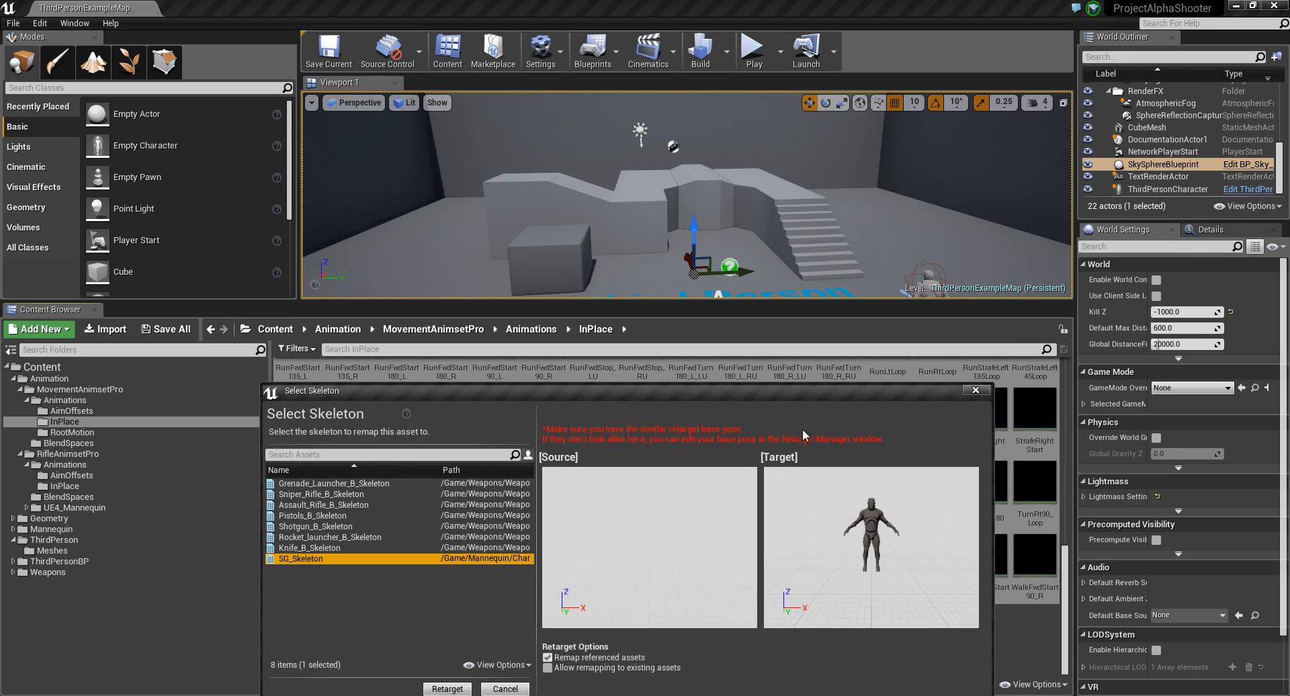
left_click_drag(734, 389, 693, 224)
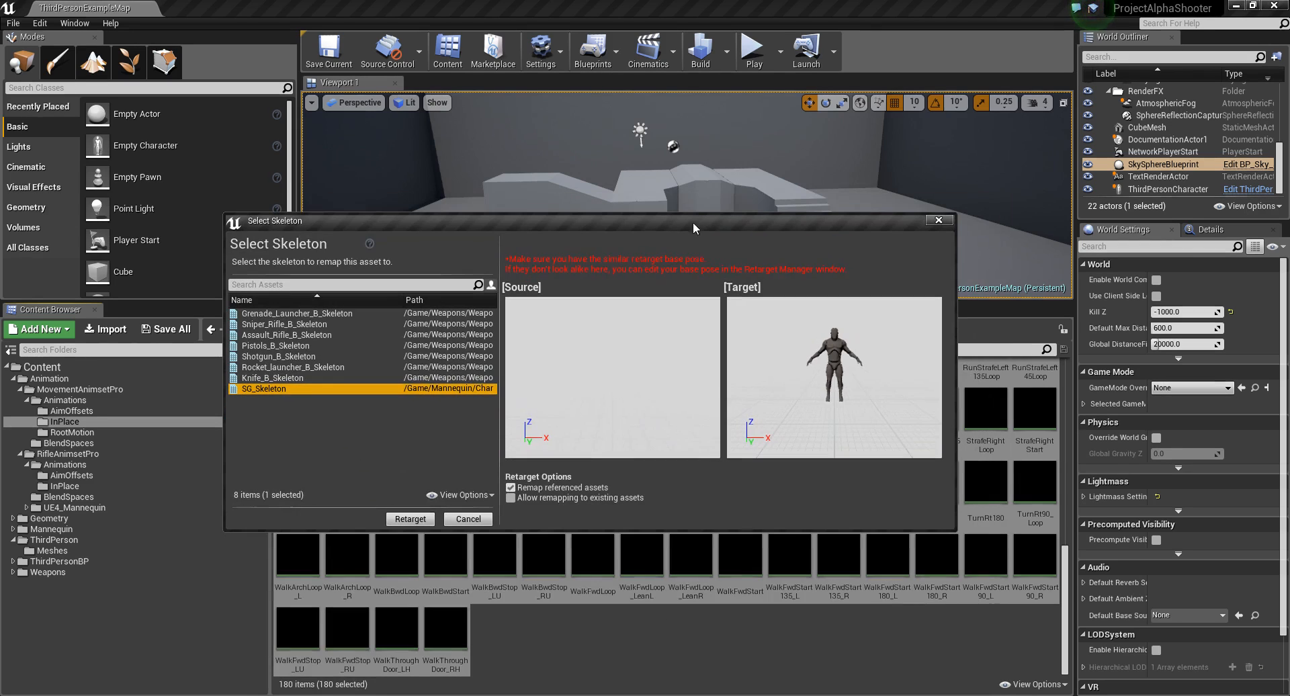
left_click(410, 521)
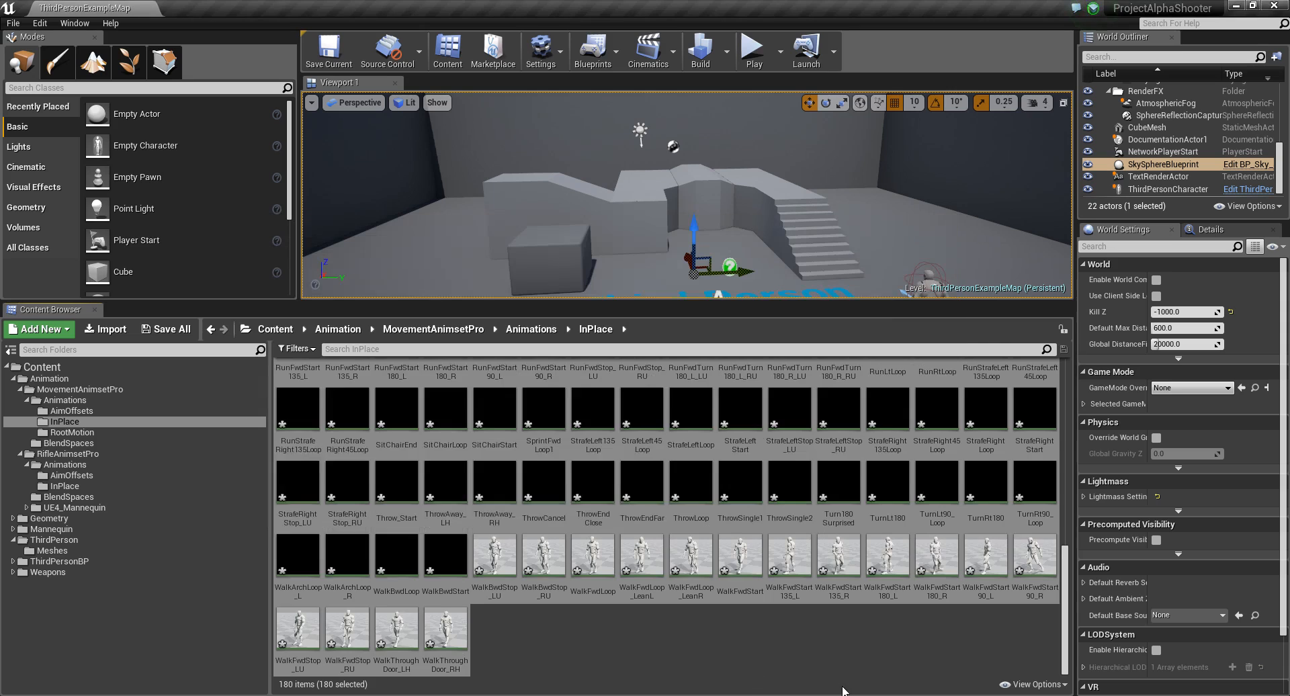
left_click(172, 330)
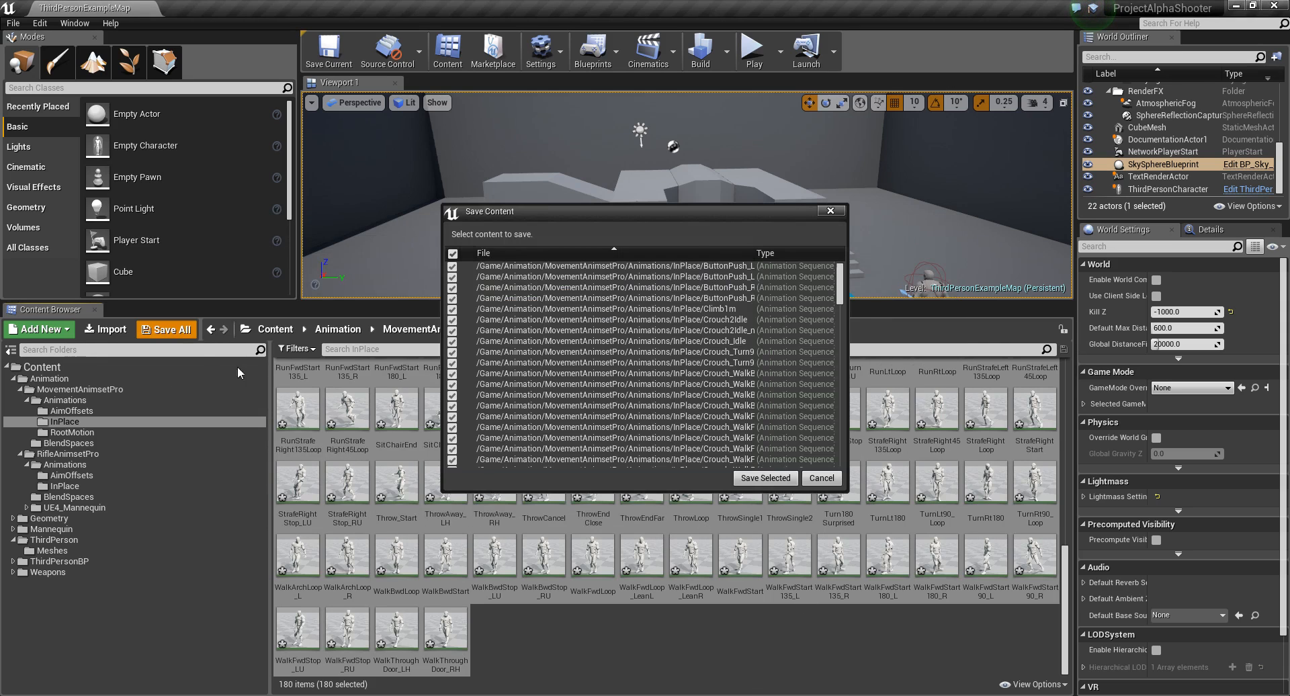
left_click(765, 478)
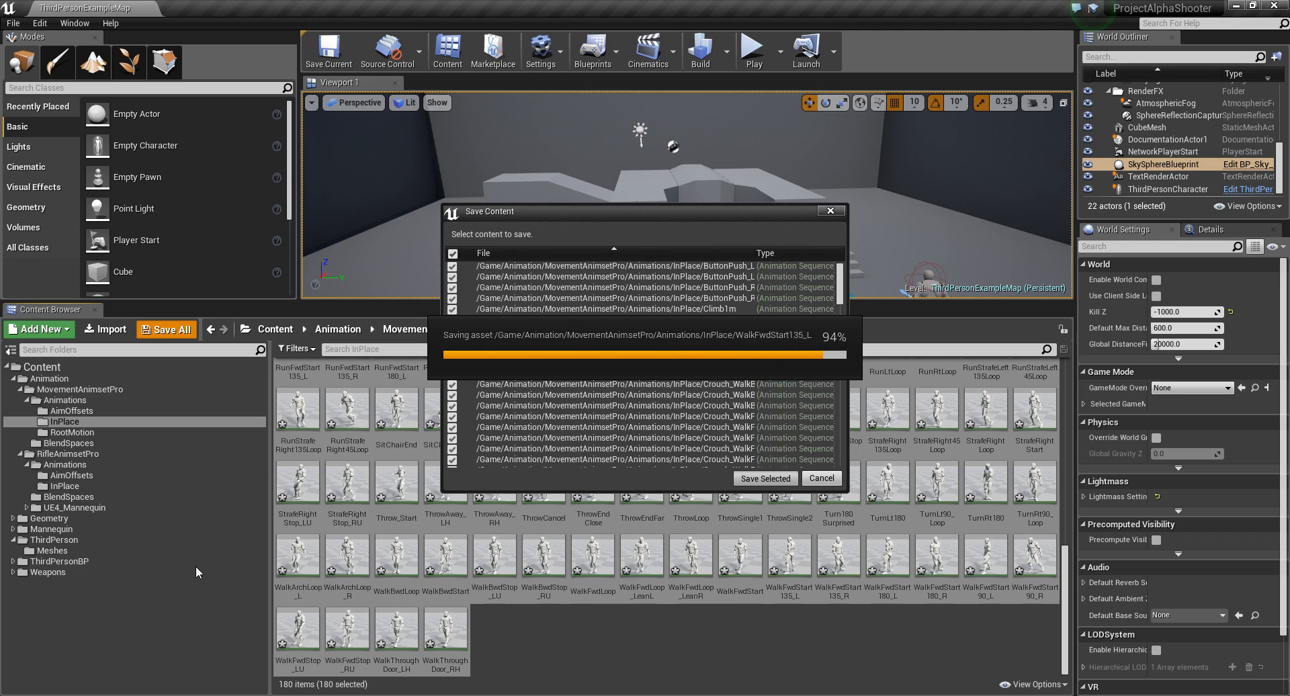
Collapse the Animation and ThirdPerson folders in the folder tree and show the Animation folder's contents.
left_click(21, 389)
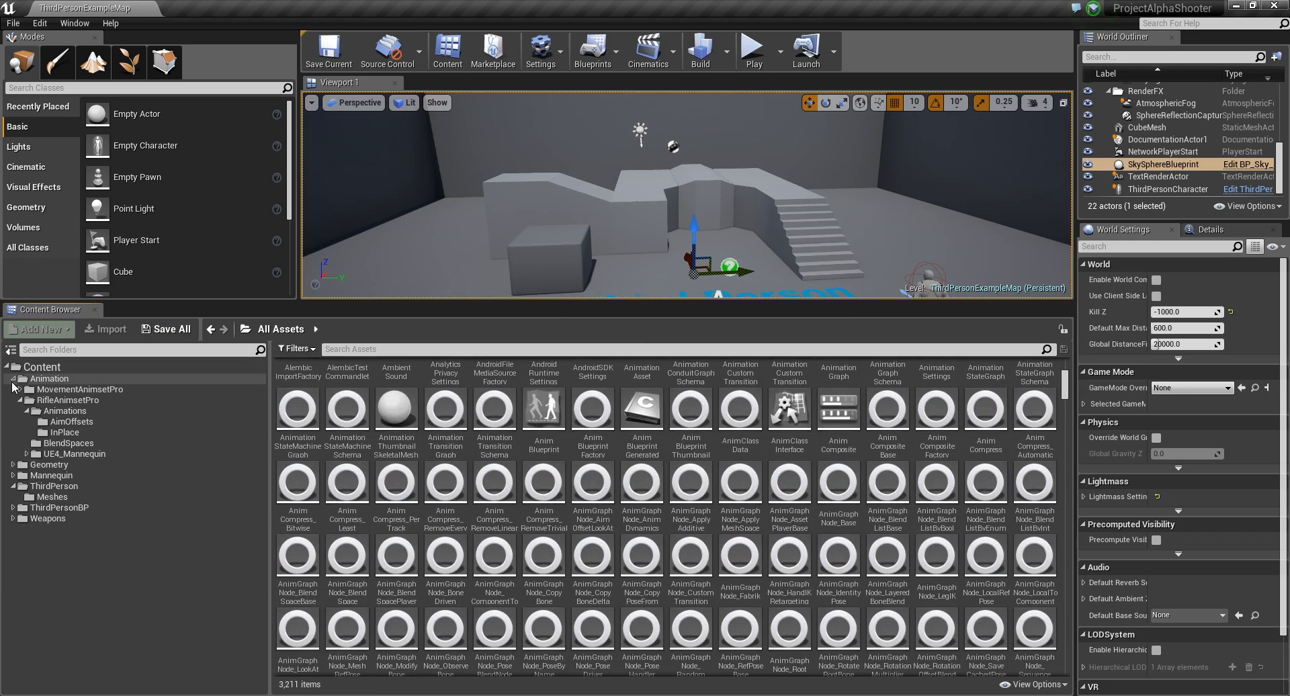
left_click(12, 378)
left_click(26, 379)
left_click(13, 410)
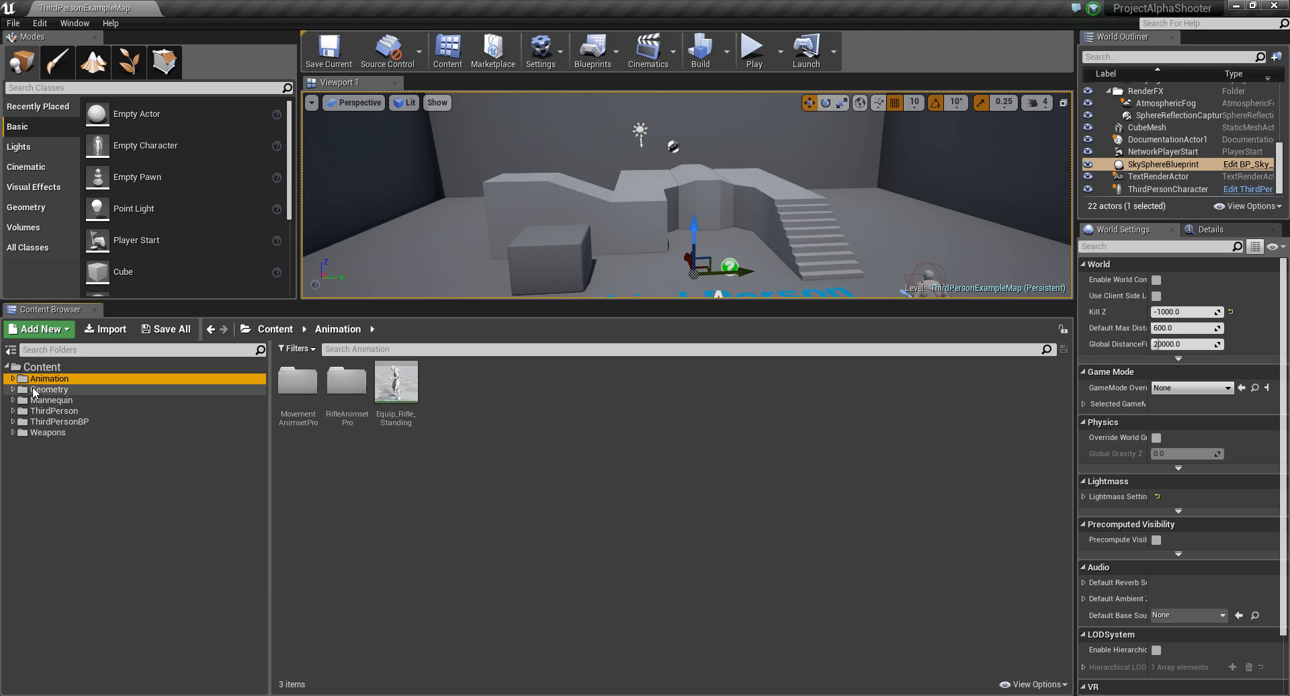
Set the Animation folder's color to a fully bright red, hex sRGB FF2000FF.
right_click(42, 380)
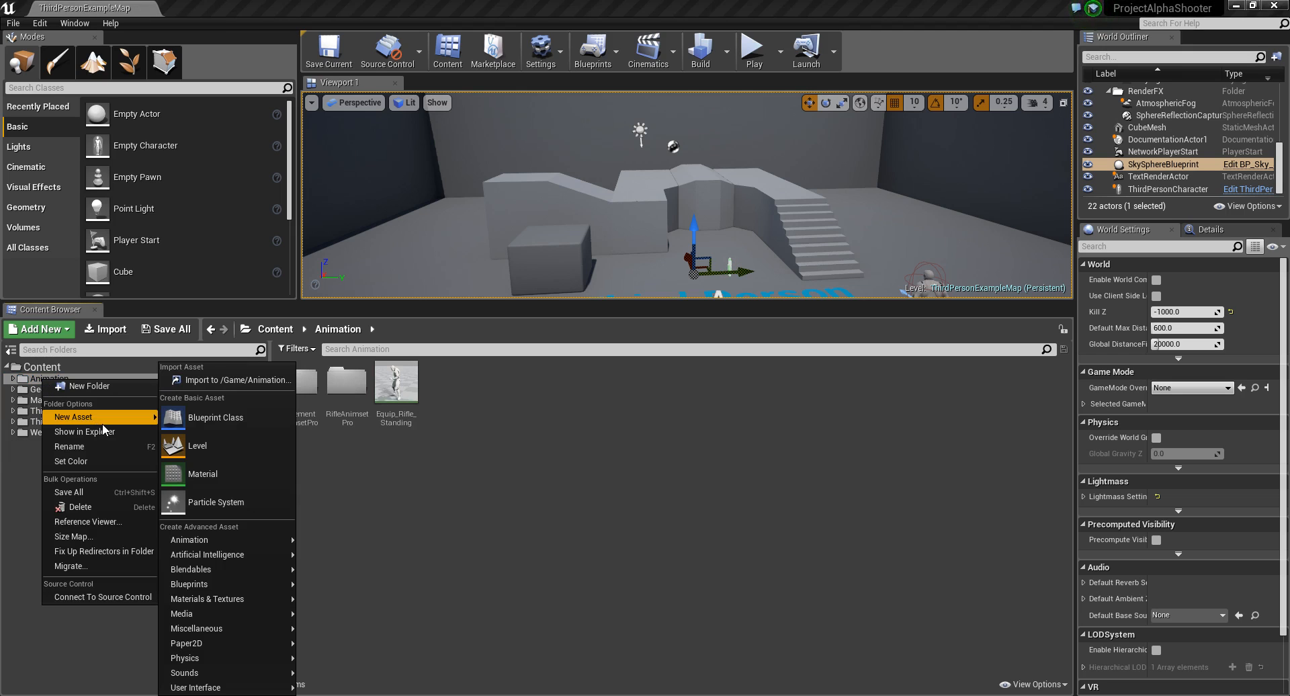
left_click(110, 461)
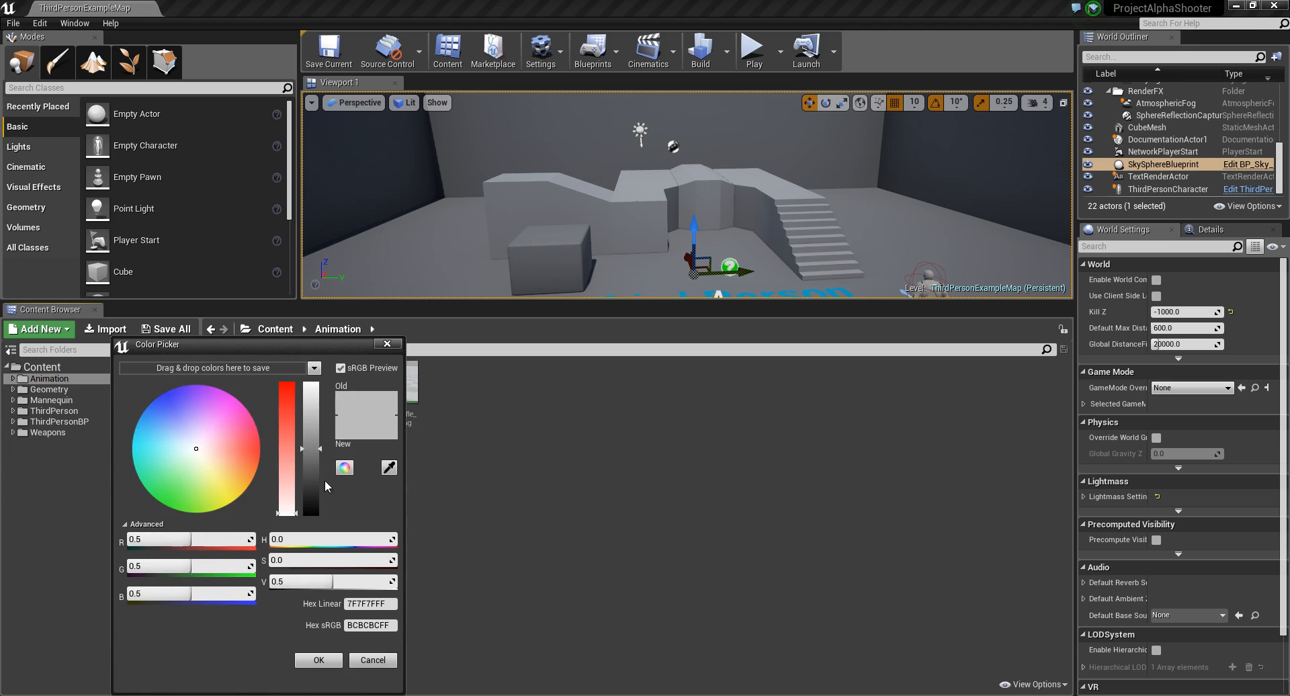
left_click_drag(226, 452, 284, 456)
left_click_drag(305, 403, 309, 372)
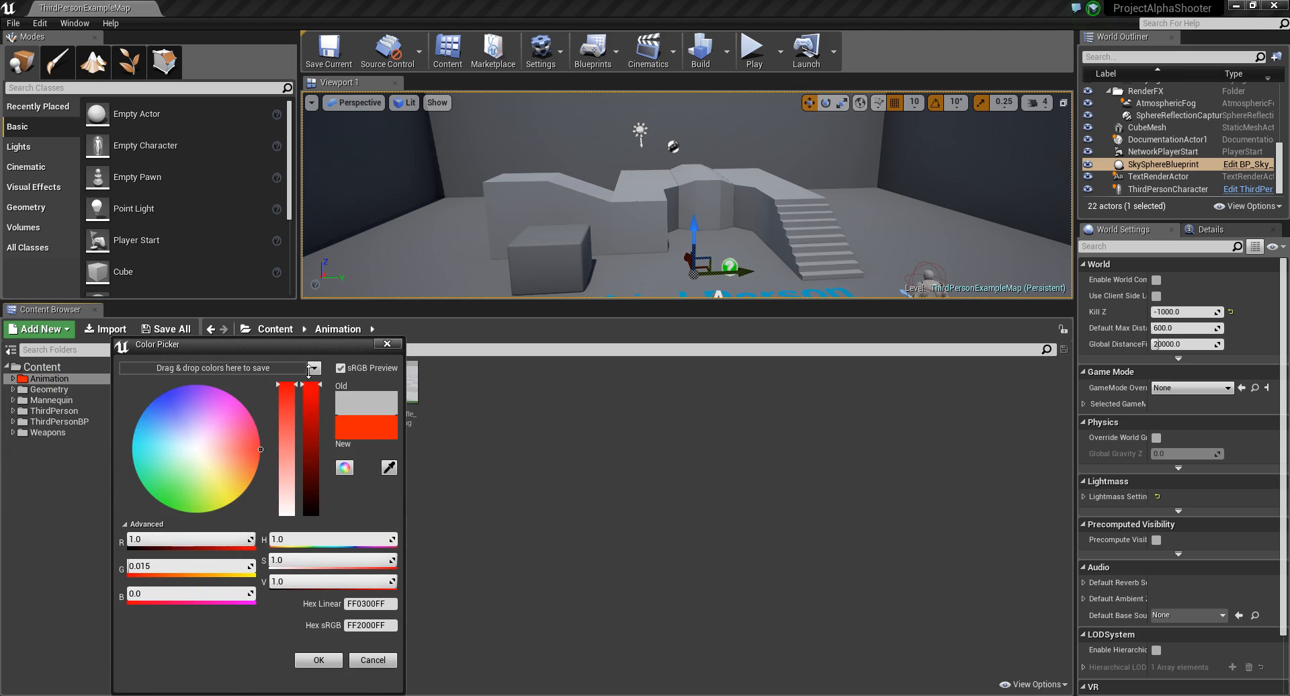
left_click(318, 660)
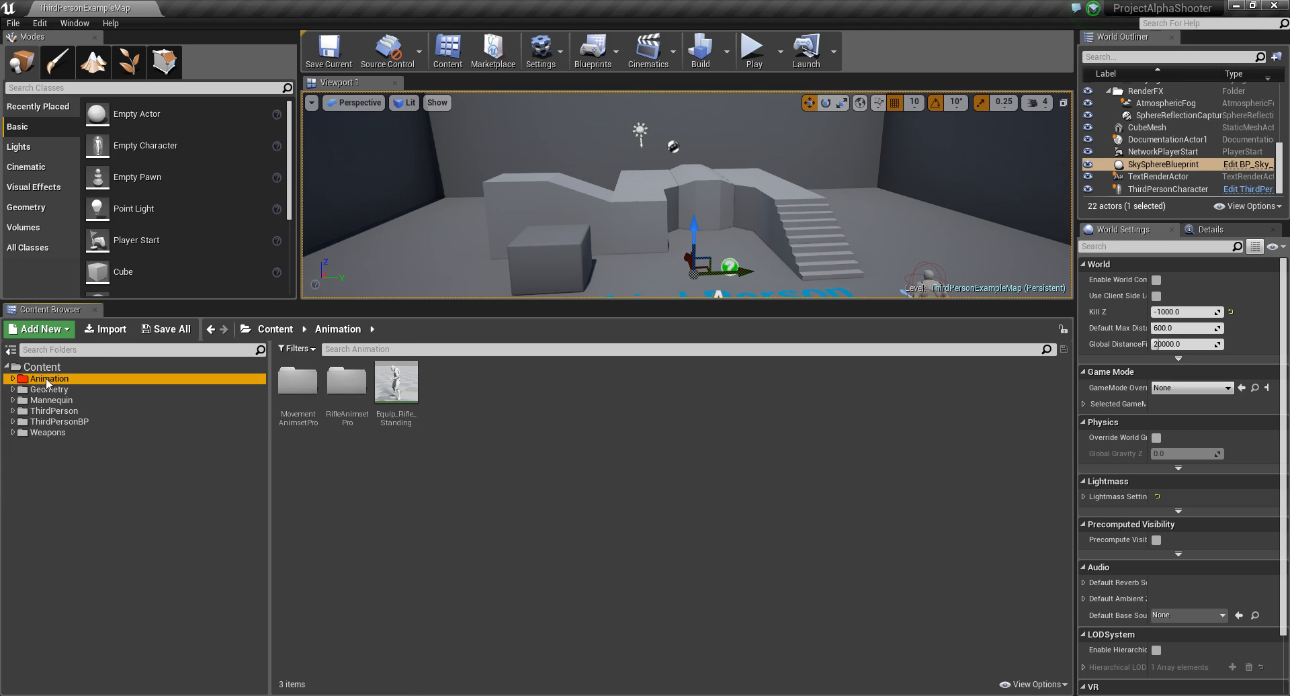
Set the Mannequin folder's color to a new bright green.
left_click(57, 401)
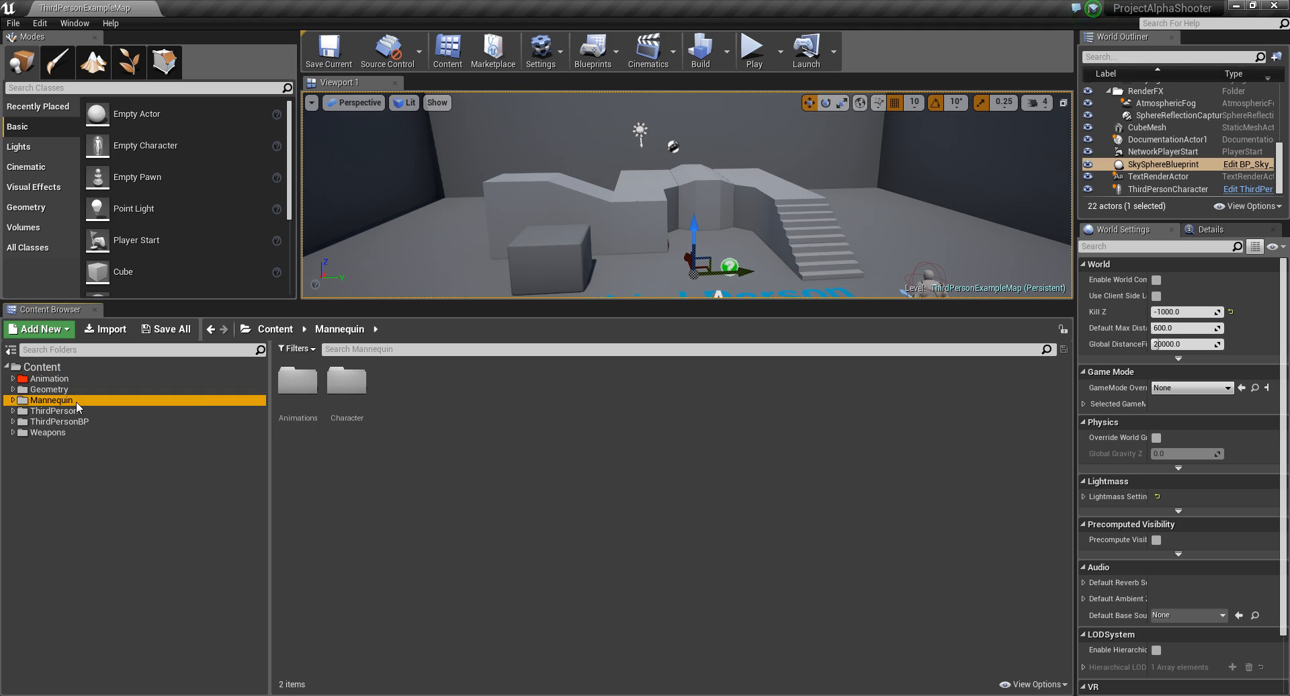
right_click(75, 401)
mouse_move(128, 481)
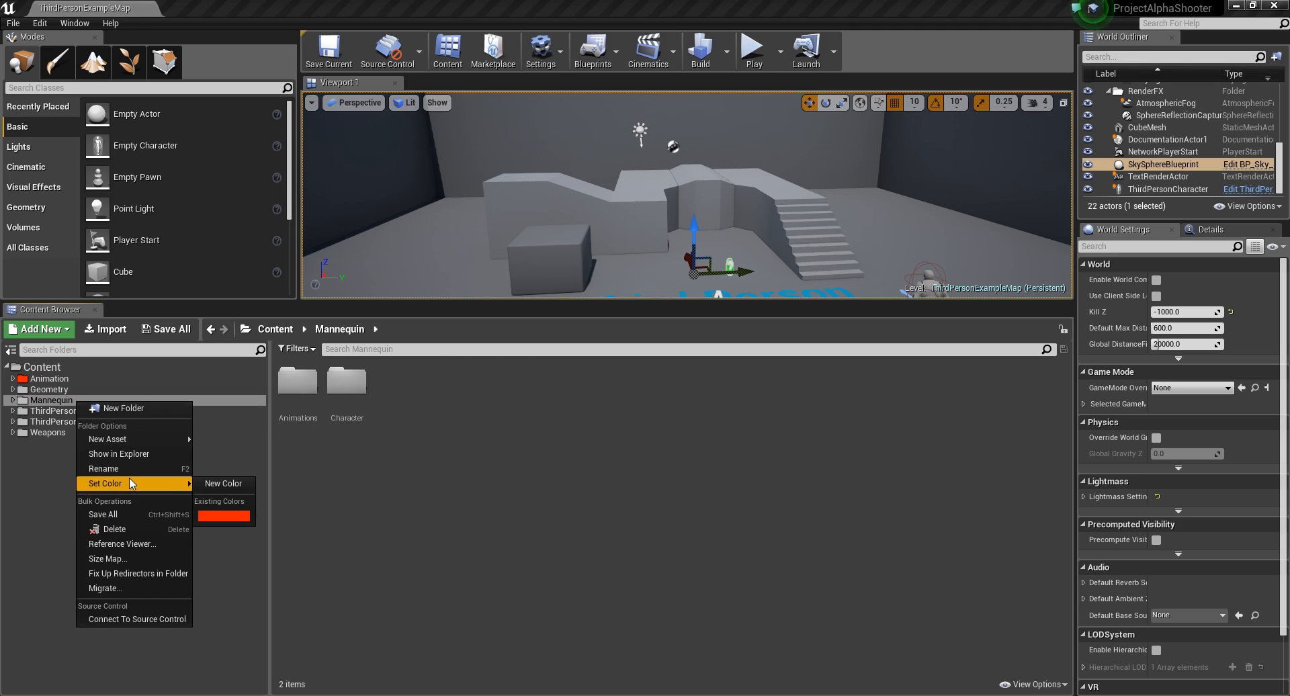
left_click(215, 484)
left_click(288, 506)
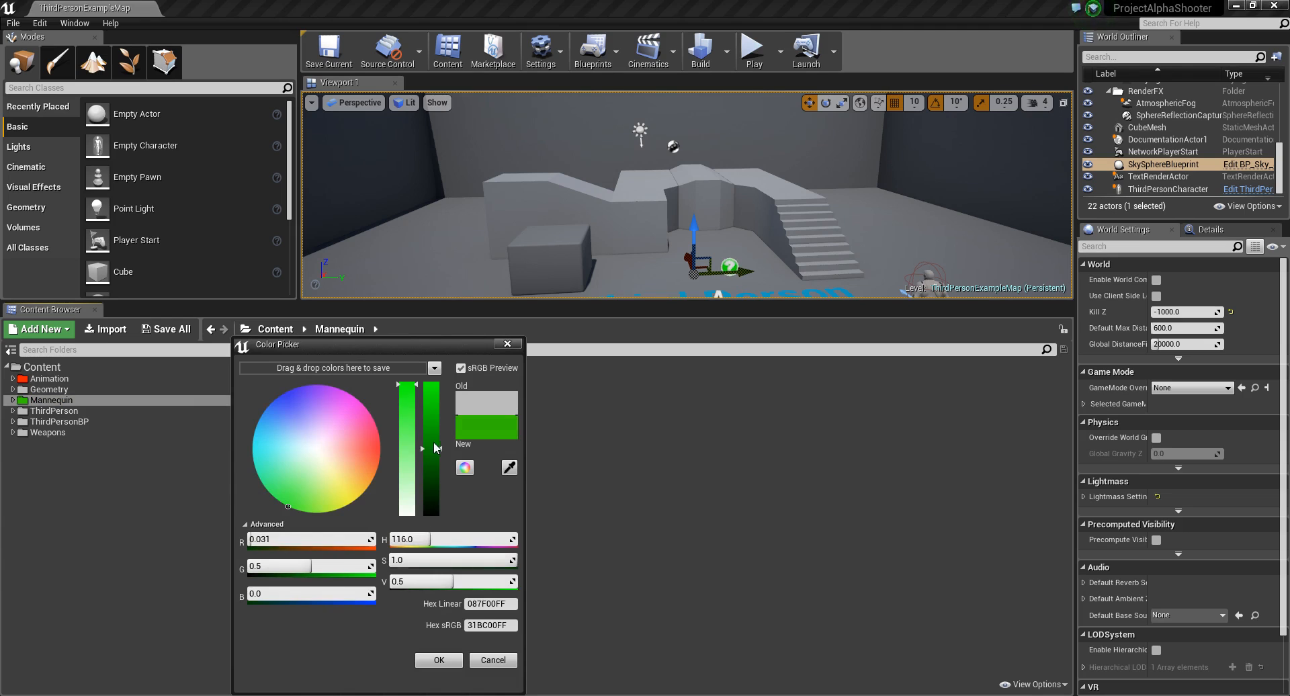
left_click_drag(434, 448, 434, 410)
left_click(439, 659)
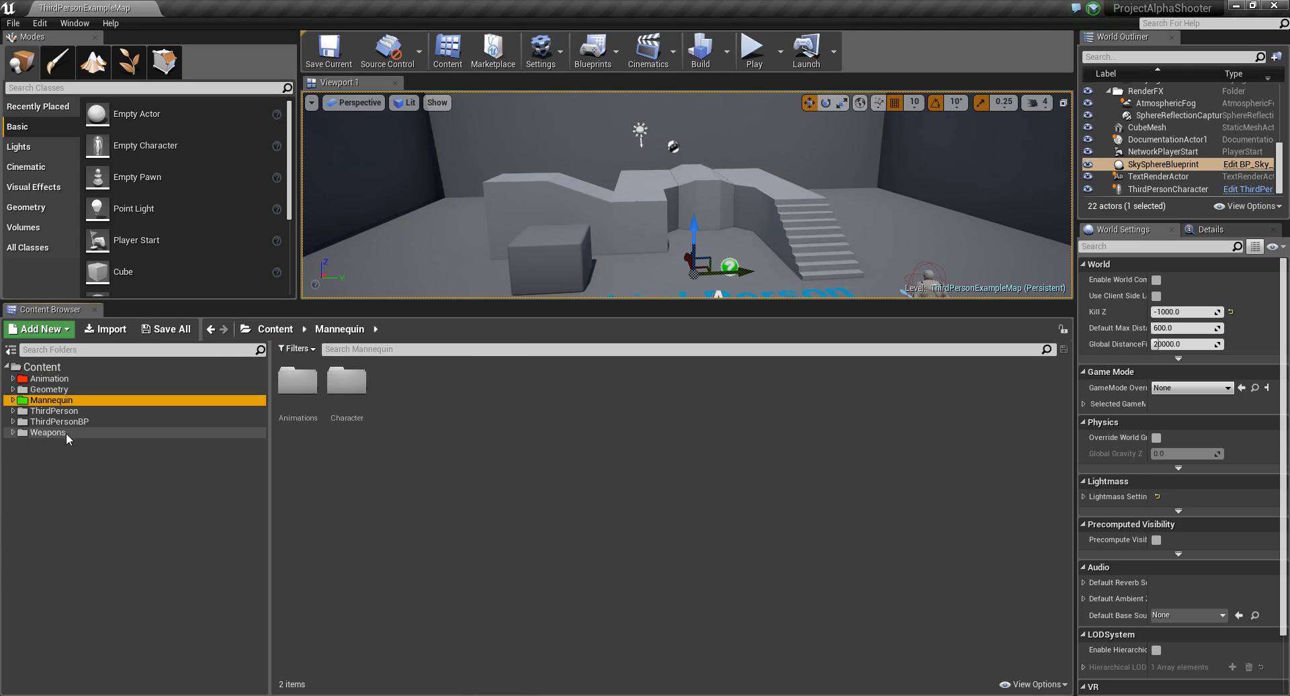
Rename the ThirdPersonBP folder to GameBluPrint and close the Message Log.
left_click(82, 421)
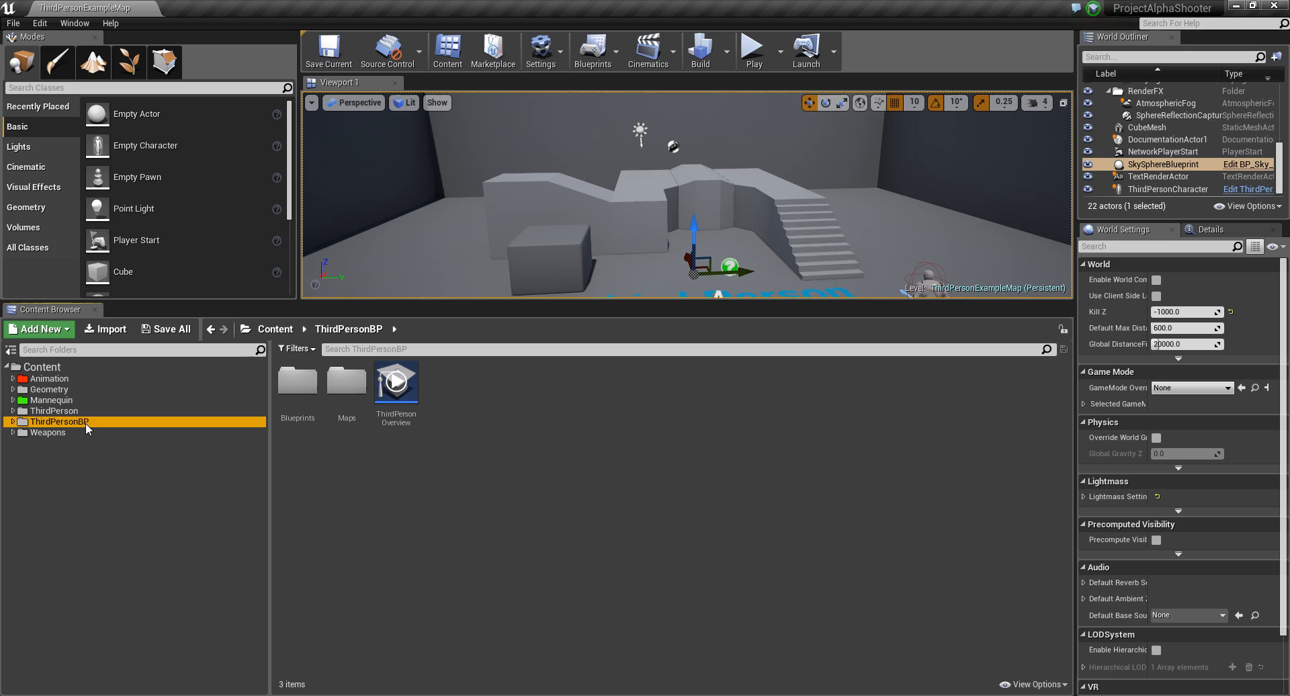
right_click(86, 430)
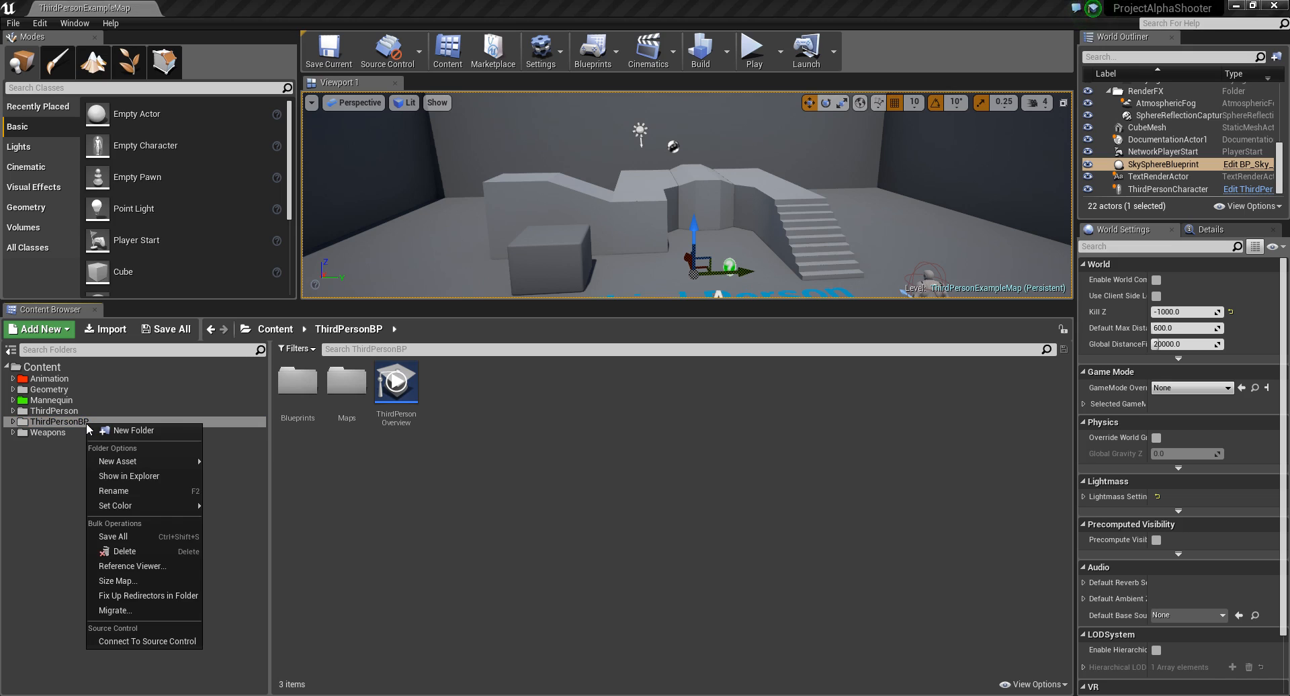
left_click(132, 490)
type("Game")
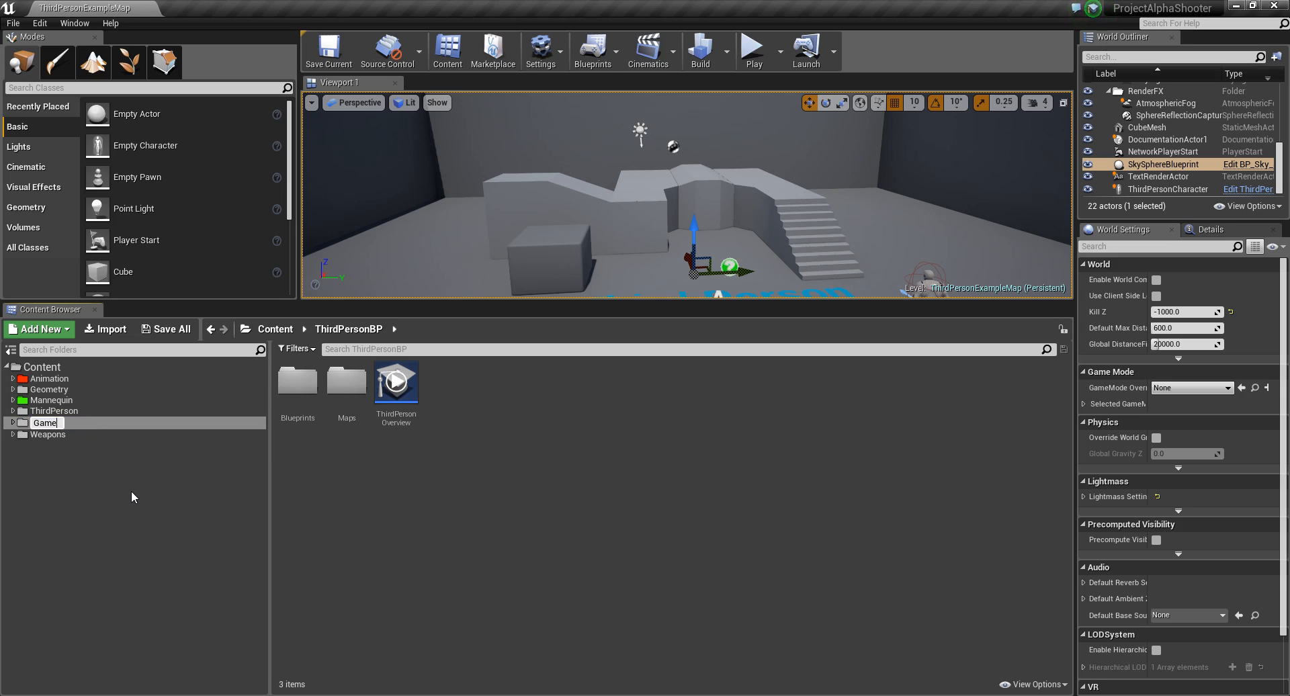
type("BluPrint")
key("Return")
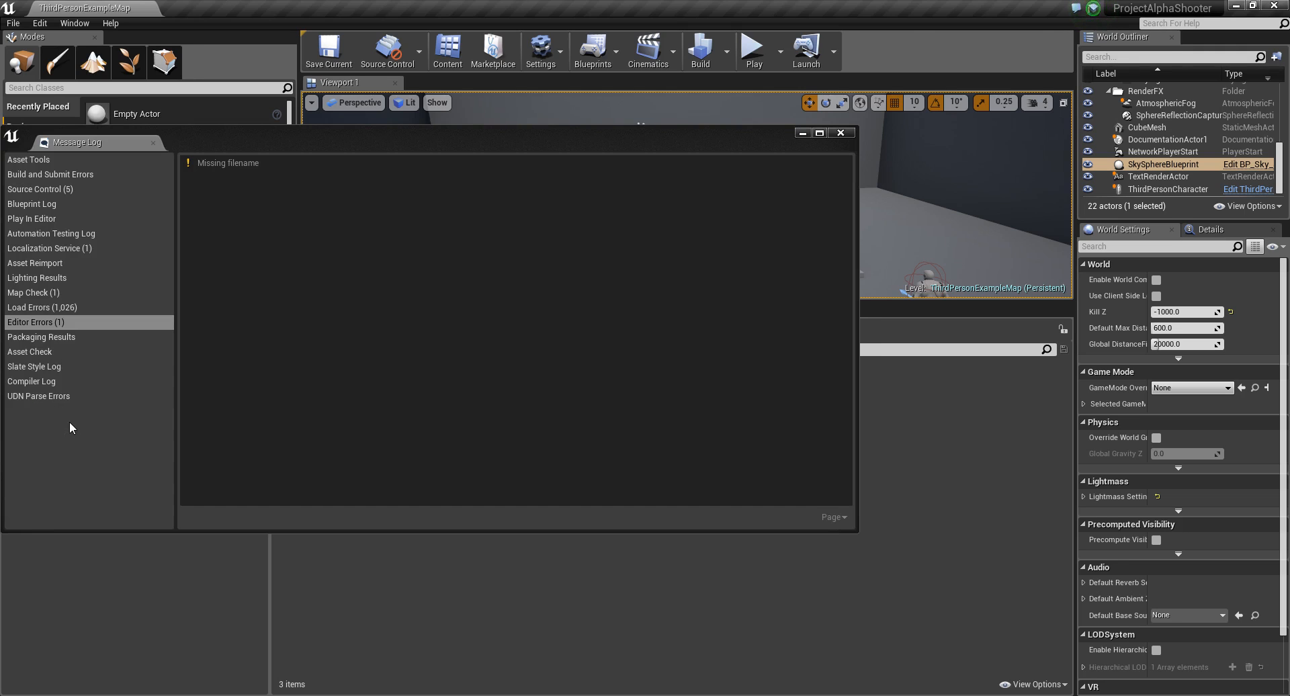
left_click(840, 132)
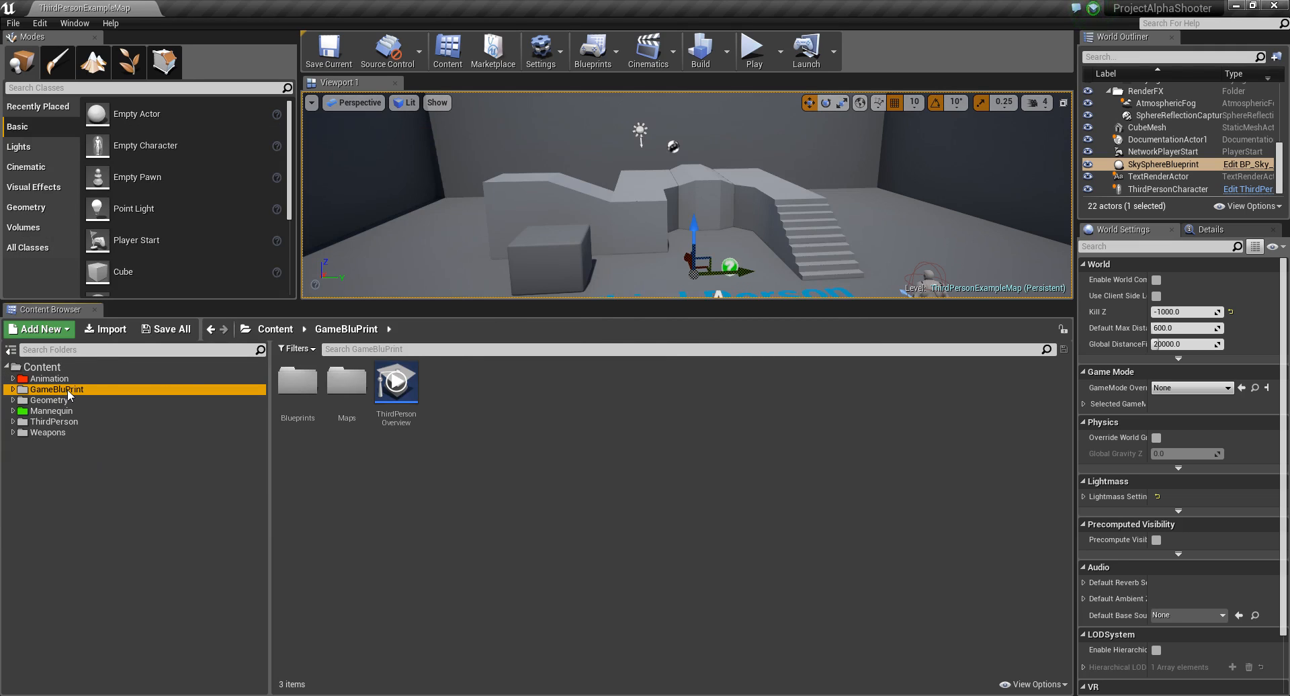
Correct the GameBluPrint folder's name to GameBluePrint and close the Message Log.
right_click(67, 389)
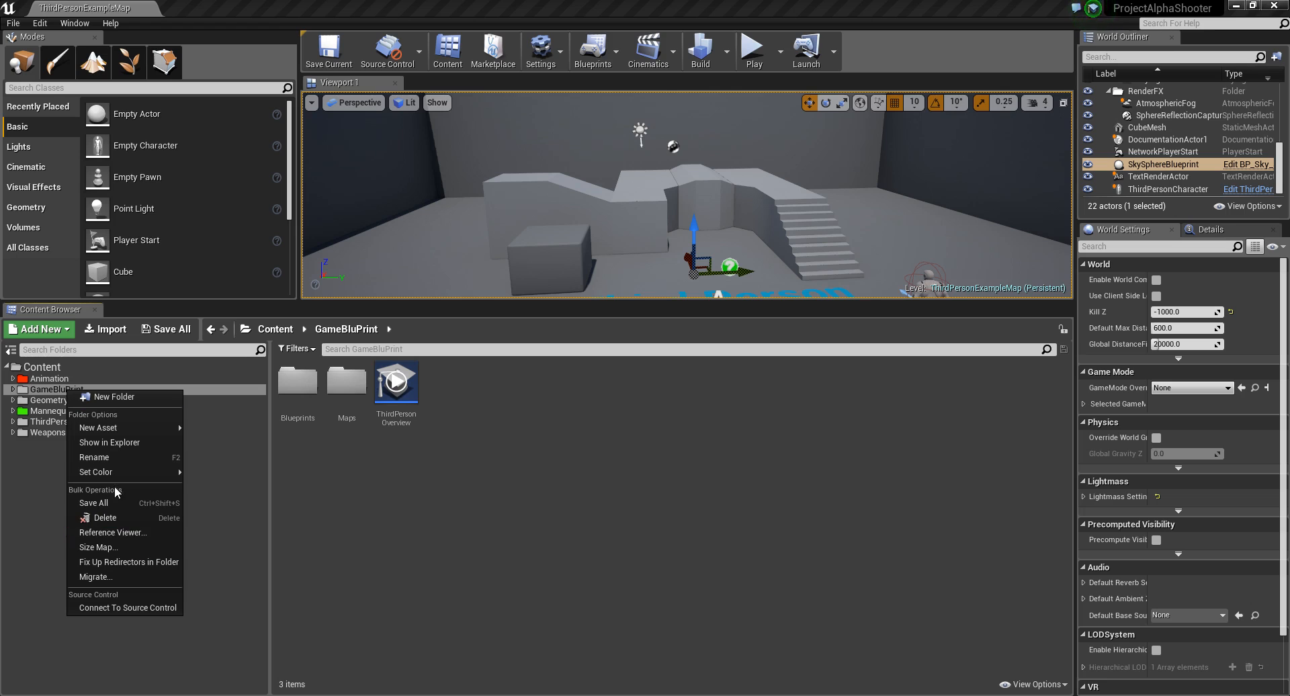
left_click(94, 457)
left_click(69, 391)
type("e")
key("Return")
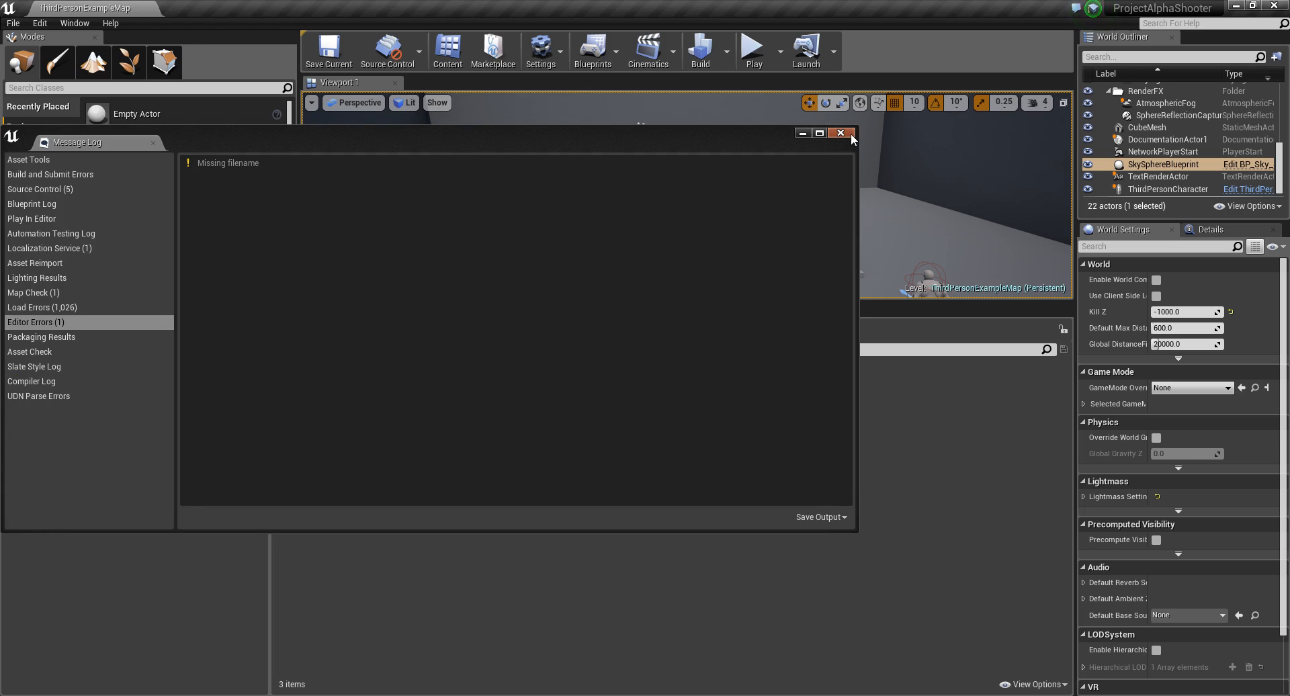
left_click(216, 167)
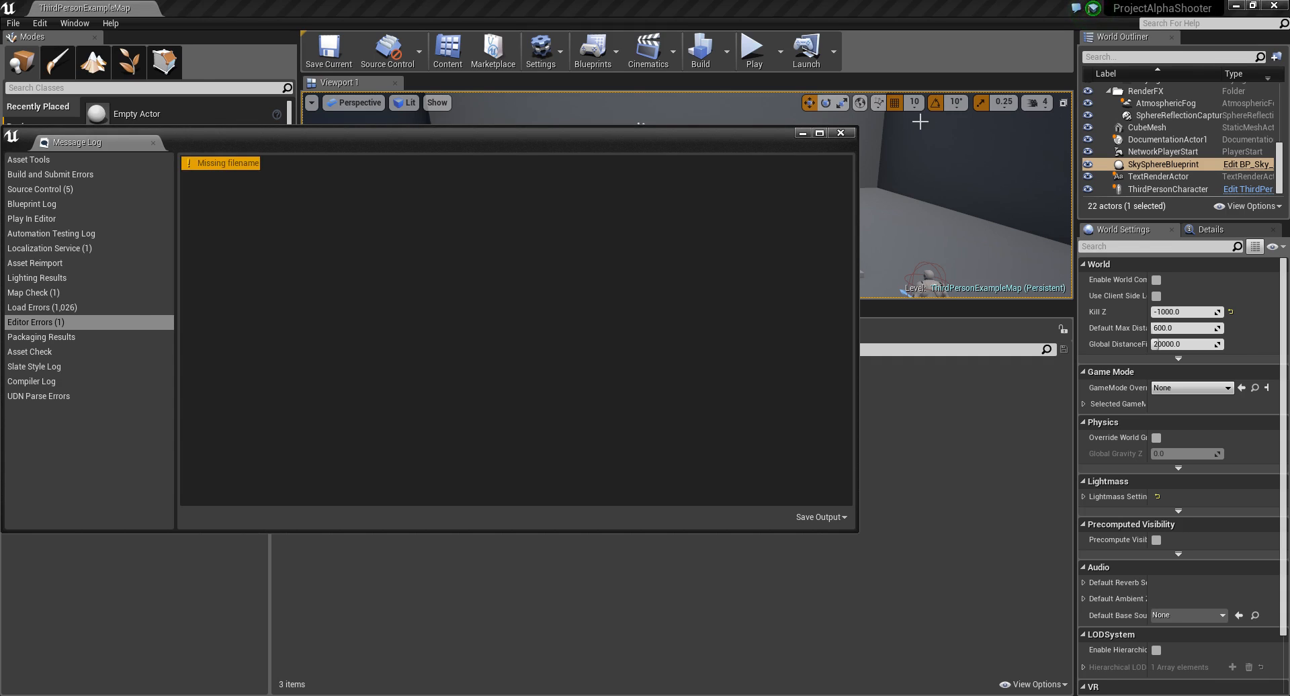
left_click(840, 133)
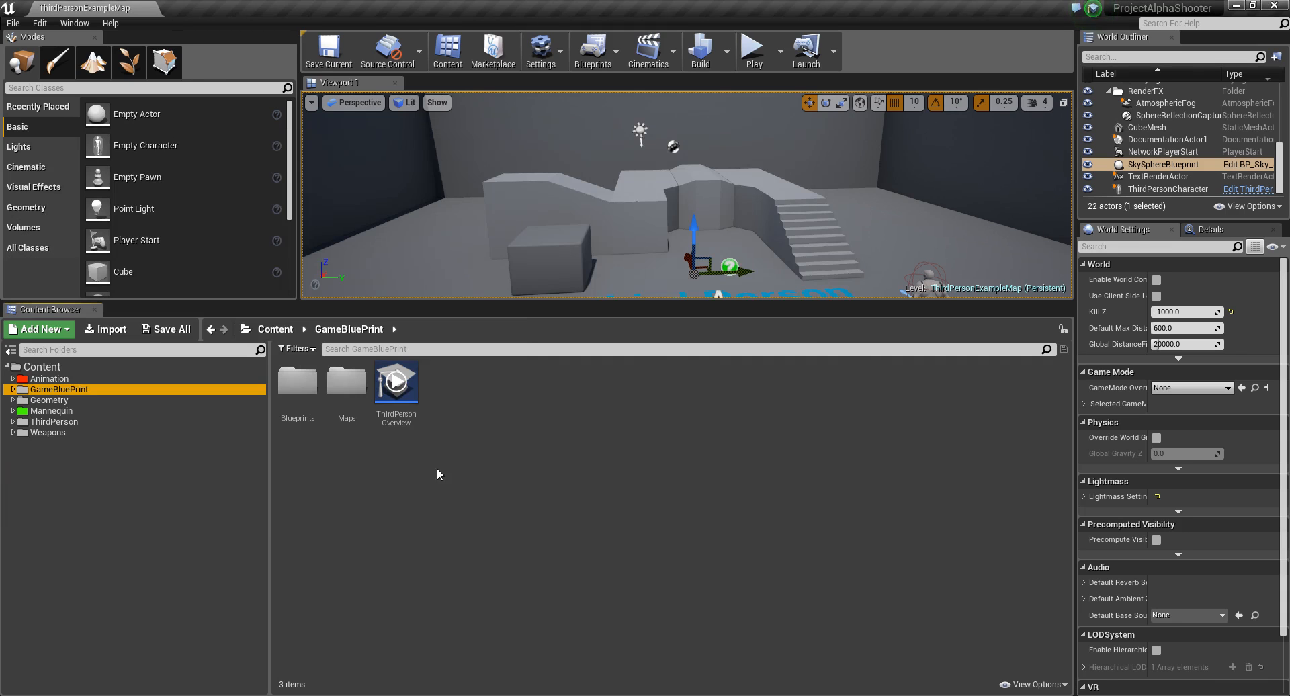
Set the GameBluePrint folder's color to a new fully bright blue, hex sRGB 00BBFFFF.
right_click(84, 388)
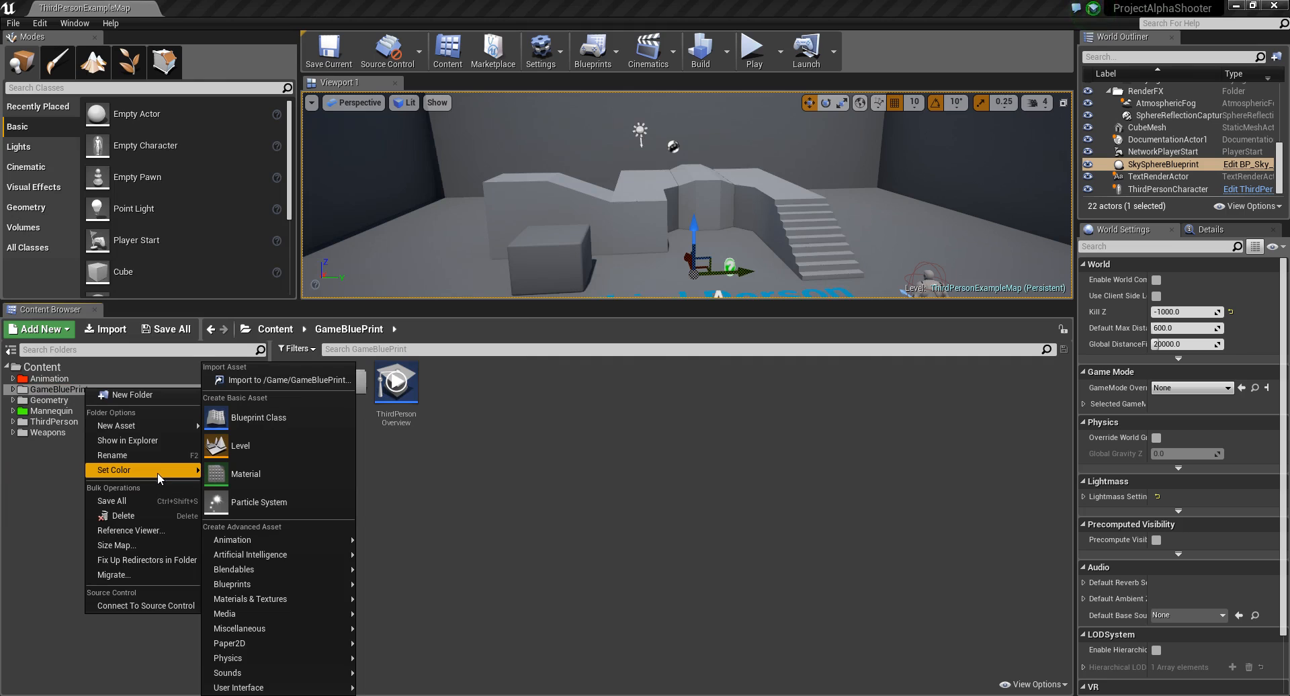
mouse_move(161, 472)
left_click(232, 473)
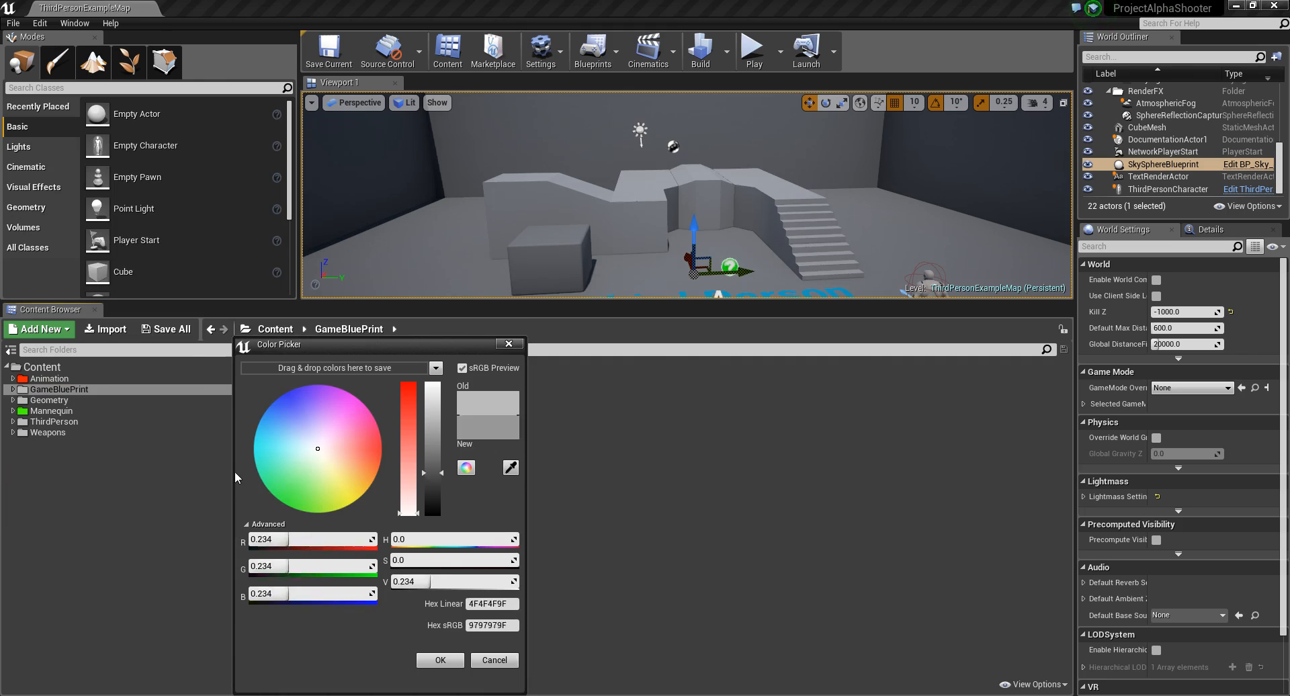
left_click_drag(316, 446, 233, 398)
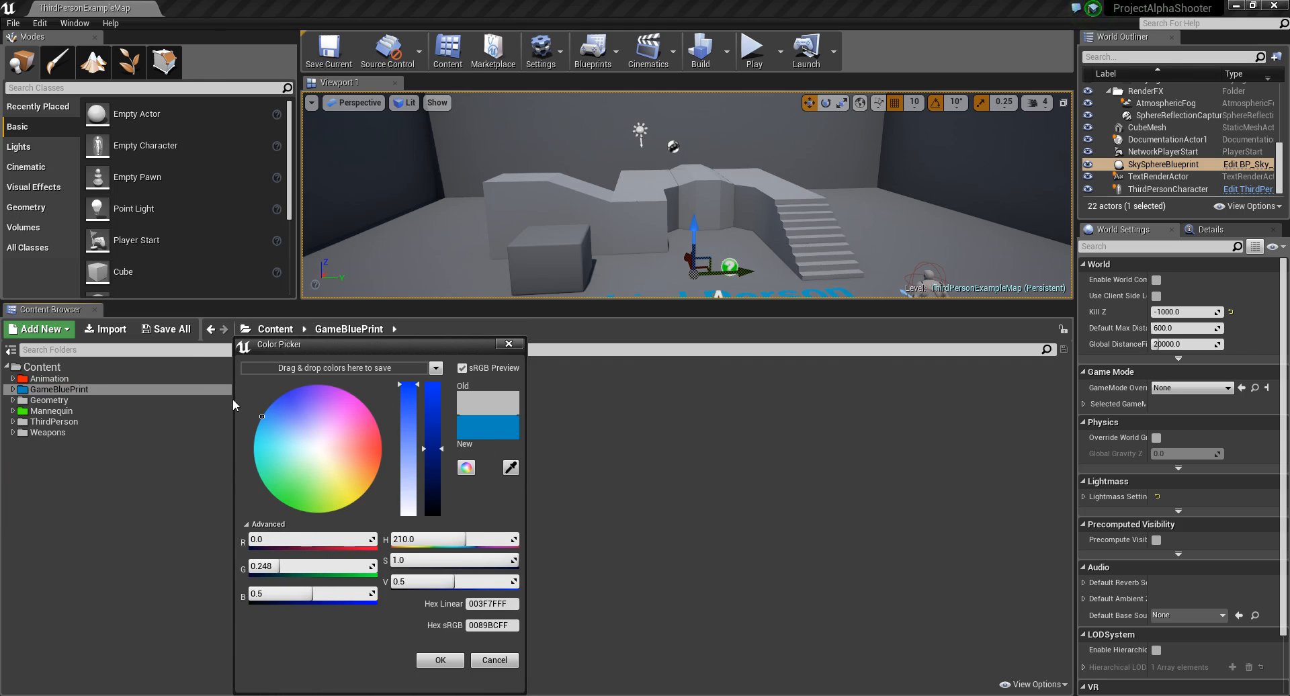
left_click_drag(444, 443, 437, 349)
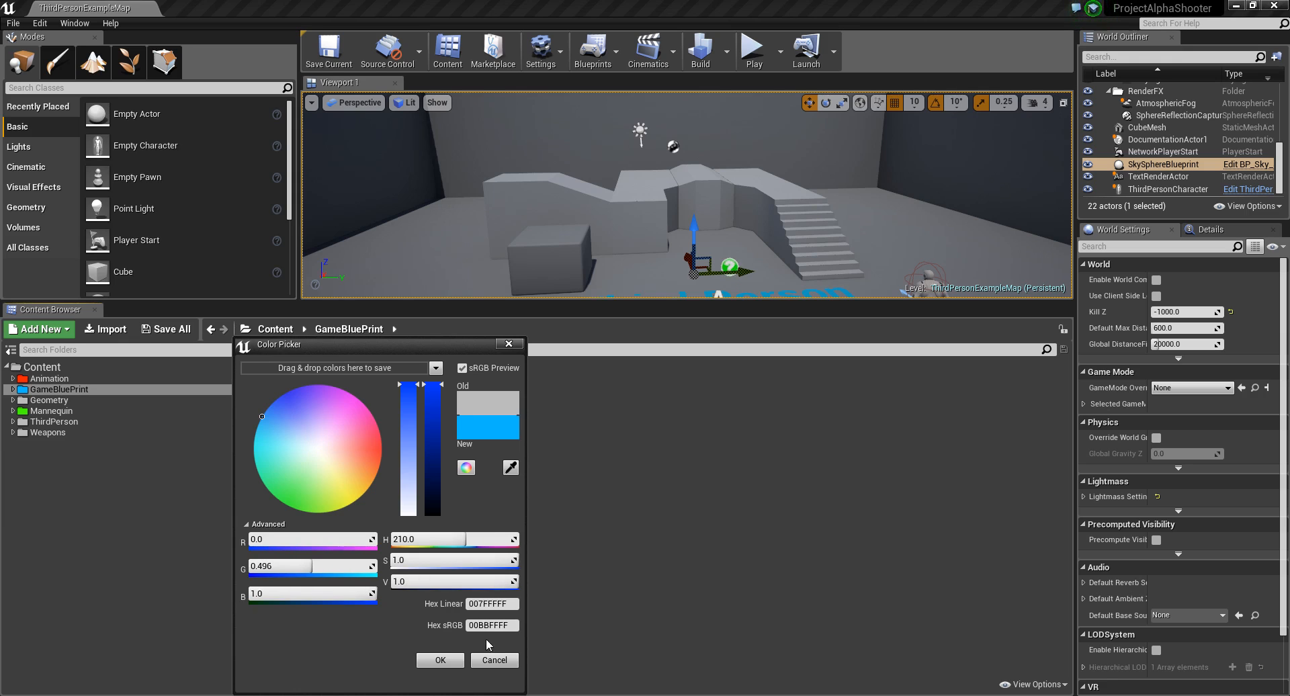
left_click(453, 659)
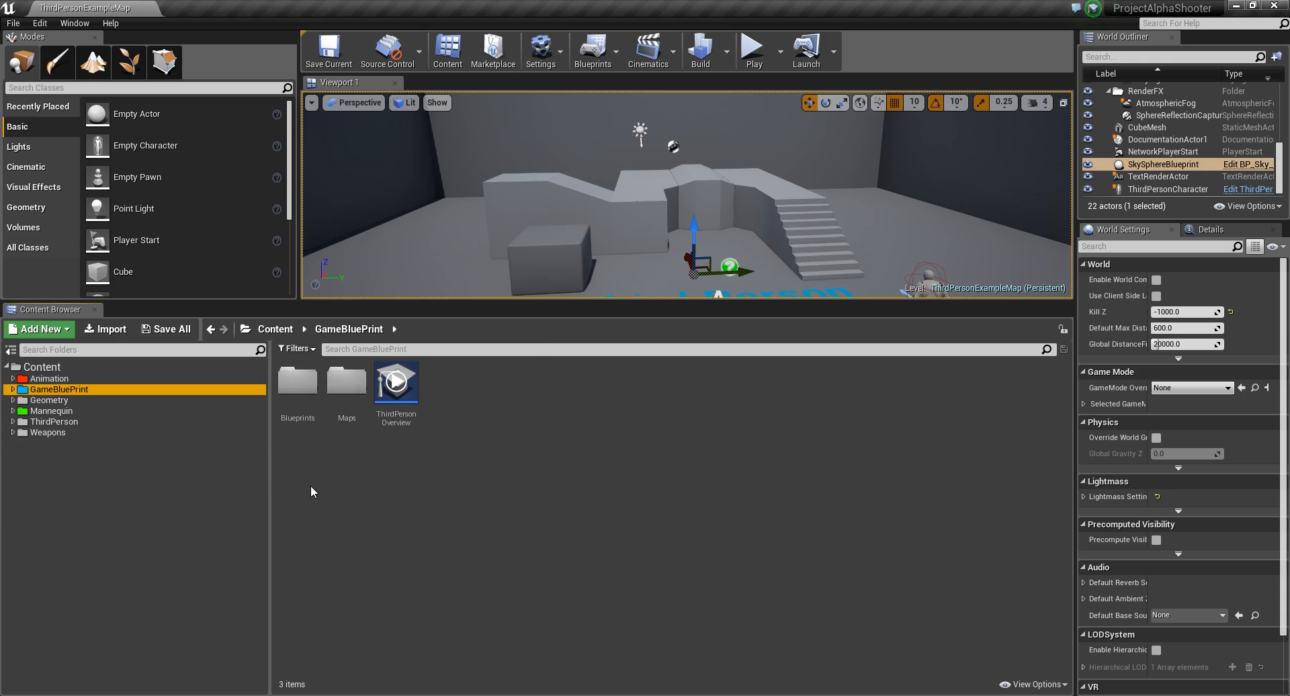
Set the Weapons folder's color to a new black.
left_click(49, 432)
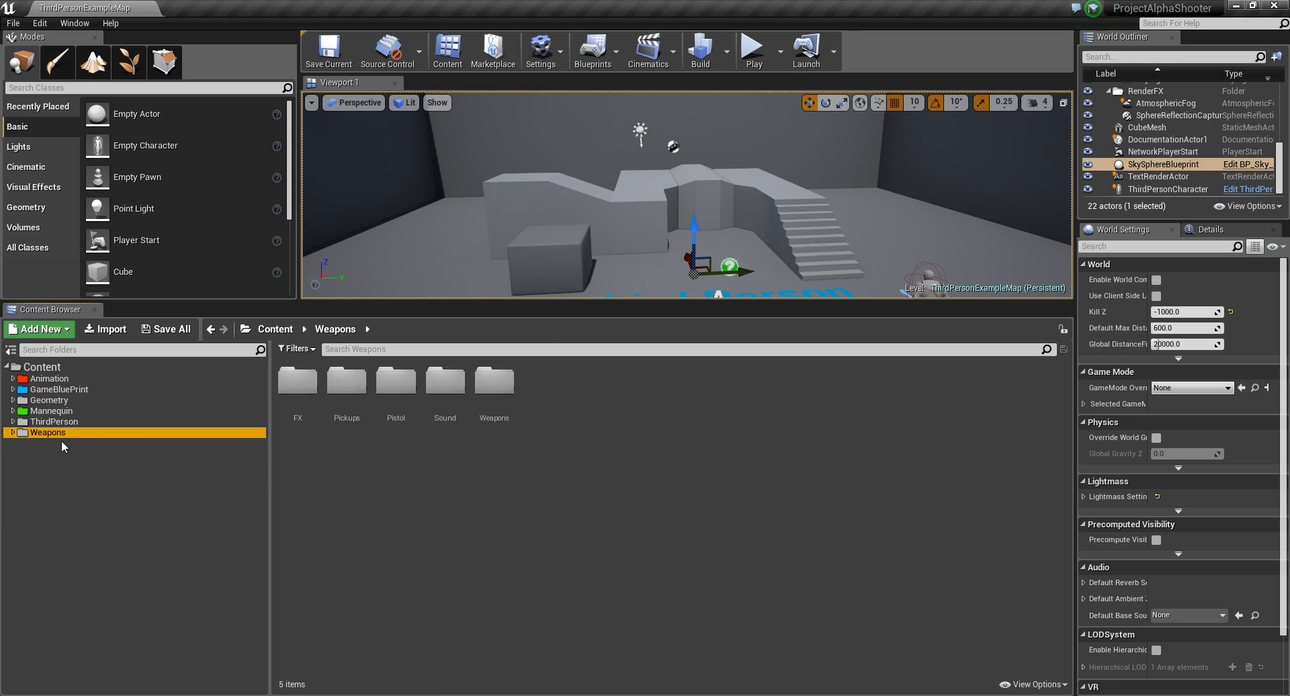
right_click(70, 433)
mouse_move(119, 472)
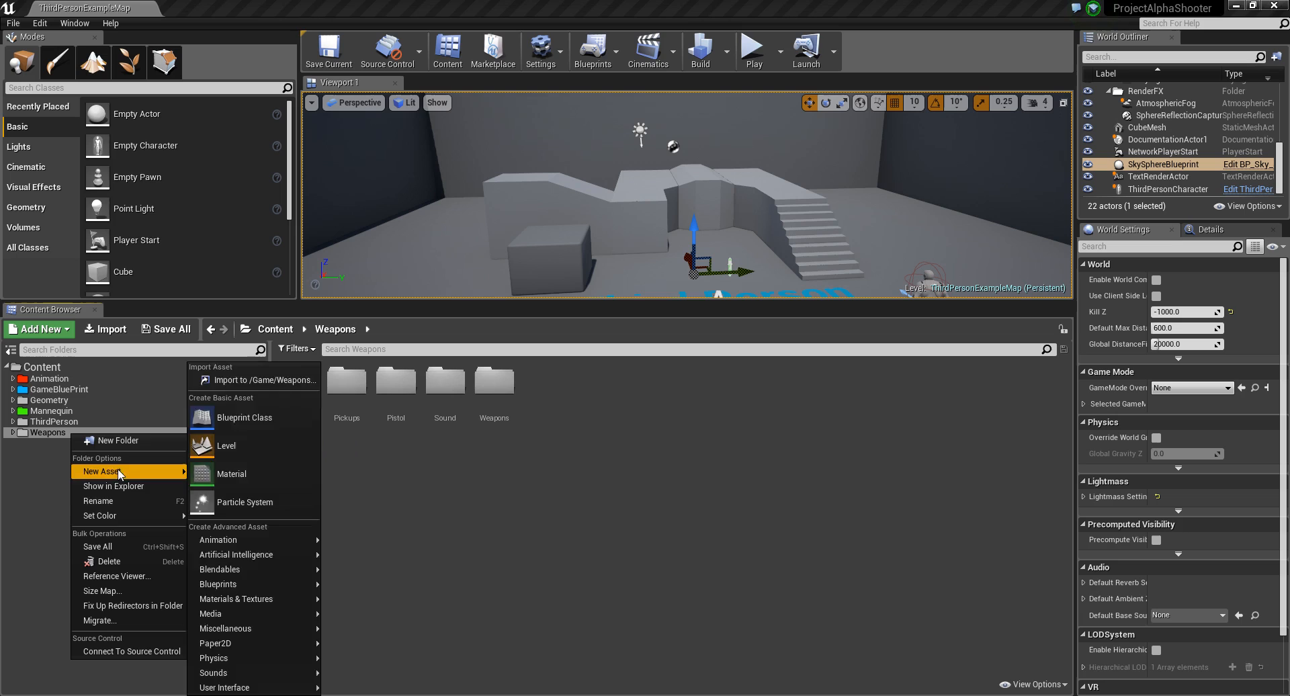
mouse_move(114, 515)
left_click(218, 517)
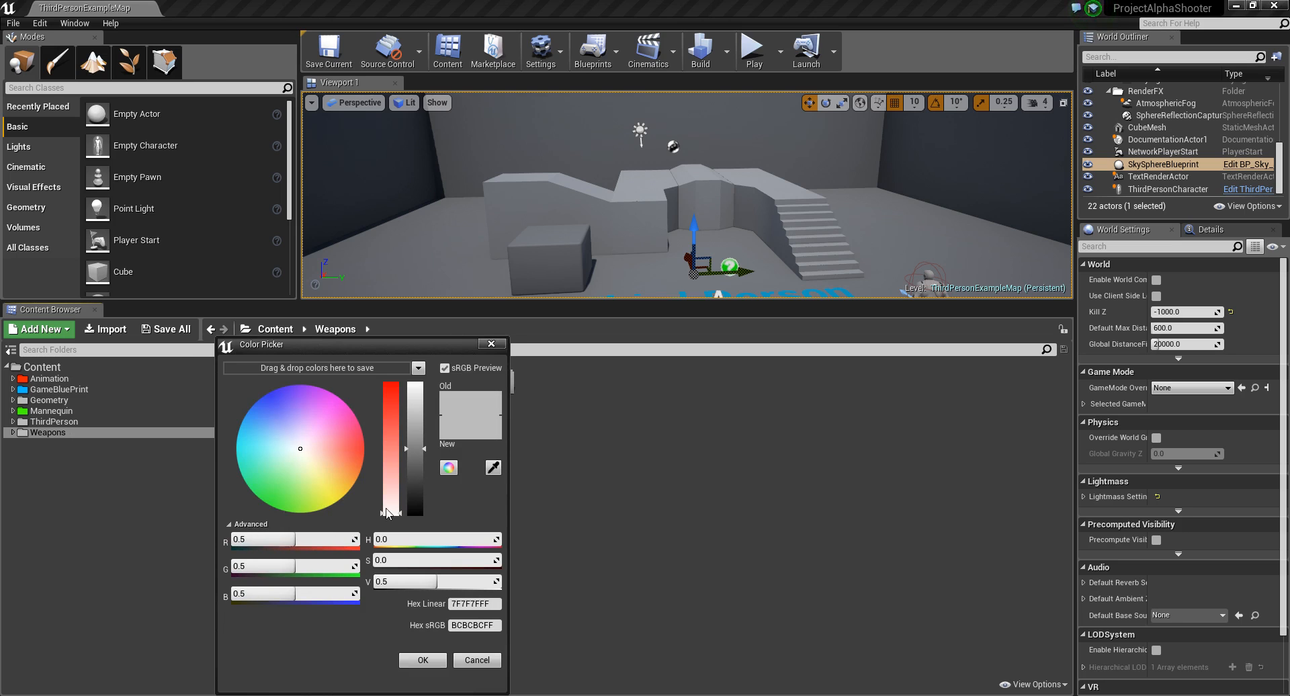
left_click_drag(414, 458, 407, 540)
left_click(430, 661)
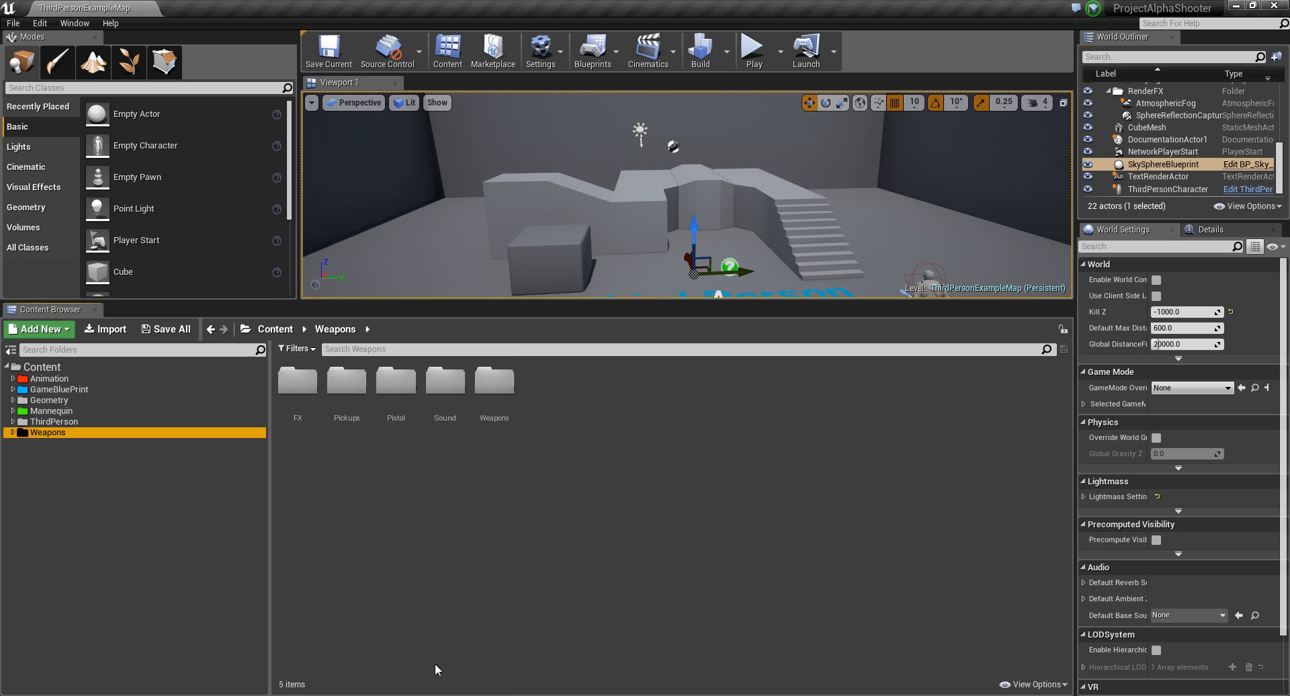
left_click(750, 490)
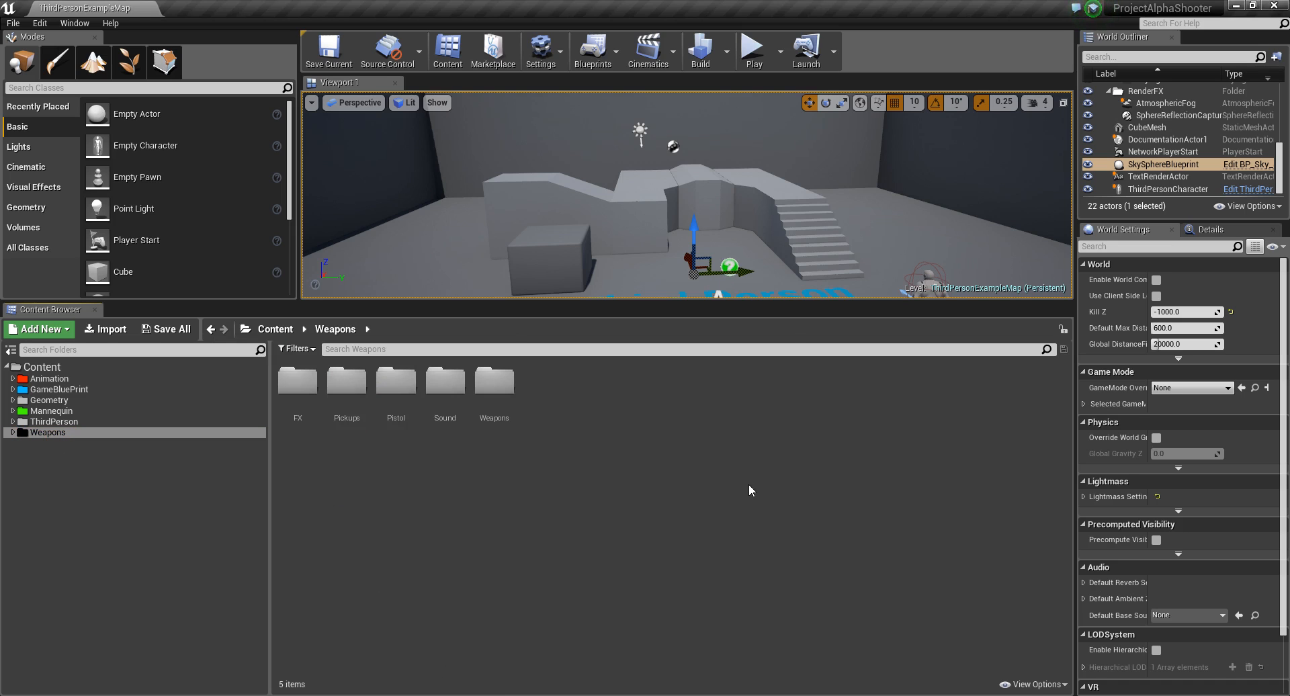
Enlarge the viewport and delete the ThirdPersonOverview asset from the GameBluePrint folder.
left_click_drag(741, 302, 739, 395)
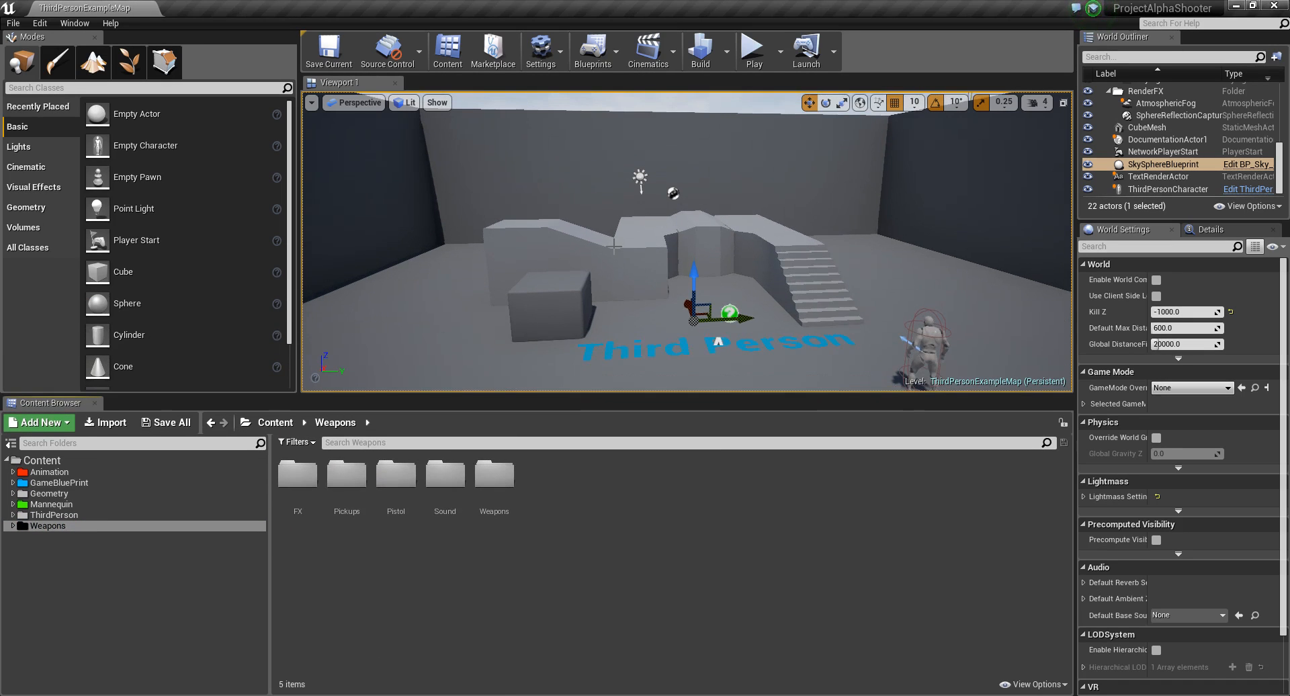
right_click_drag(588, 244, 604, 268)
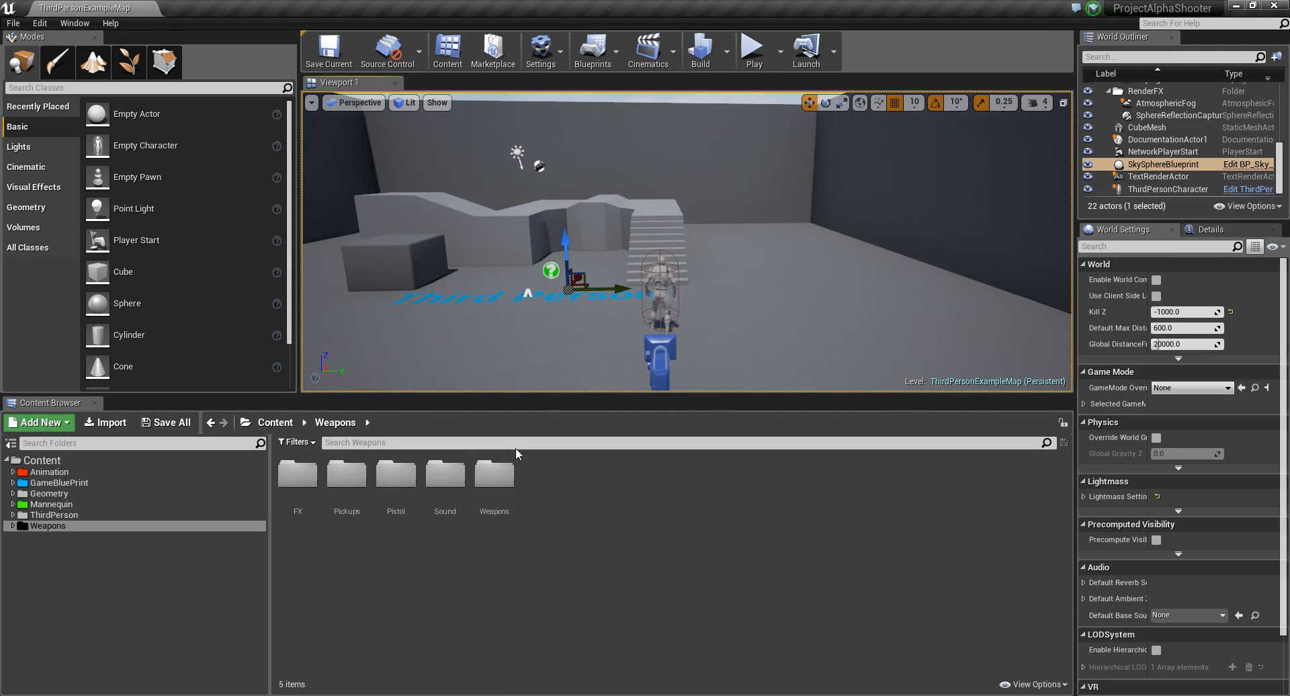
left_click(38, 483)
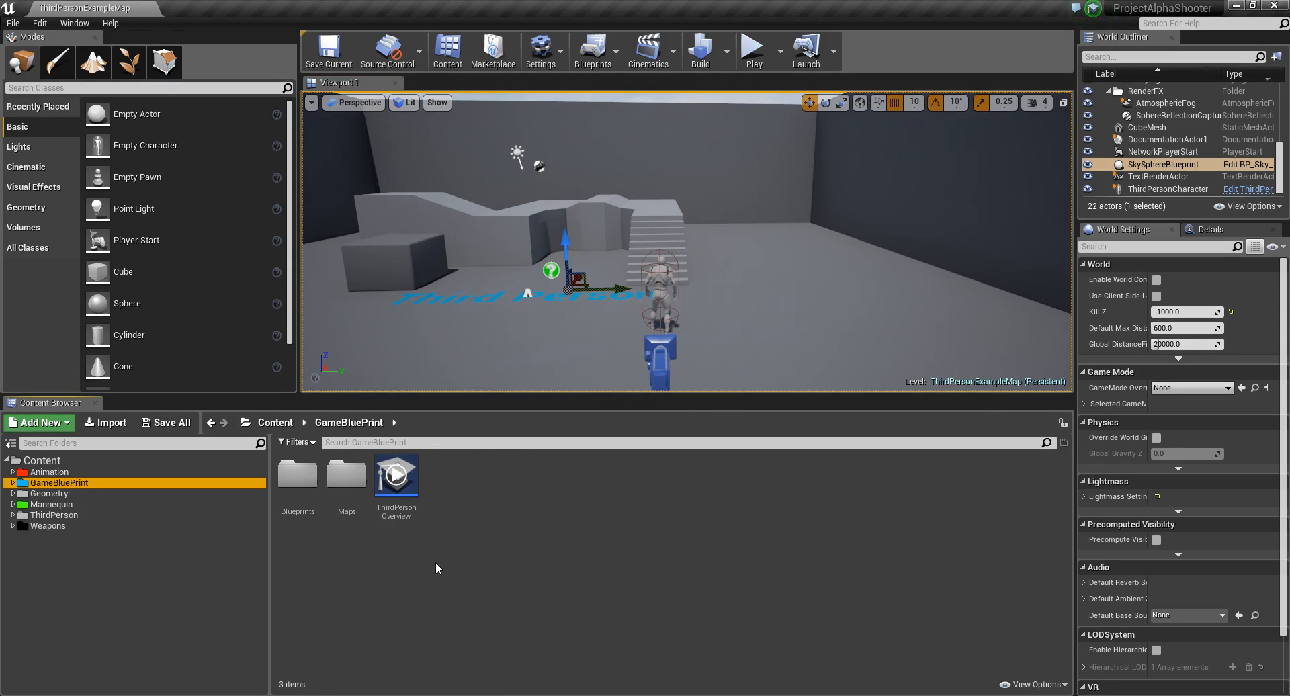
left_click(412, 495)
key("Delete")
left_click(541, 566)
Set the Maps folder's color to a new fully bright yellow, hex sRGB FFF000FF.
left_click(350, 481)
right_click(358, 483)
mouse_move(473, 340)
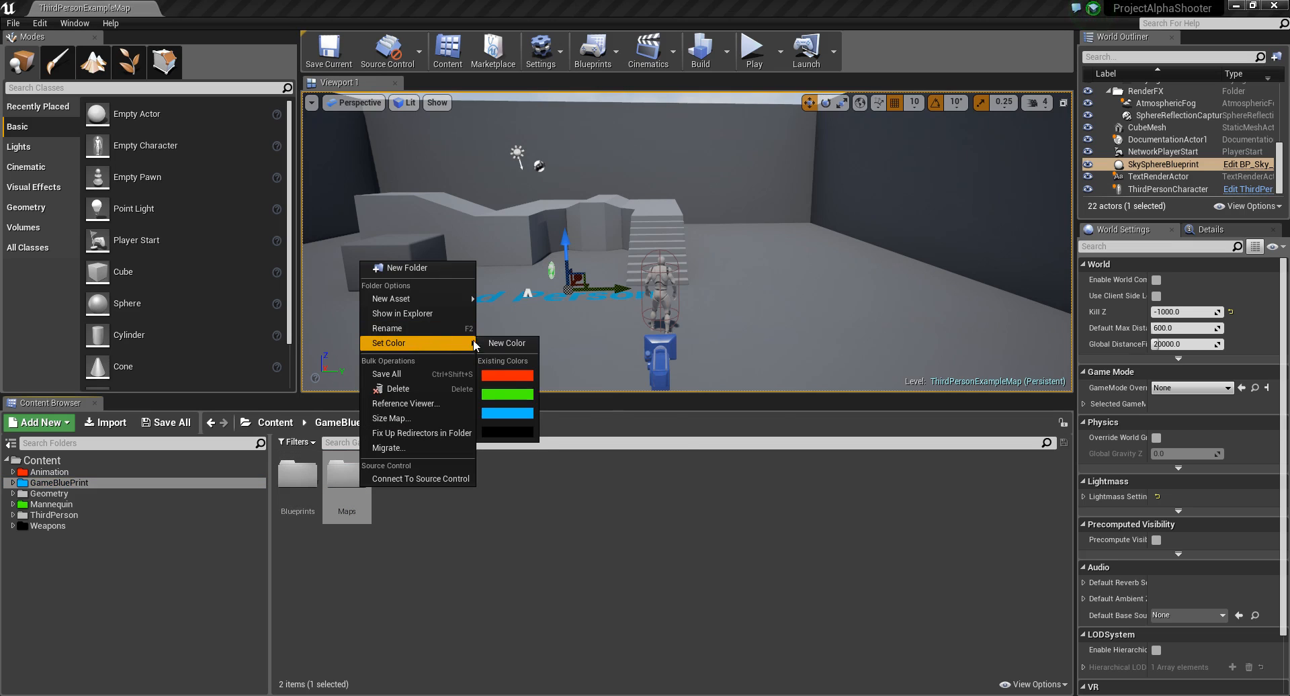
left_click(524, 342)
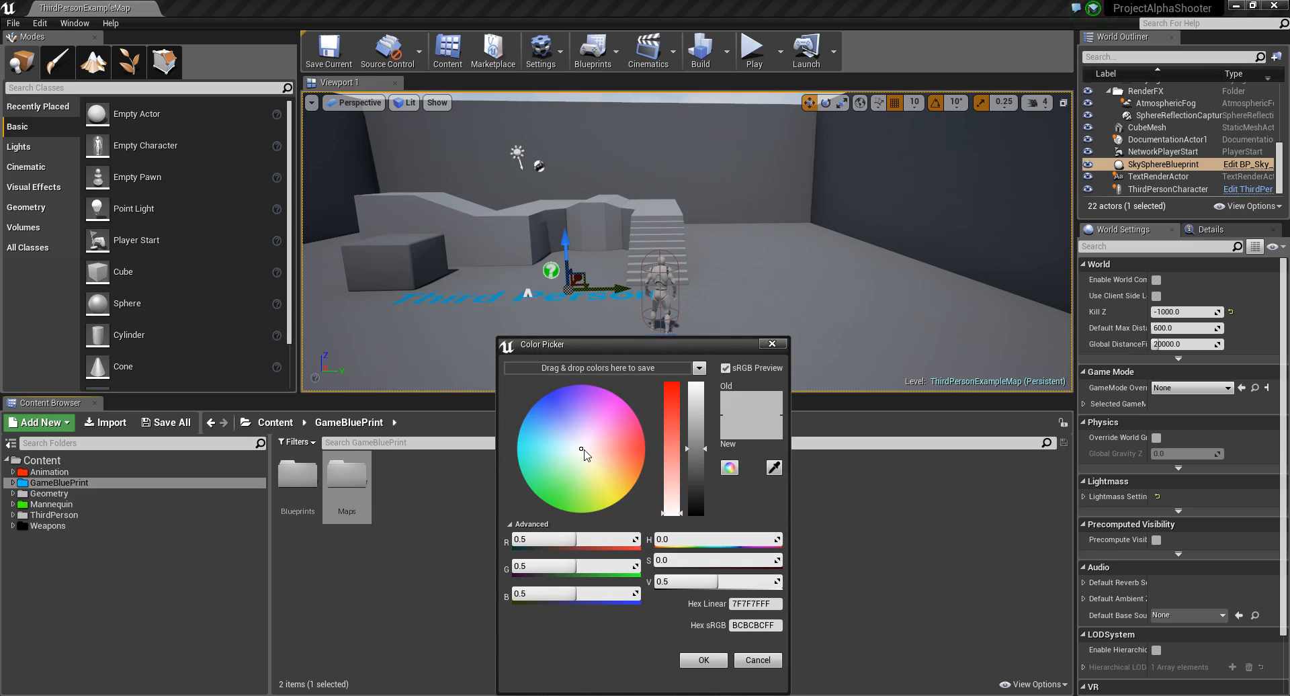
left_click_drag(581, 452, 509, 555)
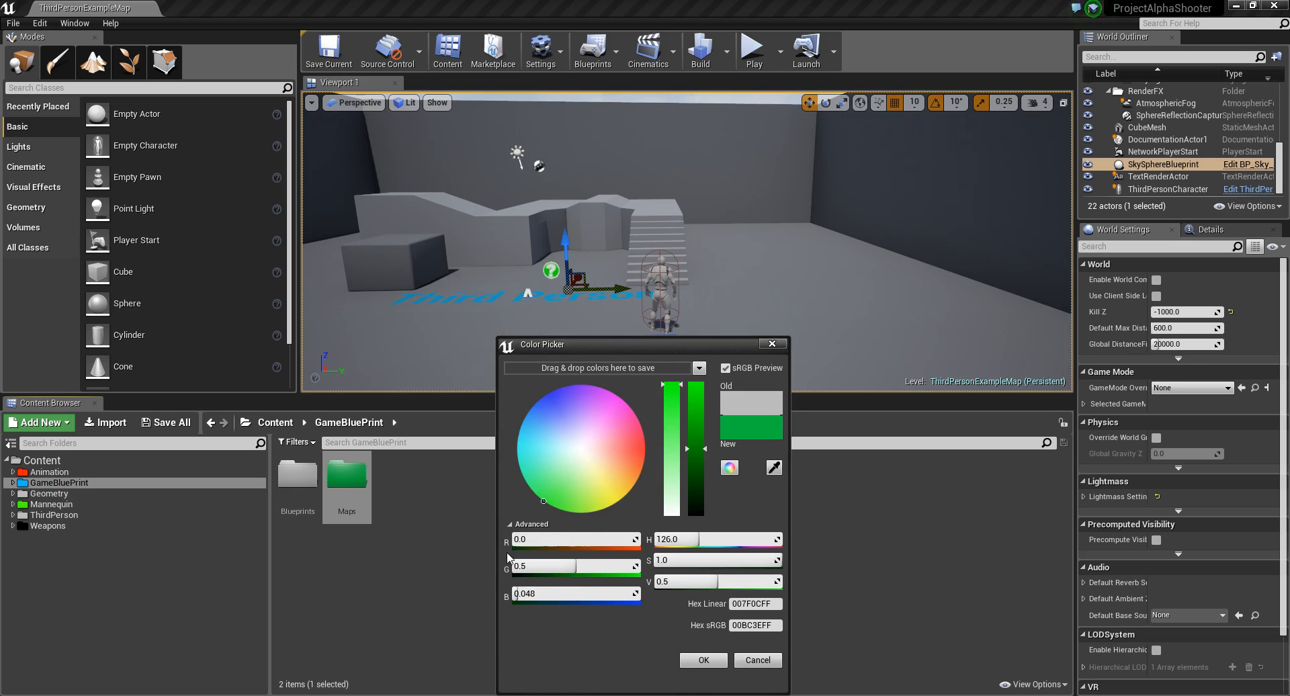
left_click_drag(732, 539, 707, 539)
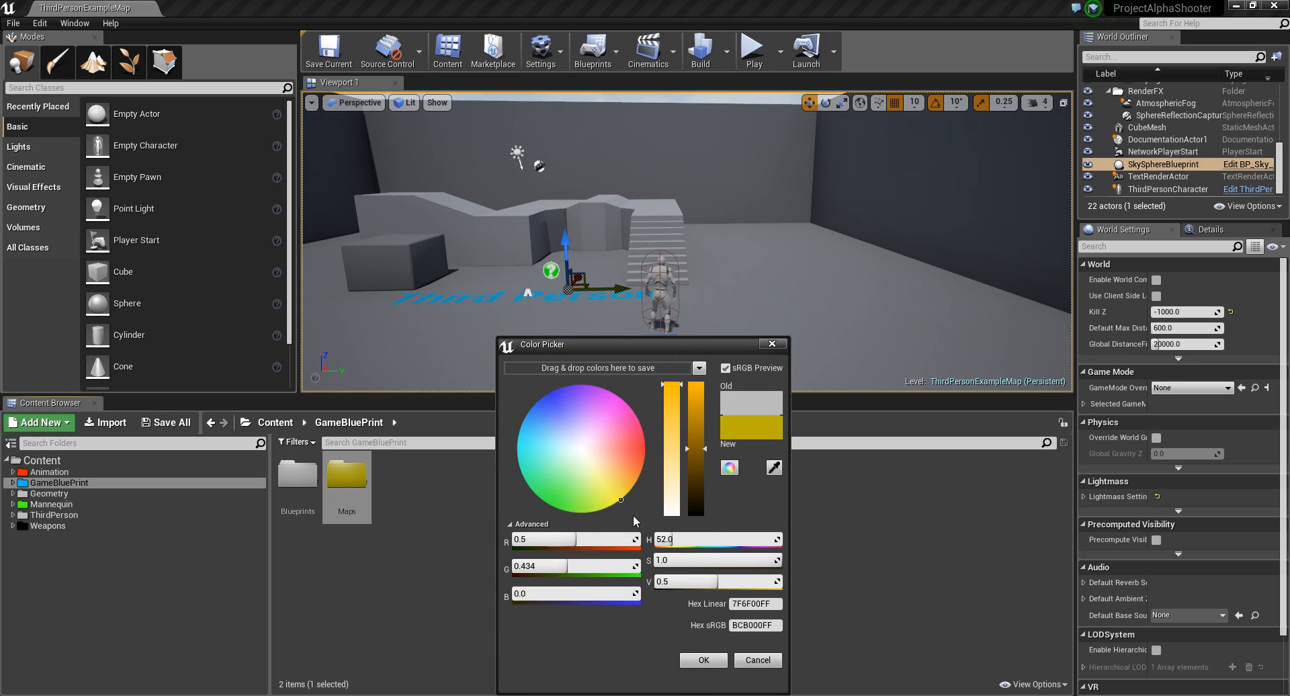
left_click_drag(731, 581, 776, 581)
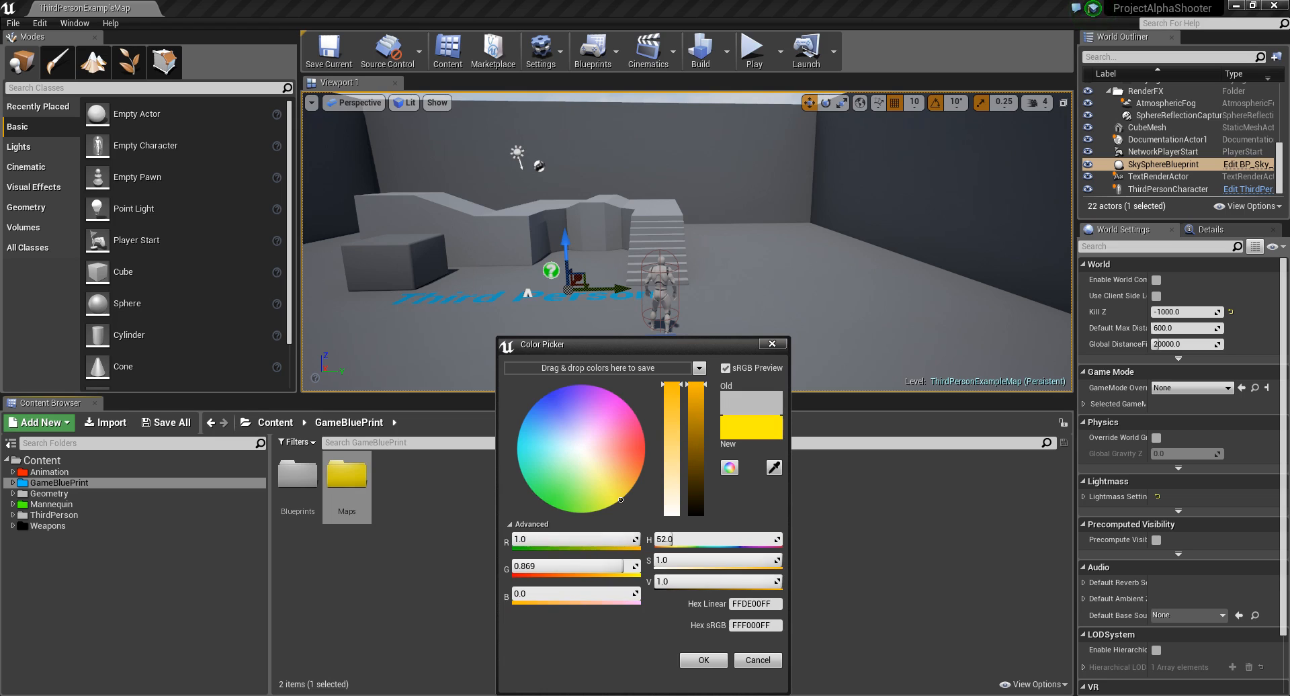
left_click(703, 659)
left_click(415, 555)
Open the Blueprints folder and rename the ThirdPersonCharacter blueprint to SGCharacter.
left_click(299, 490)
right_click(299, 493)
left_click(305, 539)
double_click(300, 495)
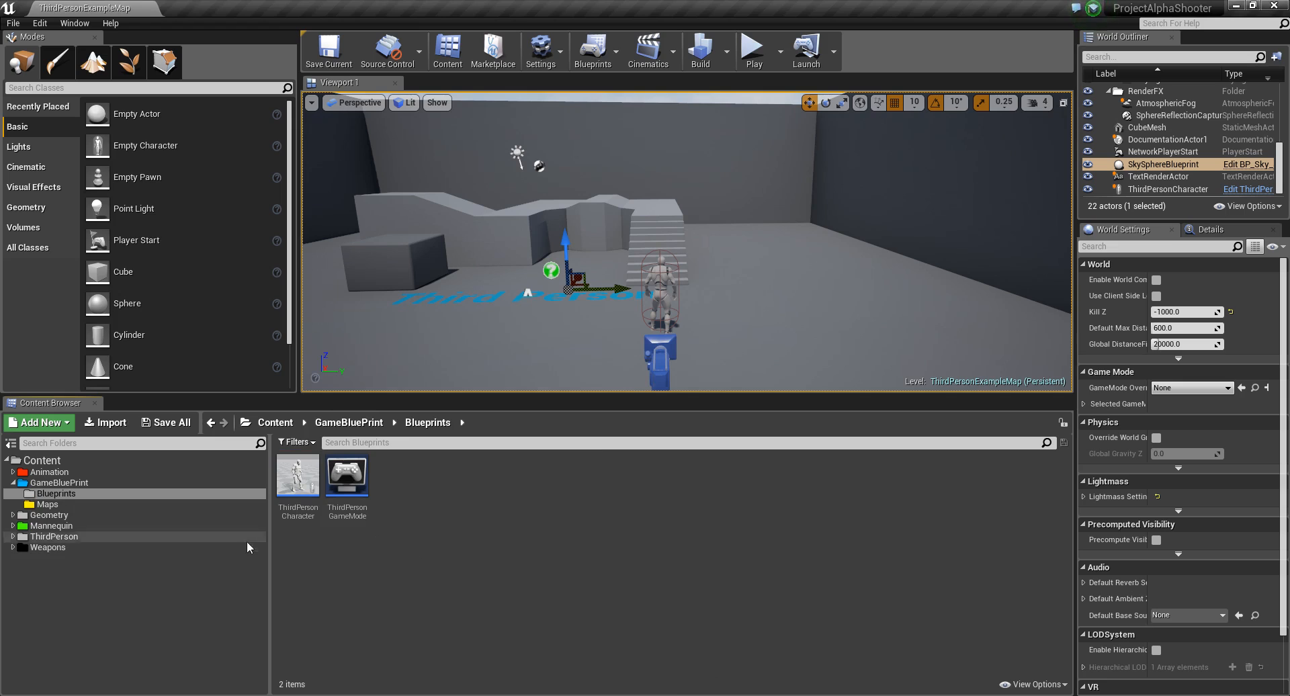
left_click(305, 514)
left_click(302, 508)
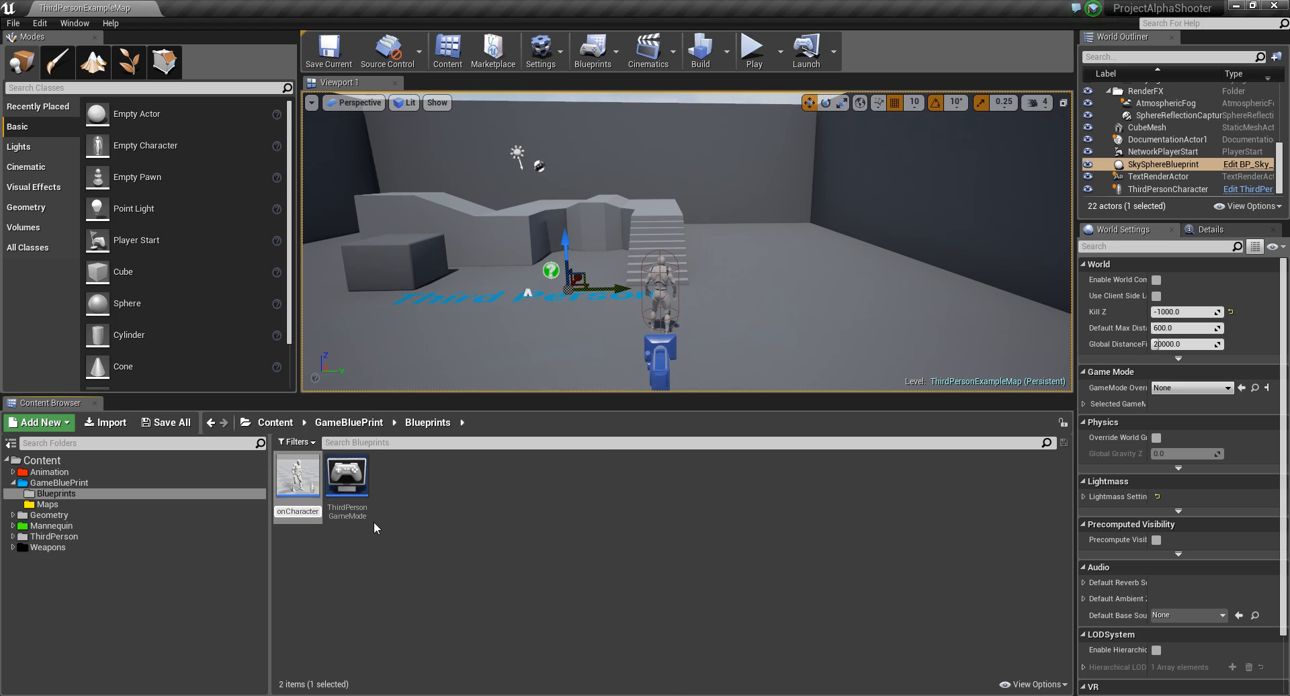
key("BackSpace")
key("BackSpace")
type("SG")
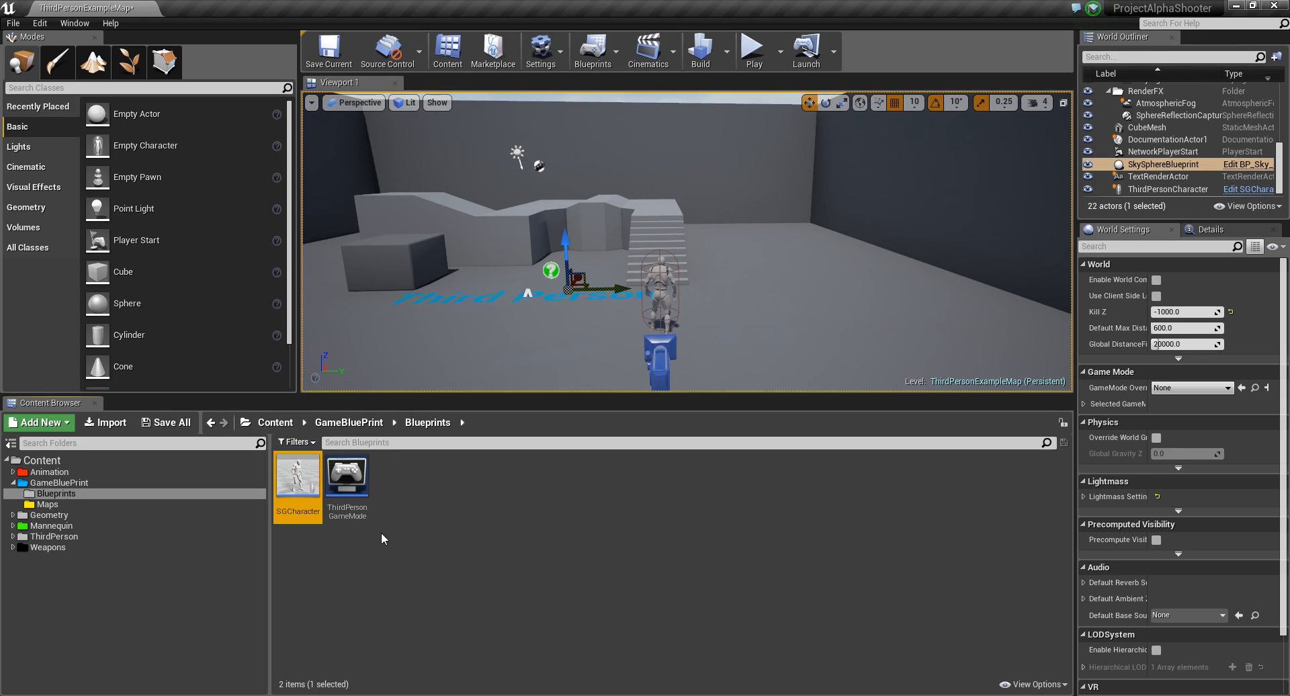
Rename the ThirdPersonGameMode blueprint to SGGameMode.
left_click(349, 513)
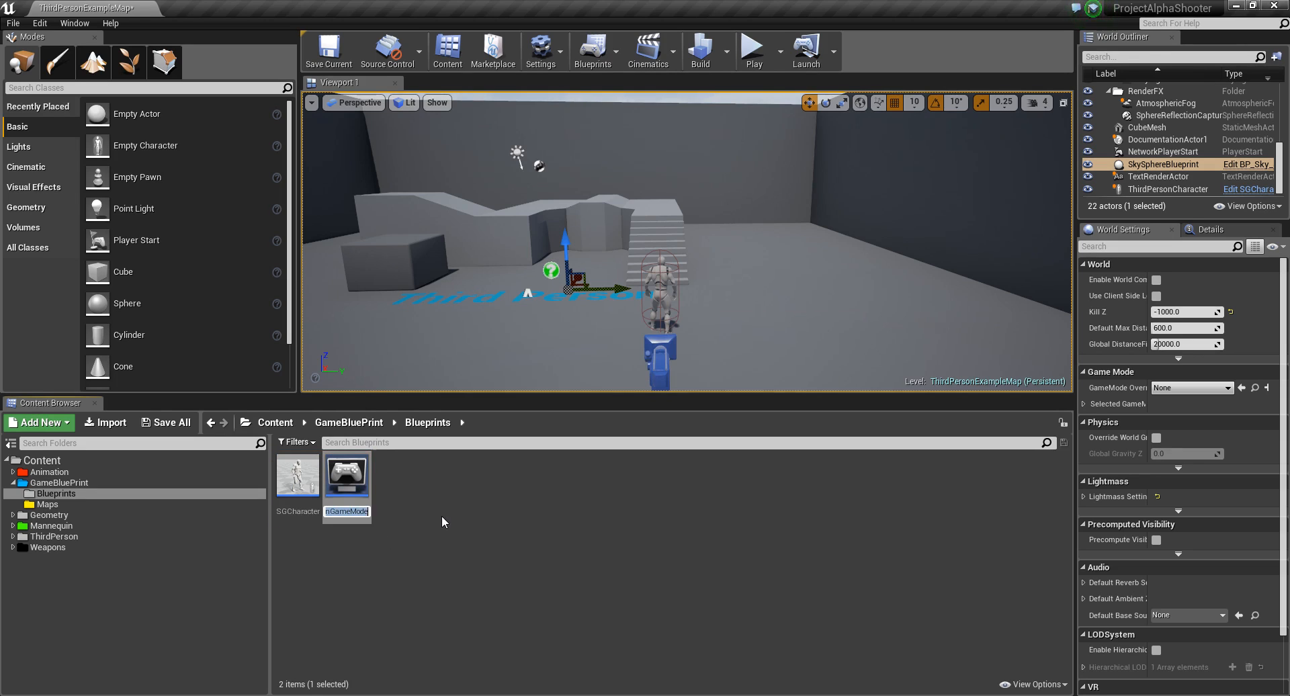
key("F2")
key("BackSpace")
key("BackSpace")
key("BackSpace")
key("BackSpace")
key("BackSpace")
key("BackSpace")
key("BackSpace")
key("BackSpace")
key("BackSpace")
key("BackSpace")
key("BackSpace")
type("sg")
key("BackSpace")
key("BackSpace")
type("SG")
key("Return")
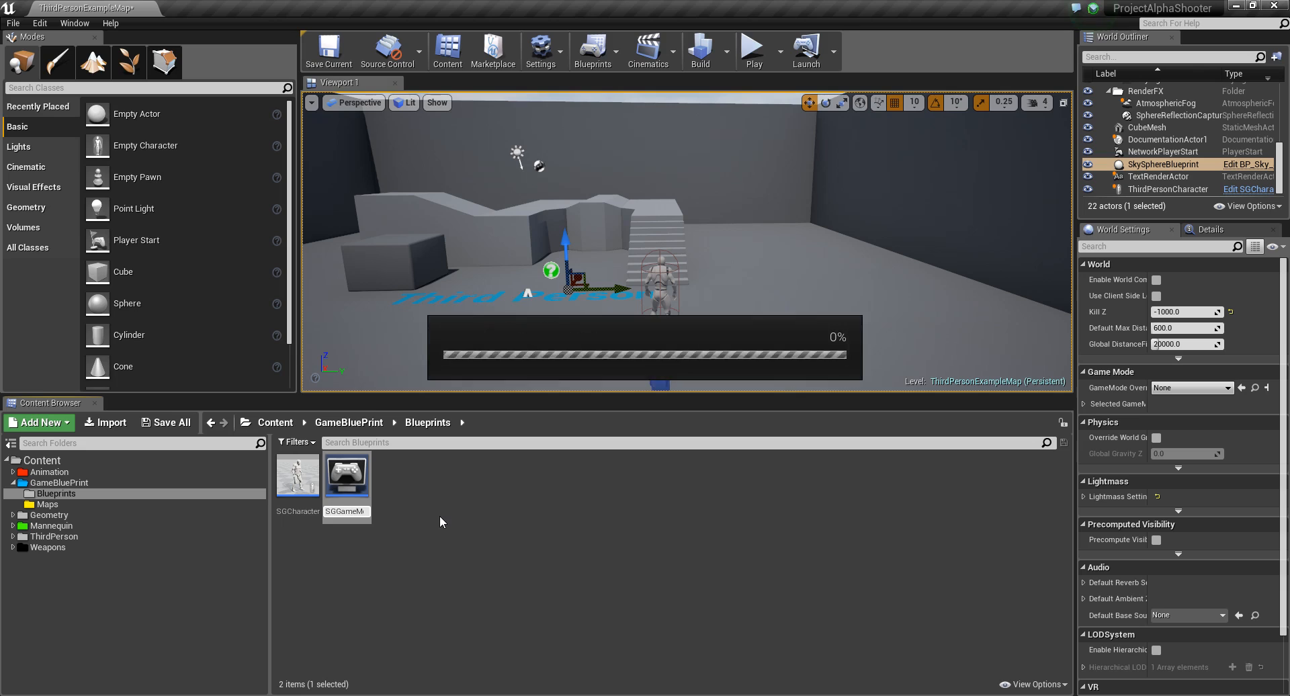
left_click(498, 555)
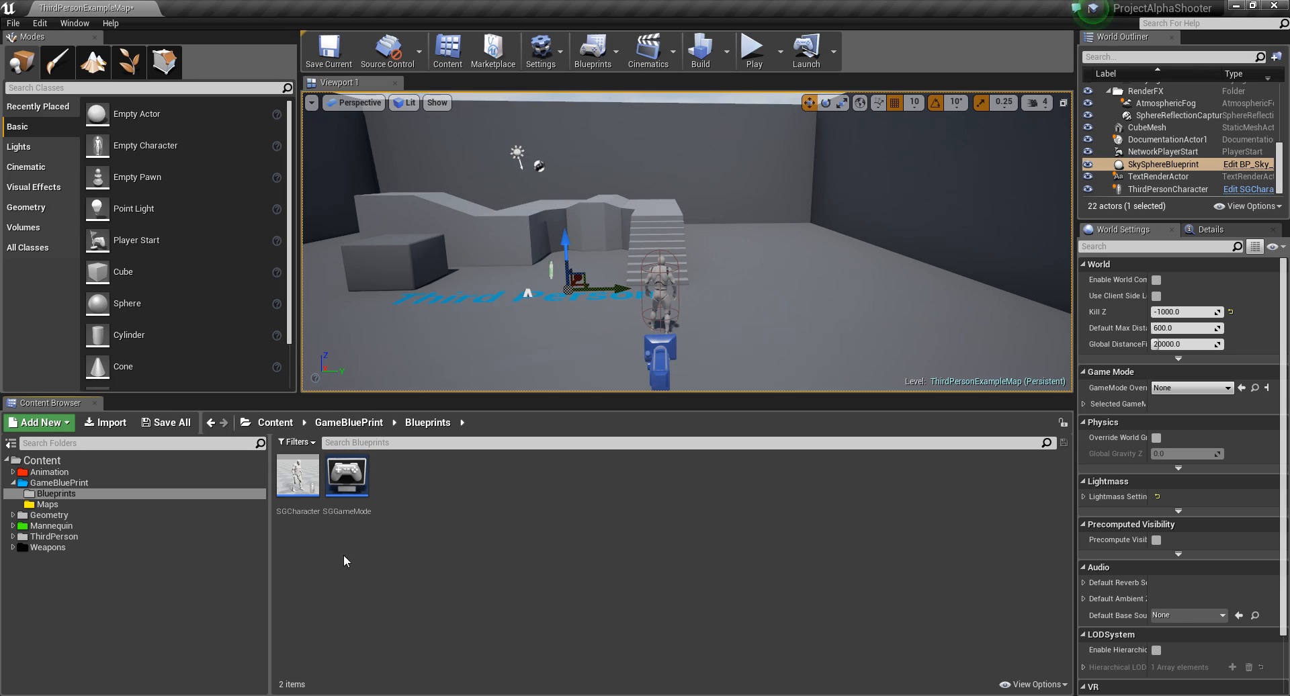
left_click(346, 477)
left_click(280, 505)
left_click(339, 500)
left_click(308, 496)
left_click(374, 501)
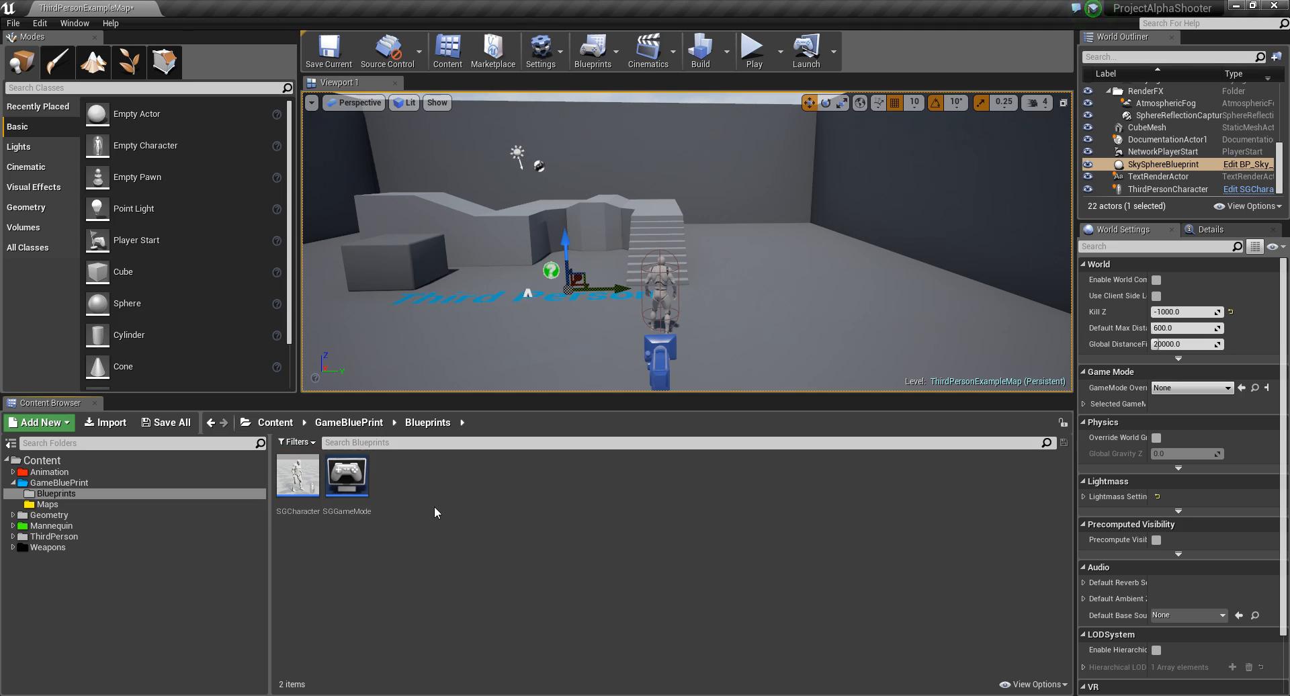
Create a blueprint class in the Blueprints folder with Player Controller as its parent class.
right_click(435, 505)
left_click(514, 236)
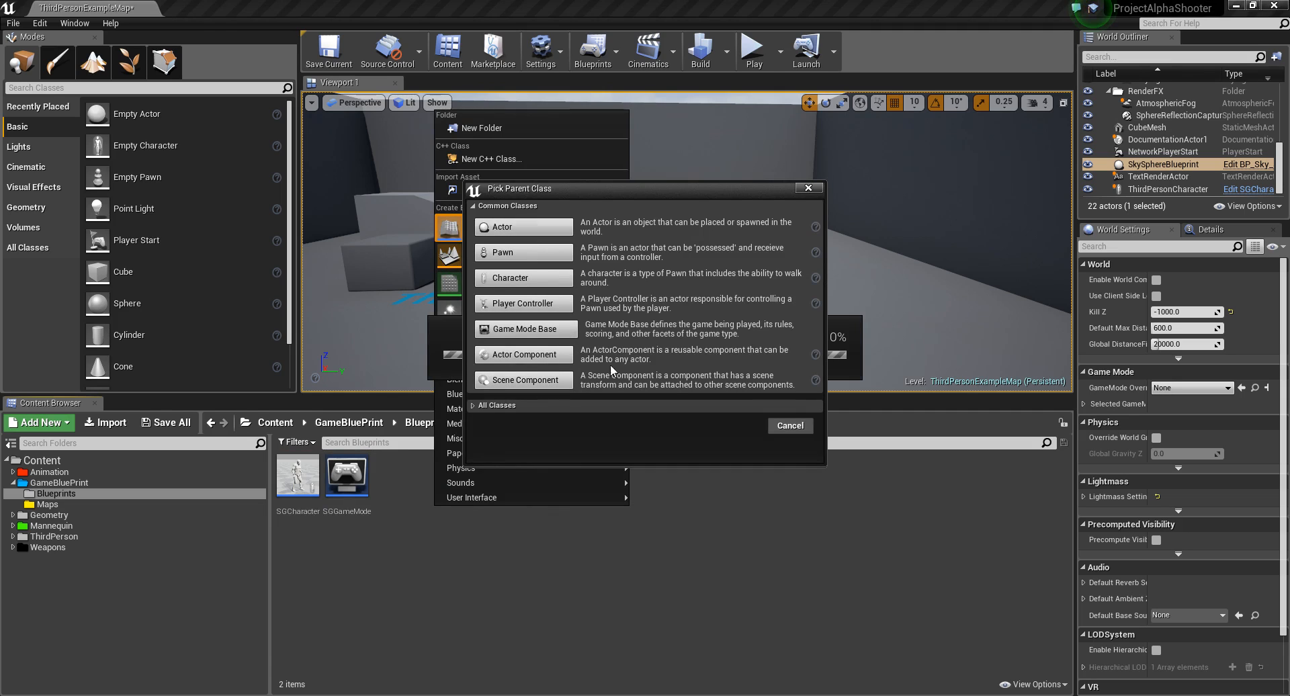
left_click(472, 403)
left_click(507, 418)
type("CONTR")
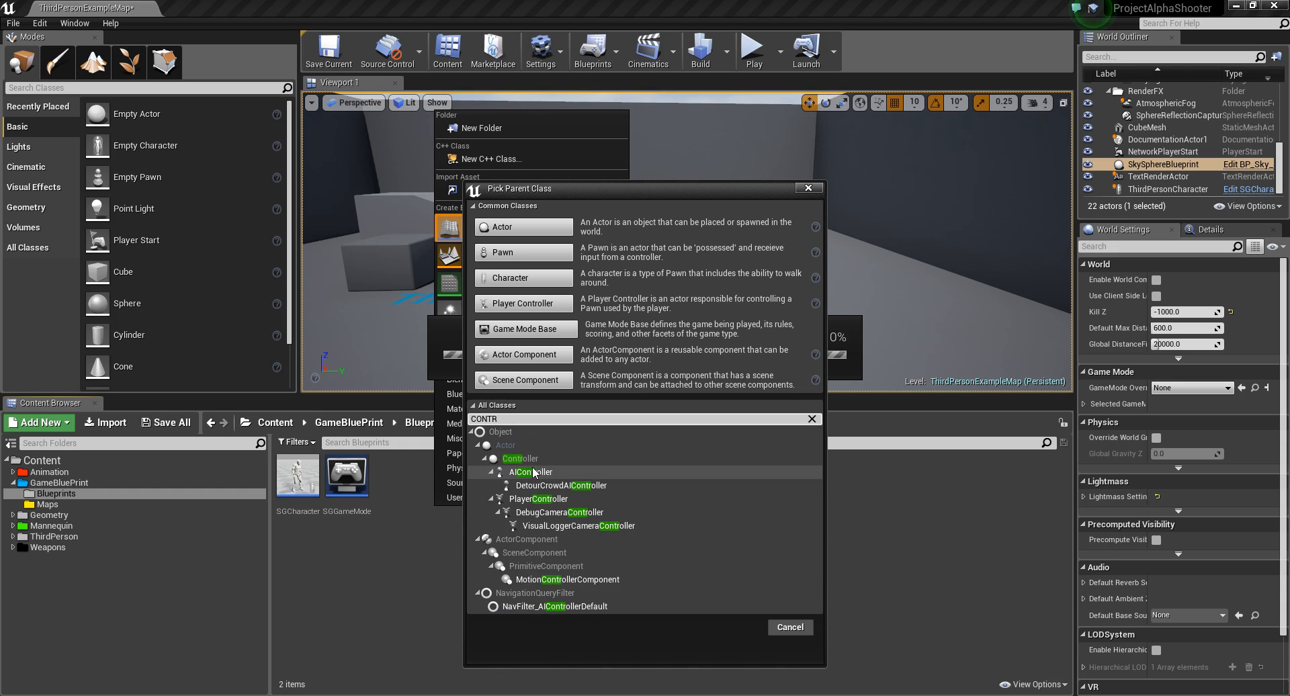
left_click(586, 454)
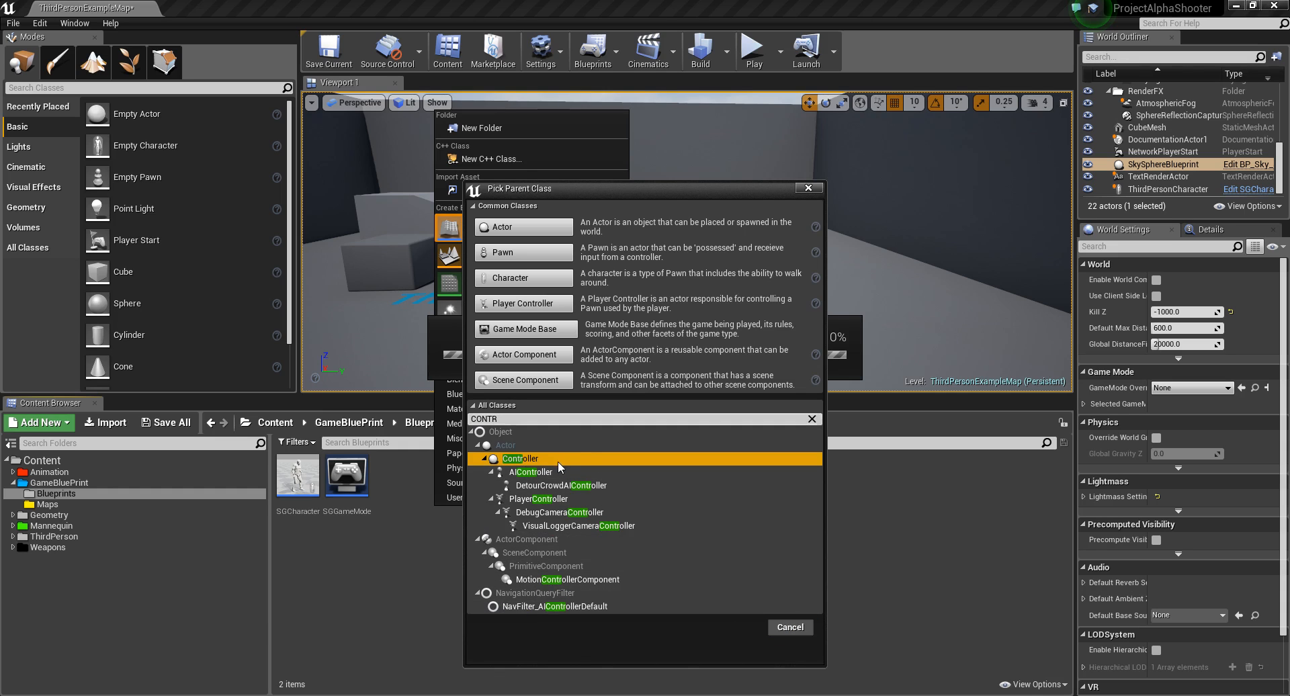
left_click(522, 303)
Name the new player controller blueprint SGController, with a capital C.
key("BackSpace")
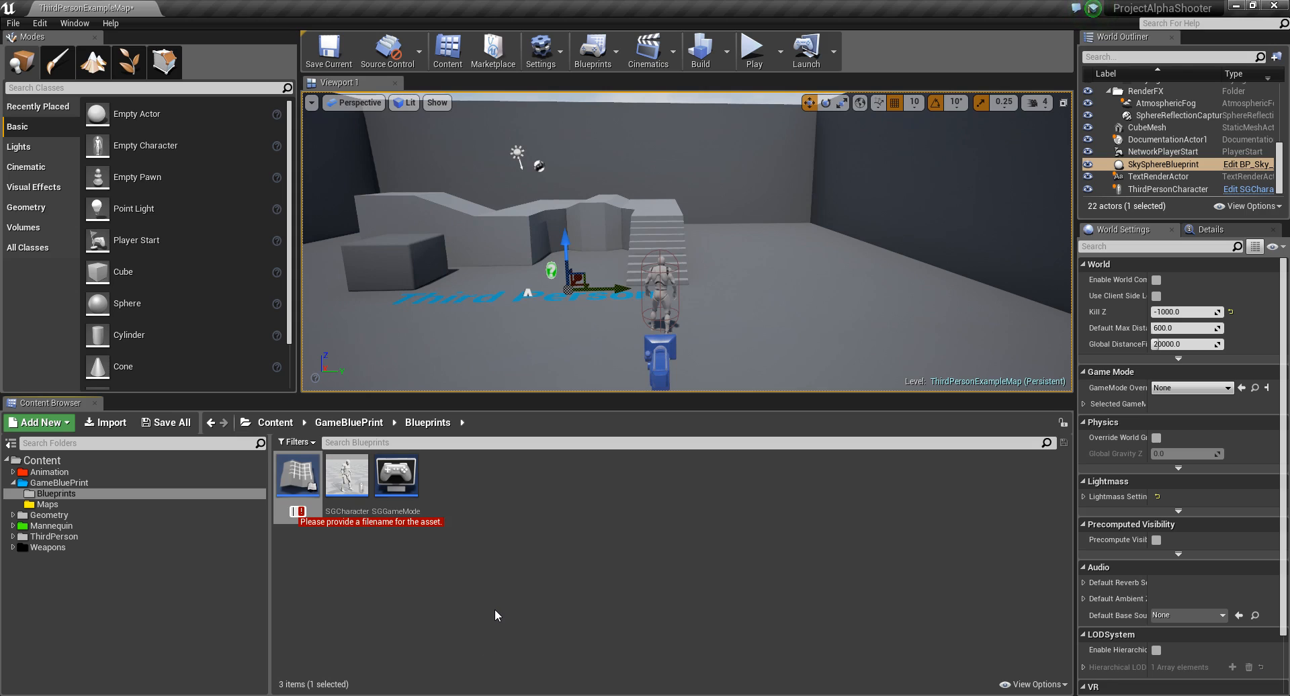
type("SGcontroller")
key("Return")
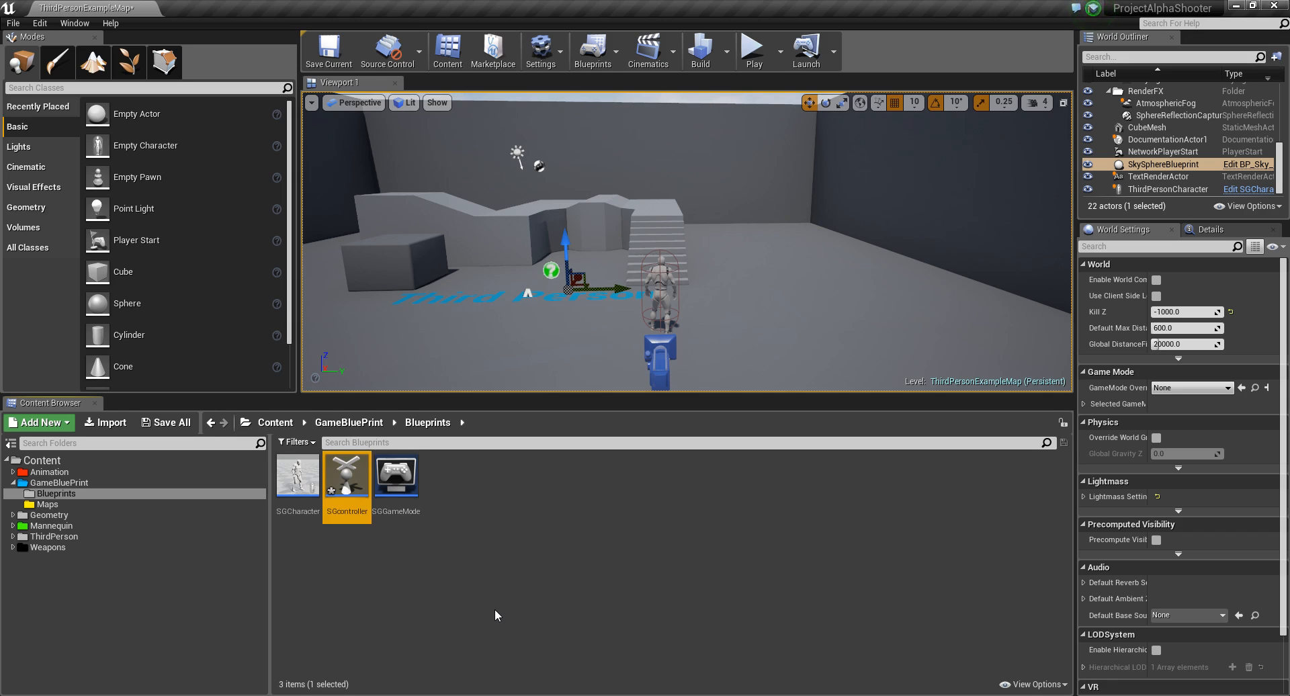
left_click(346, 512)
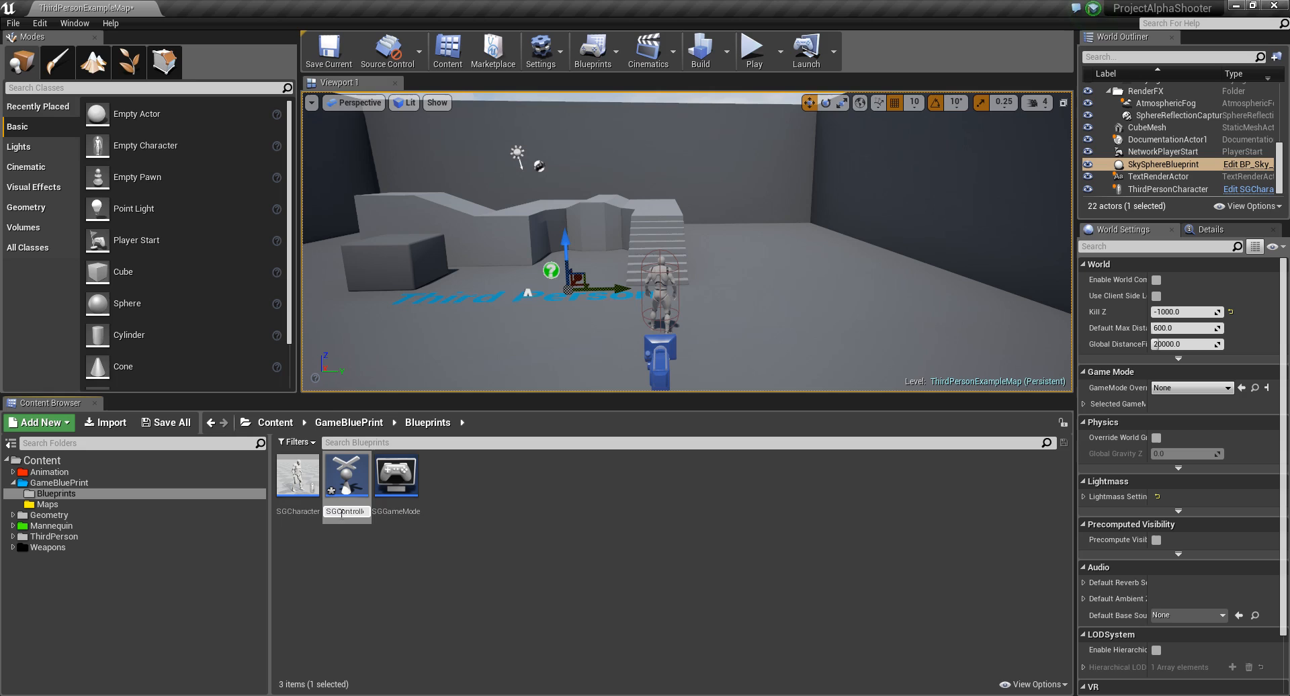
key("Return")
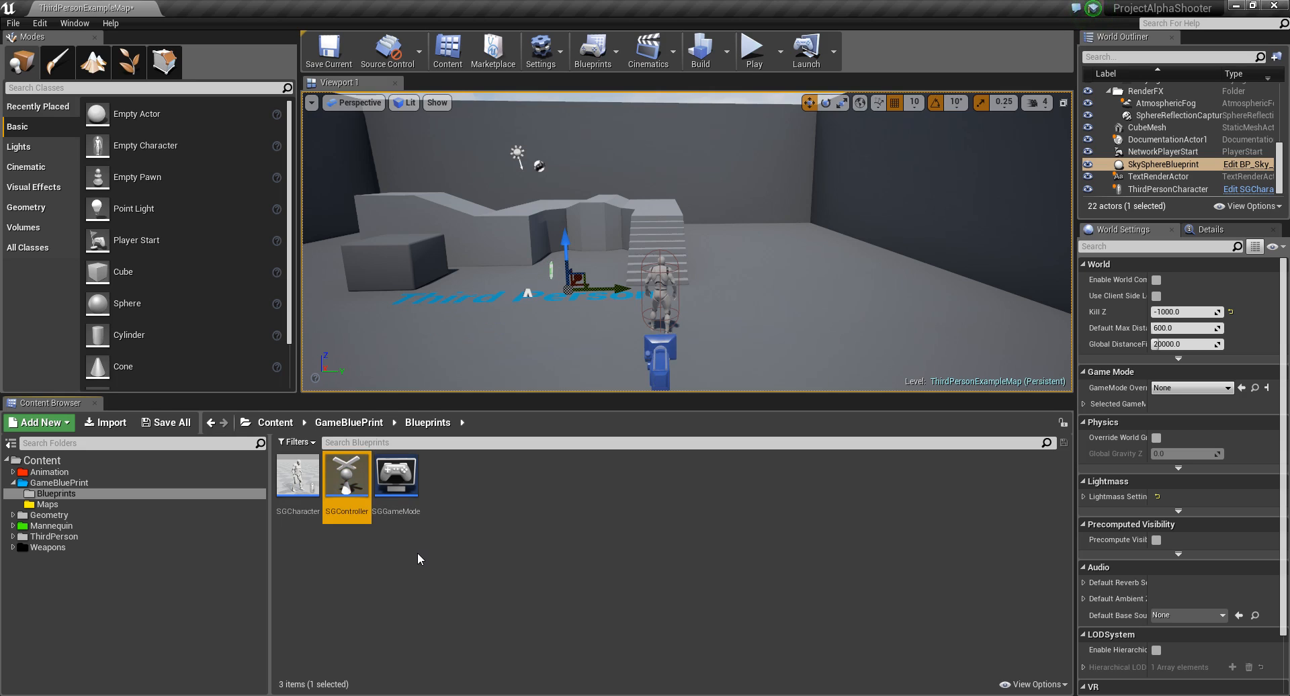
Open the SGCharacter blueprint, view its Event Graph and show its class settings.
double_click(303, 488)
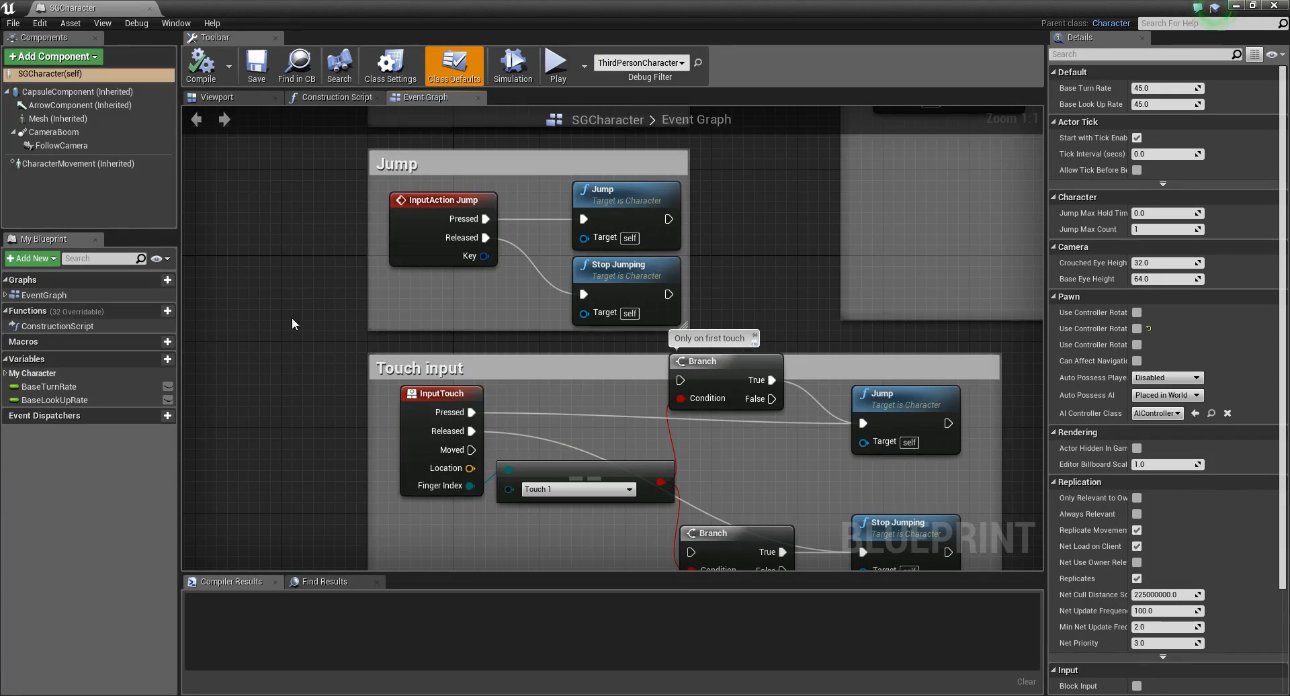
scroll(319, 283, "down", 5)
right_click_drag(937, 368, 903, 400)
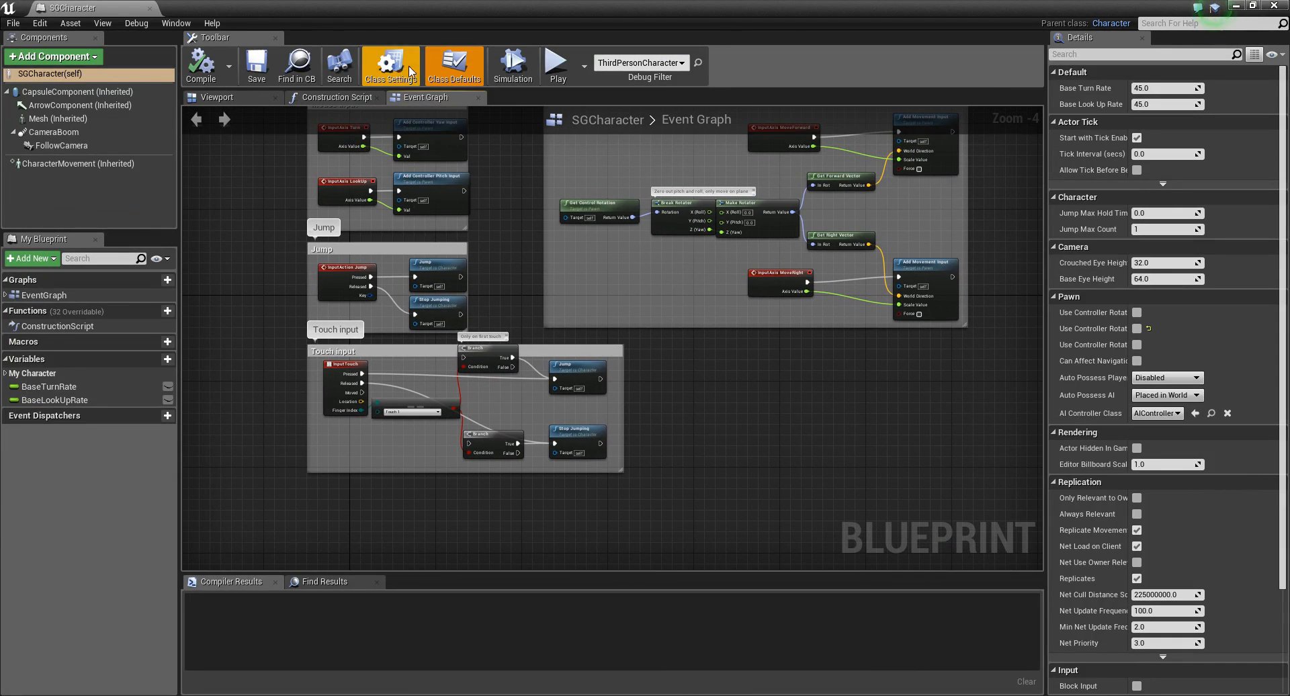
left_click(382, 79)
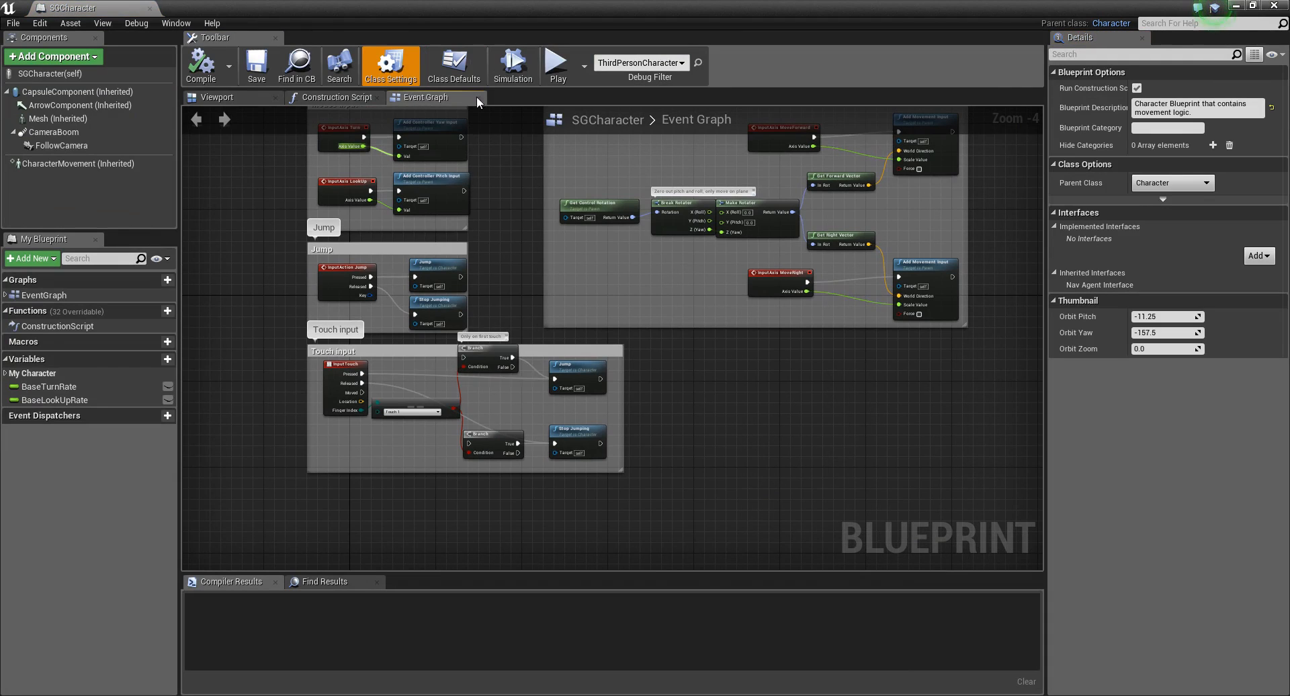
Set SGCharacter's AI Controller Class to SGController in its class defaults, compile and save the blueprint, and close it.
left_click(244, 98)
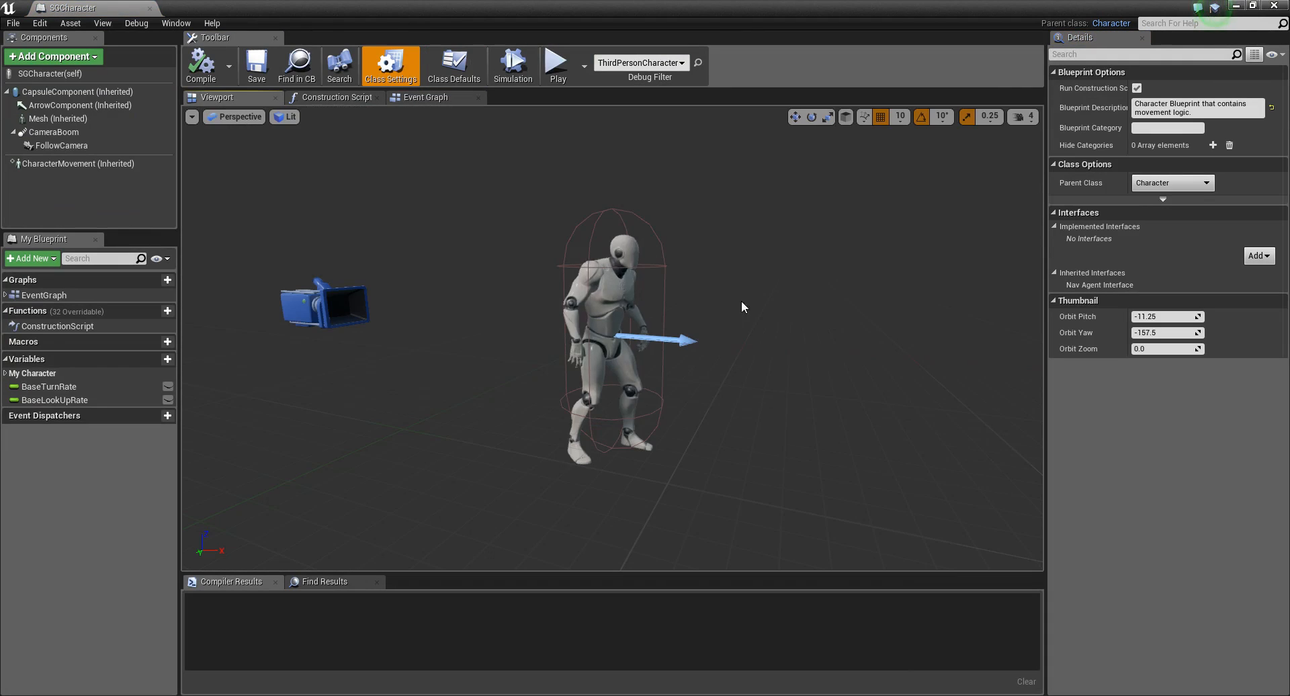
left_click(454, 76)
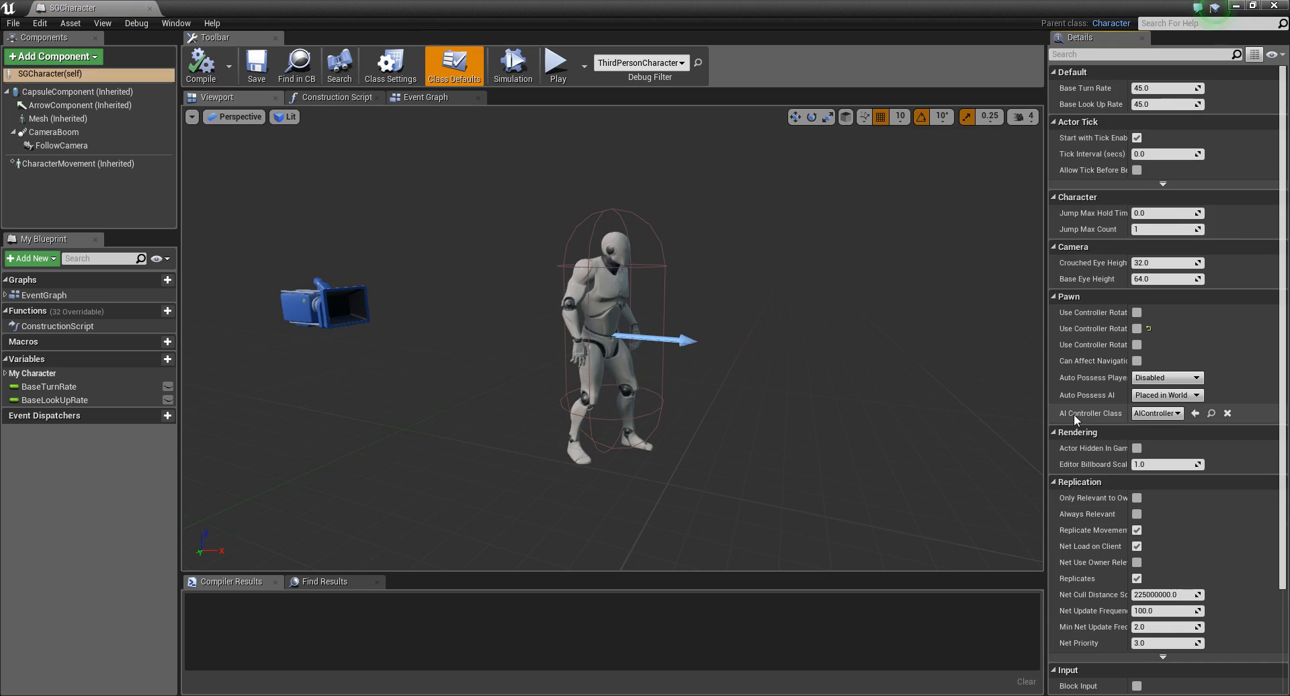
left_click(1162, 415)
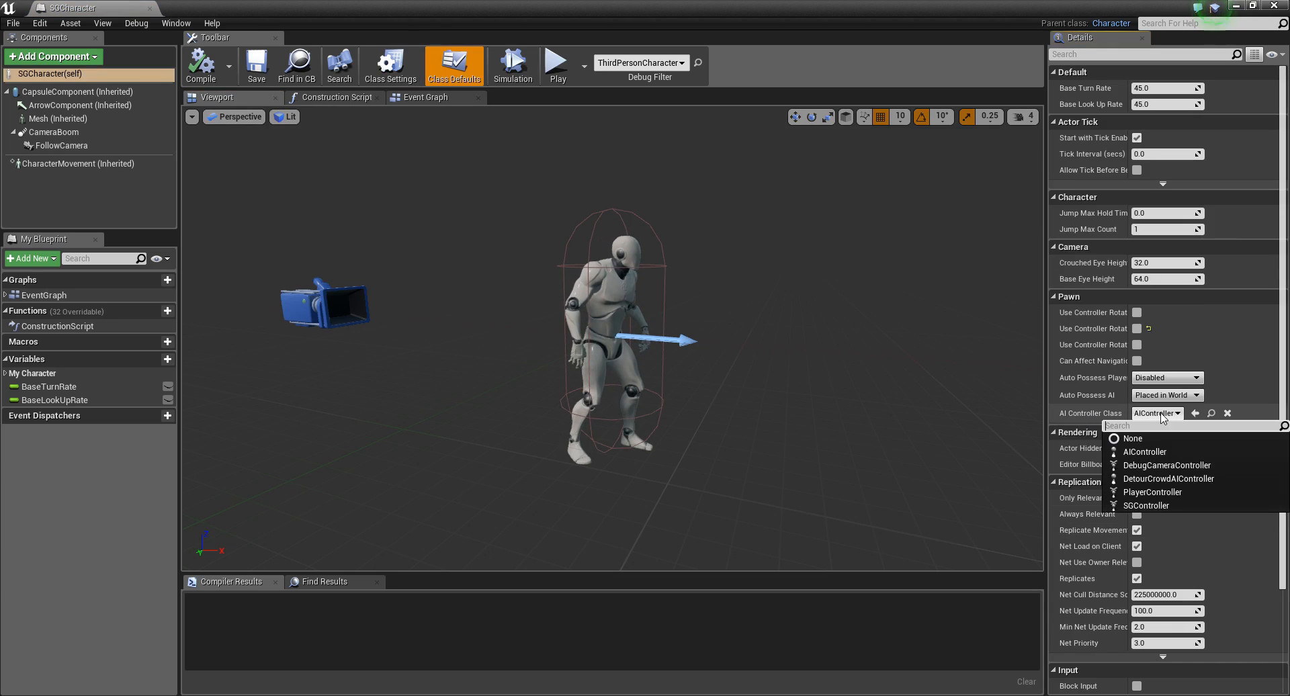
left_click(1146, 505)
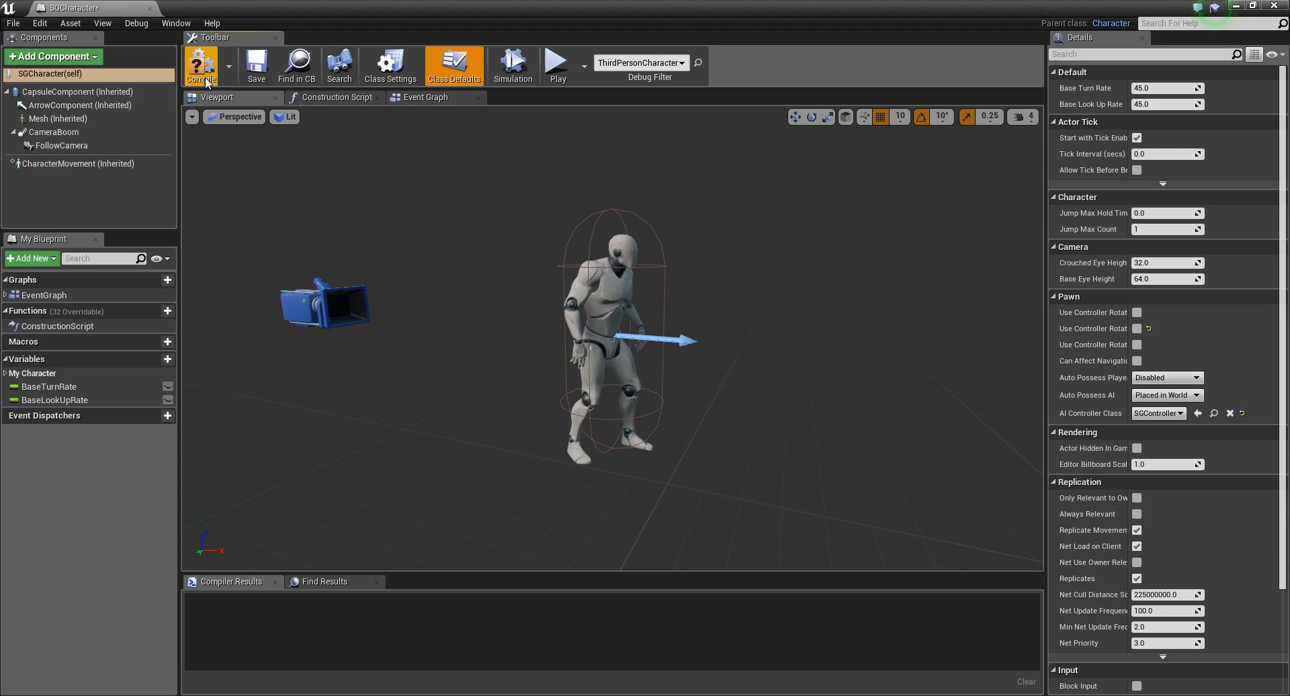
left_click(254, 67)
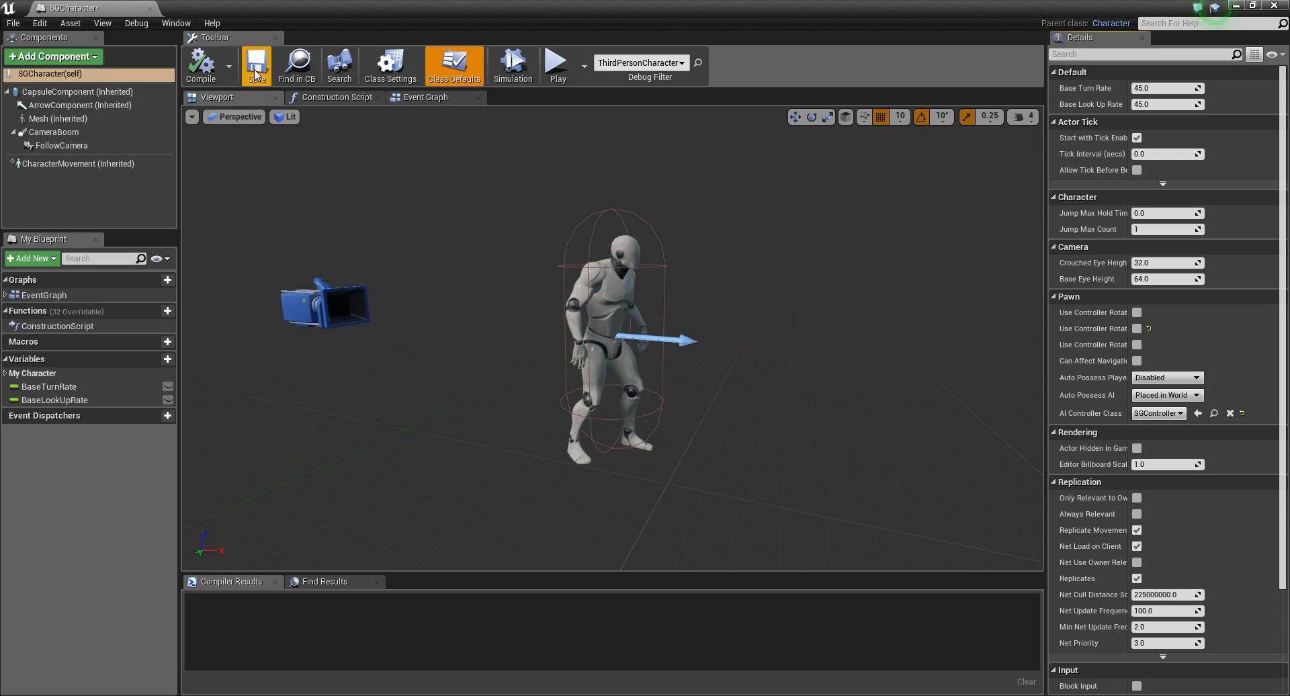
left_click(149, 9)
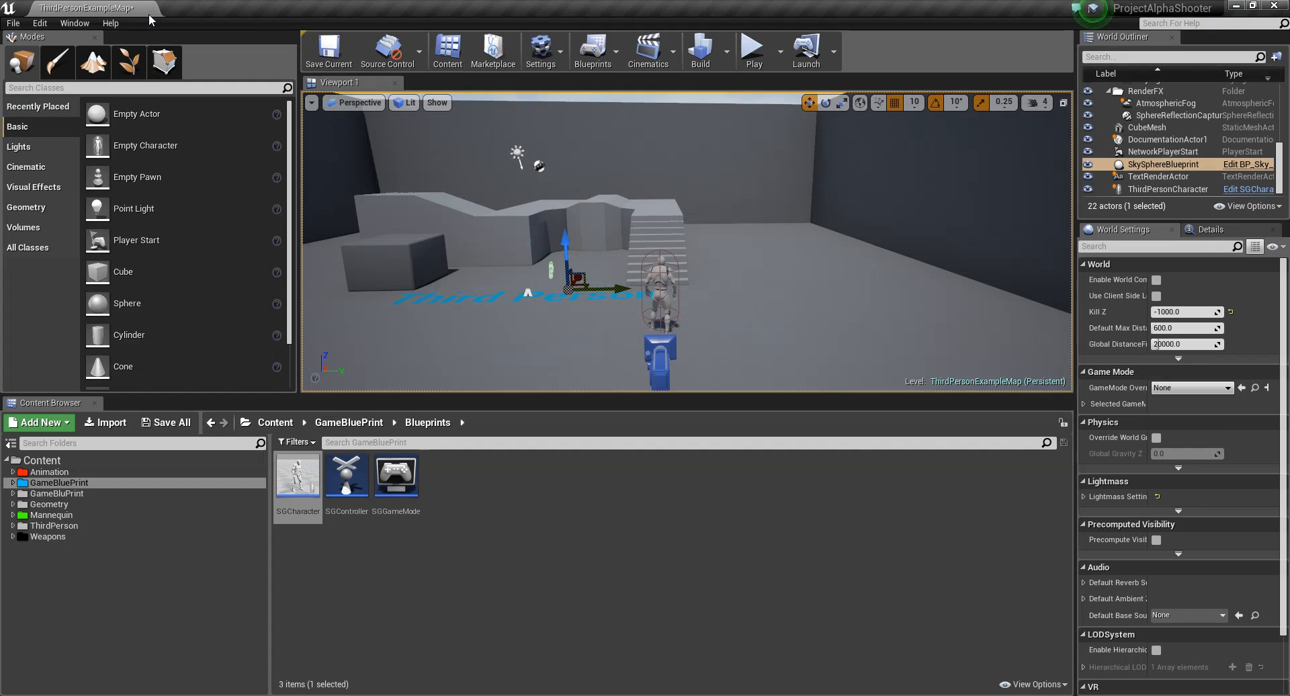
Create a blueprint class in the Blueprints folder with SaveGame as its parent class.
left_click(491, 619)
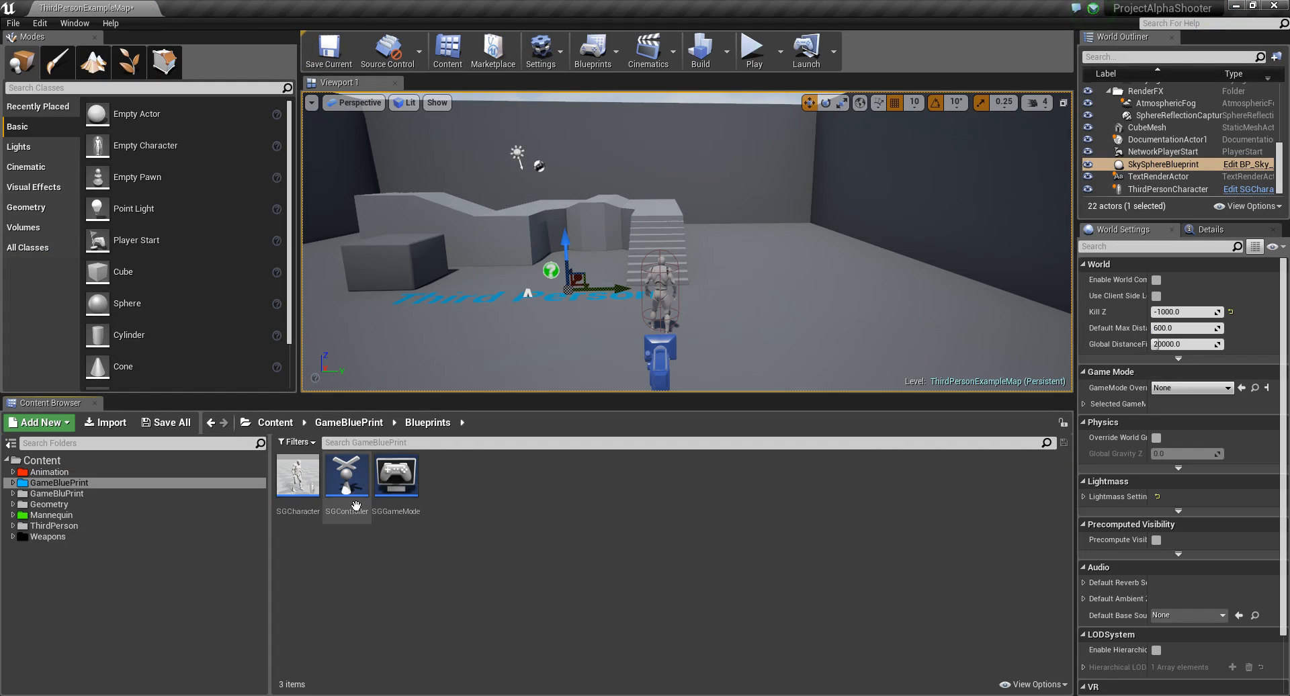
right_click(477, 534)
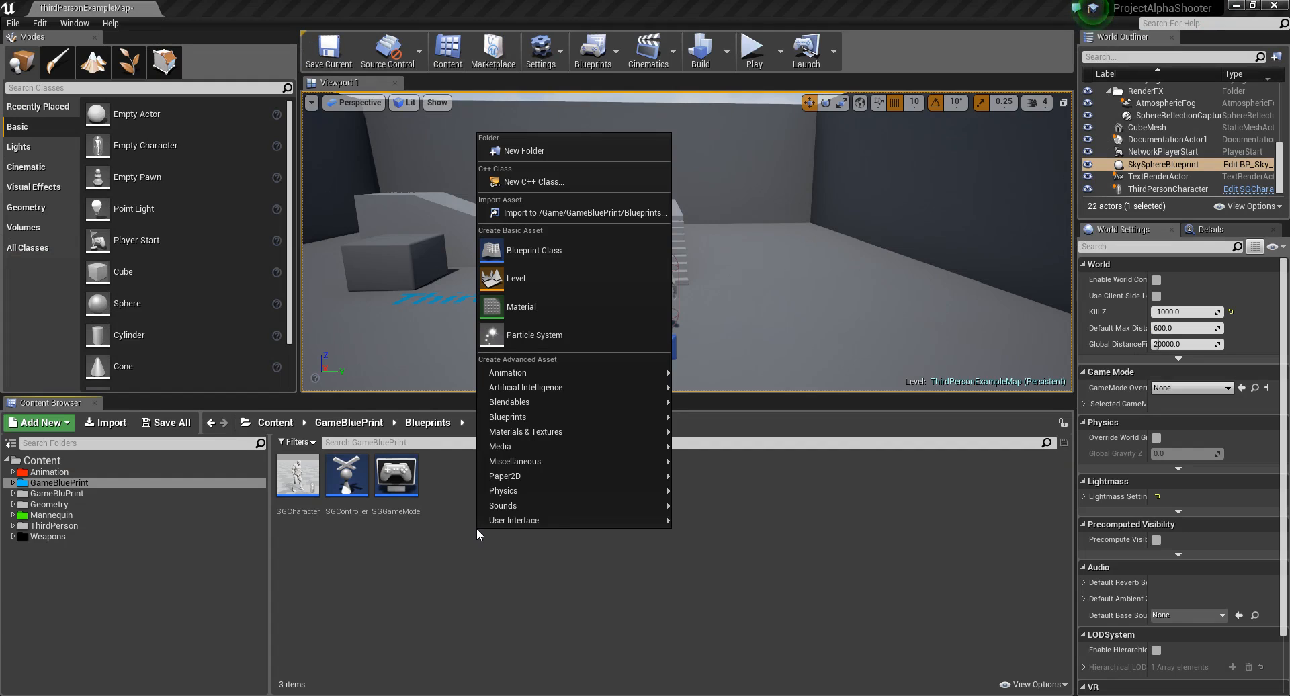
left_click(525, 258)
type("S")
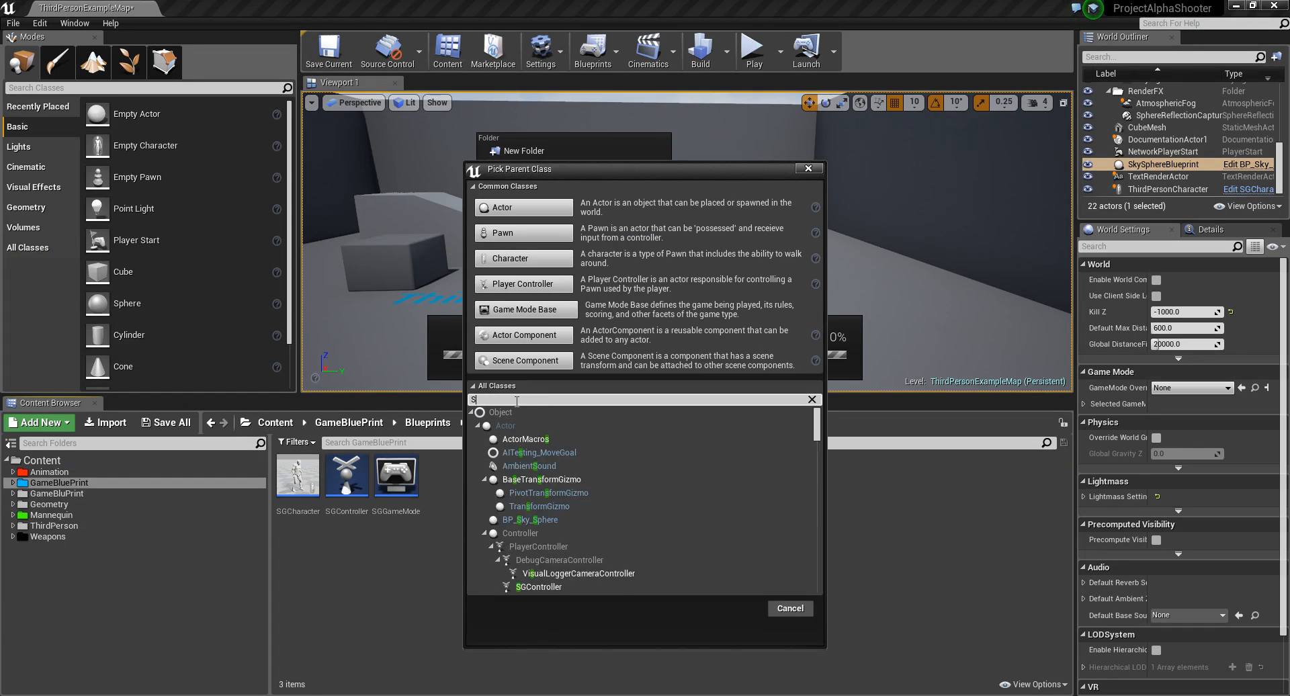
type("AVE")
left_click(519, 427)
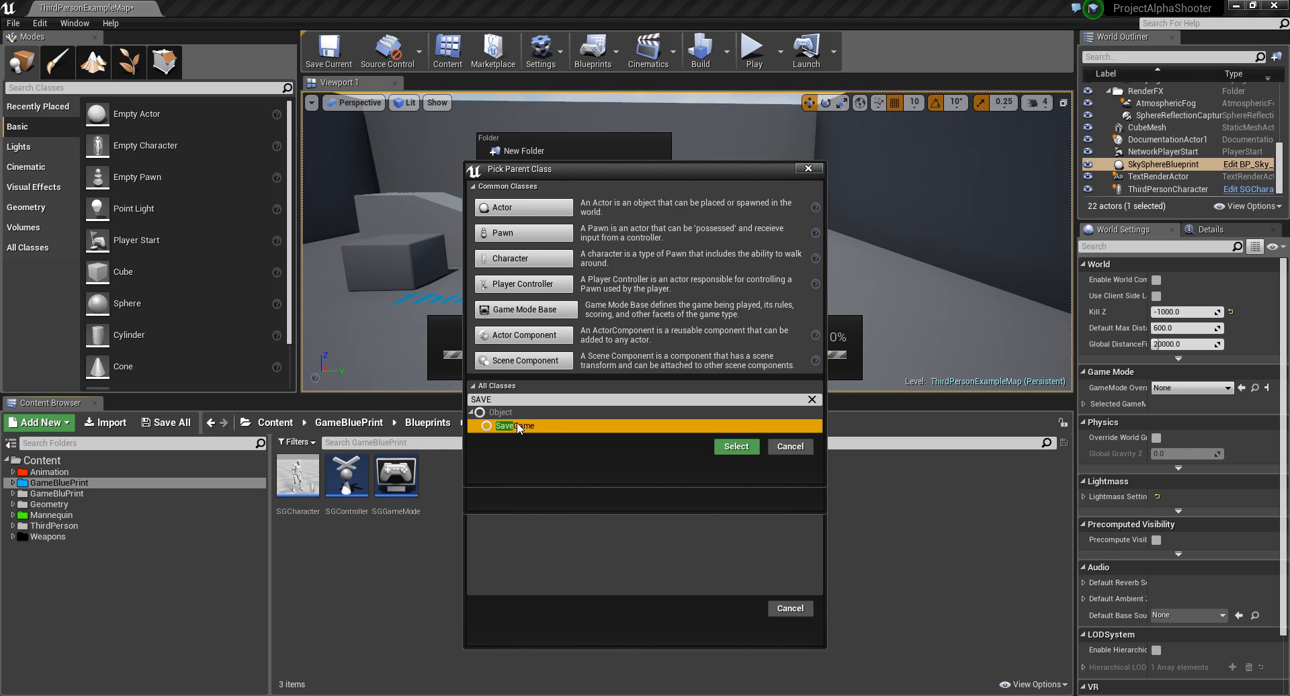
left_click(751, 446)
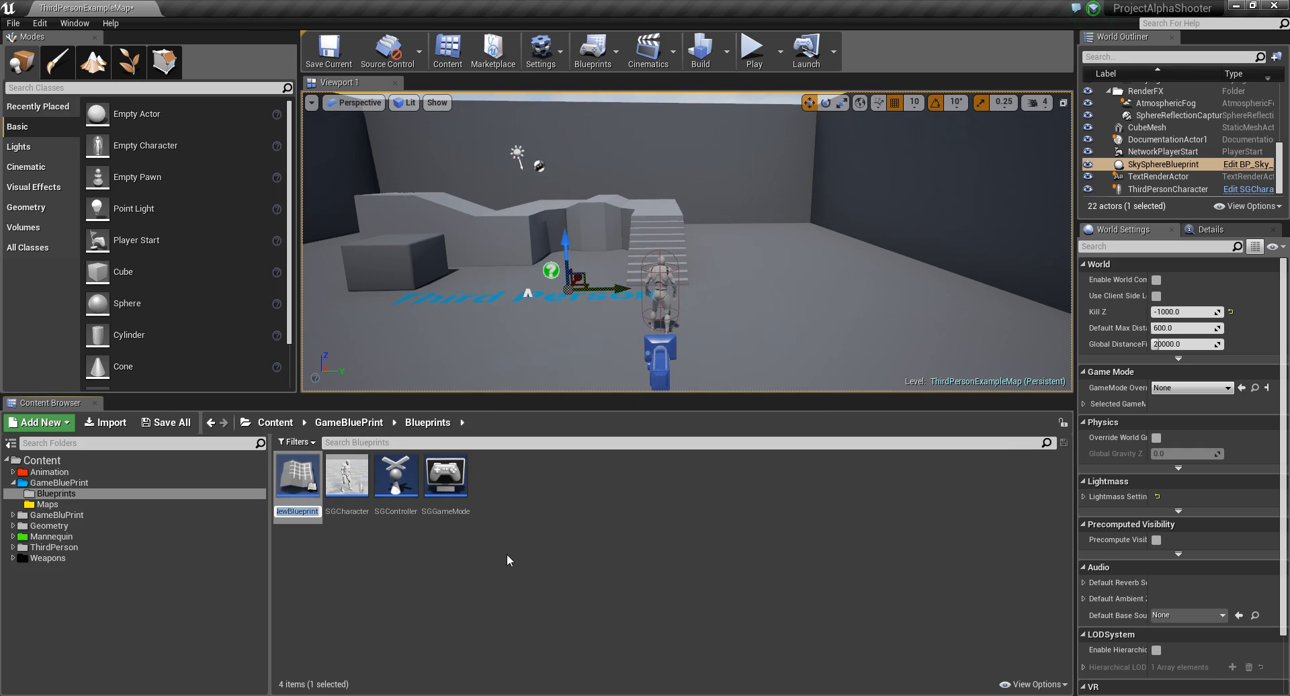
Name the new save game blueprint SGSaveGame.
type("sg")
key("BackSpace")
key("BackSpace")
type("S")
type("G")
type("Save")
type("Game'")
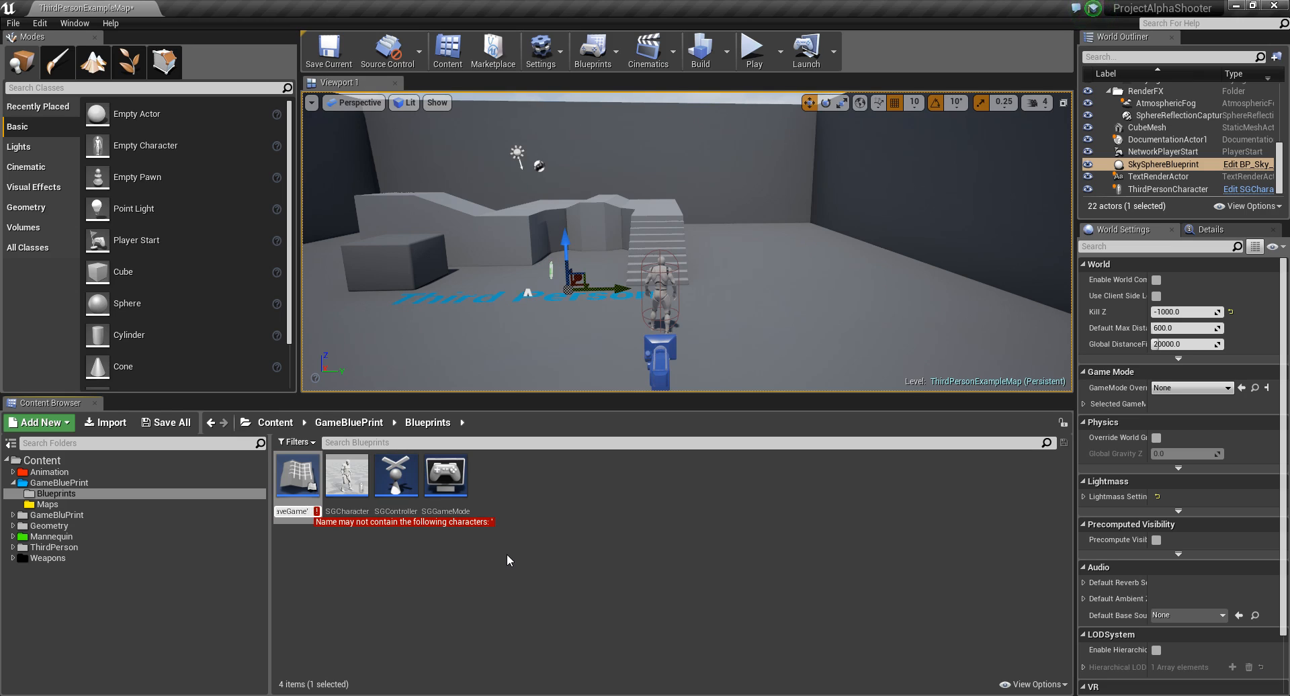
key("BackSpace")
key("Return")
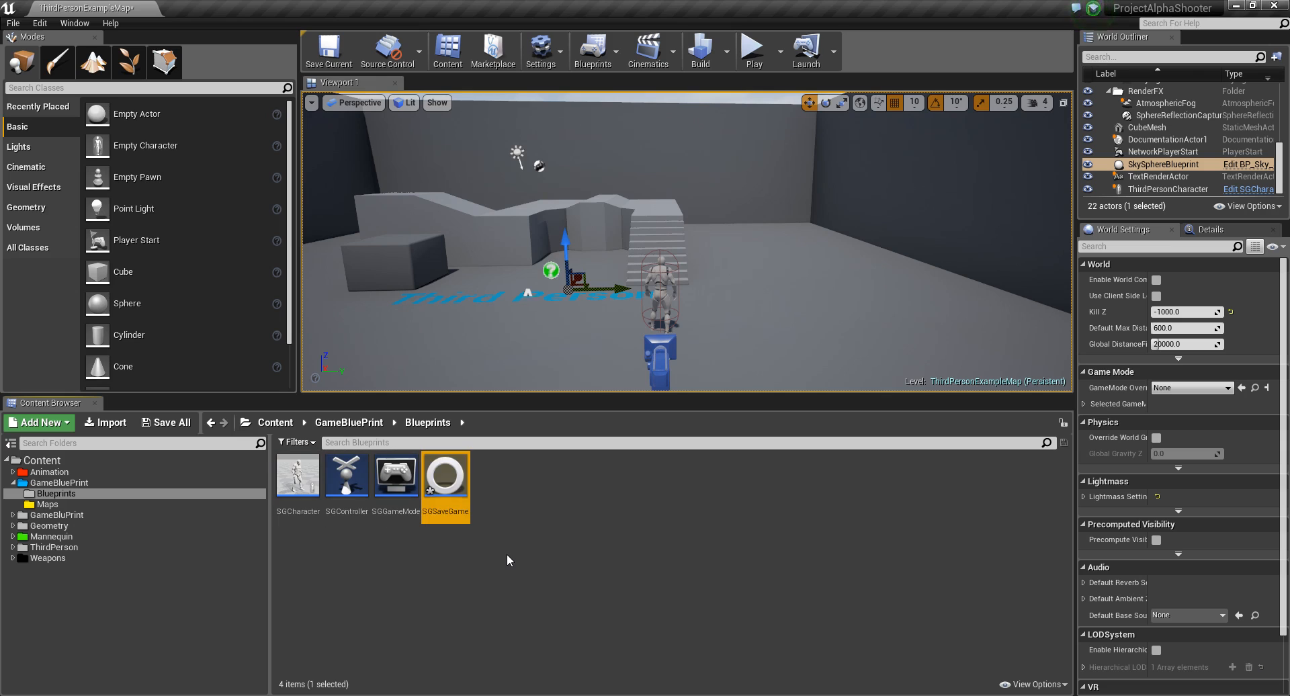
Save all unsaved project content, including SGSaveGame and the ThirdPersonExampleMap level.
left_click(510, 554)
left_click(176, 421)
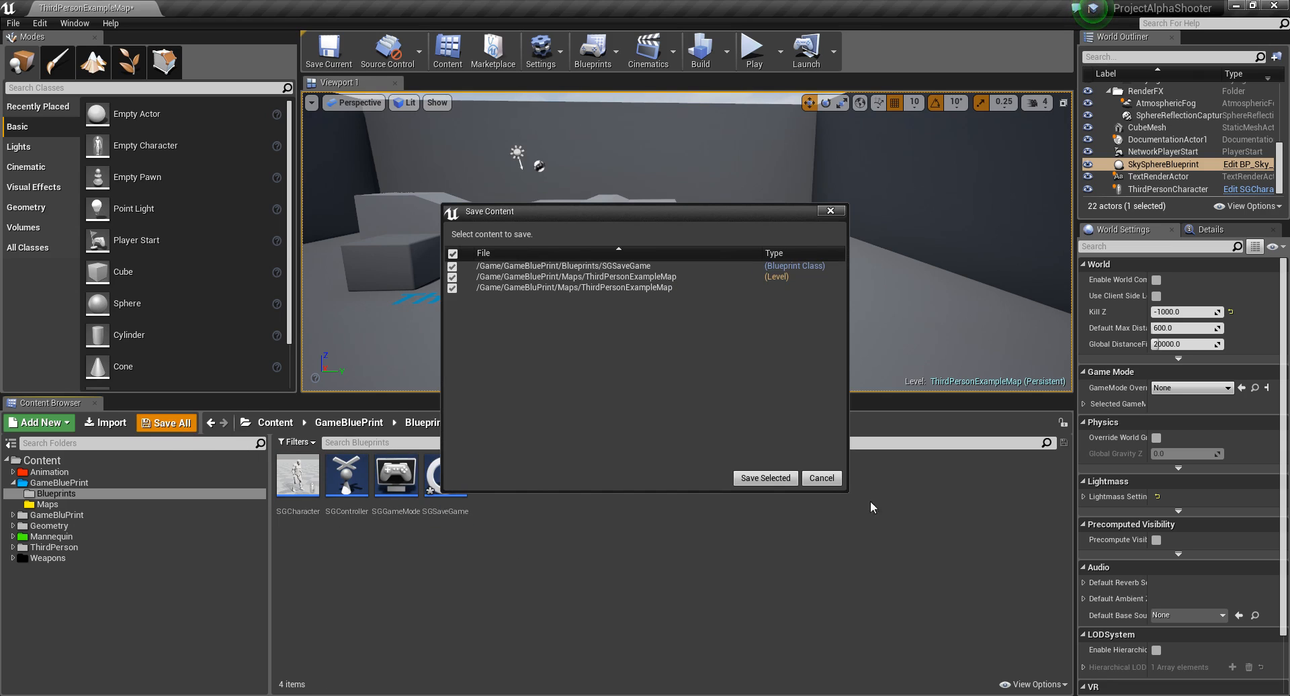
left_click(766, 478)
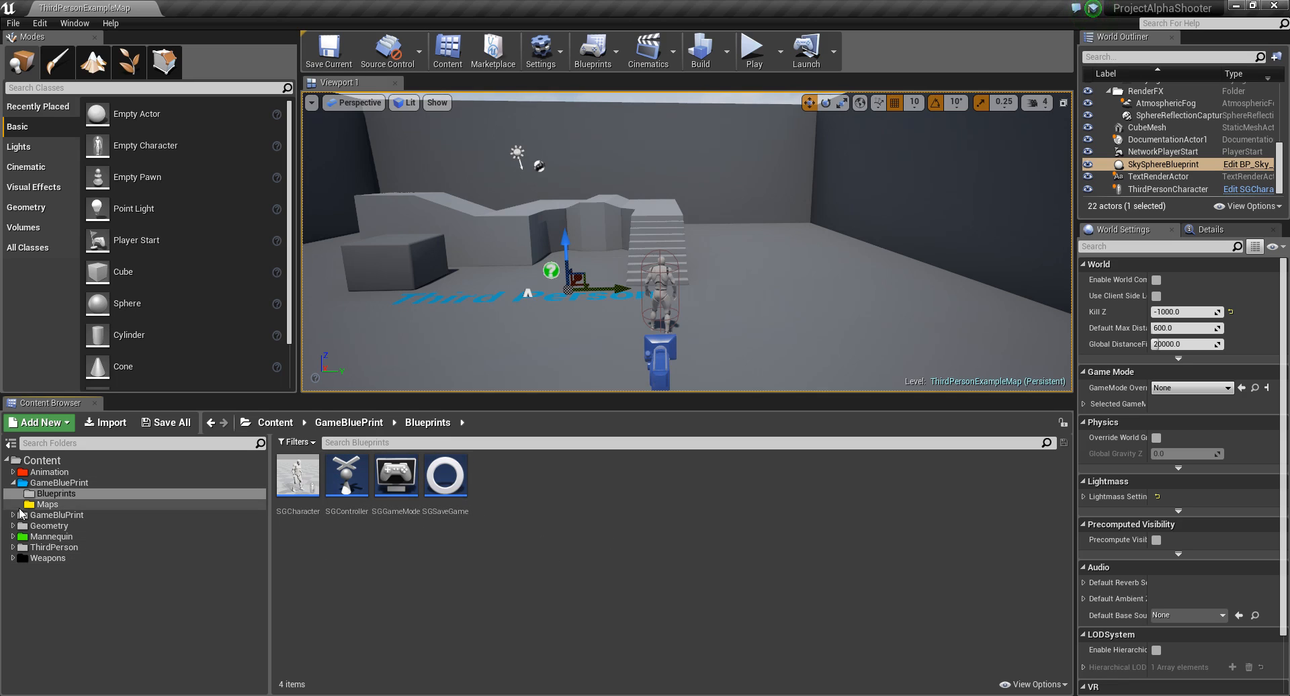
Expand the Animation folder and view the contents of MovementAnimsetPro's BlendSpaces folder.
left_click(55, 474)
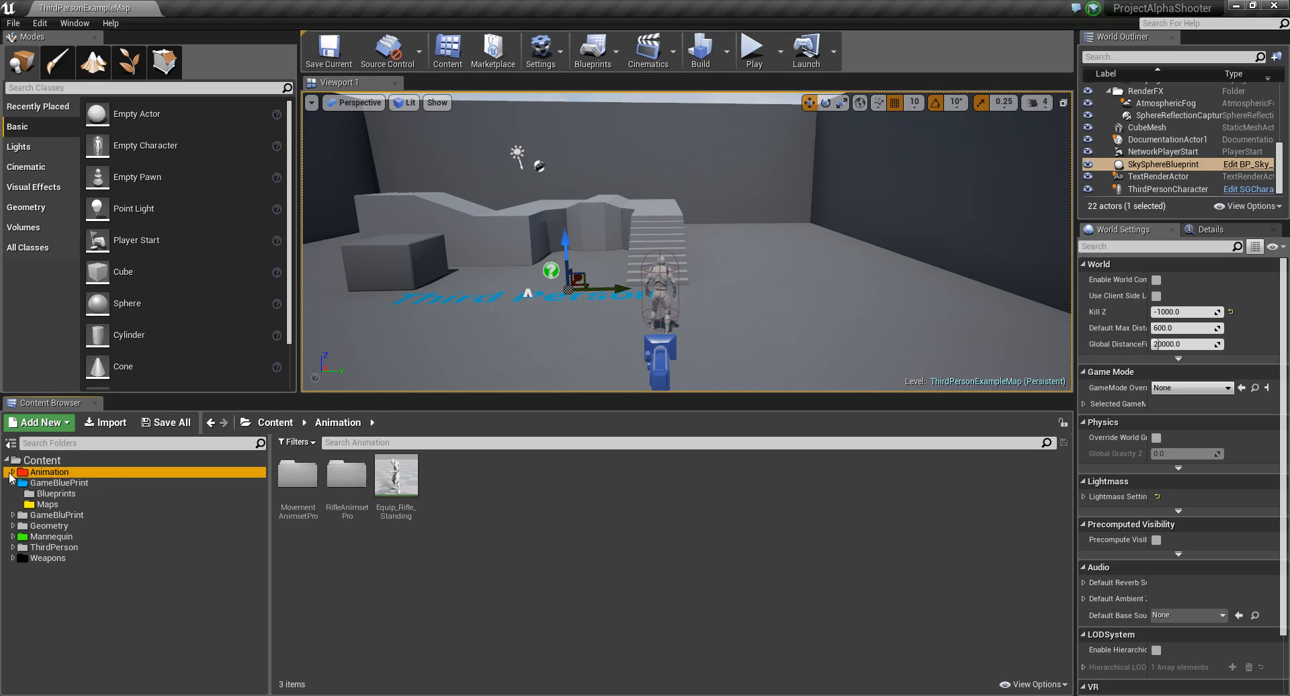
left_click(12, 472)
left_click(70, 482)
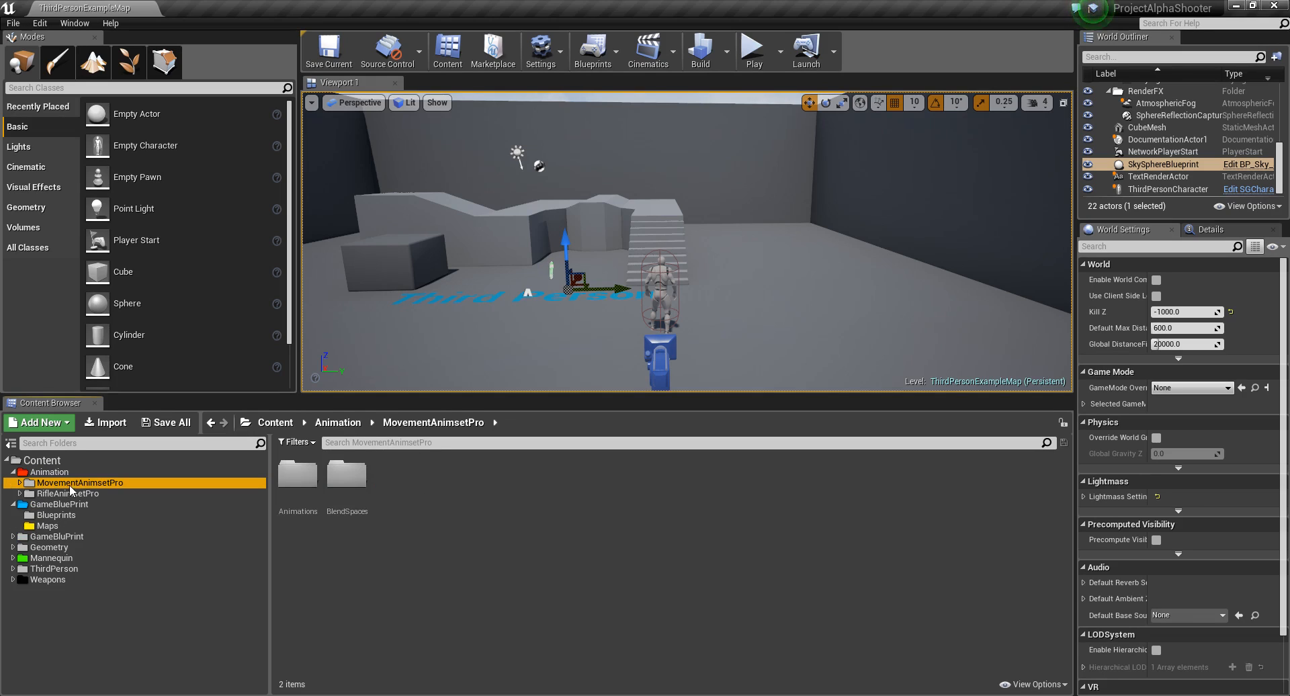
double_click(346, 498)
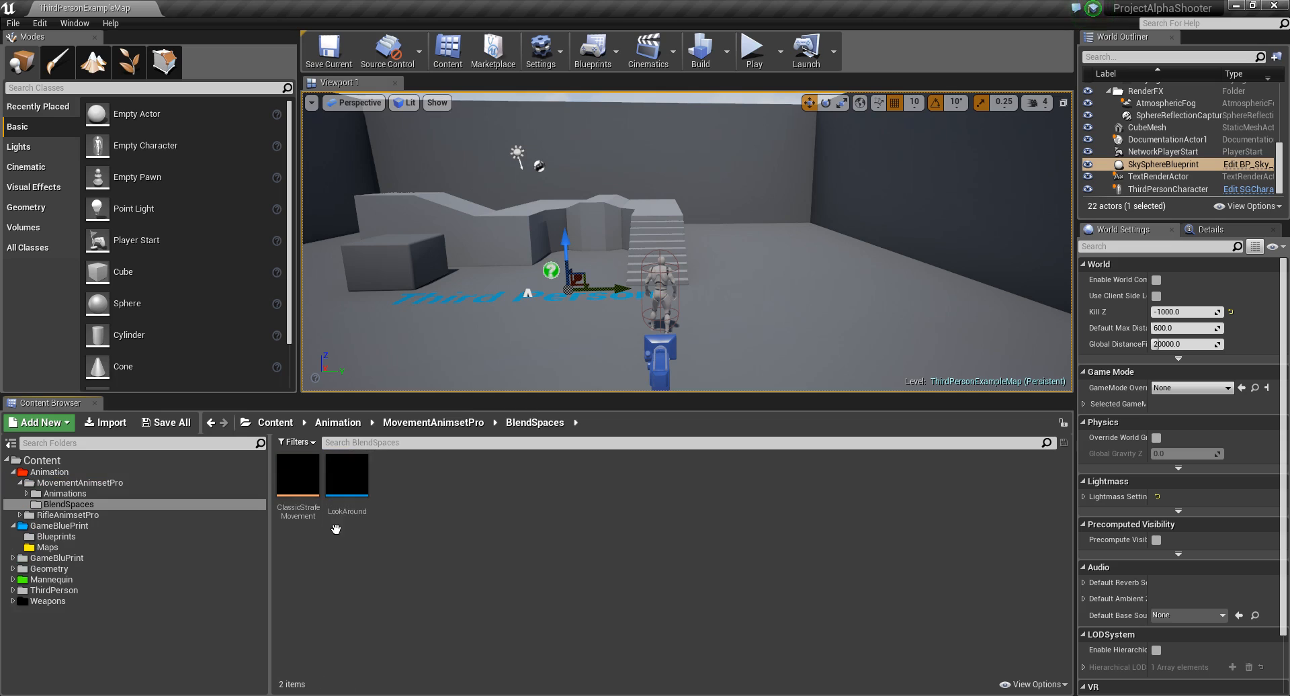
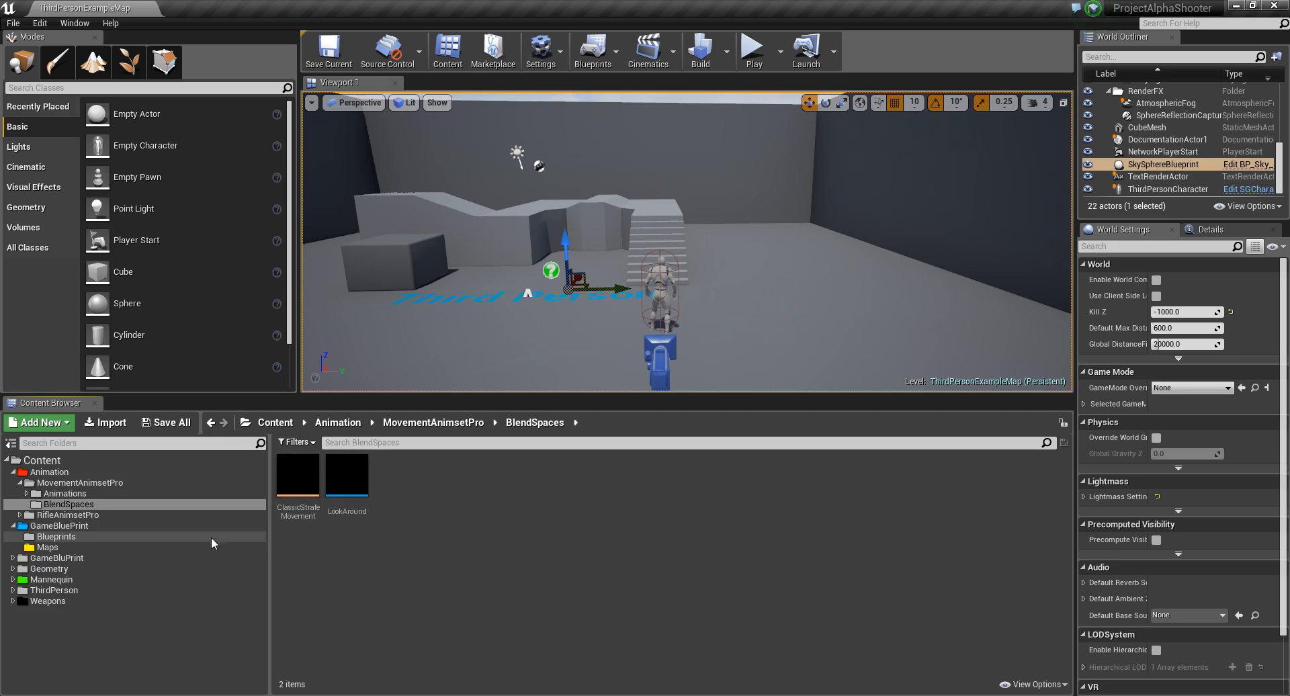
Return to the Animation folder and collapse the Animation and GameBluePrint folders in the folder tree.
left_click(35, 496)
key("Left")
key("Left")
key("Left")
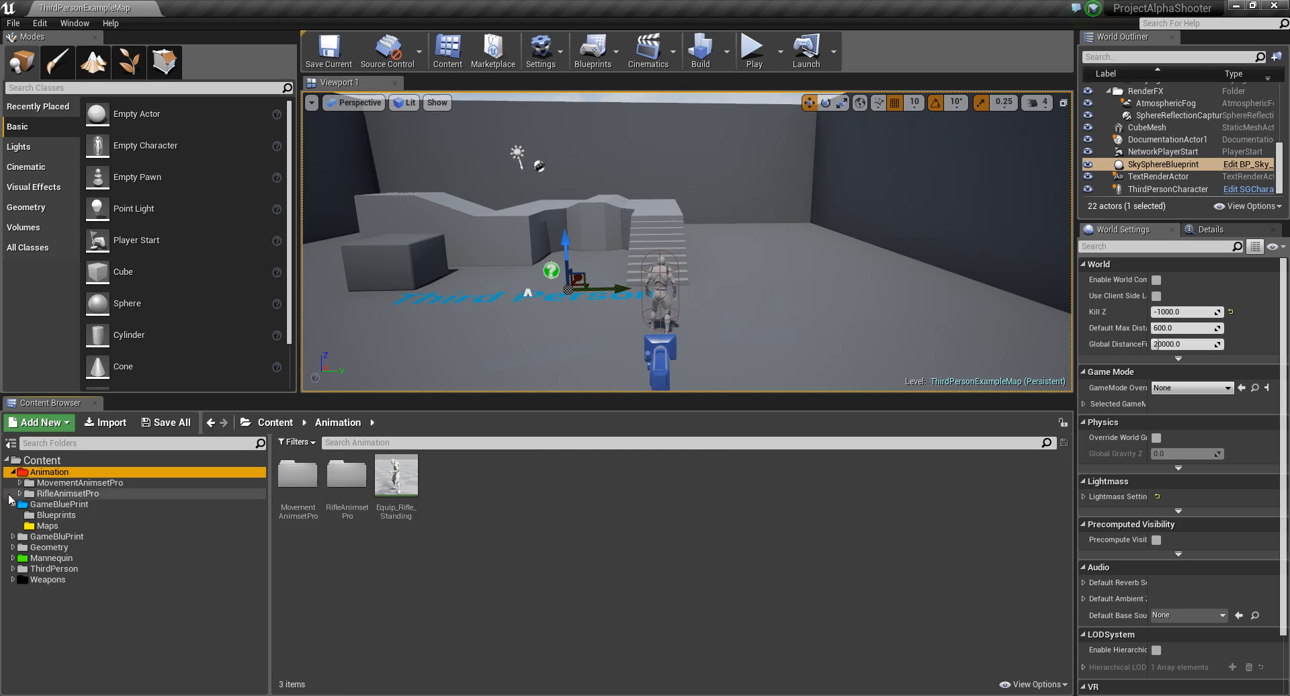
left_click(13, 473)
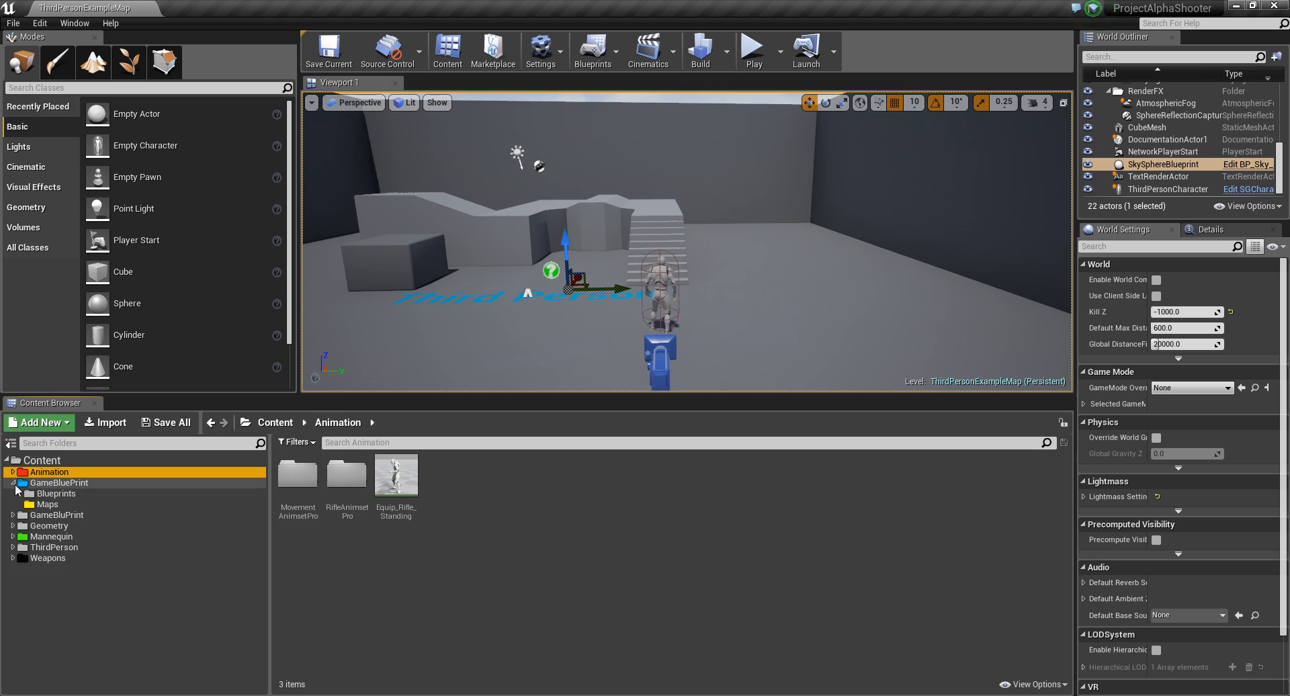
left_click(13, 483)
left_click(425, 593)
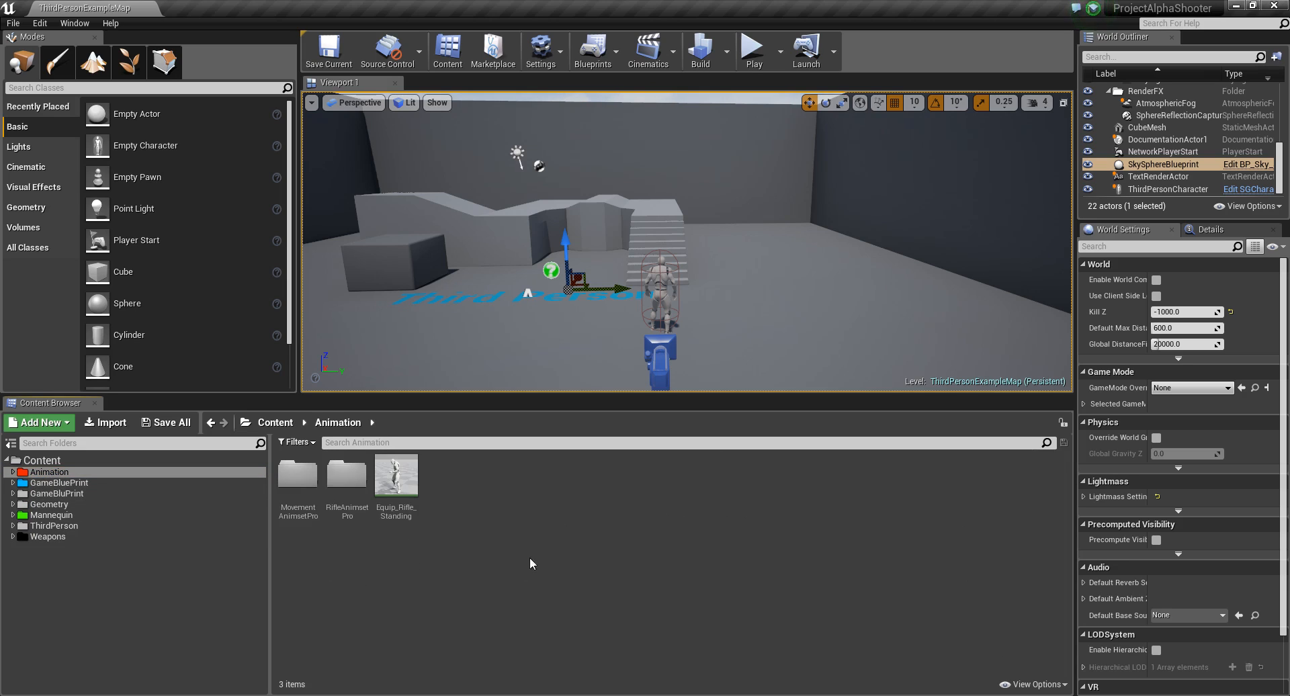
Open the Blueprints folder in GameBluePrint and view the animation asset types that can be created there, without creating one.
left_click(68, 483)
left_click(292, 484)
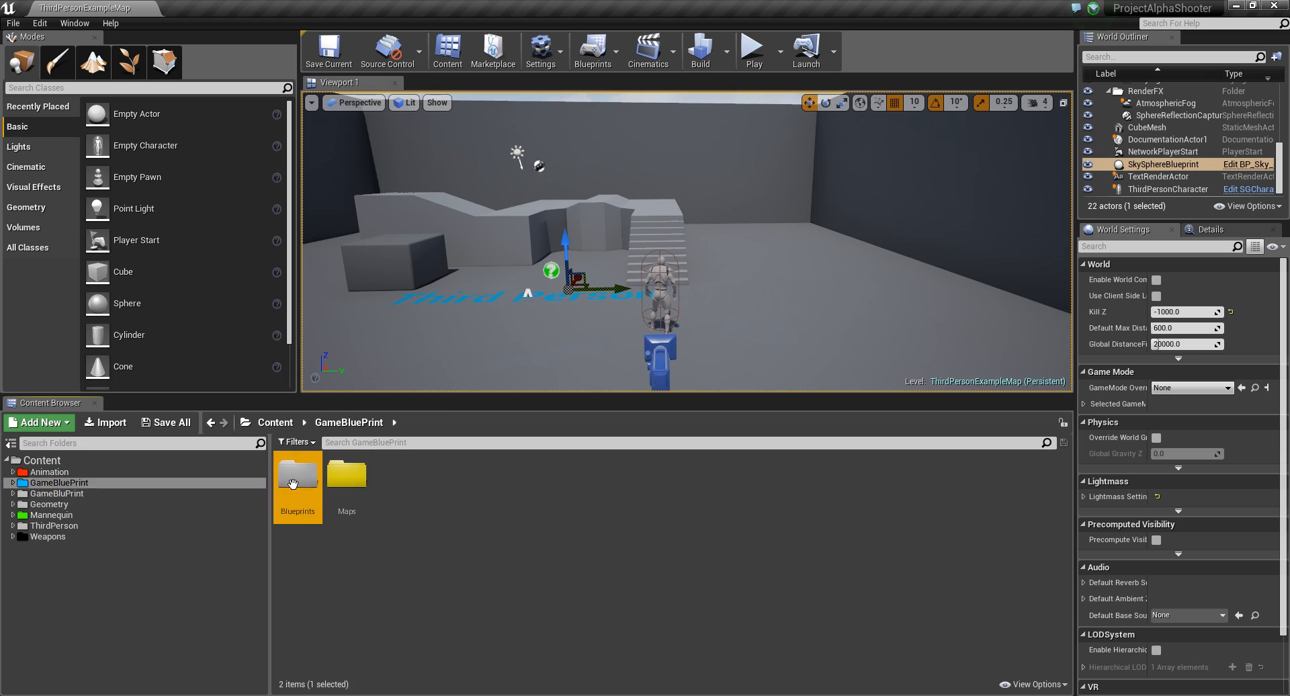
double_click(292, 483)
right_click(497, 553)
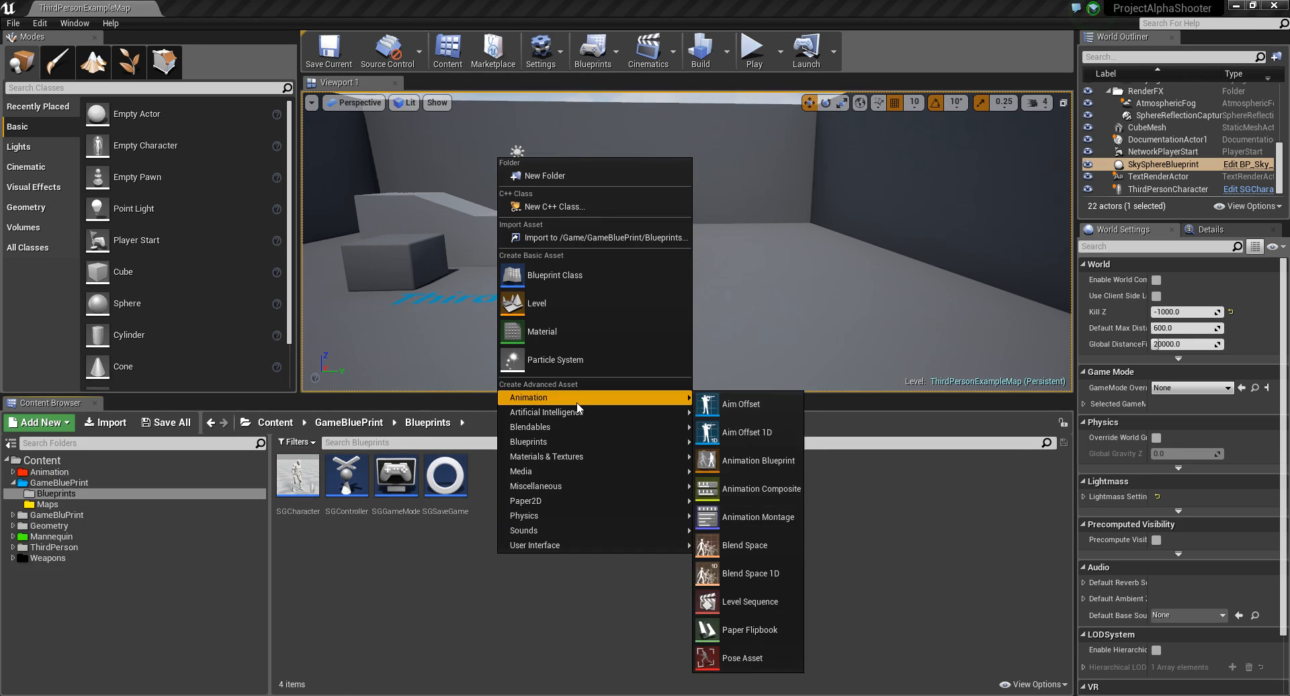
mouse_move(580, 400)
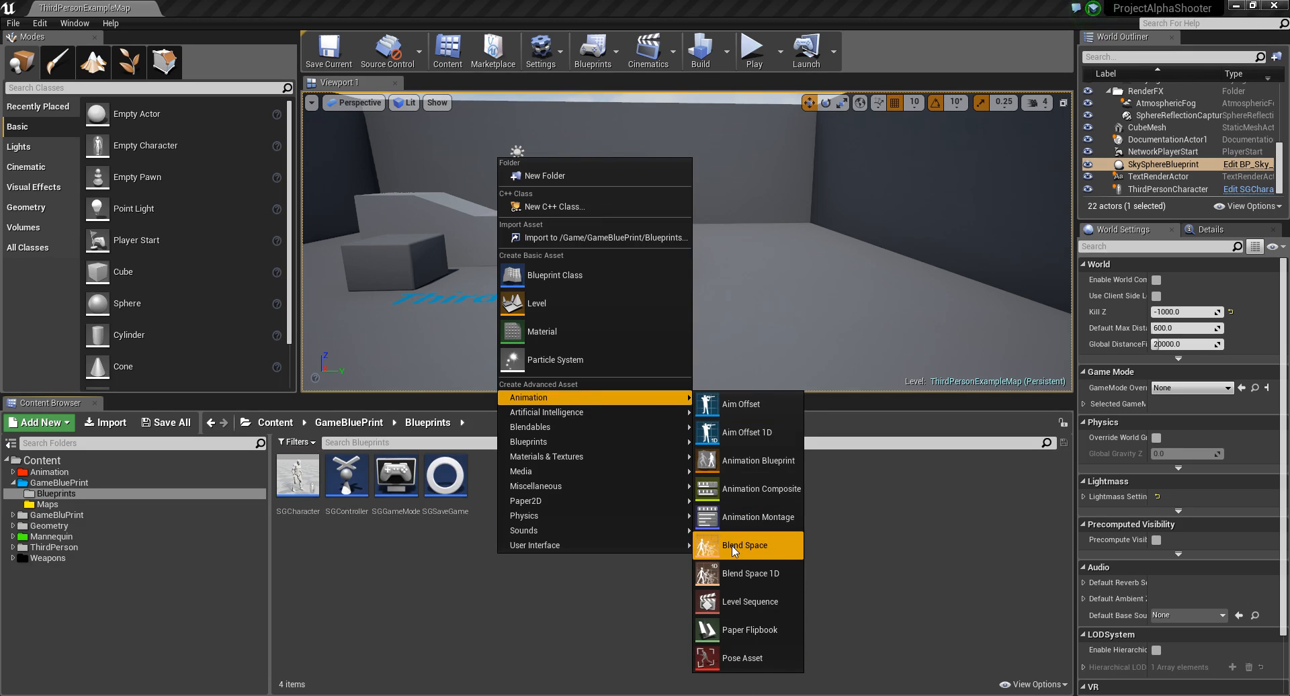
left_click(421, 555)
Open SGCharacter, select its mesh in the Viewport and locate its animation blueprint in the Content Browser.
double_click(309, 508)
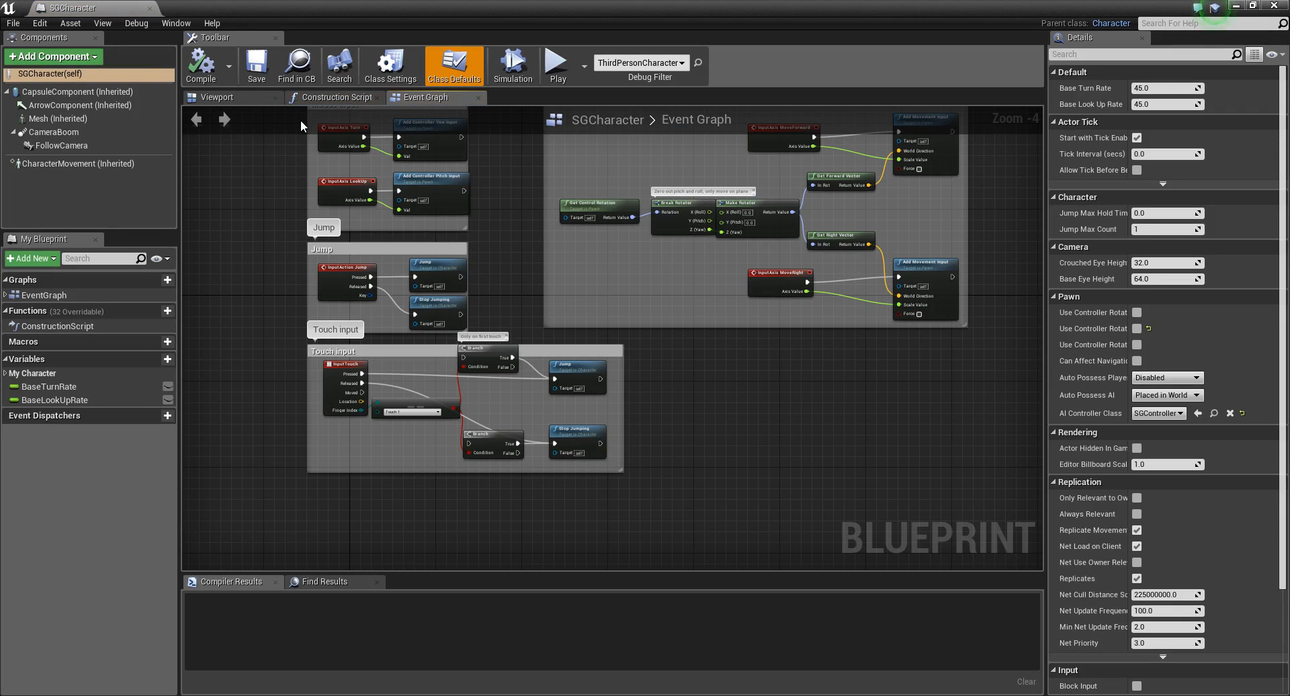
left_click(231, 98)
left_click(658, 309)
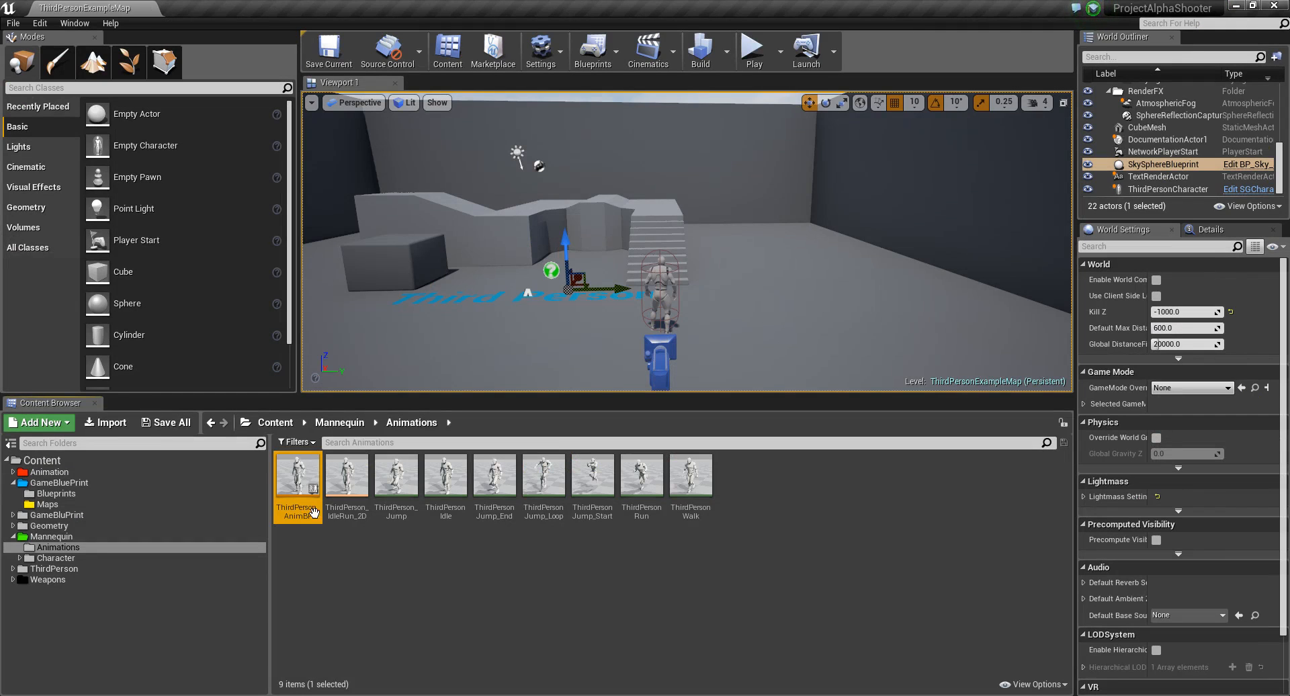
Rename the ThirdPerson_AnimBP animation blueprint to SG_AnimBP.
left_click(296, 513)
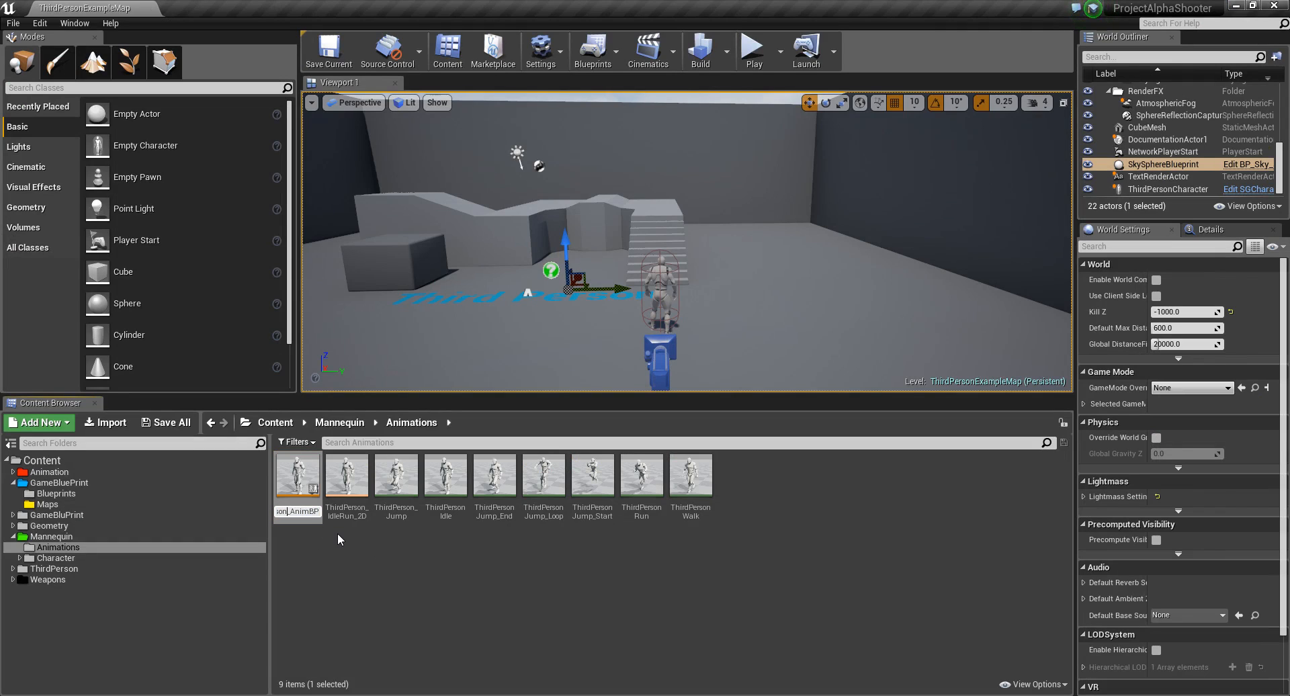
key("BackSpace")
key("BackSpace")
key("BackSpace")
key("BackSpace")
key("BackSpace")
key("BackSpace")
type("SG")
key("Return")
left_click(325, 553)
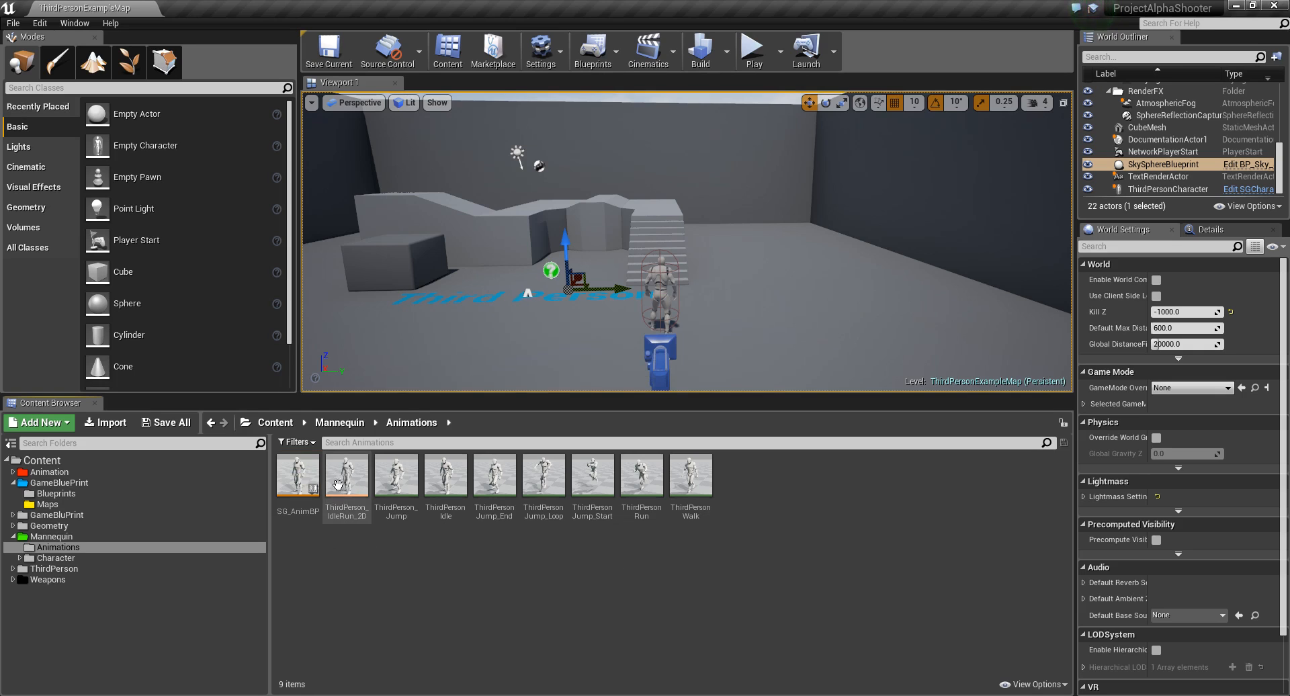
Open the ThirdPerson_IdleRun_2D blend space from Mannequin's Animations folder to view its samples.
left_click(341, 497)
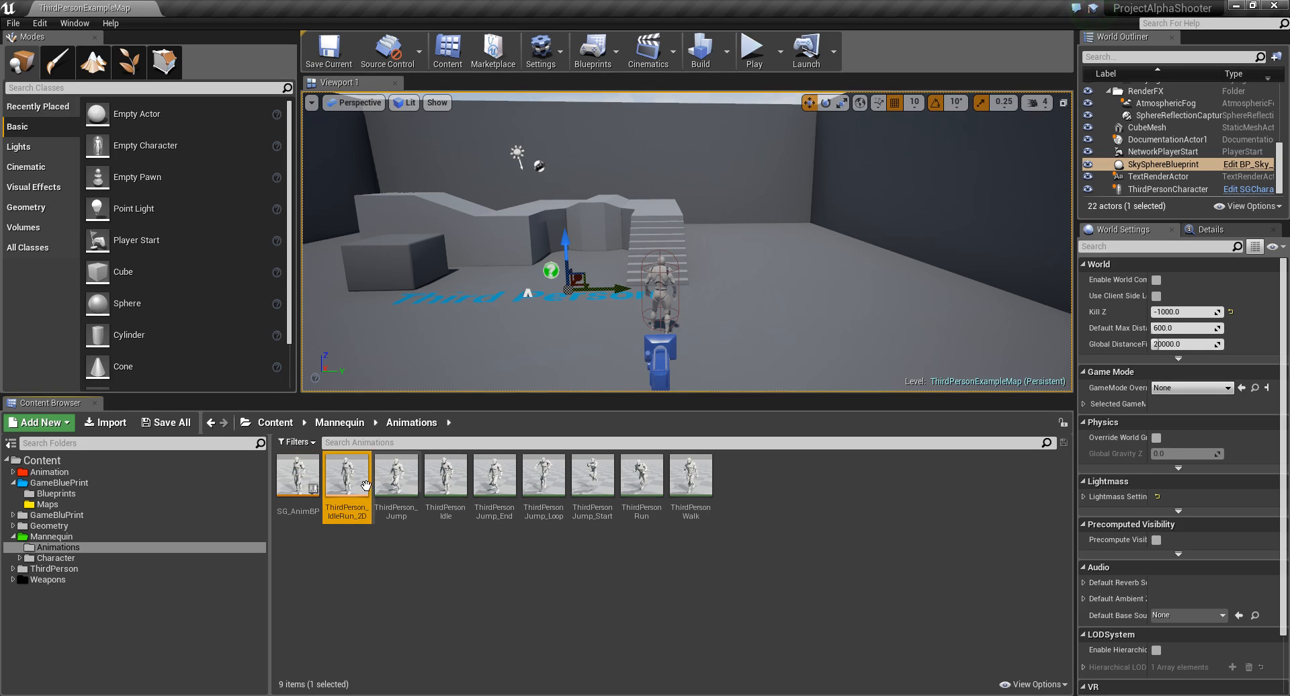
double_click(355, 479)
right_click(360, 486)
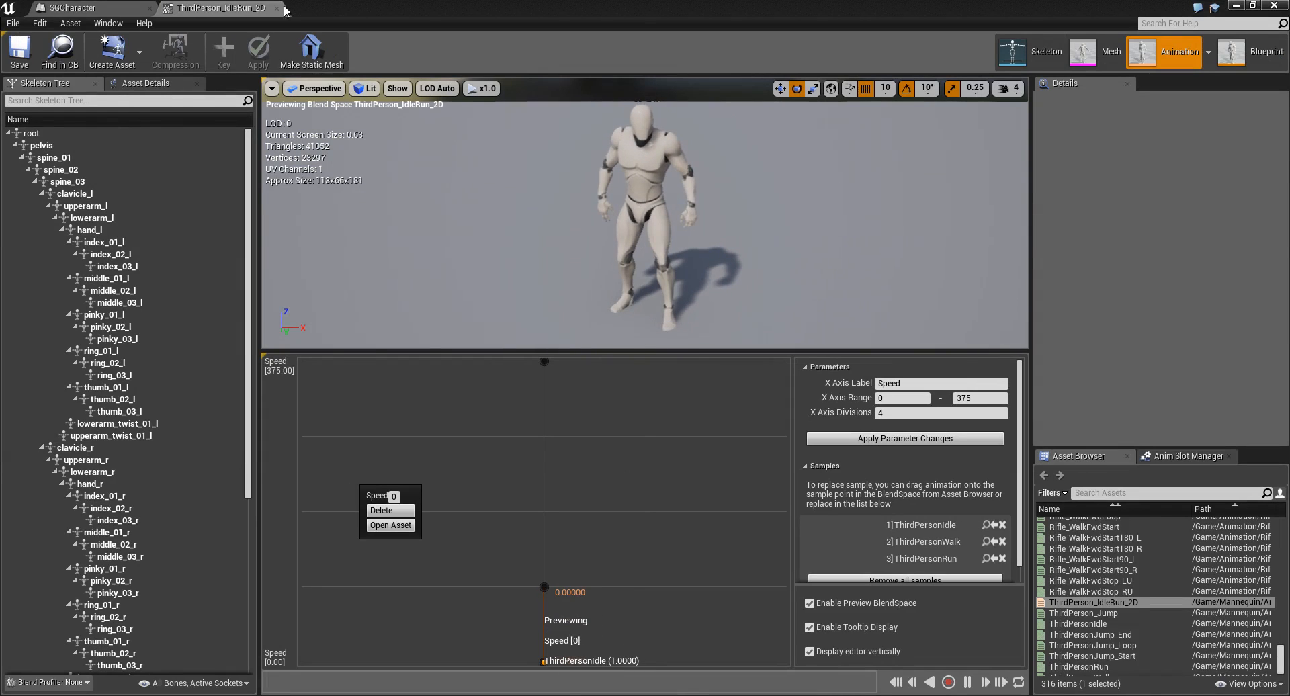
Return to SGCharacter, locate its SG_Mesh skeletal mesh in the Content Browser, and float the blueprint window over the main editor.
left_click(100, 8)
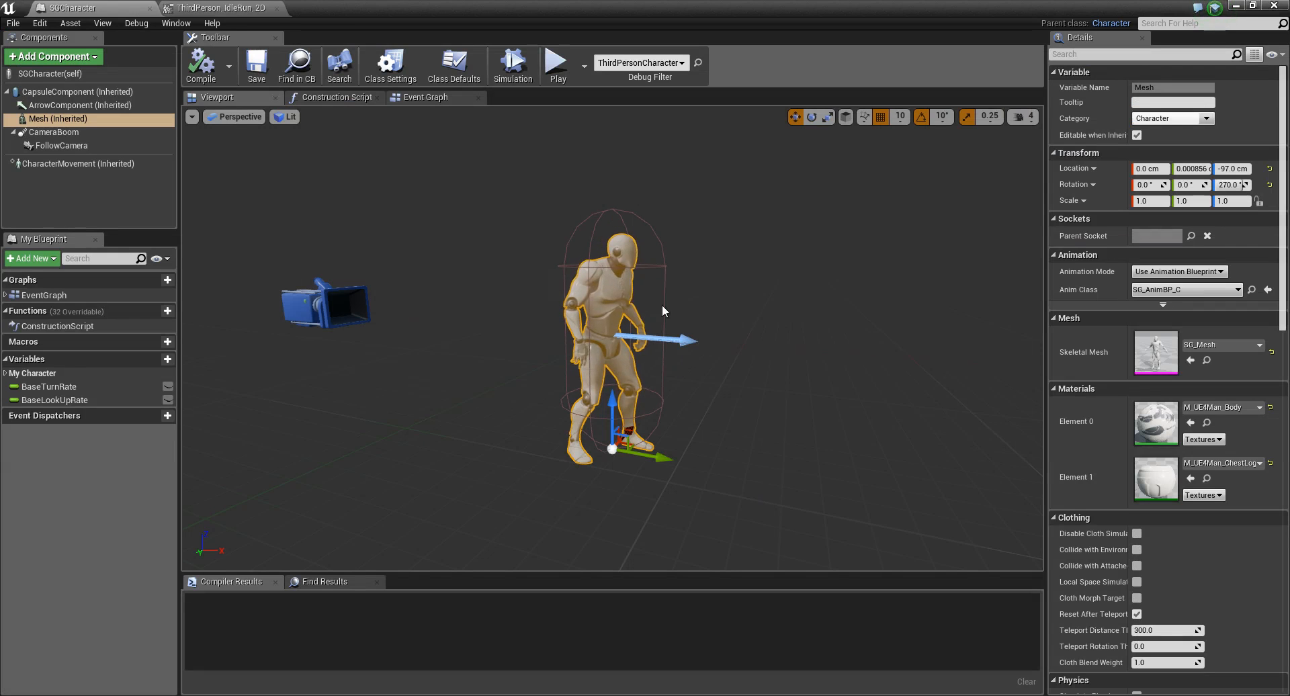
double_click(341, 13)
left_click_drag(340, 11, 562, 342)
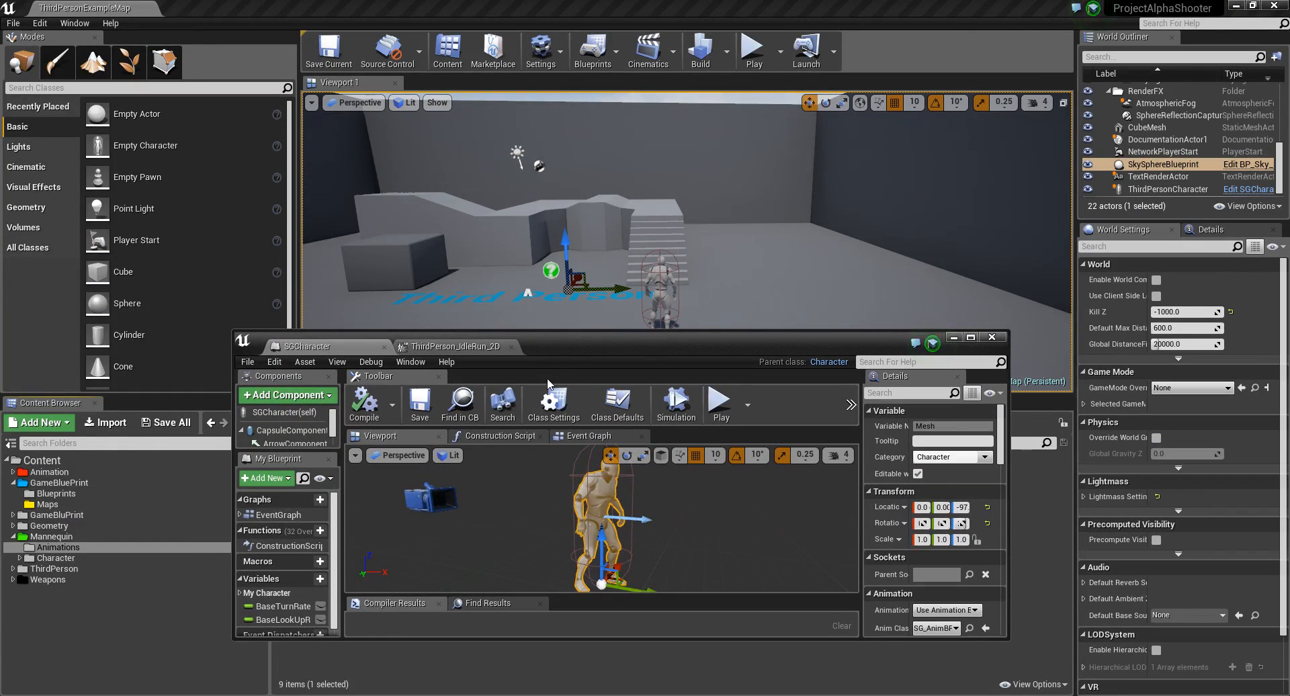
double_click(562, 343)
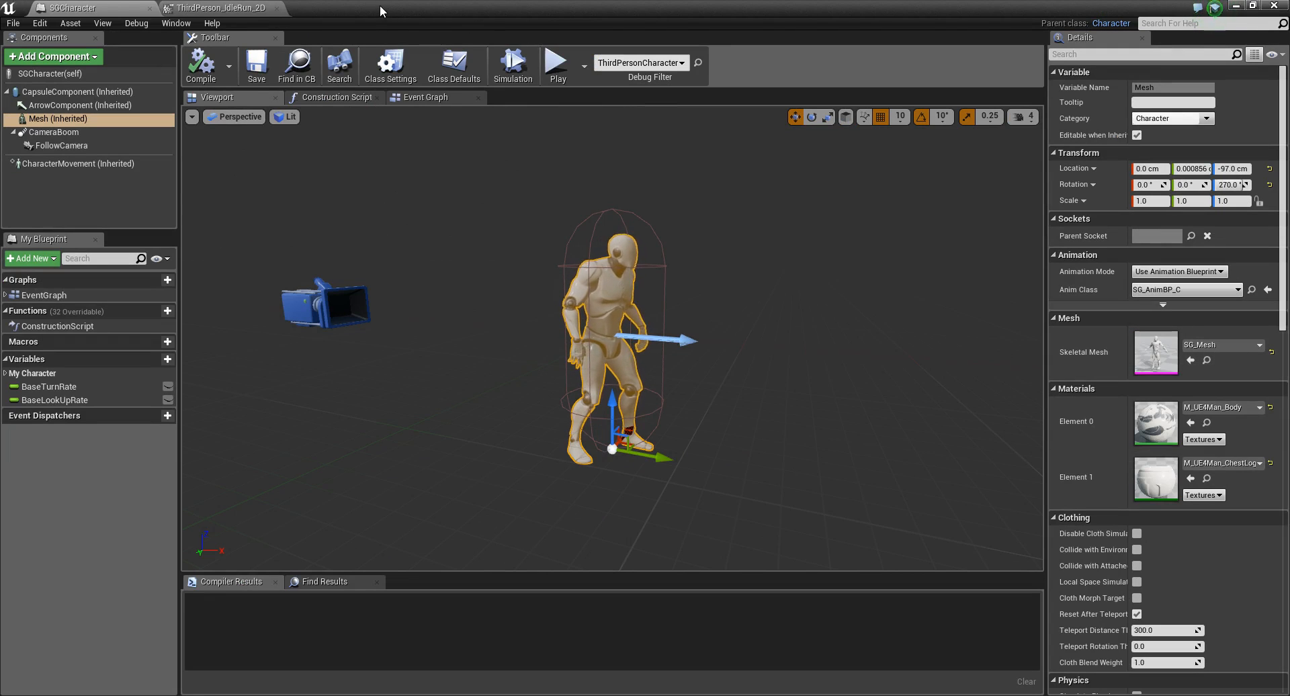
left_click_drag(376, 9, 791, 406)
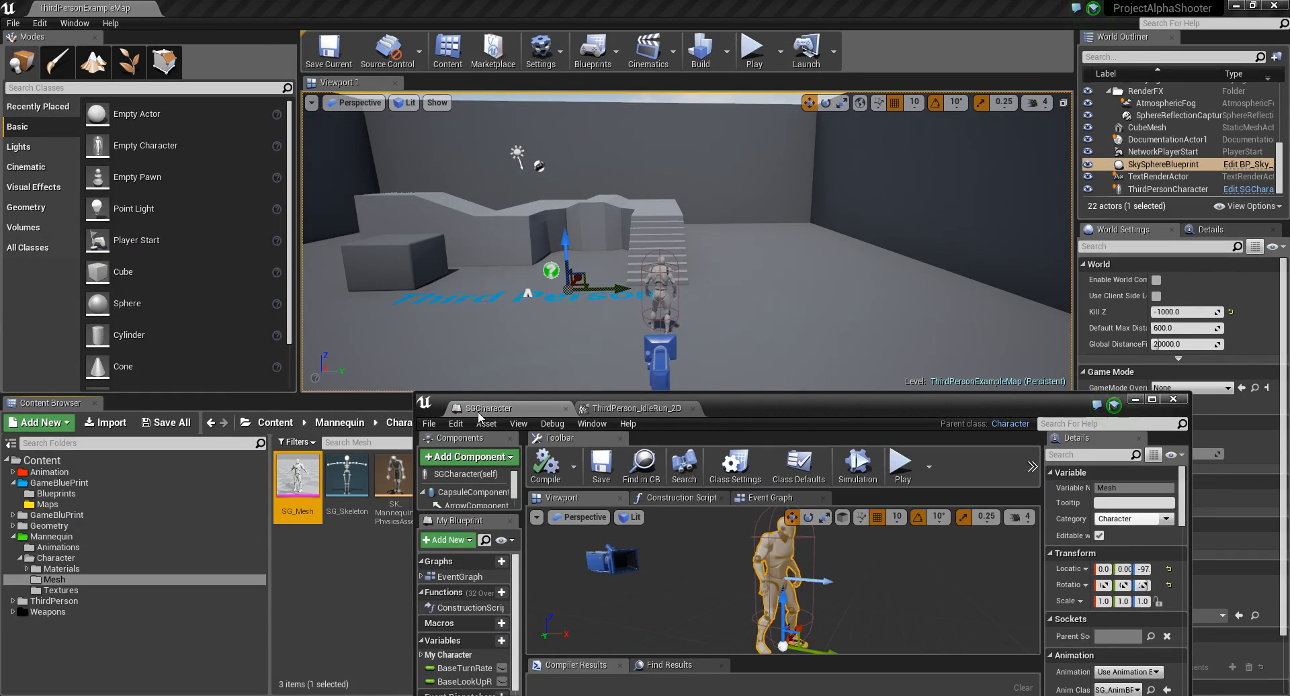
Dock the floating SGCharacter and ThirdPerson_IdleRun_2D editors into the main window beside the ThirdPersonExampleMap level.
left_click(485, 408)
left_click_drag(485, 408, 225, 8)
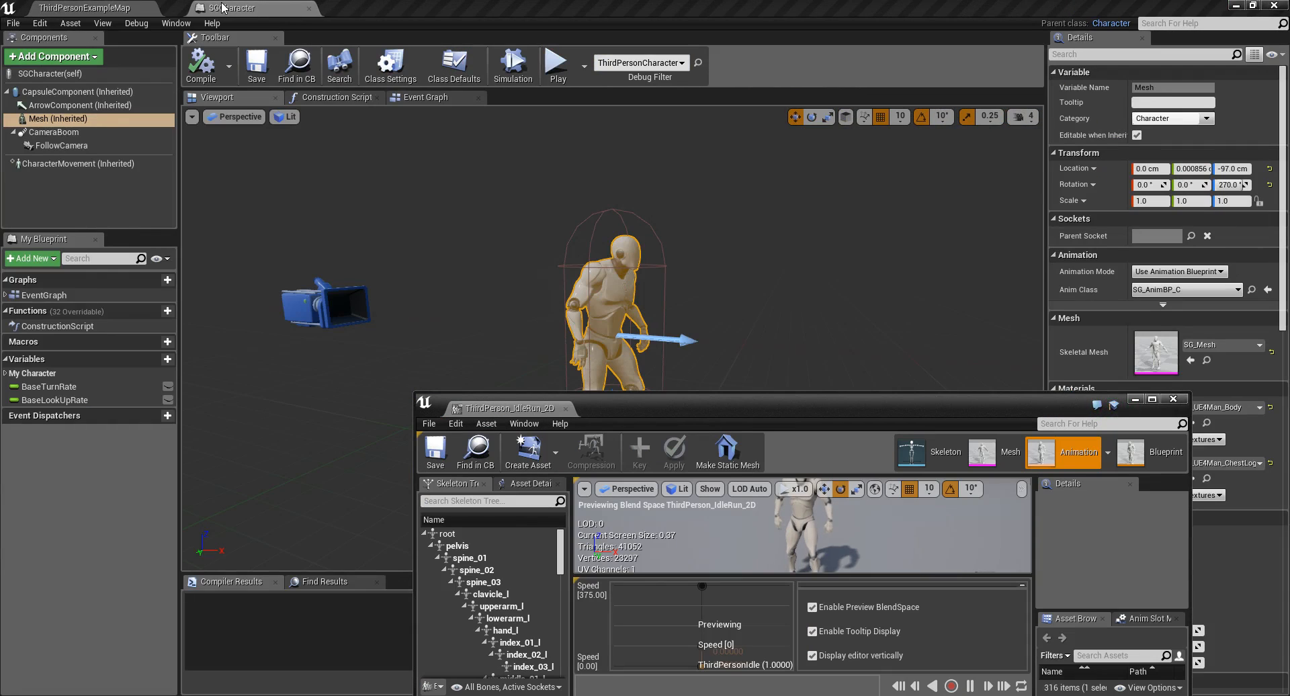
left_click_drag(507, 385, 567, 451)
left_click_drag(225, 28, 224, 9)
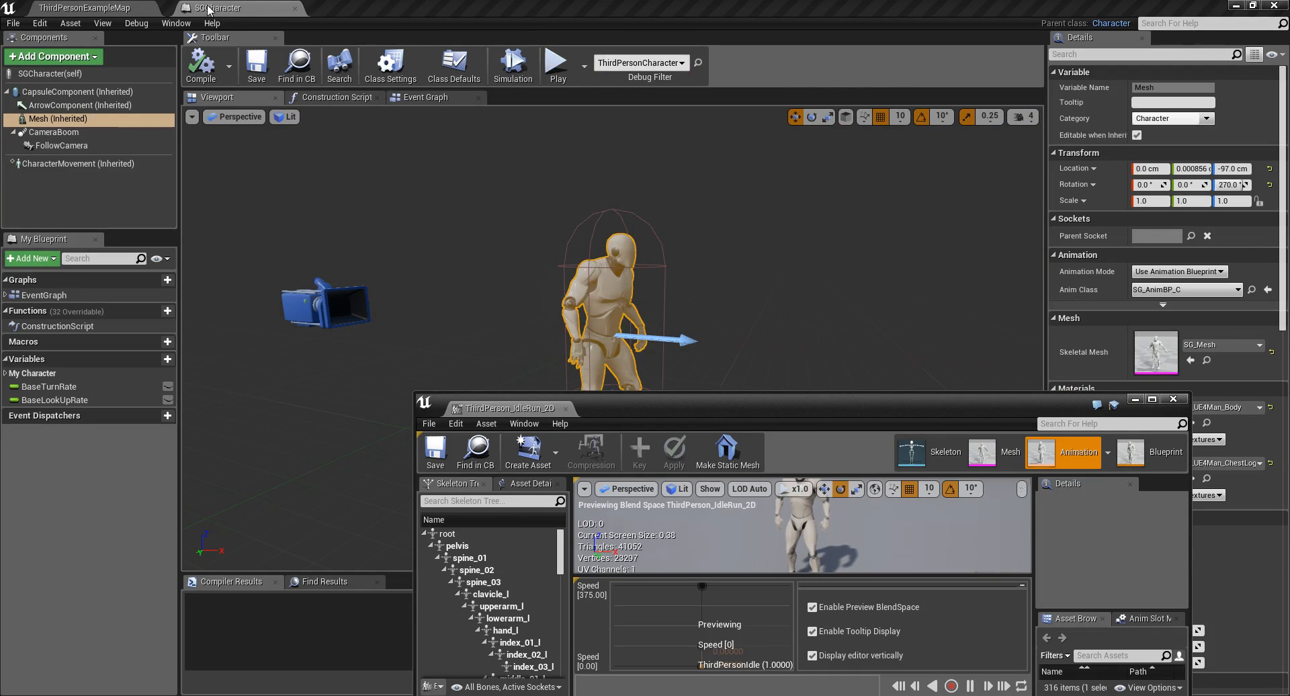
middle_click(497, 405)
left_click_drag(363, 87, 326, 13)
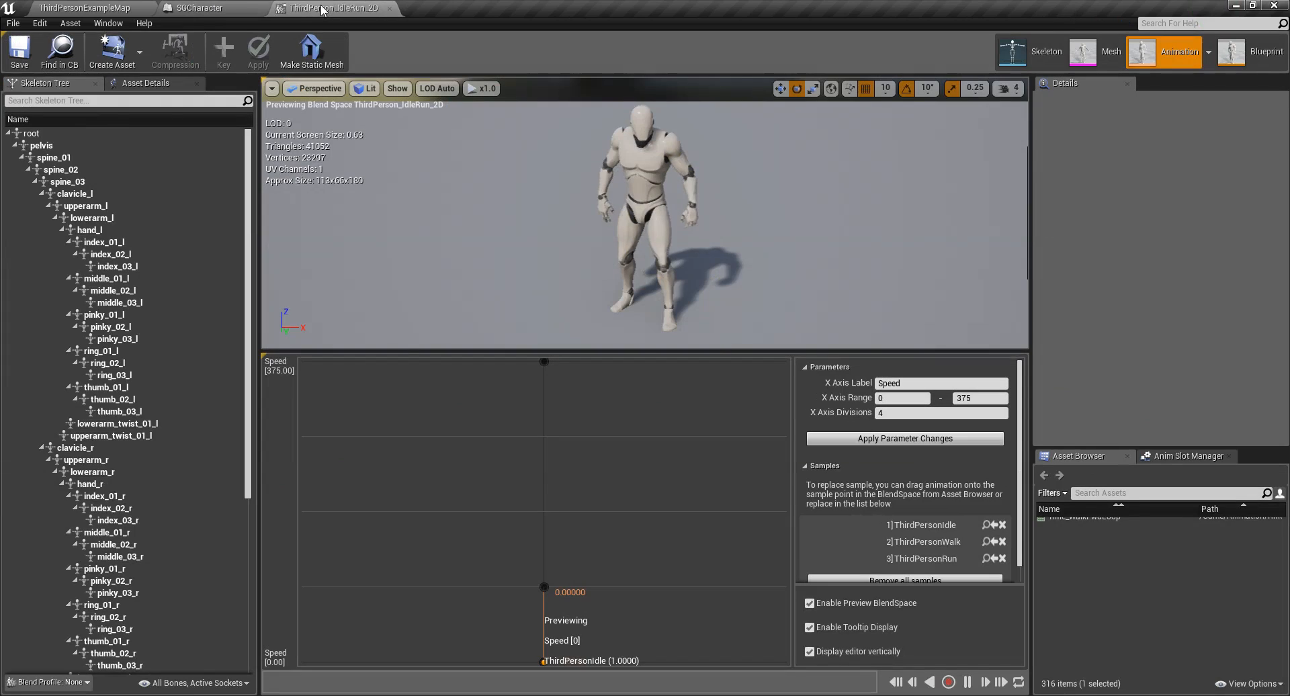
Locate SGCharacter's SG_Mesh skeletal mesh in the Content Browser, and close the ThirdPerson_IdleRun_2D blend space.
left_click(113, 14)
left_click(538, 608)
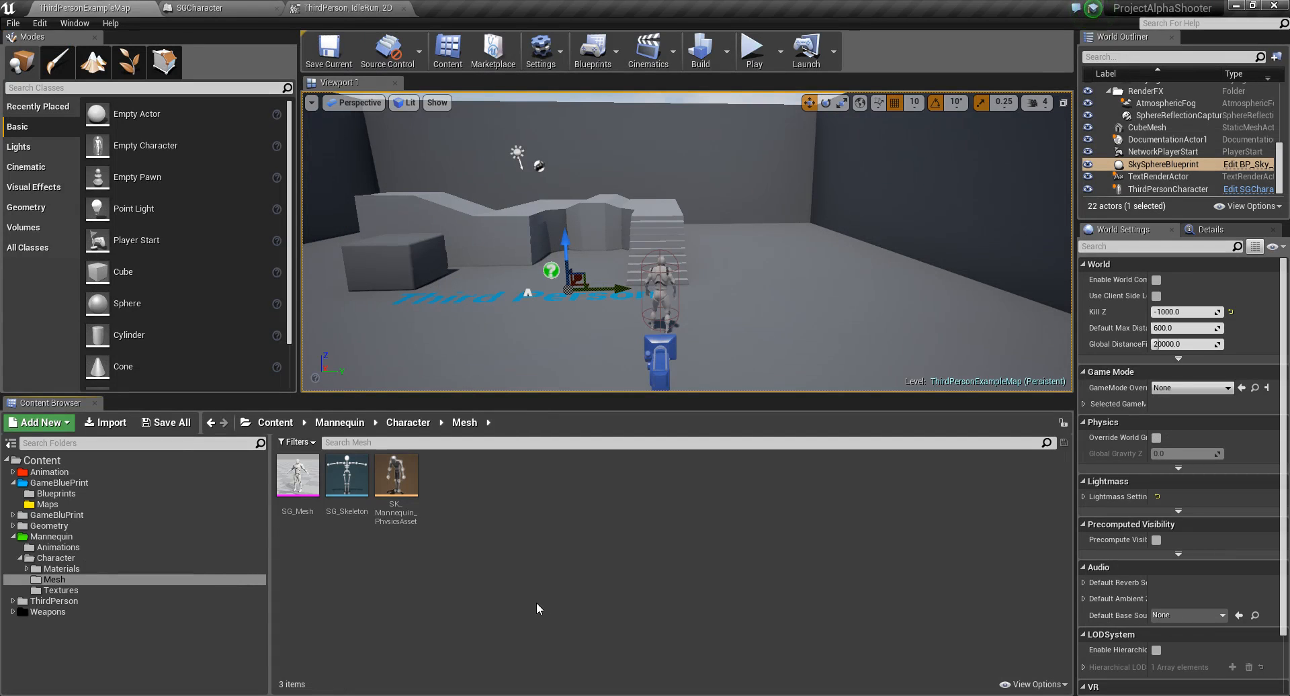
left_click(222, 12)
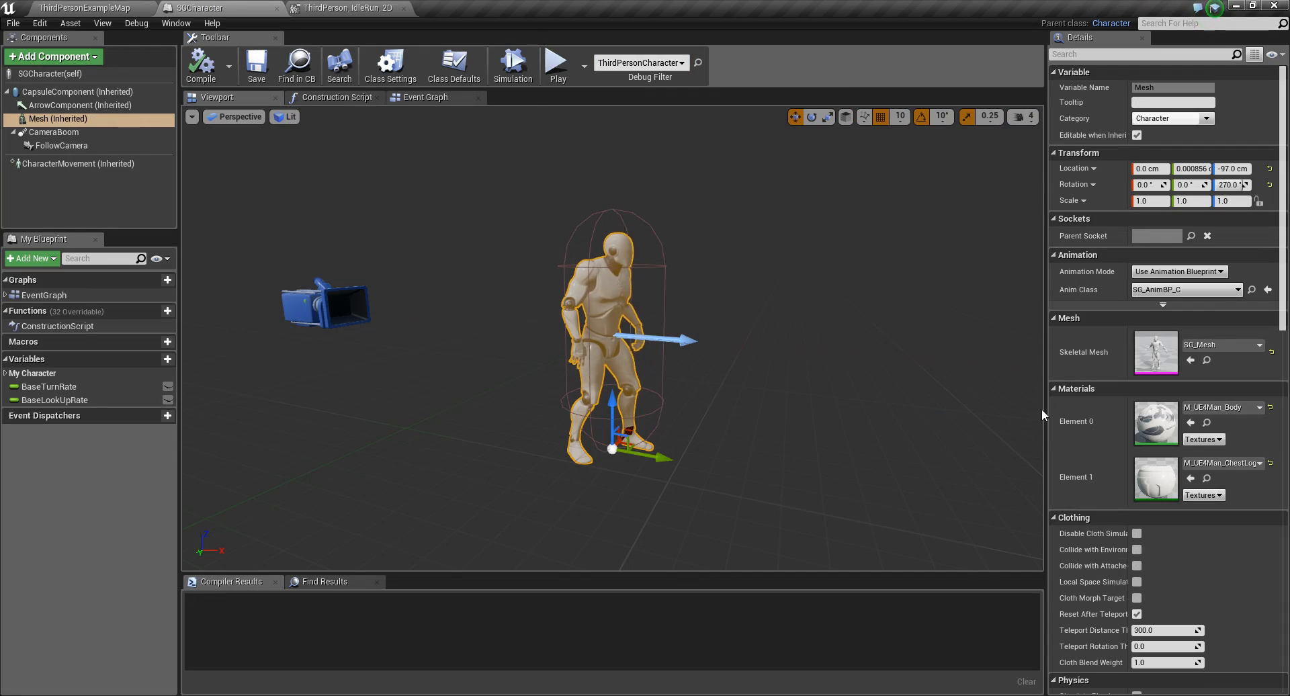
left_click(1206, 360)
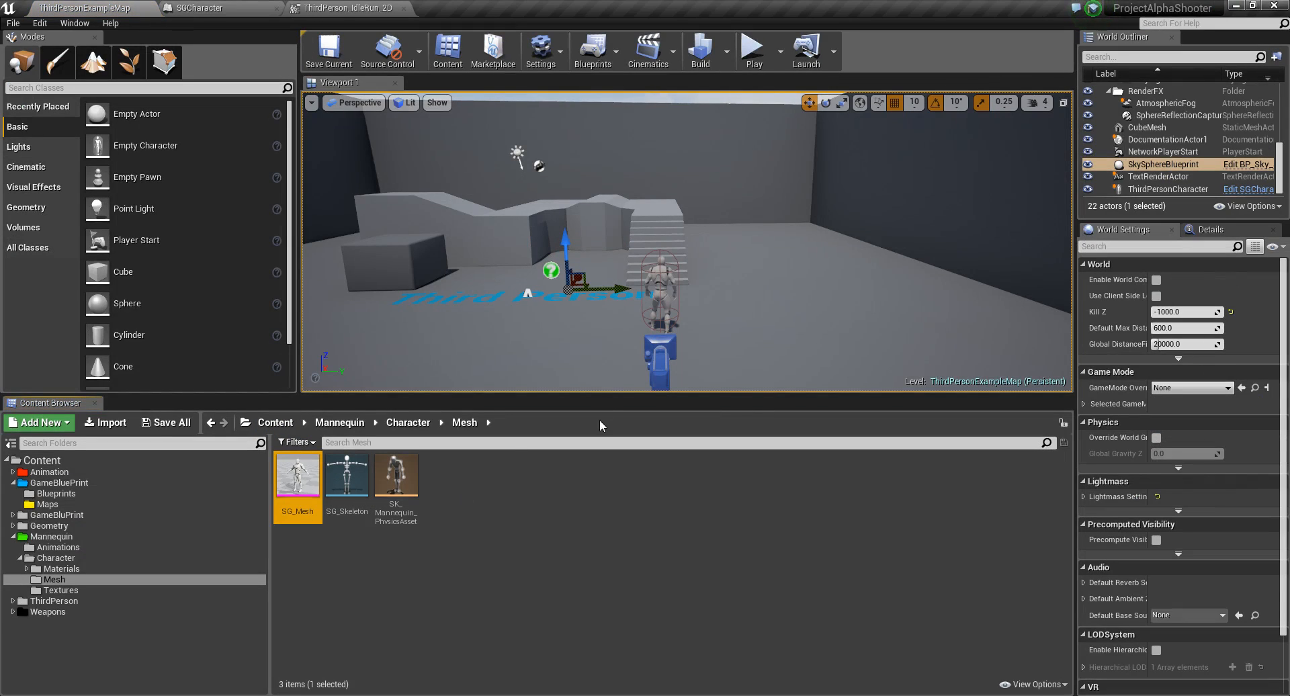
left_click(380, 9)
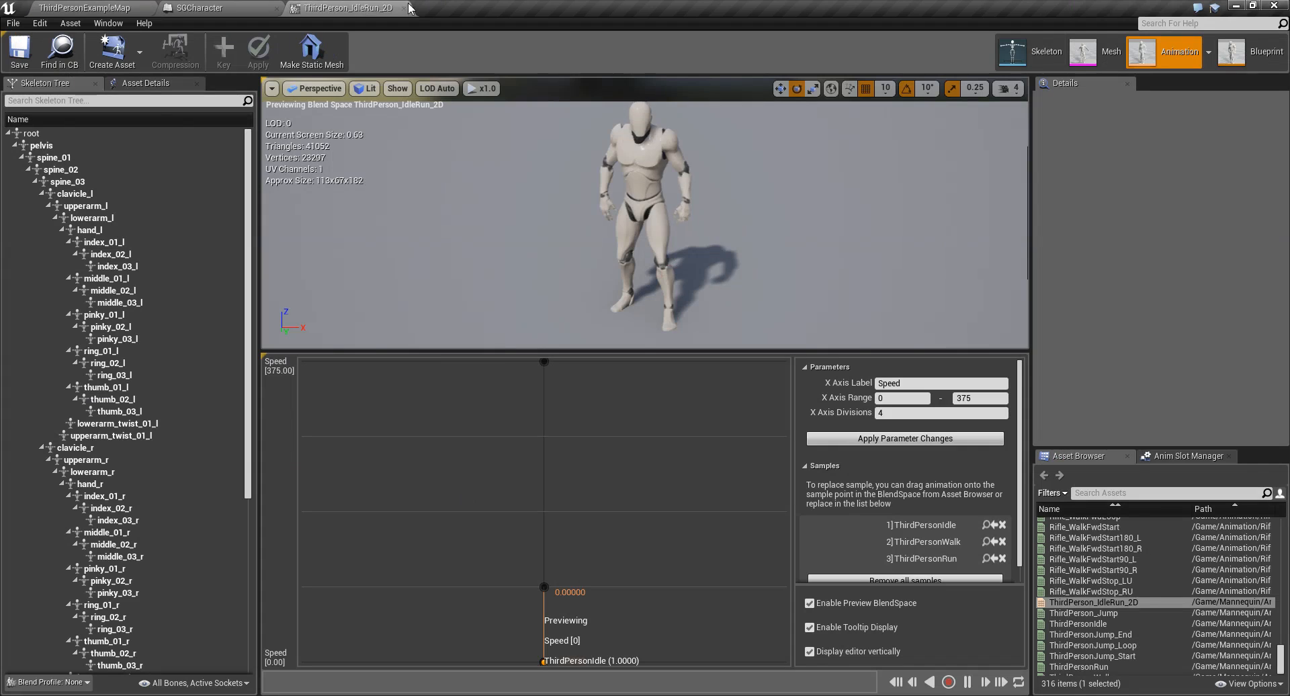
left_click(404, 9)
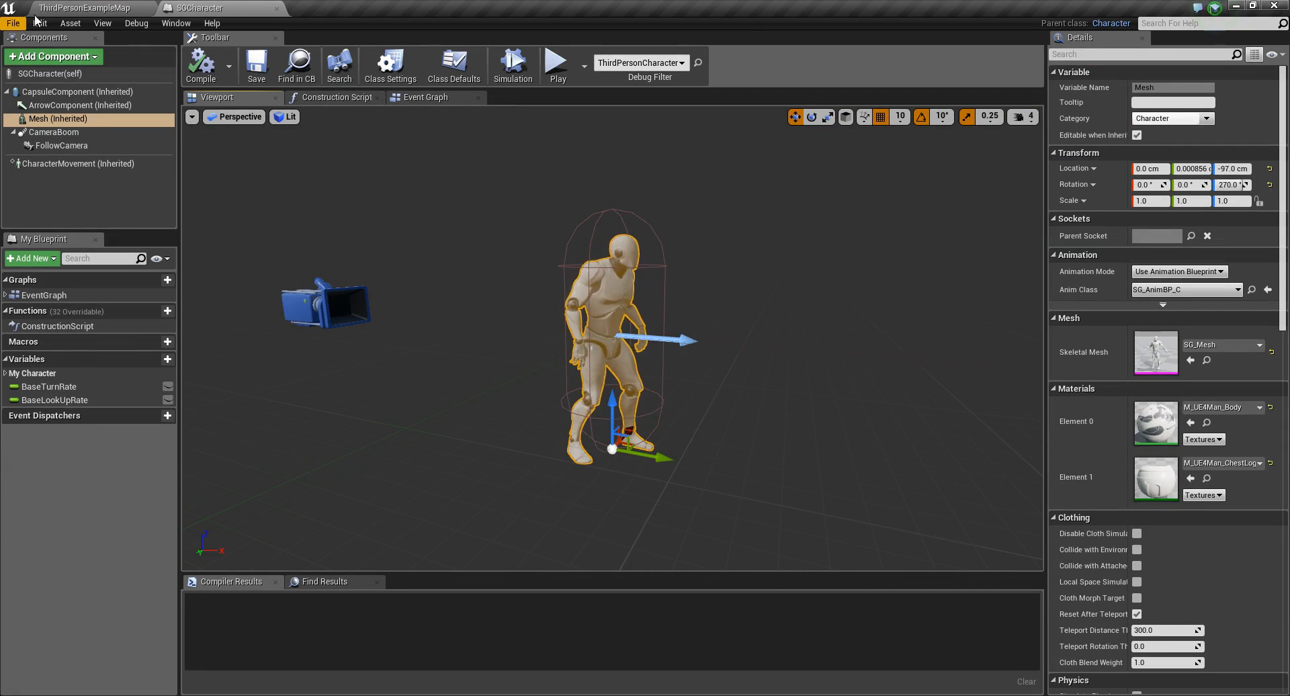
Play ThirdPersonExampleMap in the selected viewport, run the character around in all directions, and stop the session.
left_click(66, 9)
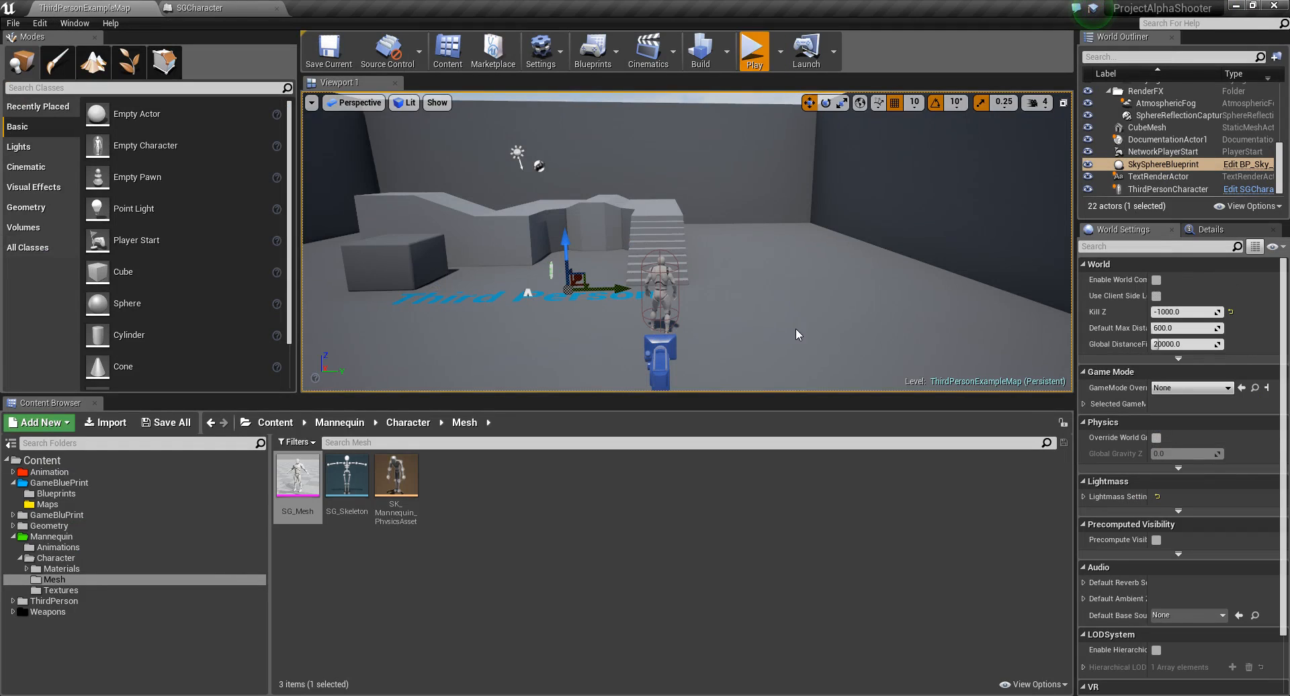
key("alt+p")
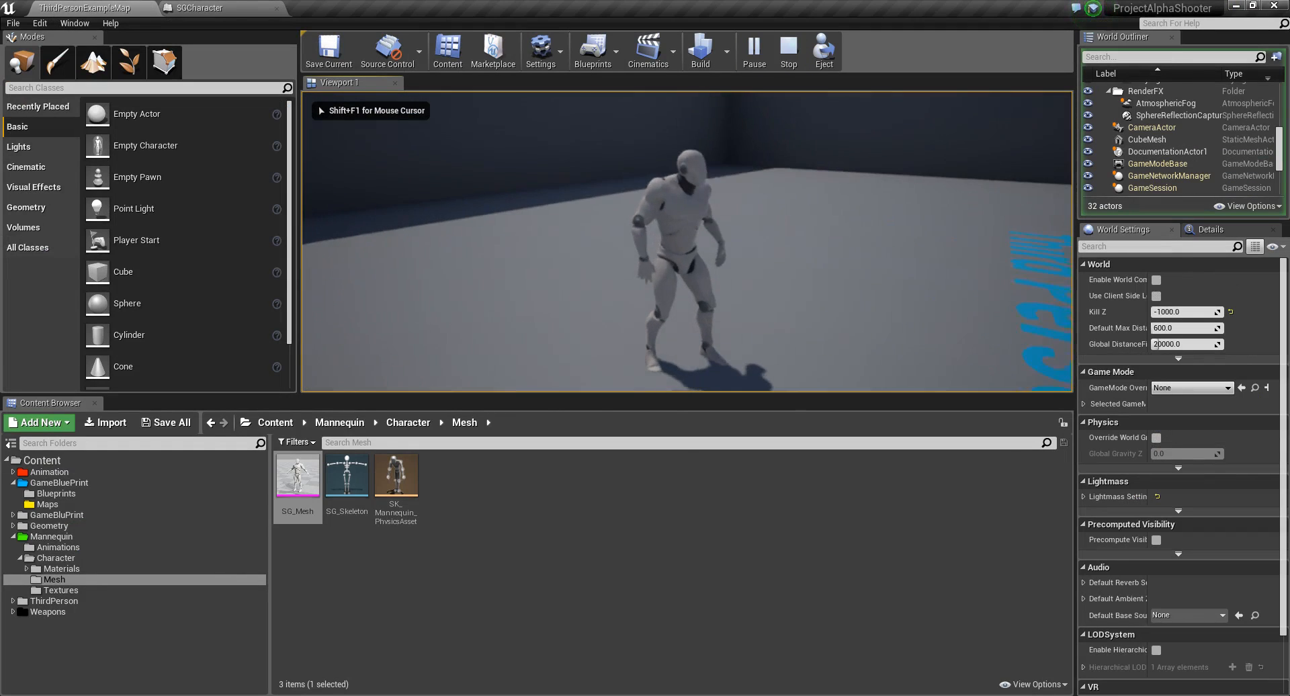
key("w")
key("a")
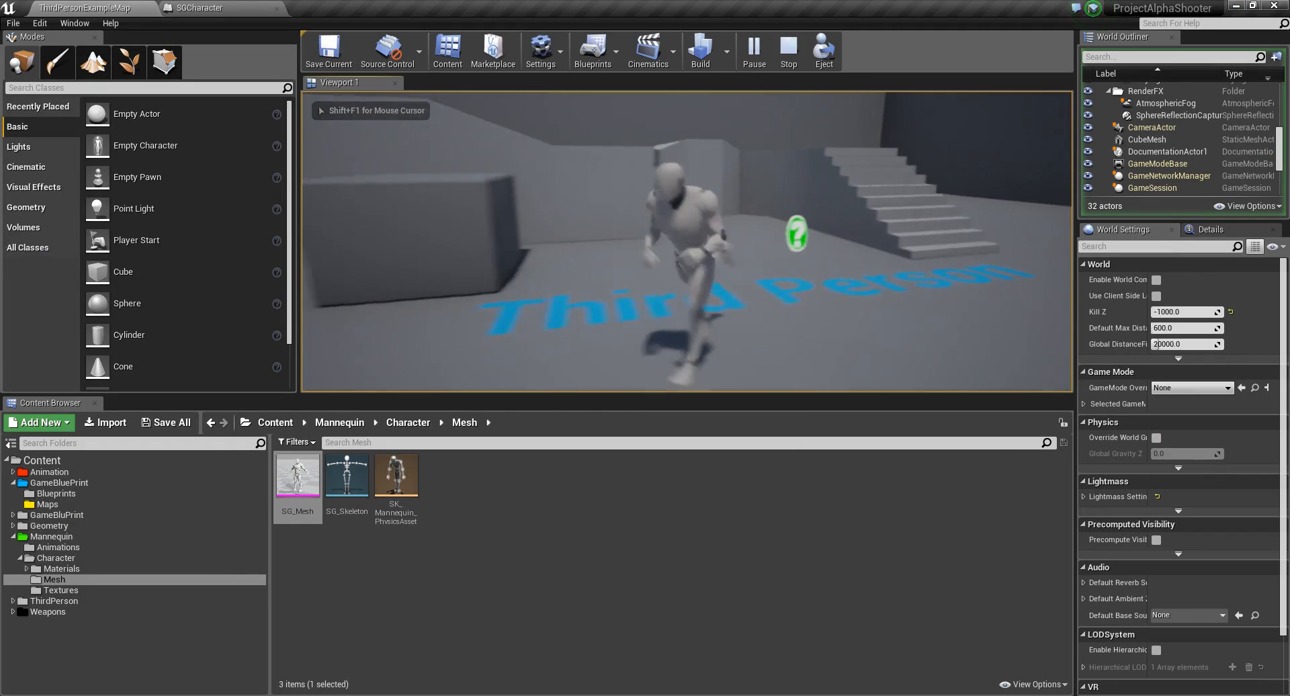
key("s")
key("d")
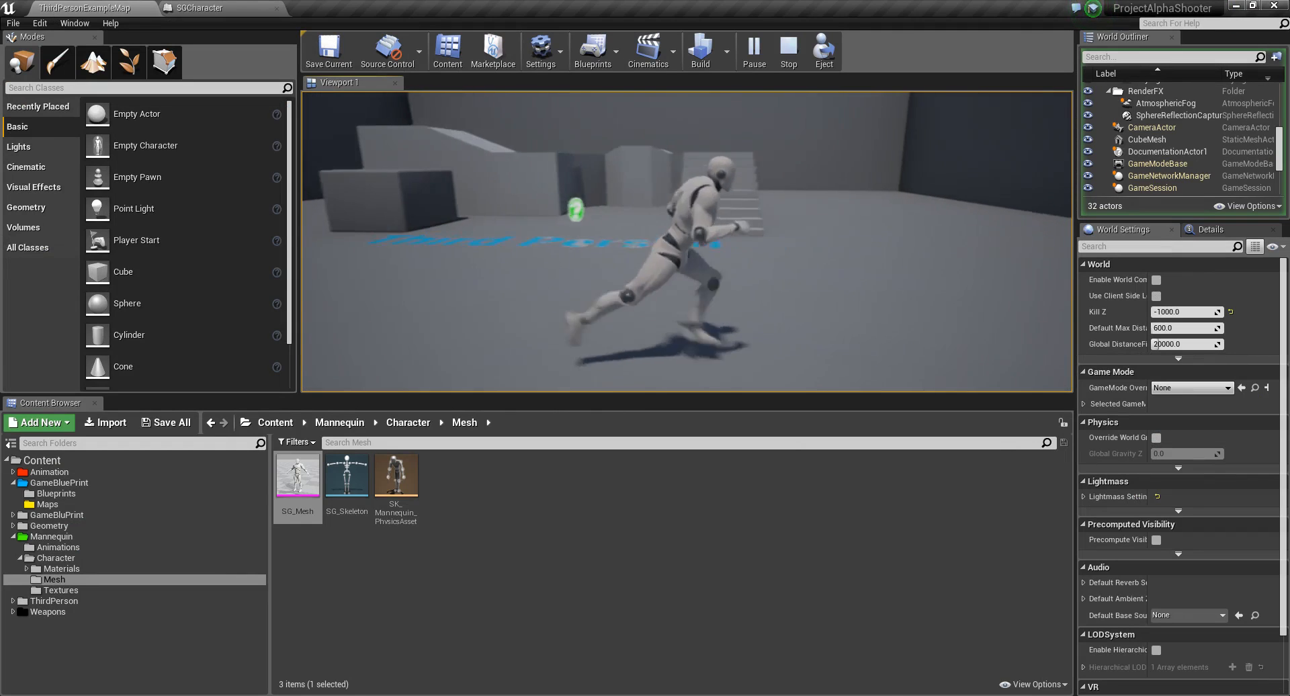
key("a")
key("d")
key("a")
key("w")
key("w")
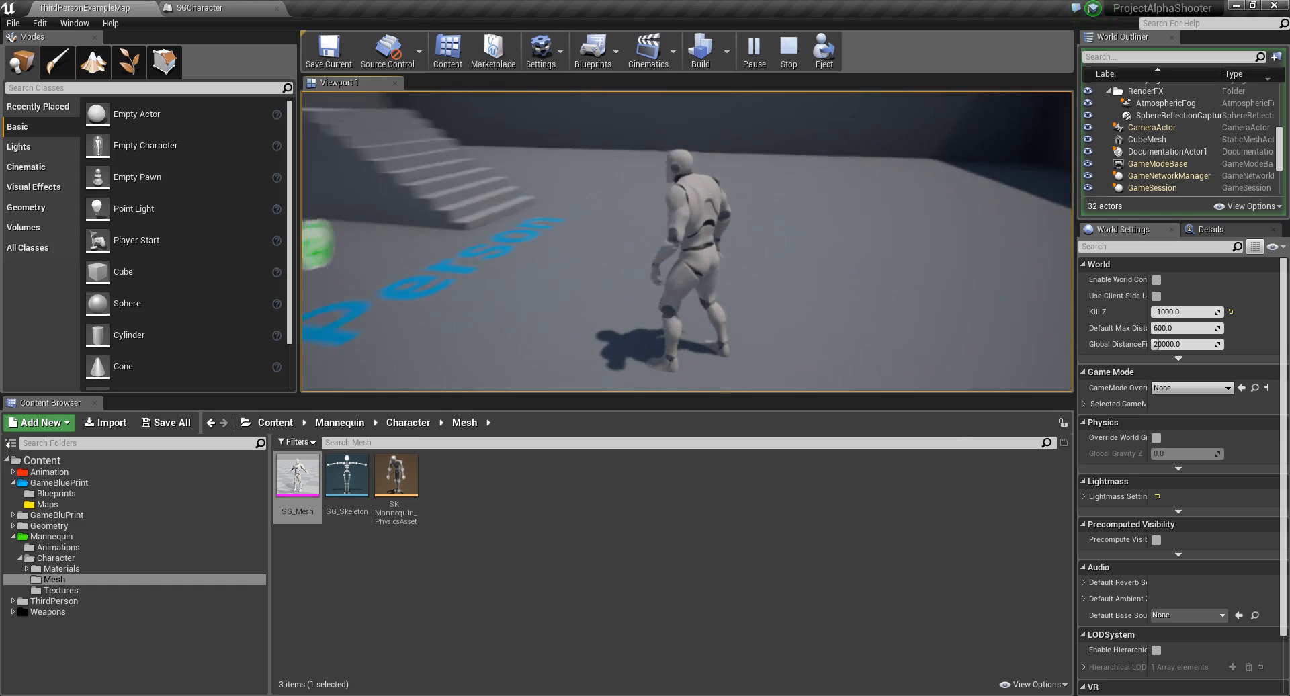
key("d")
key("Escape")
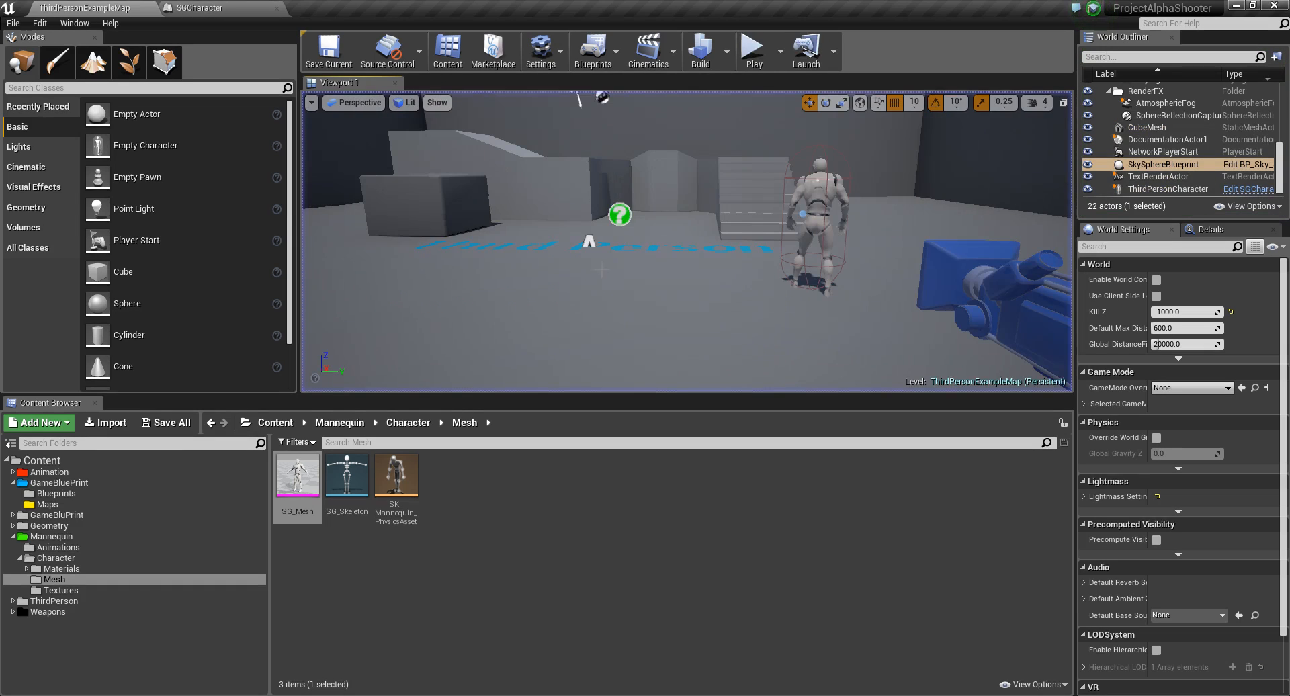
Play the level in a New Editor Window (PIE), test the character's forward movement, and end the preview.
right_click_drag(584, 241, 334, 359)
right_click_drag(686, 242, 675, 278)
left_click(780, 58)
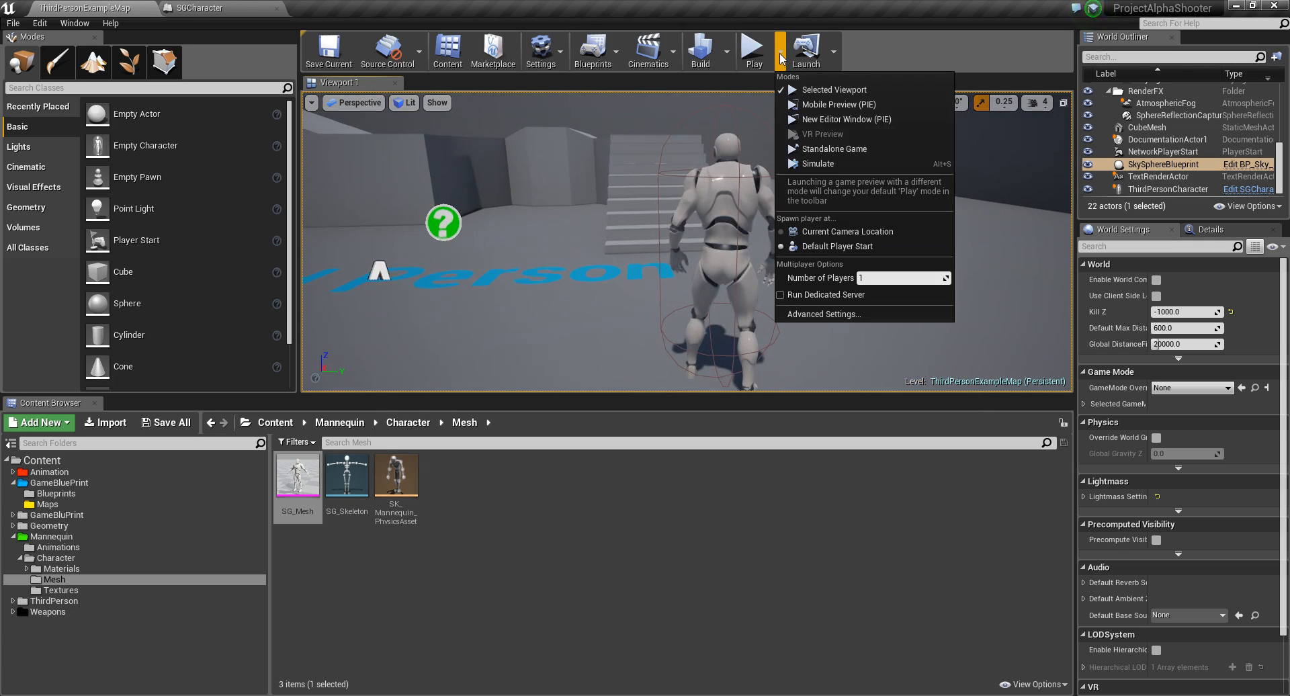
left_click(815, 120)
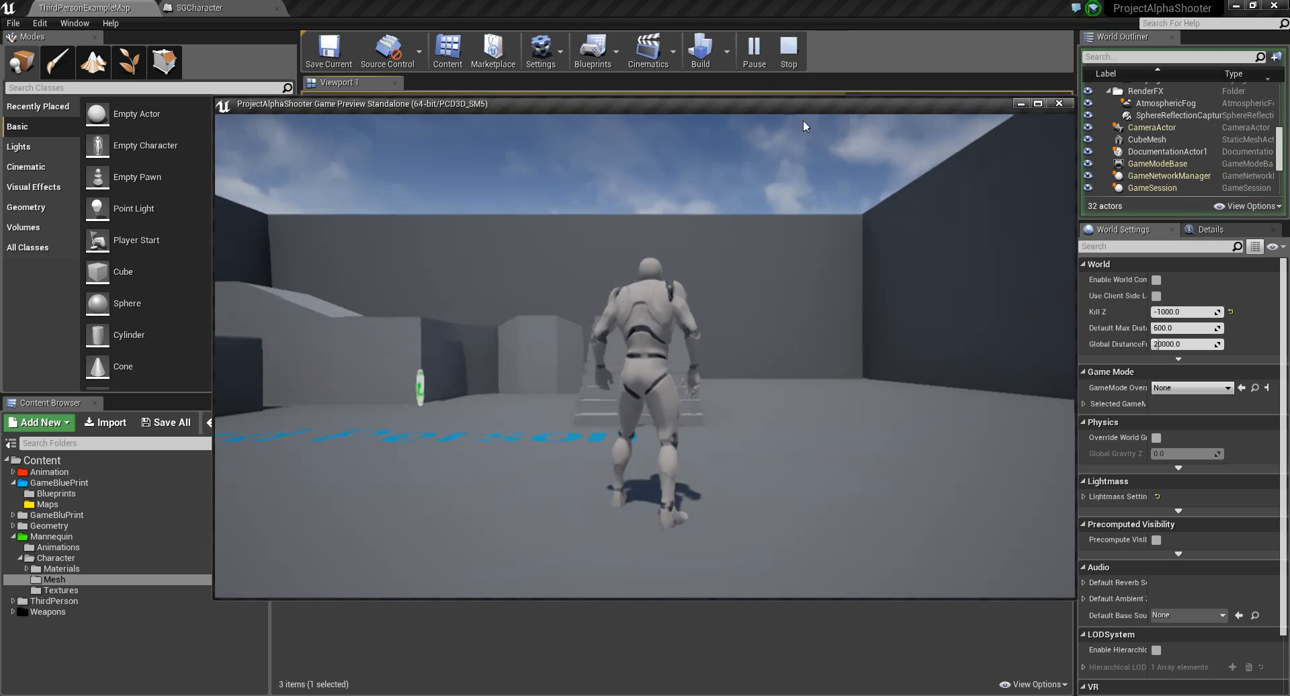
key("w")
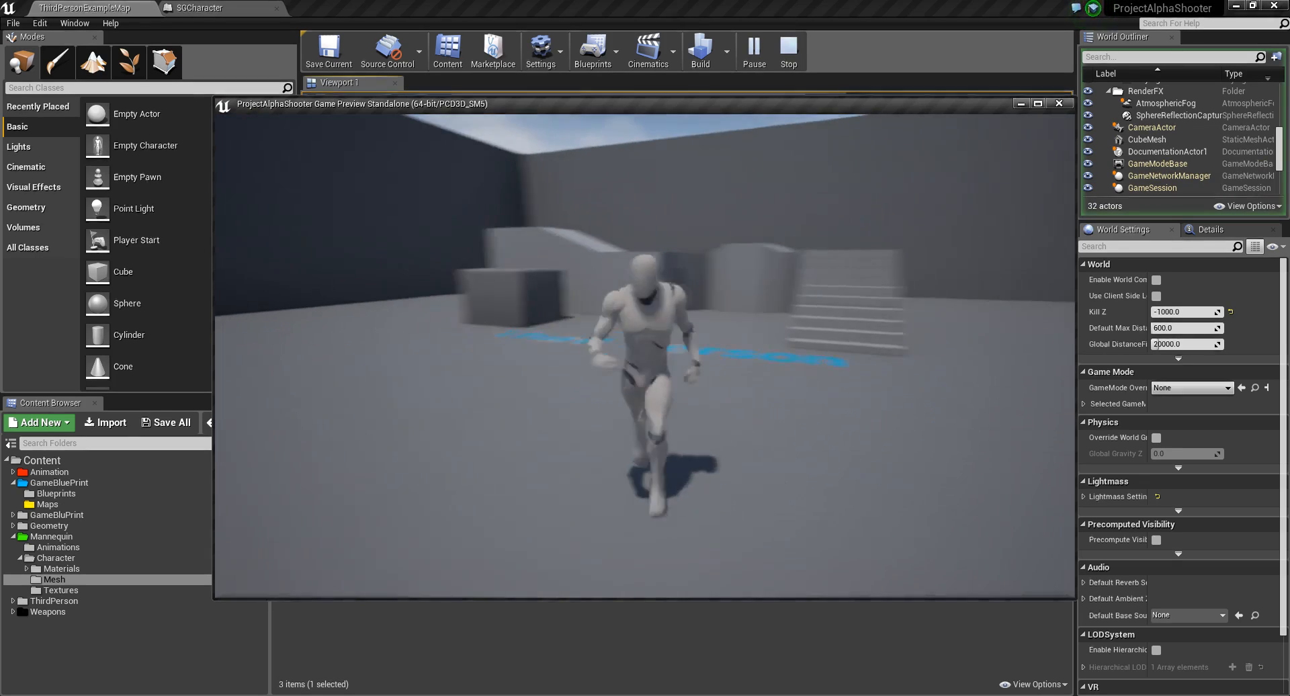
key("Escape")
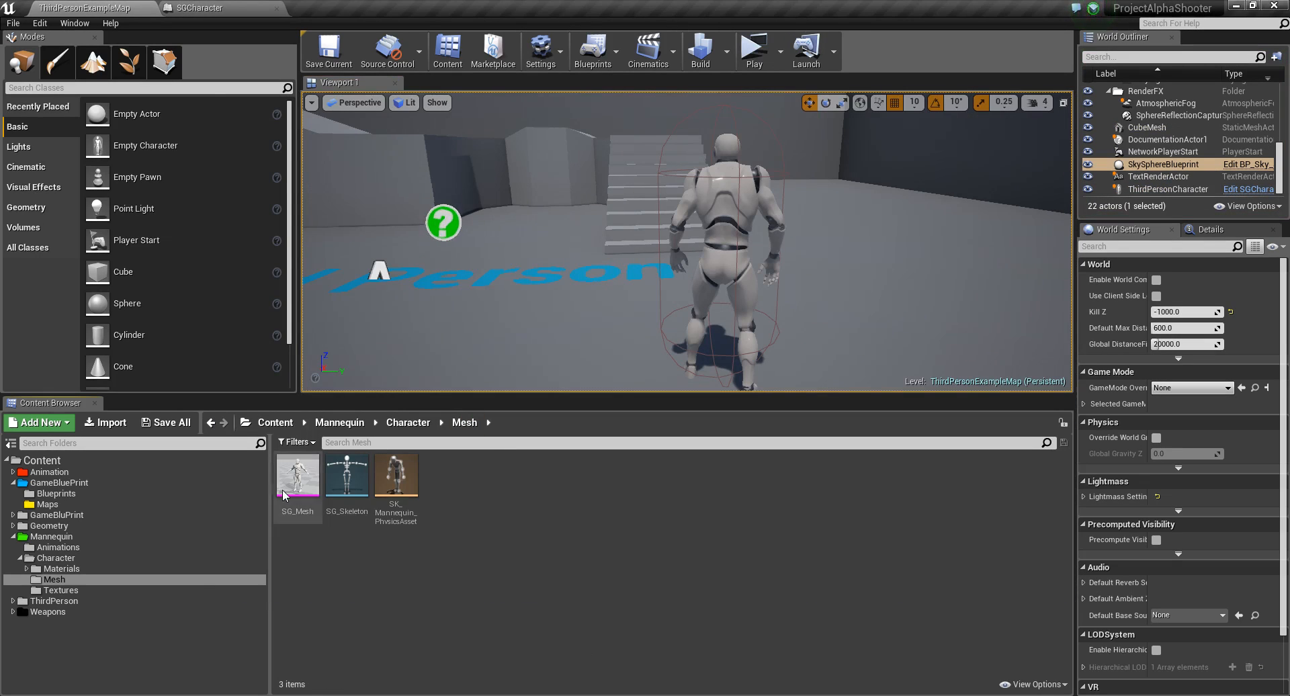
Give the Blueprints folder inside GameBluePrint a new bright blue folder color.
left_click(49, 472)
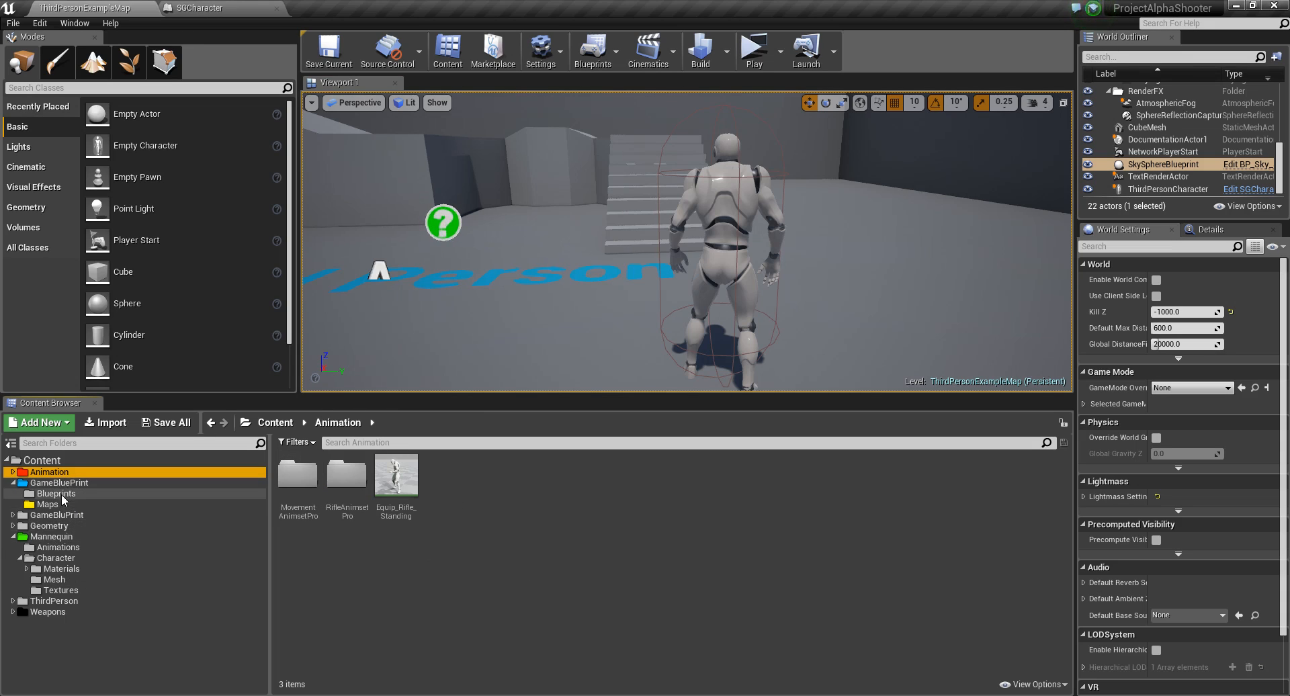
left_click(58, 495)
right_click(530, 507)
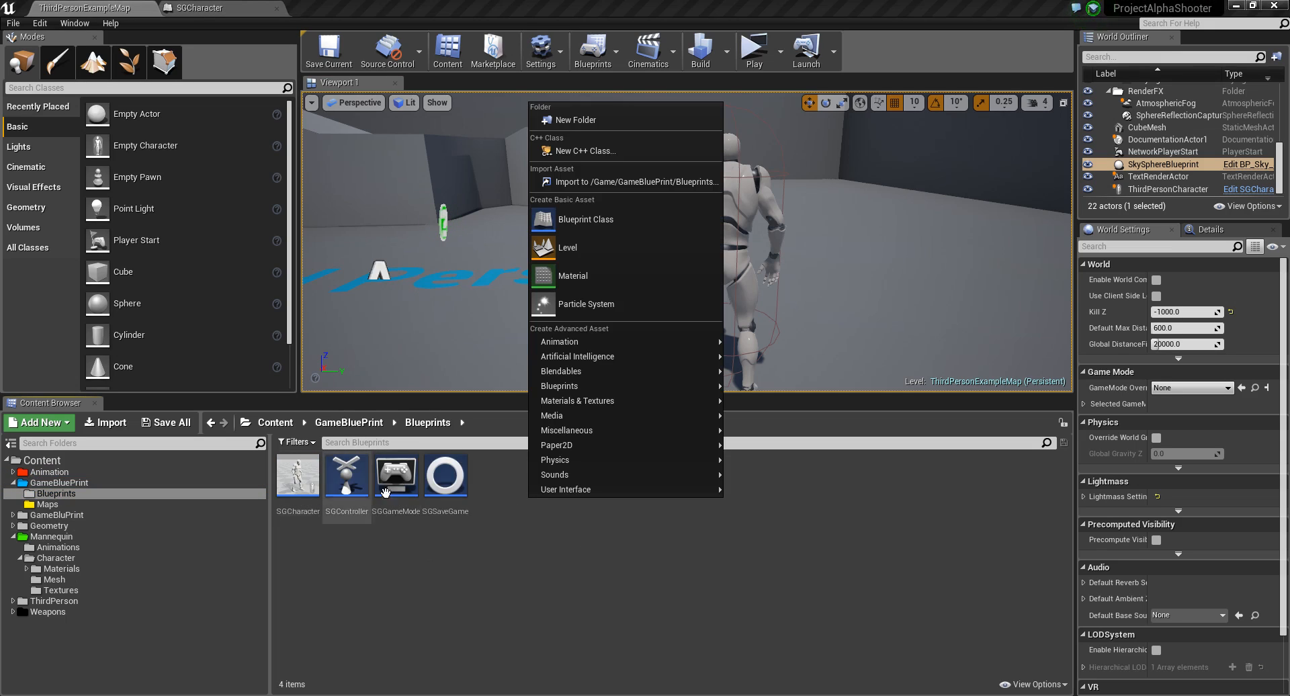
right_click(90, 493)
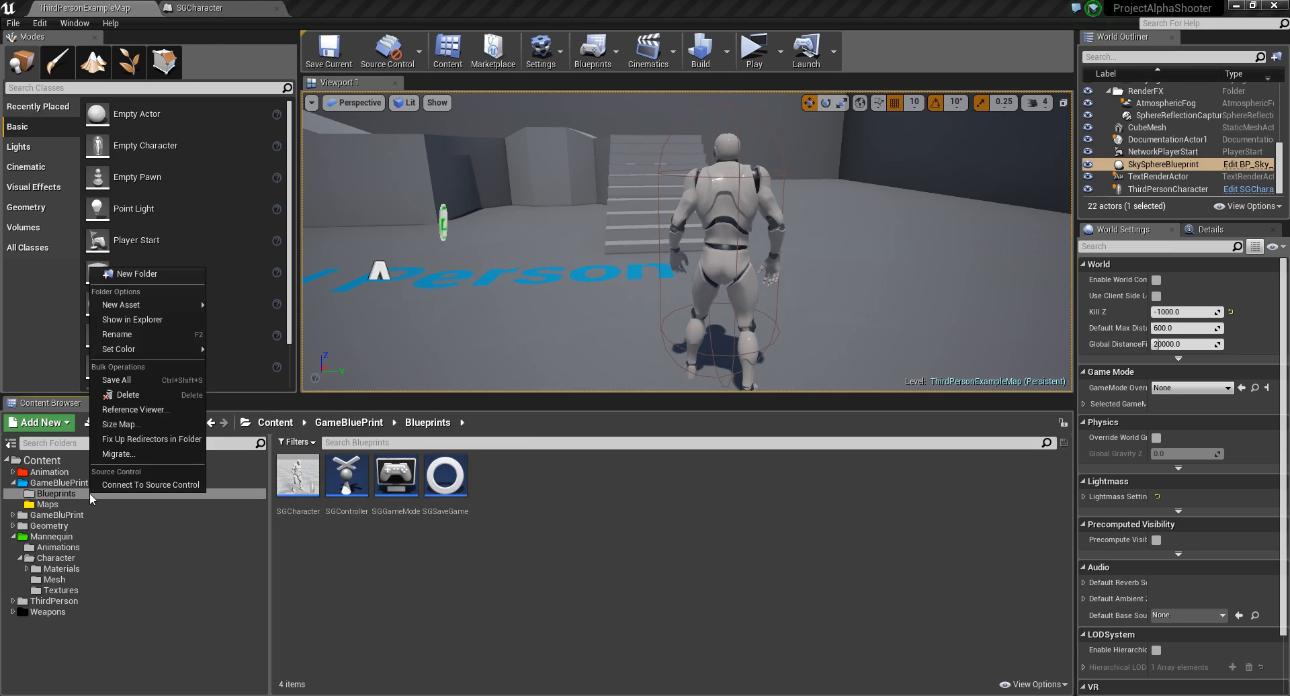
mouse_move(149, 351)
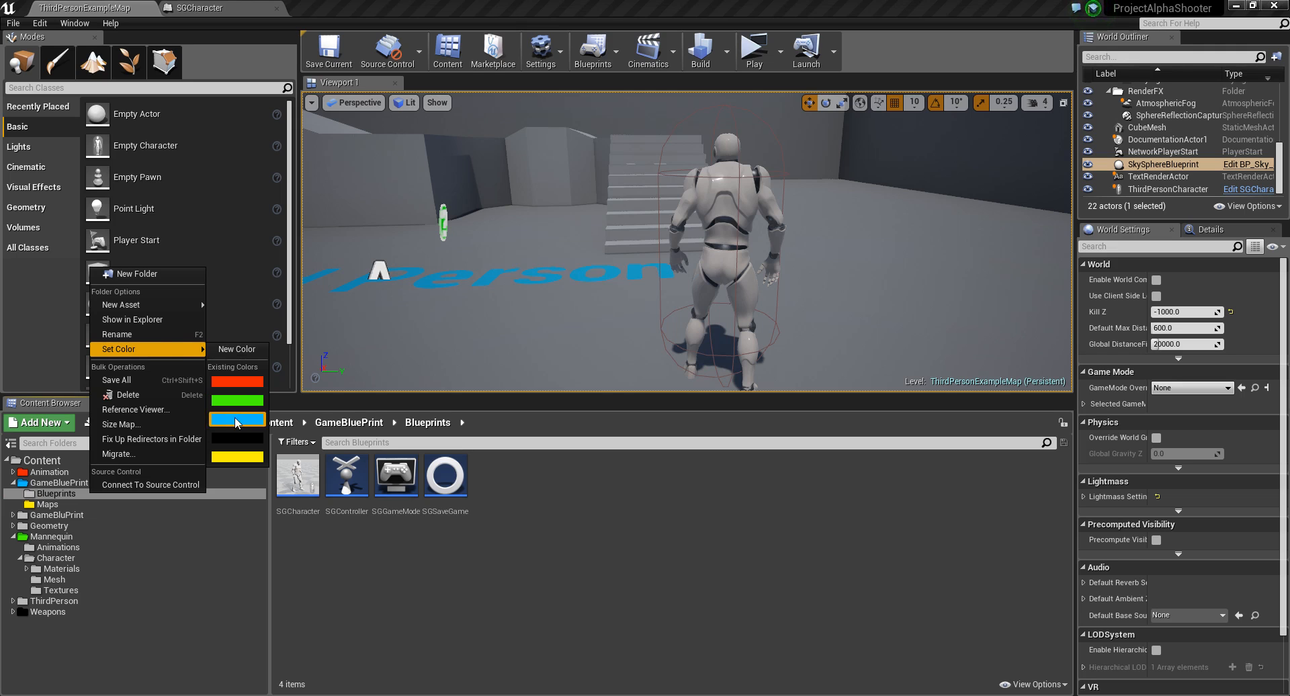
left_click(240, 349)
left_click_drag(316, 437, 268, 378)
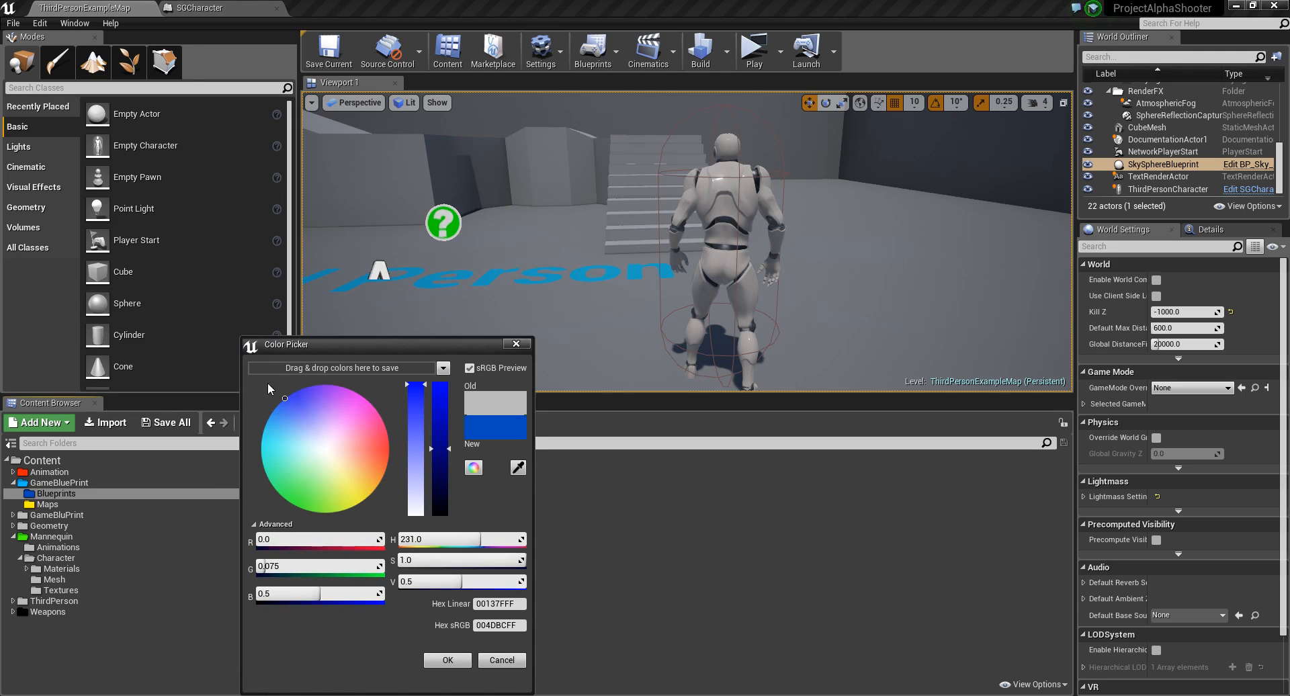
left_click_drag(437, 437, 438, 397)
left_click(447, 660)
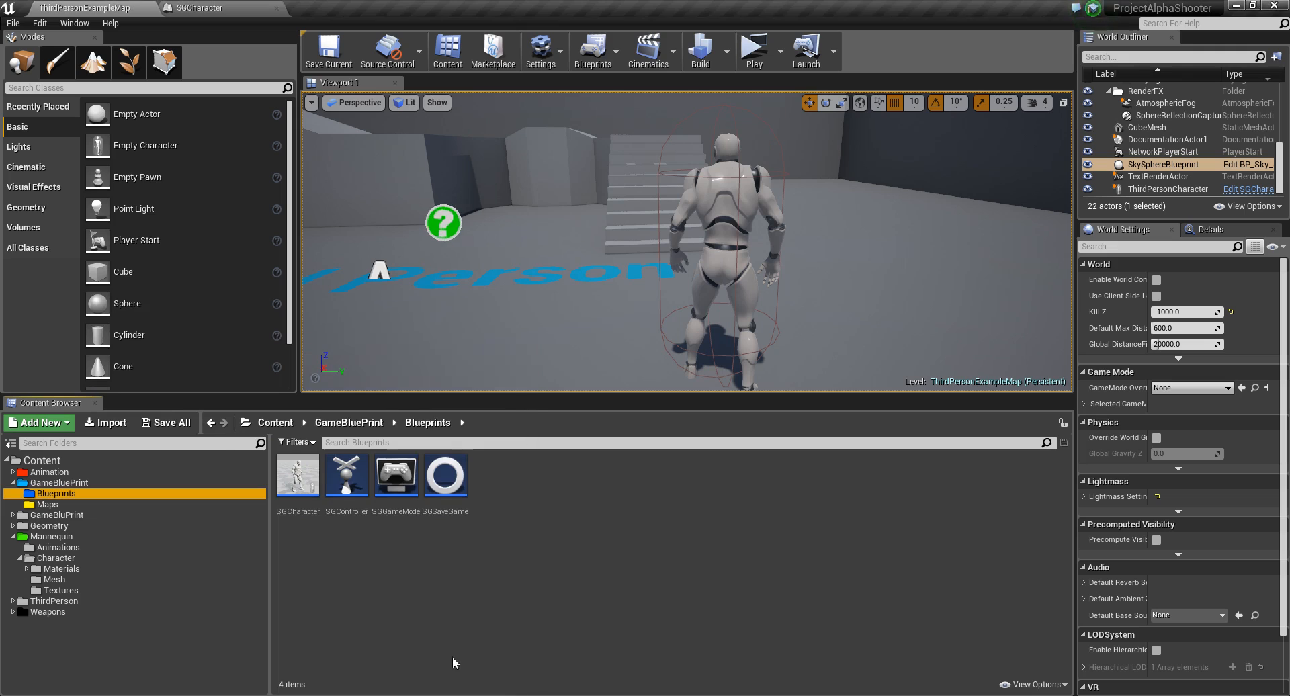
Create a Blend Space 1D asset in GameBluePrint's Blueprints folder using SG_Skeleton.
right_click(583, 547)
mouse_move(660, 393)
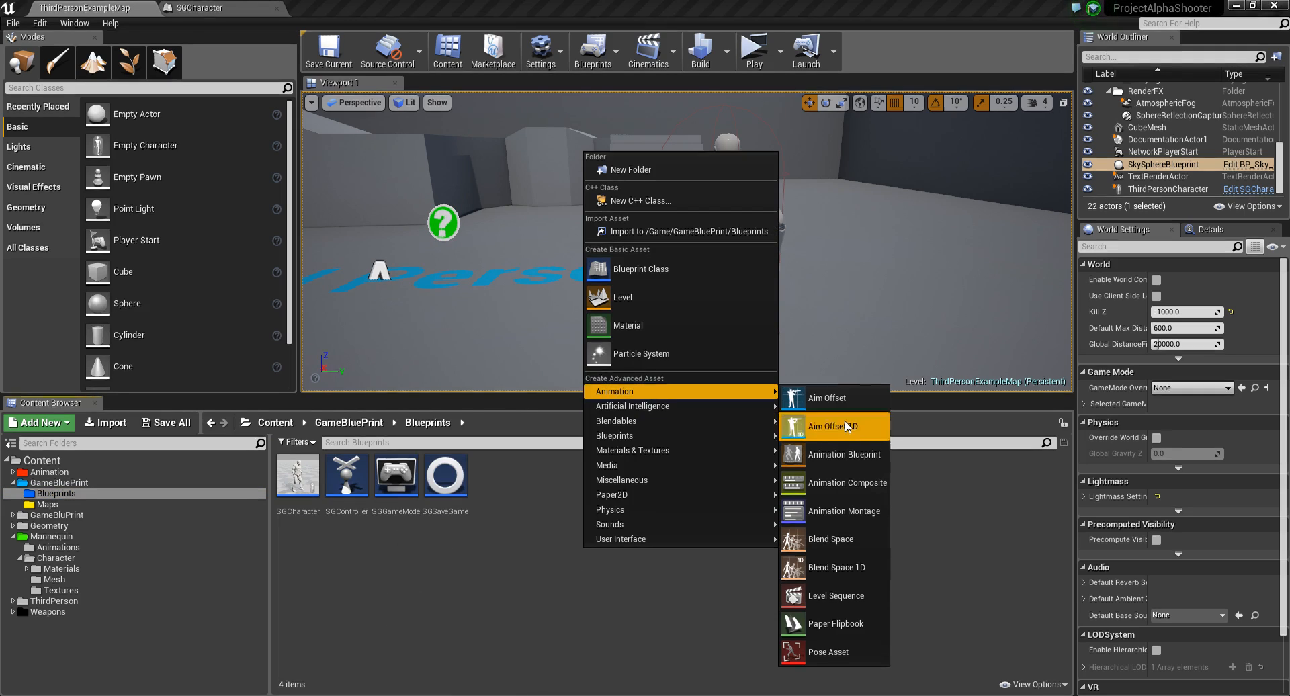
left_click(827, 576)
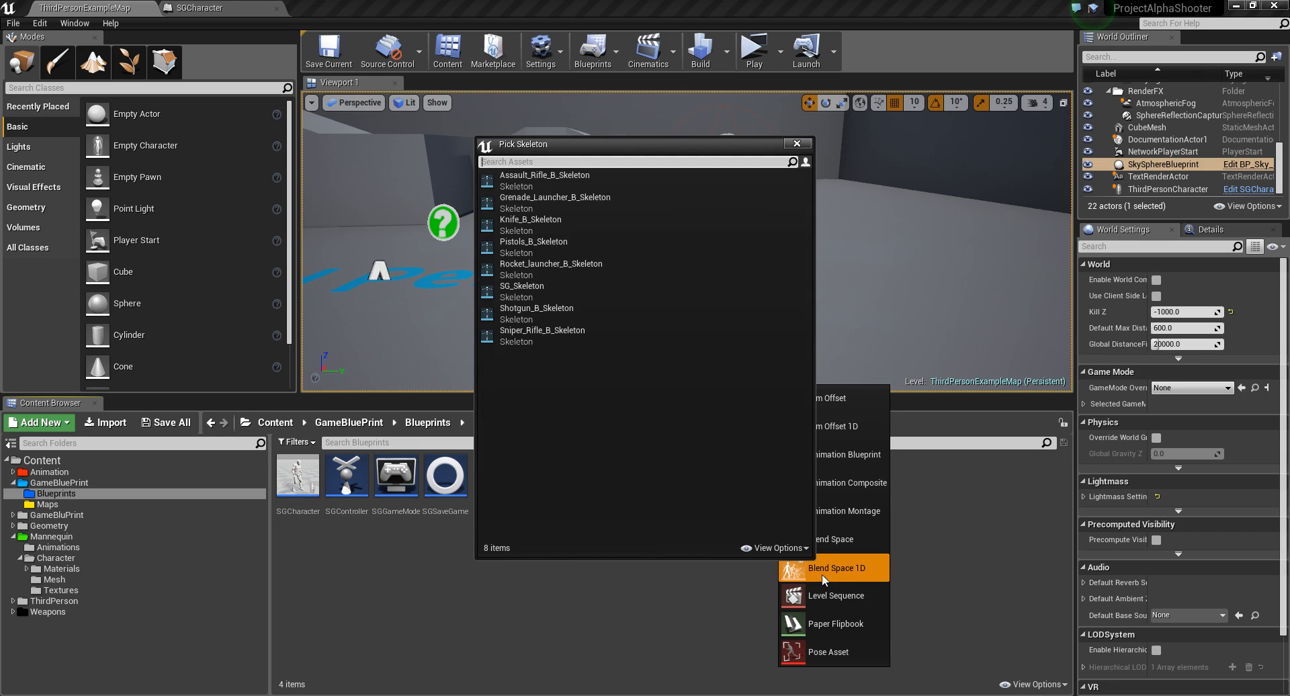
left_click(522, 293)
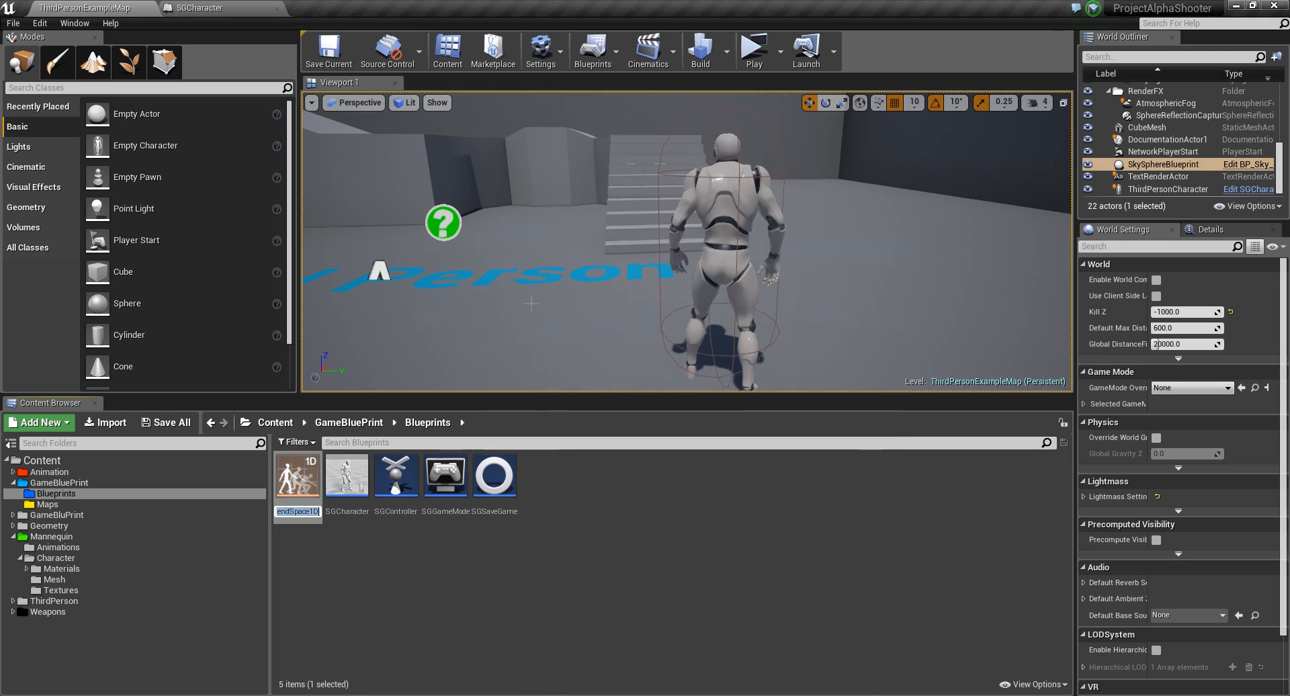
Name the new Blend Space 1D asset Idle_walk_run.
type("IDLE")
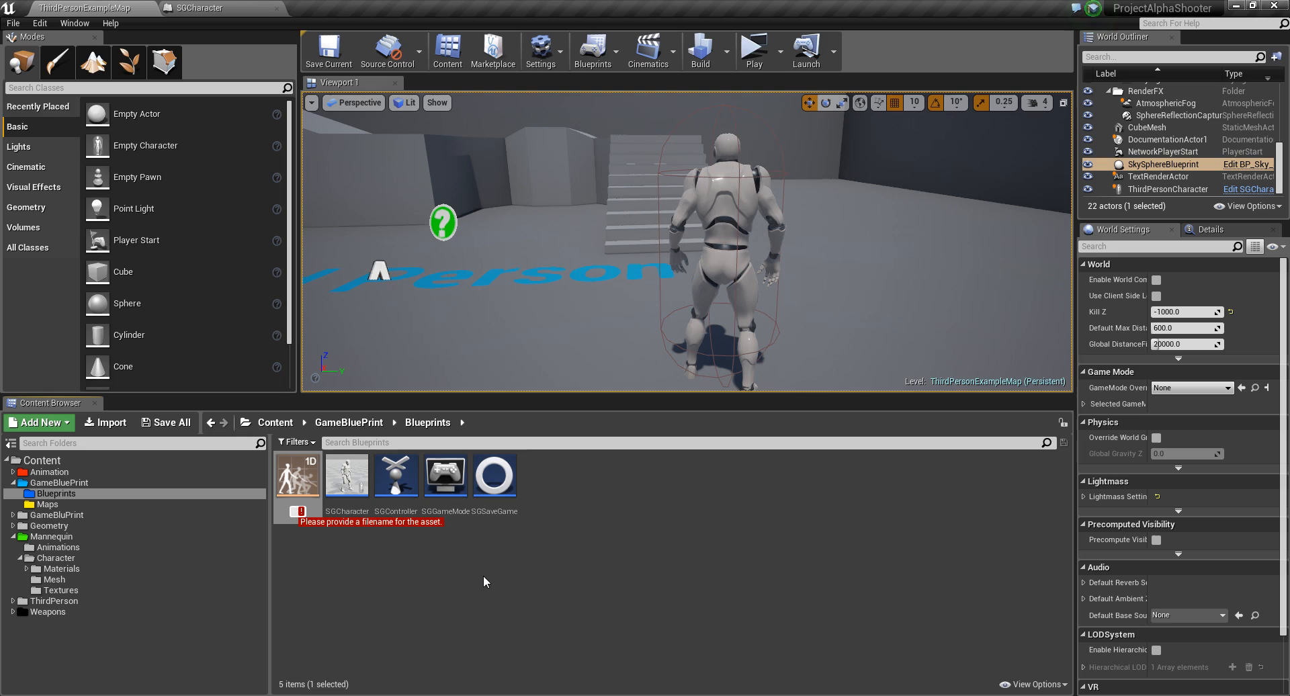
key("BackSpace")
key("BackSpace")
key("BackSpace")
key("BackSpace")
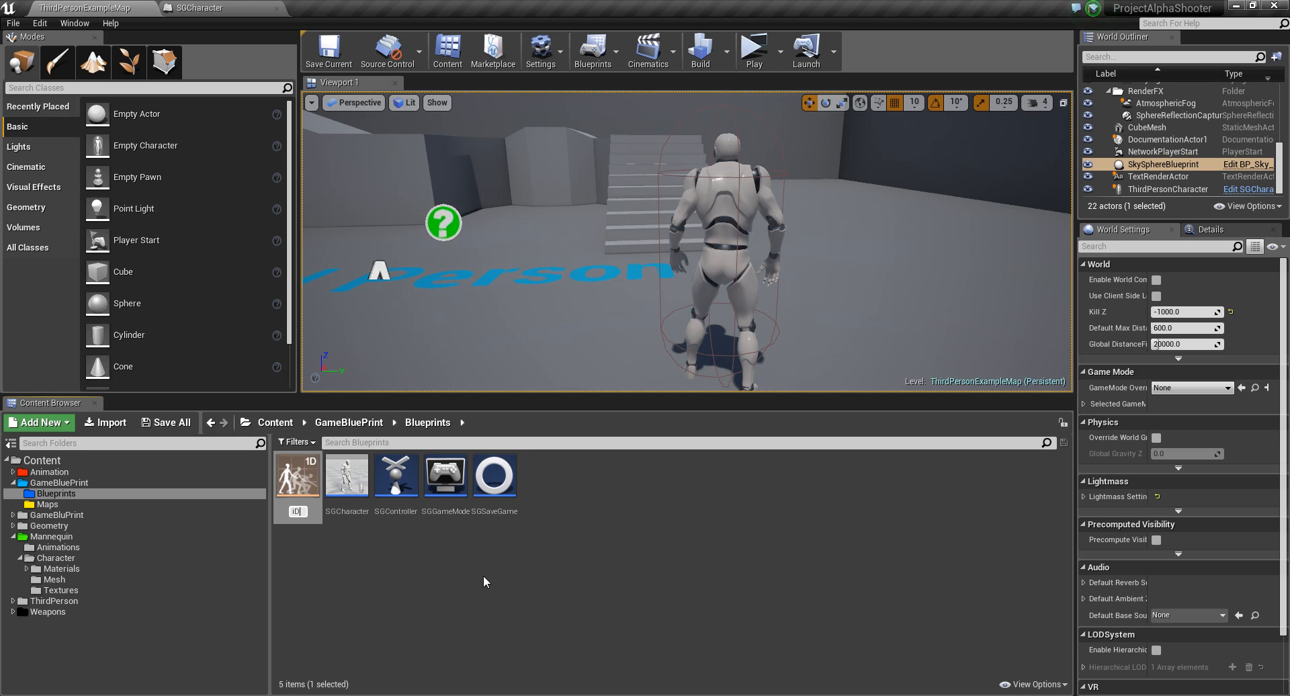
type("I")
key("BackSpace")
type("Idle_W")
key("BackSpace")
type("walk")
key("BackSpace")
type("_run")
key("Return")
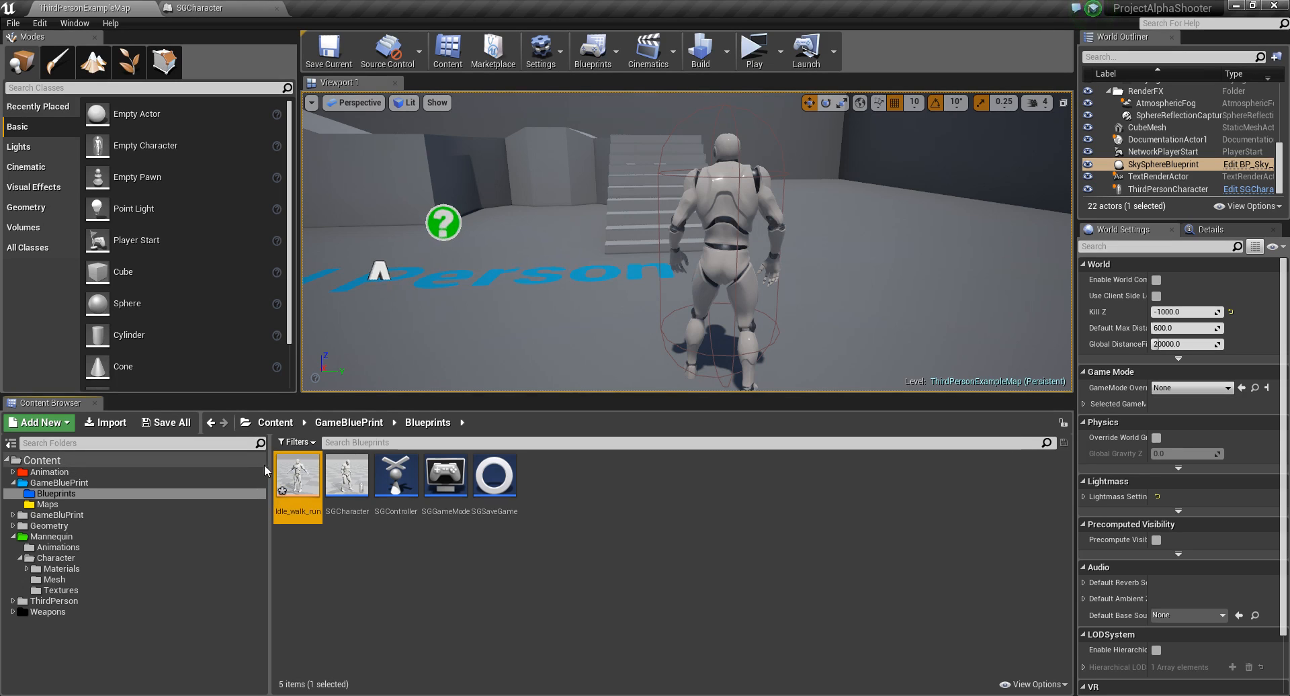
Open the Idle_walk_run blend space, display its editor vertically, and label the X axis Speed.
double_click(286, 474)
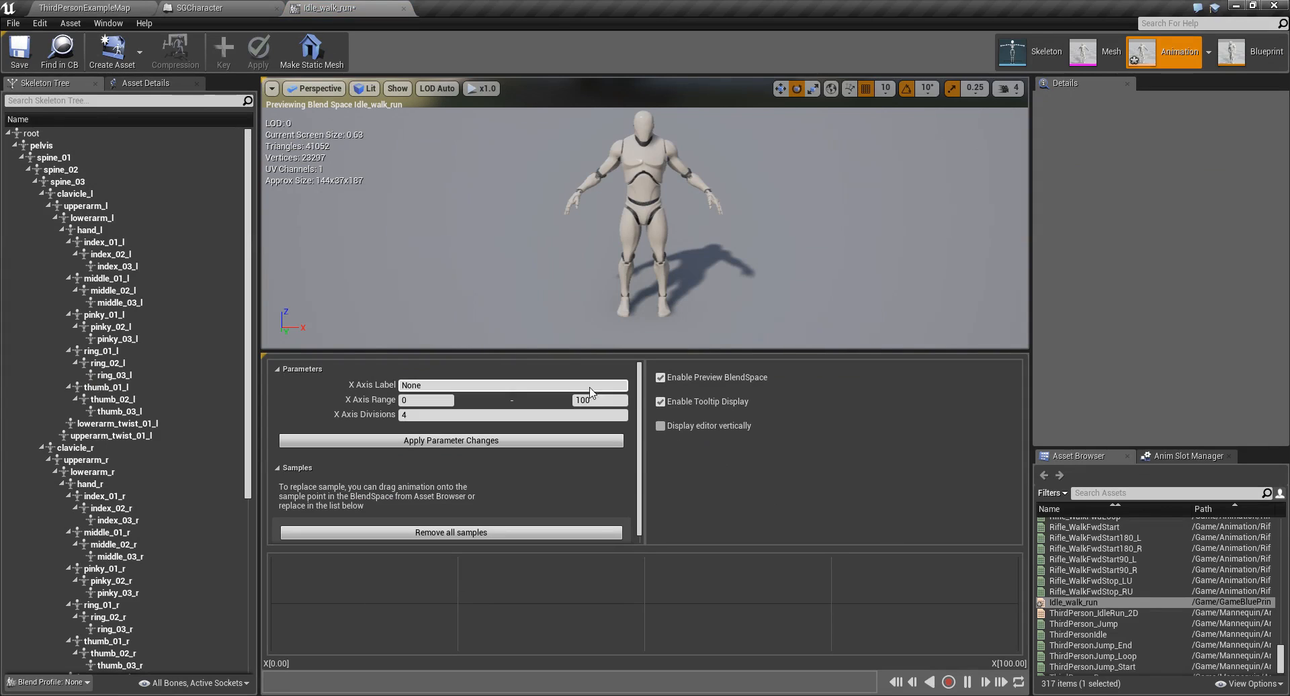
left_click(660, 426)
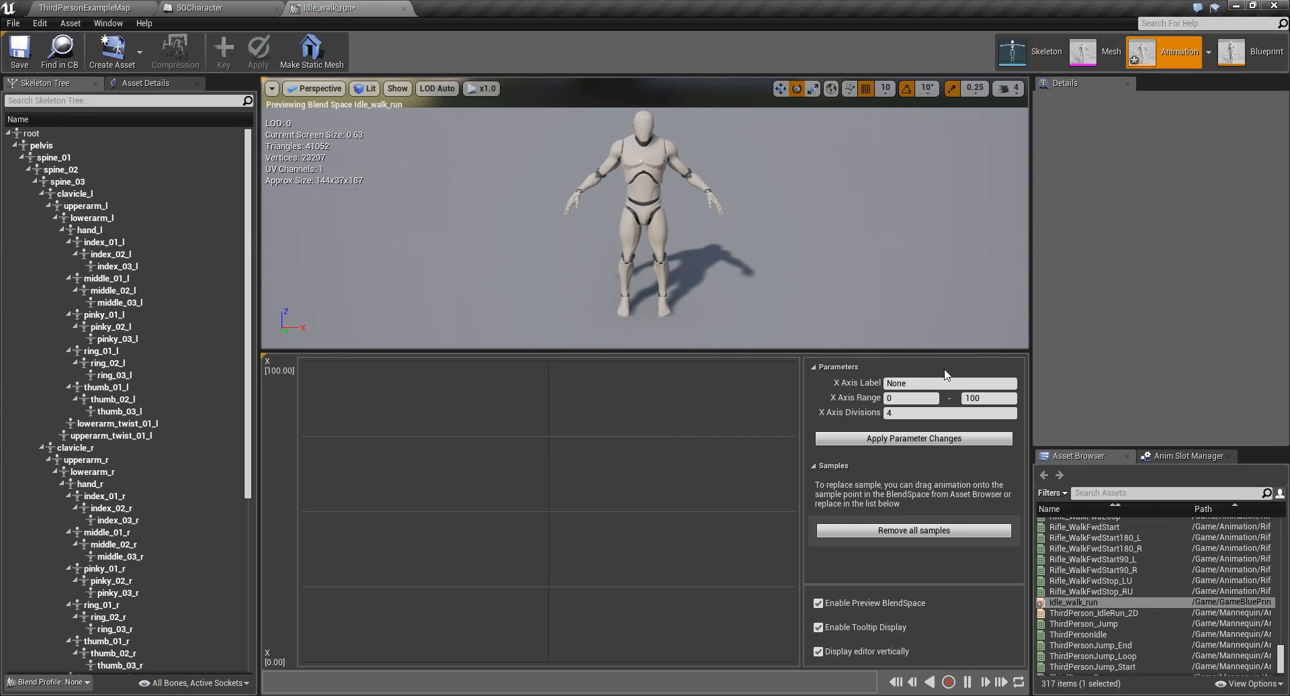
left_click(886, 382)
left_click(904, 413)
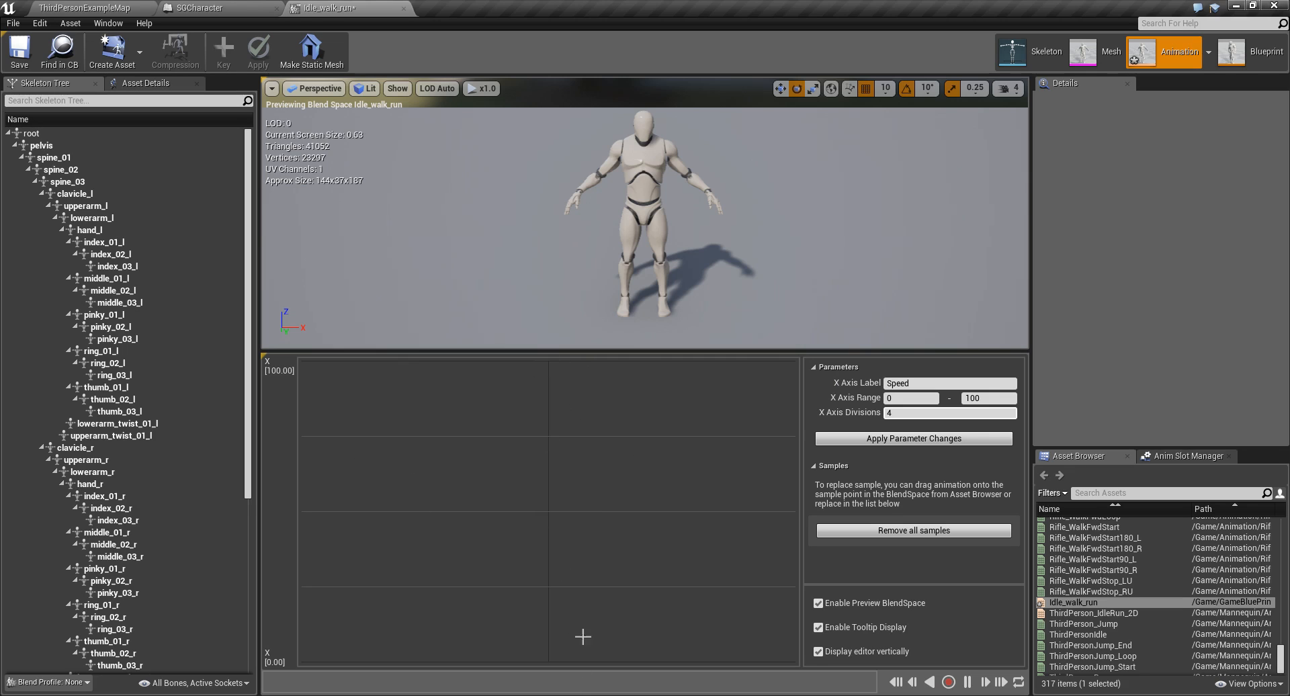
Set the Speed axis maximum to 600 and apply the parameter changes.
left_click(961, 398)
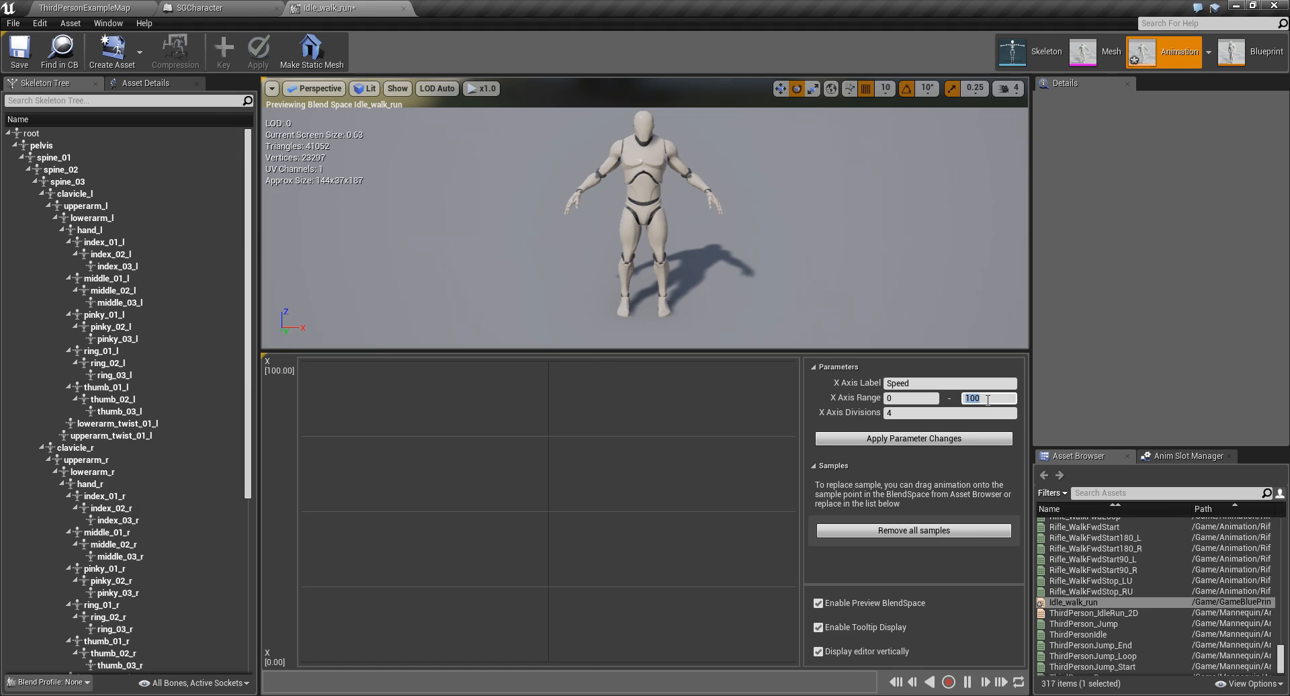
key("Return")
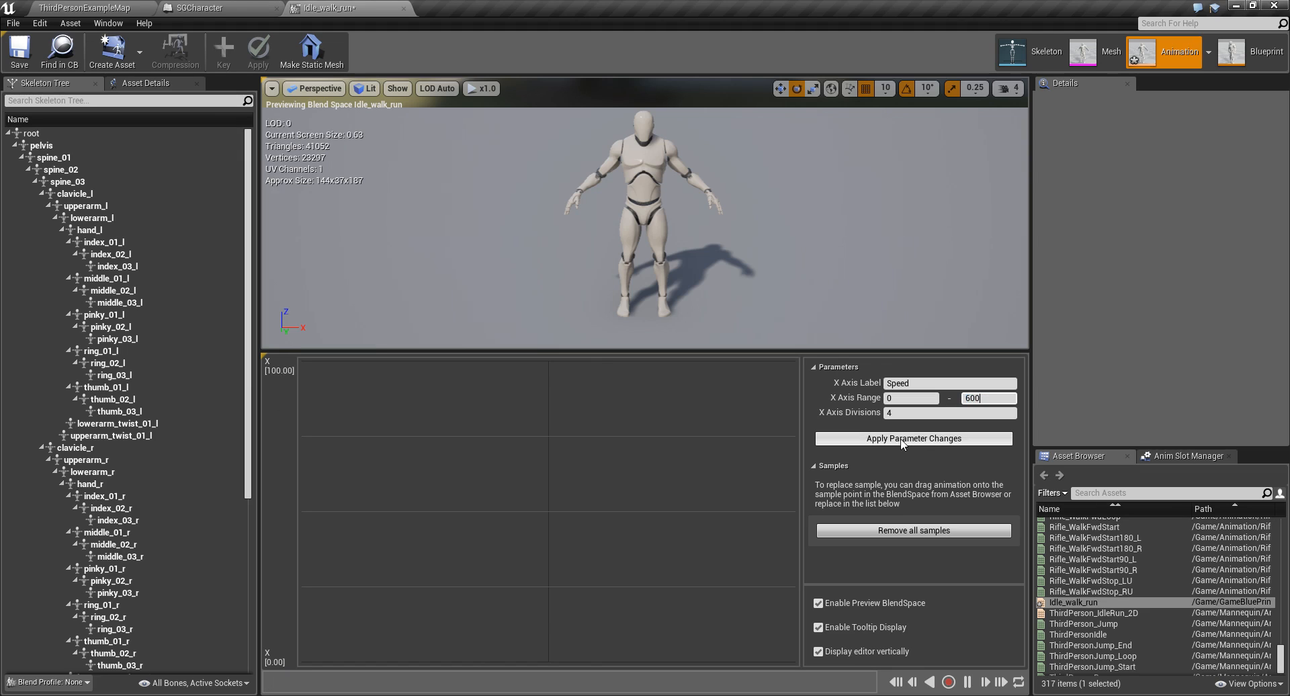
left_click(921, 442)
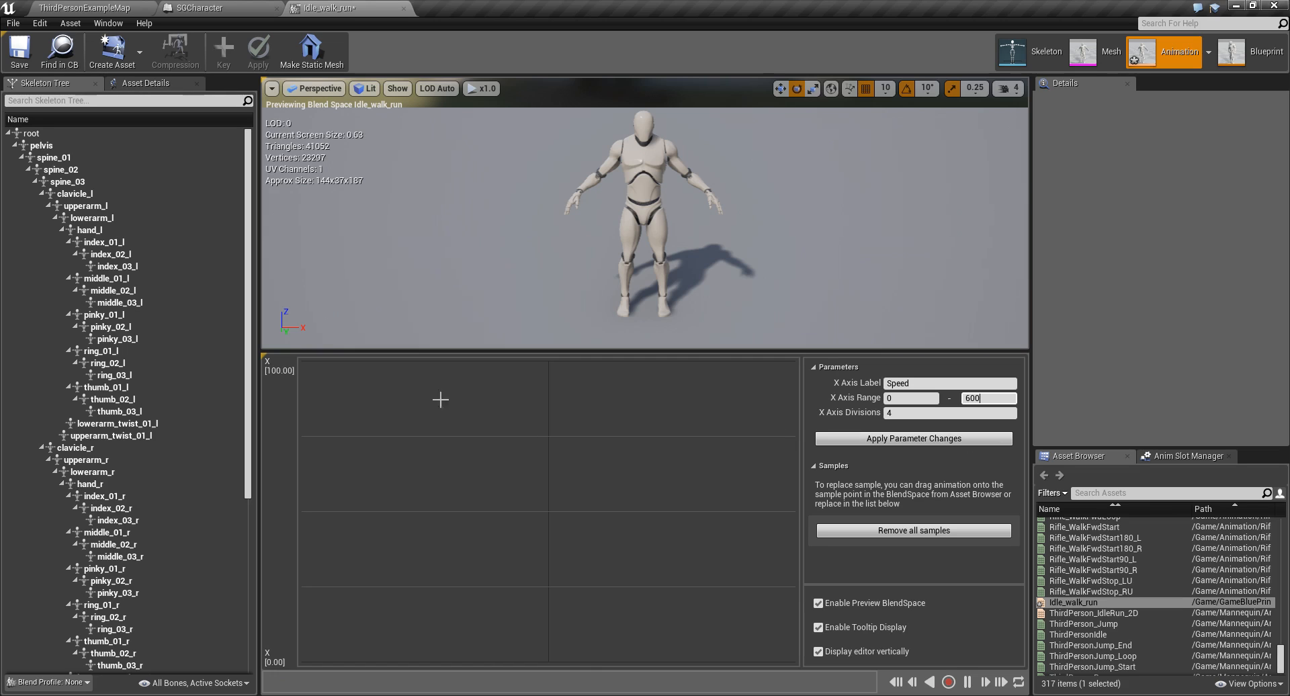
left_click(894, 441)
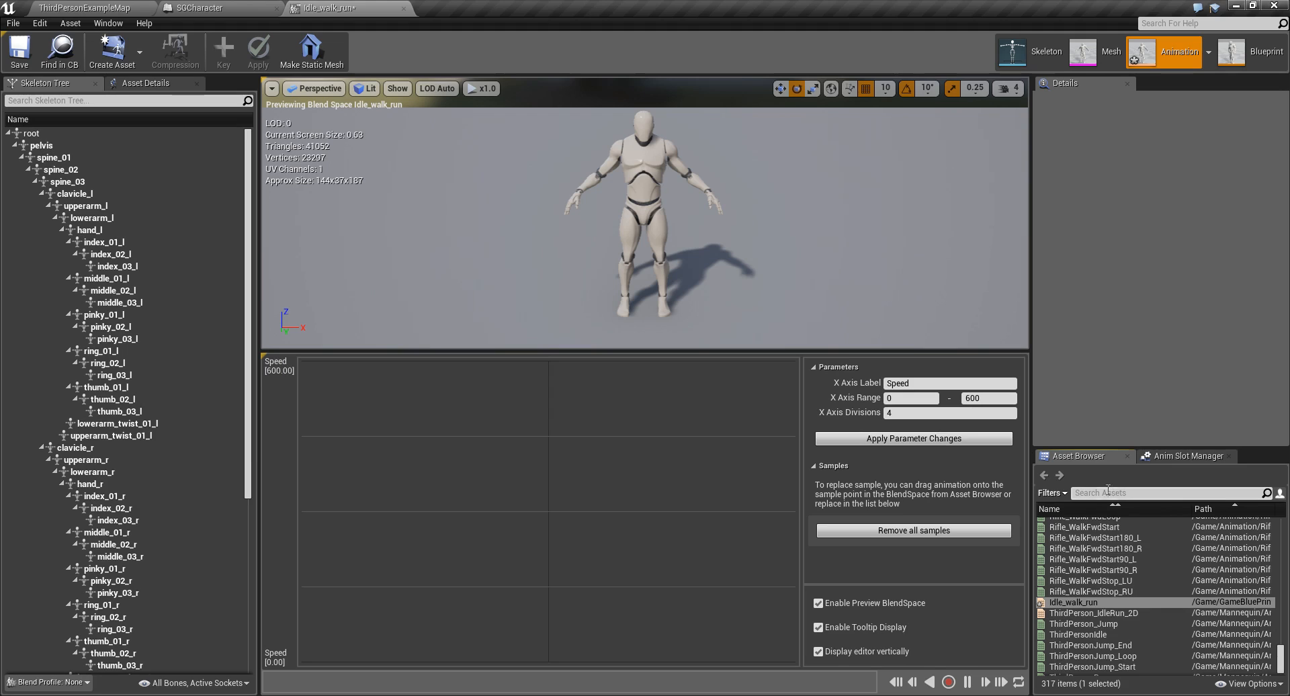
Find the Idle animation among the assets and place it as a sample at Speed 0.
left_click(1104, 492)
type("idle")
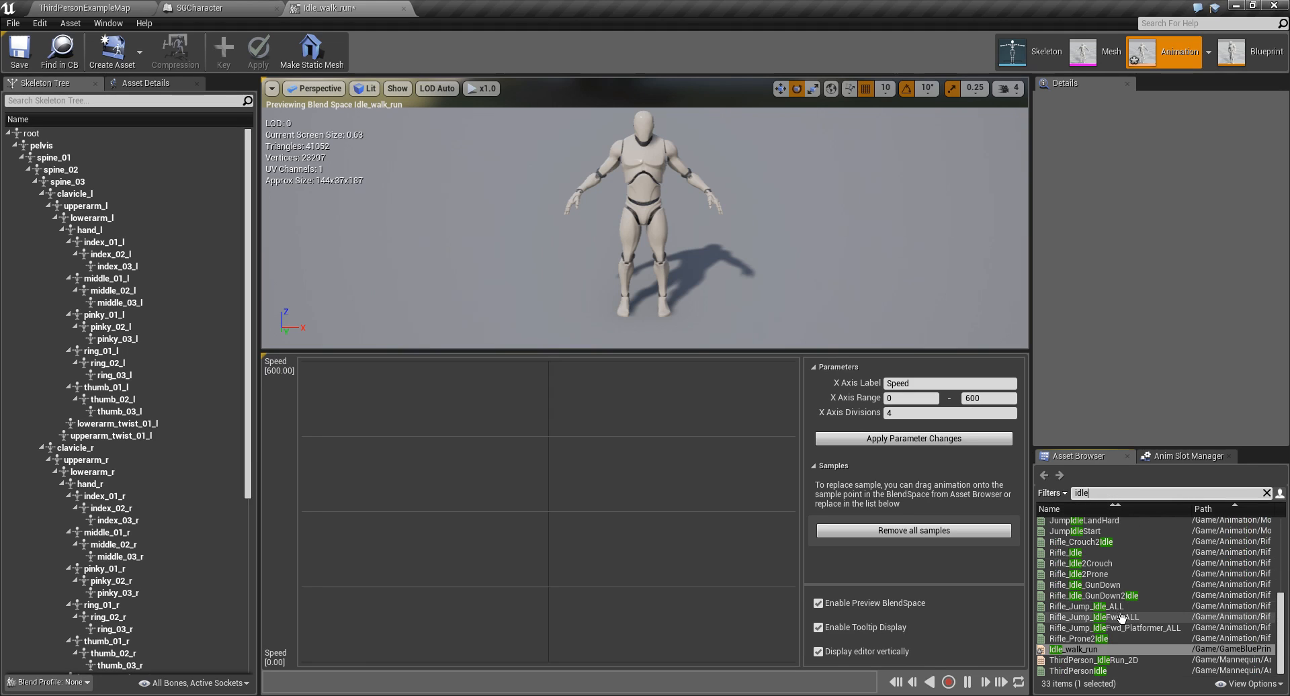
scroll(1130, 608, "up", 3)
scroll(1132, 609, "up", 3)
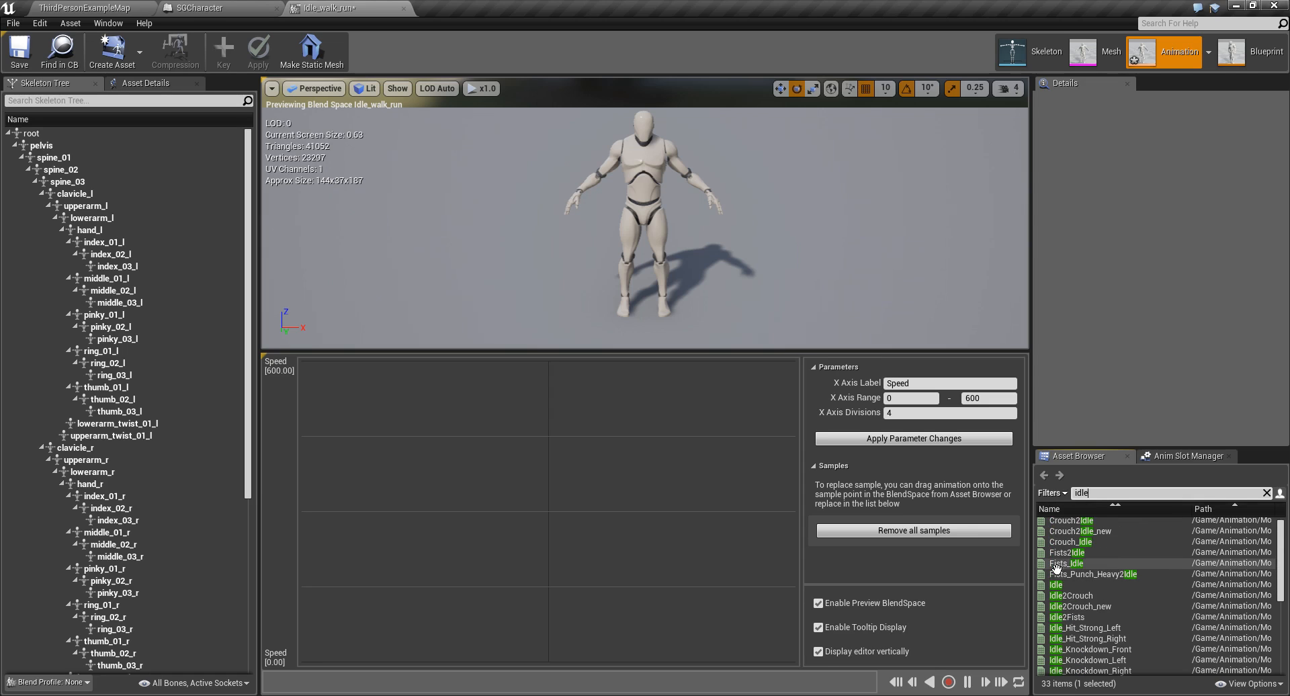
left_click_drag(1053, 585, 549, 662)
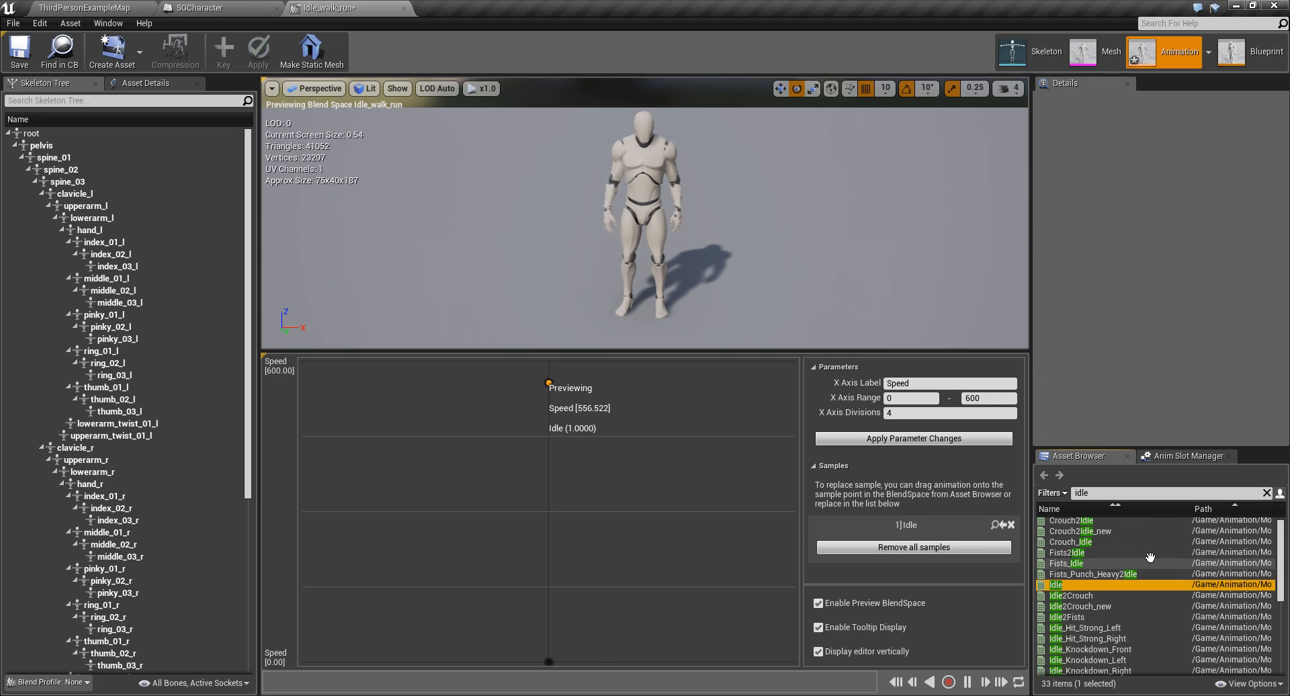
Find the WalkFwdLoop animation and place it as a sample at the midpoint of the Speed axis.
left_click(1077, 493)
type("walk")
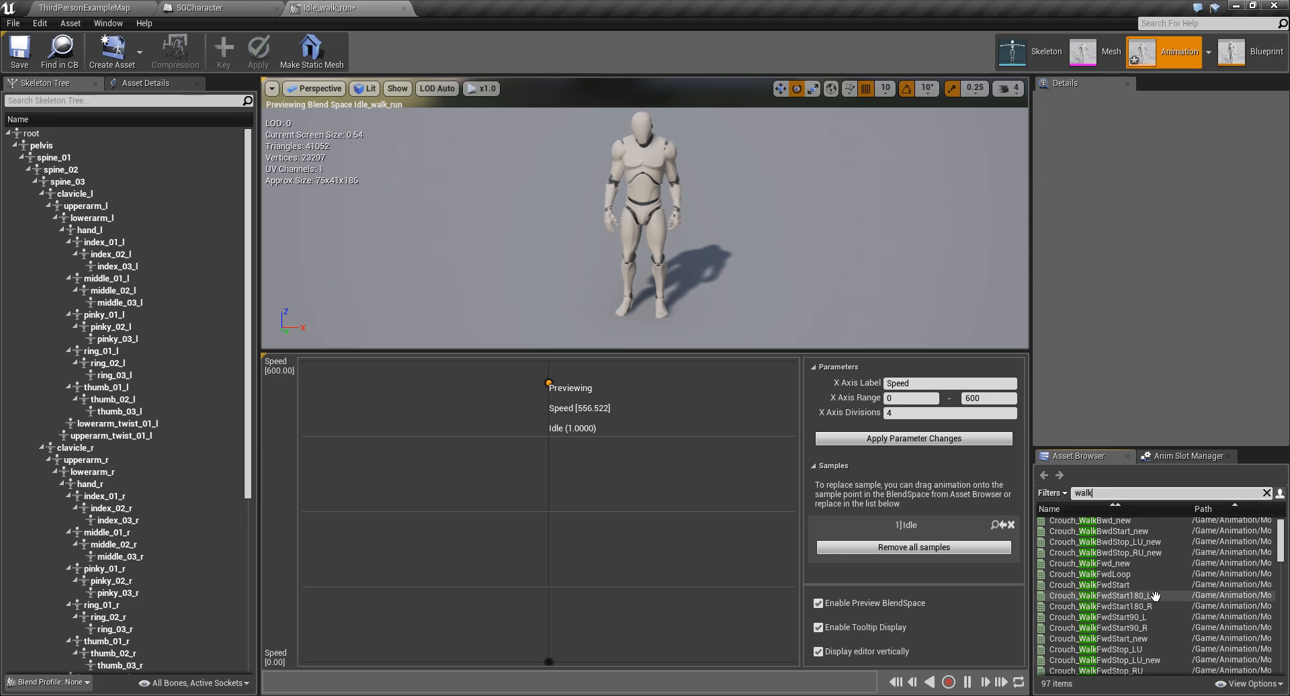
scroll(1115, 570, "down", 8)
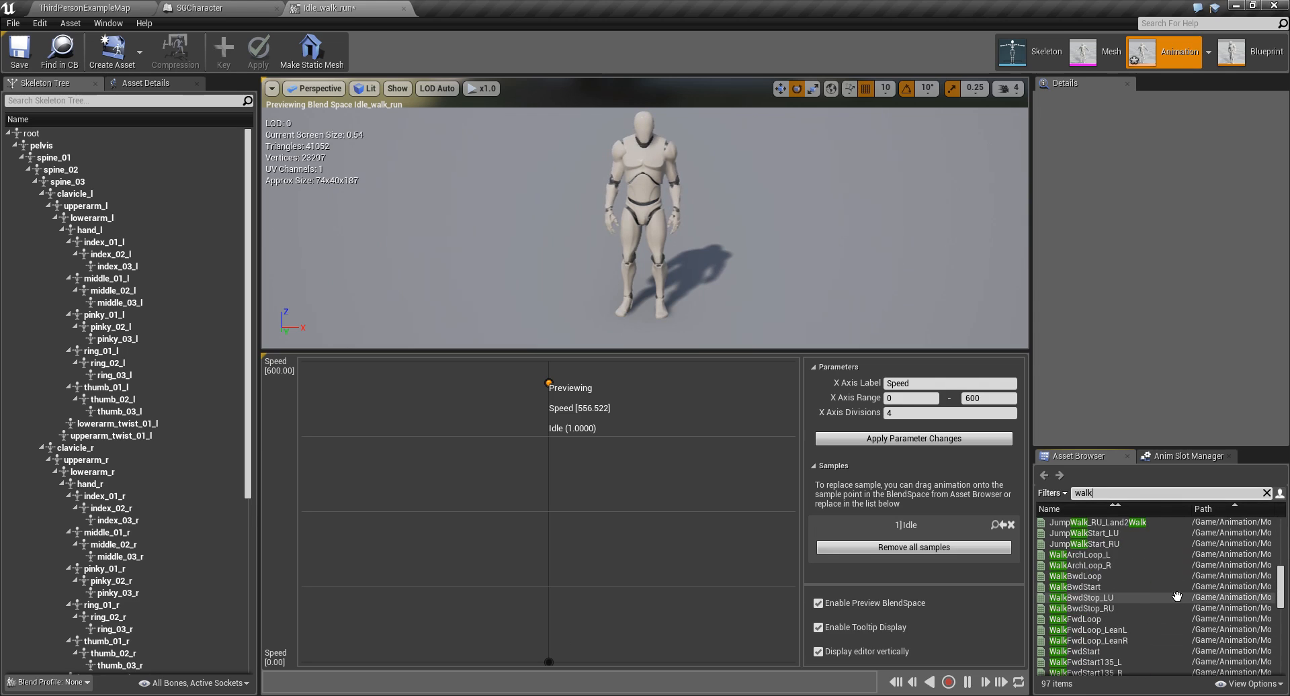
scroll(1141, 608, "down", 2)
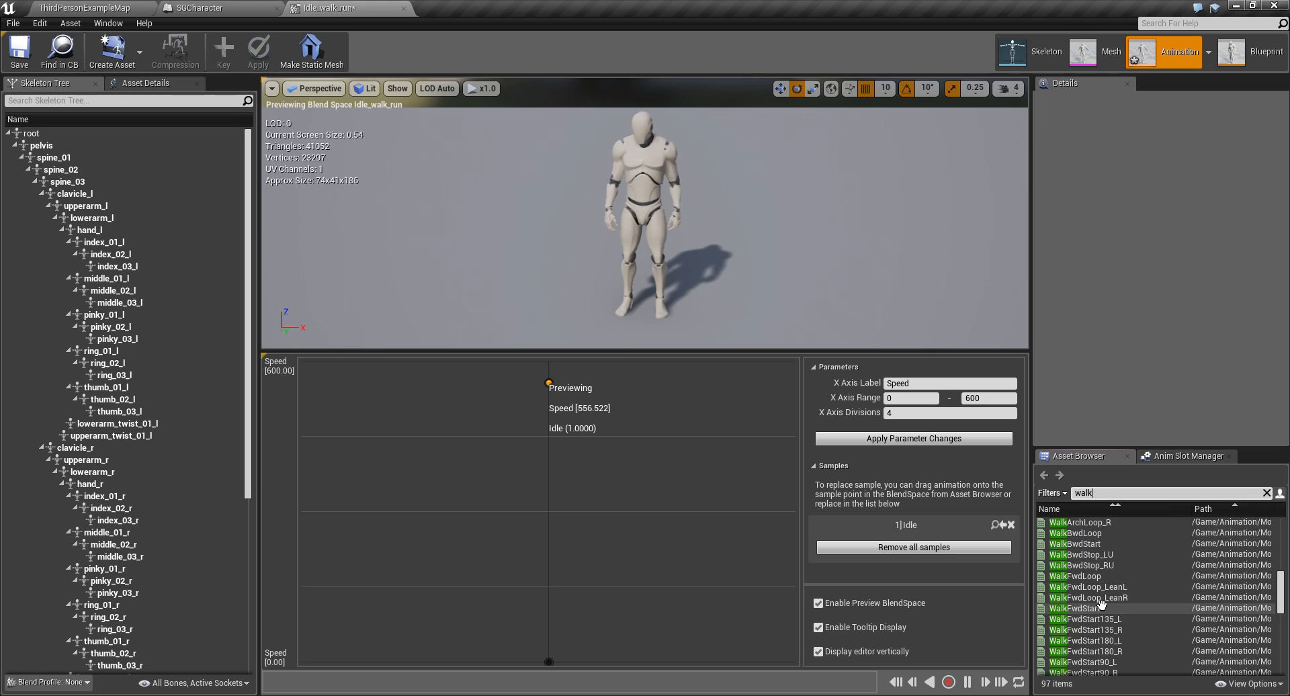
left_click_drag(1101, 572, 547, 511)
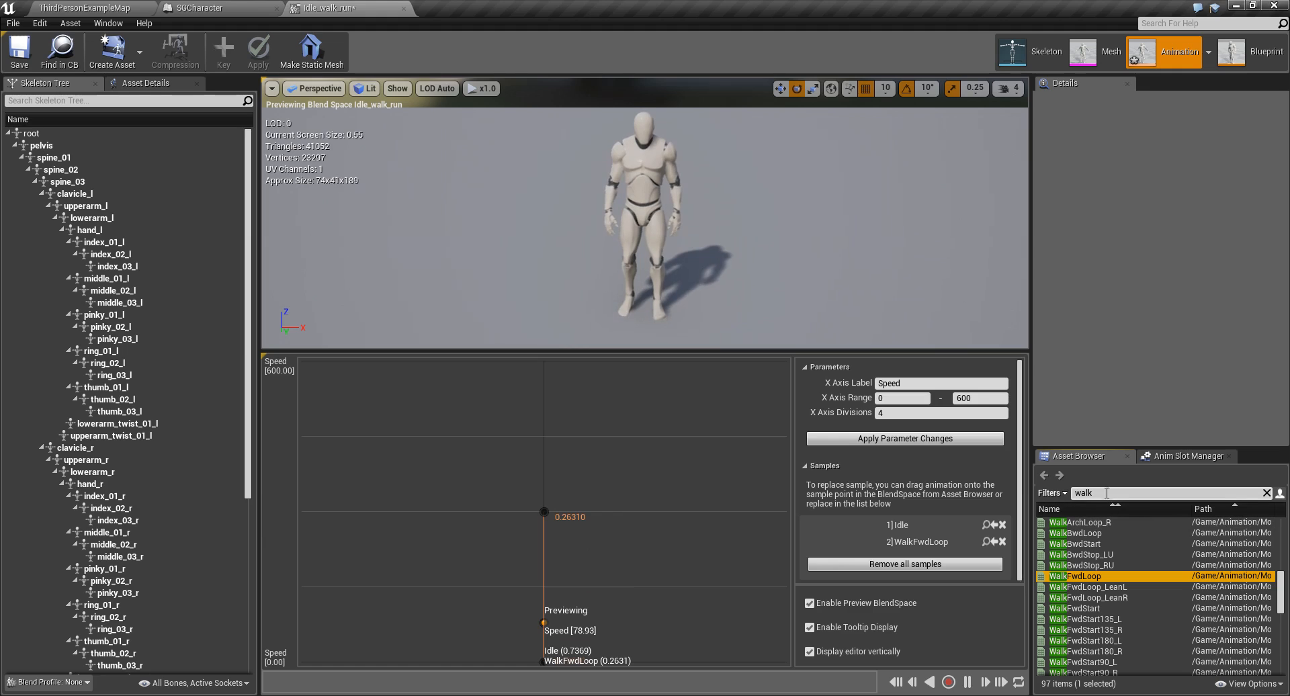
Find the RunFwdLoop animation, place it as a sample at Speed 600, and save the blend space.
left_click(1079, 493)
type("run")
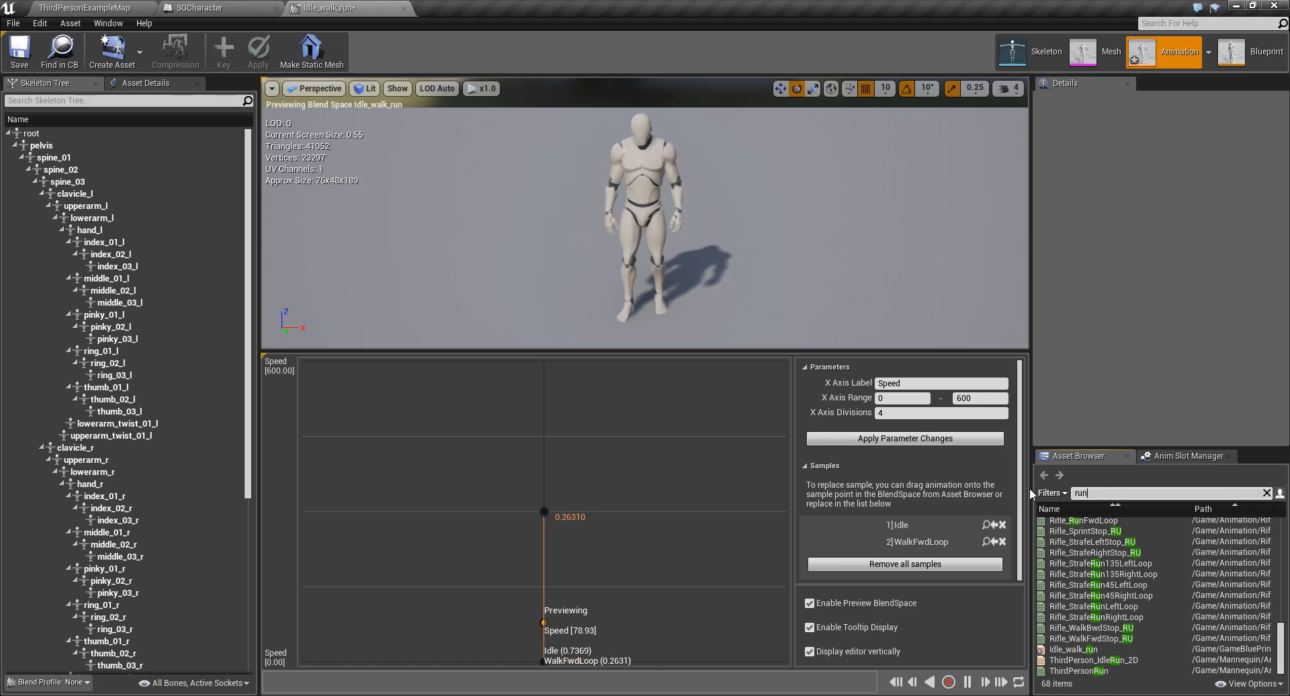
scroll(1112, 612, "up", 2)
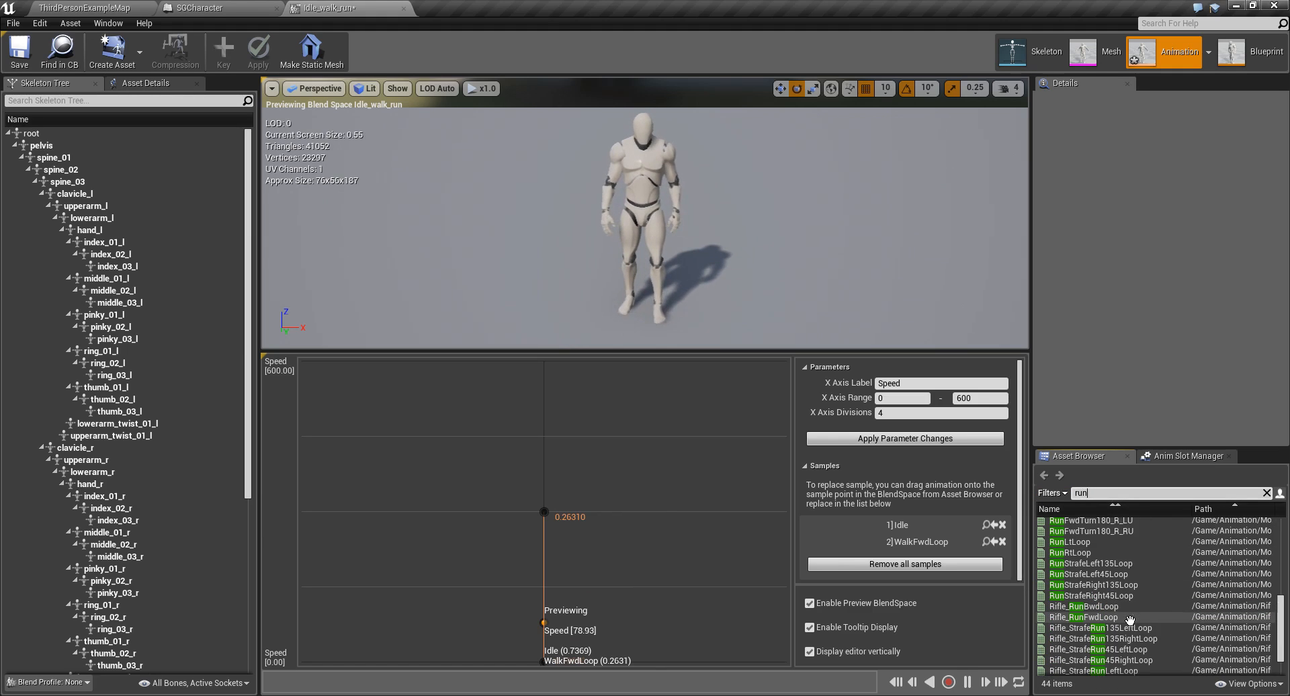
scroll(1102, 546, "up", 8)
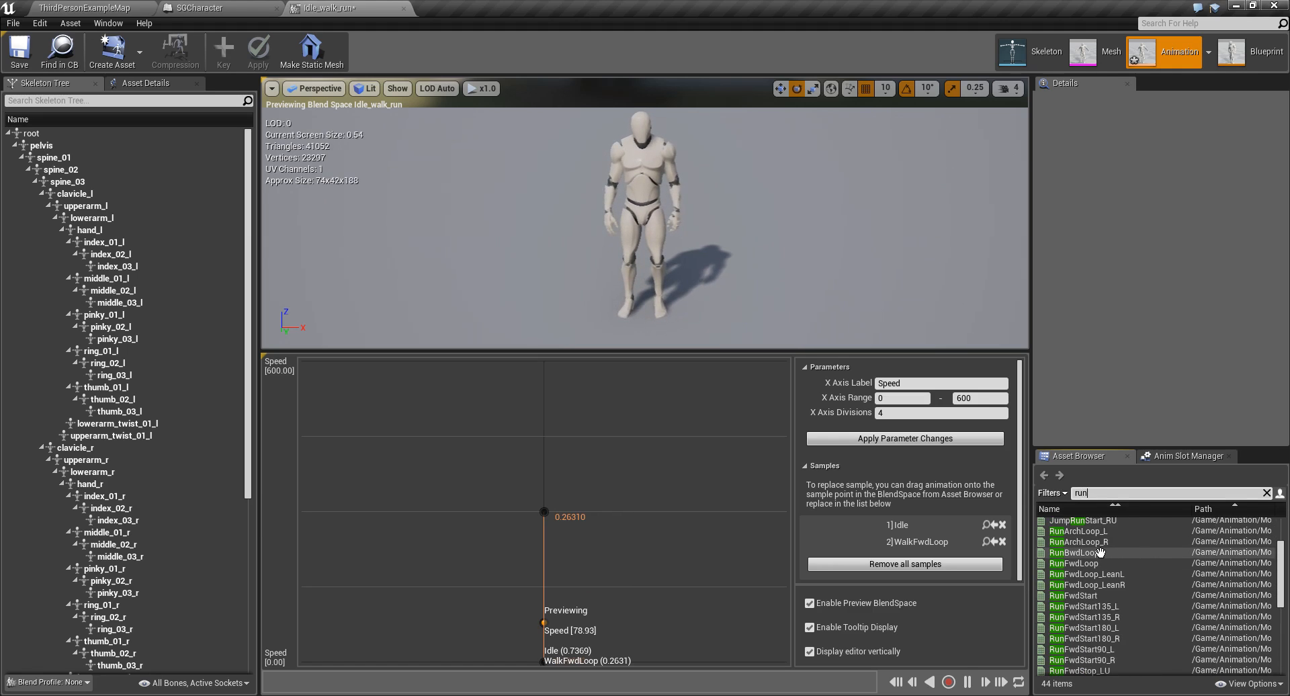
scroll(1122, 551, "up", 2)
left_click(1082, 605)
left_click_drag(564, 462, 545, 362)
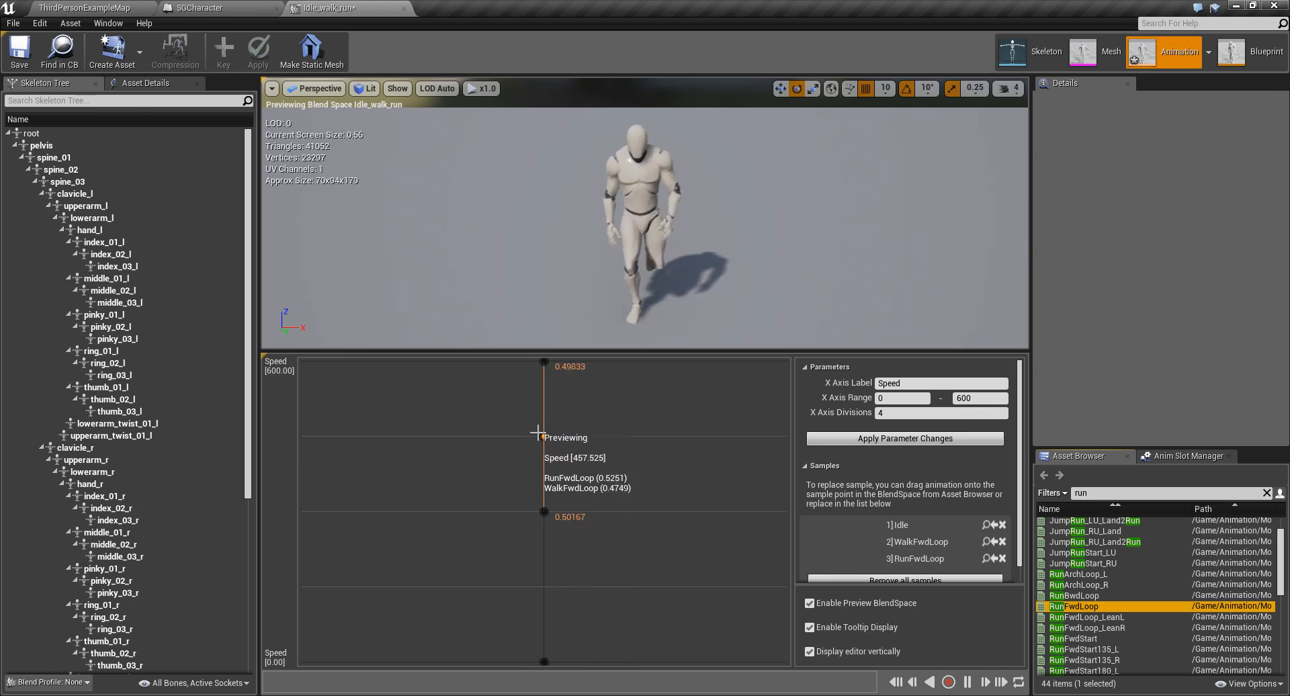
left_click(19, 52)
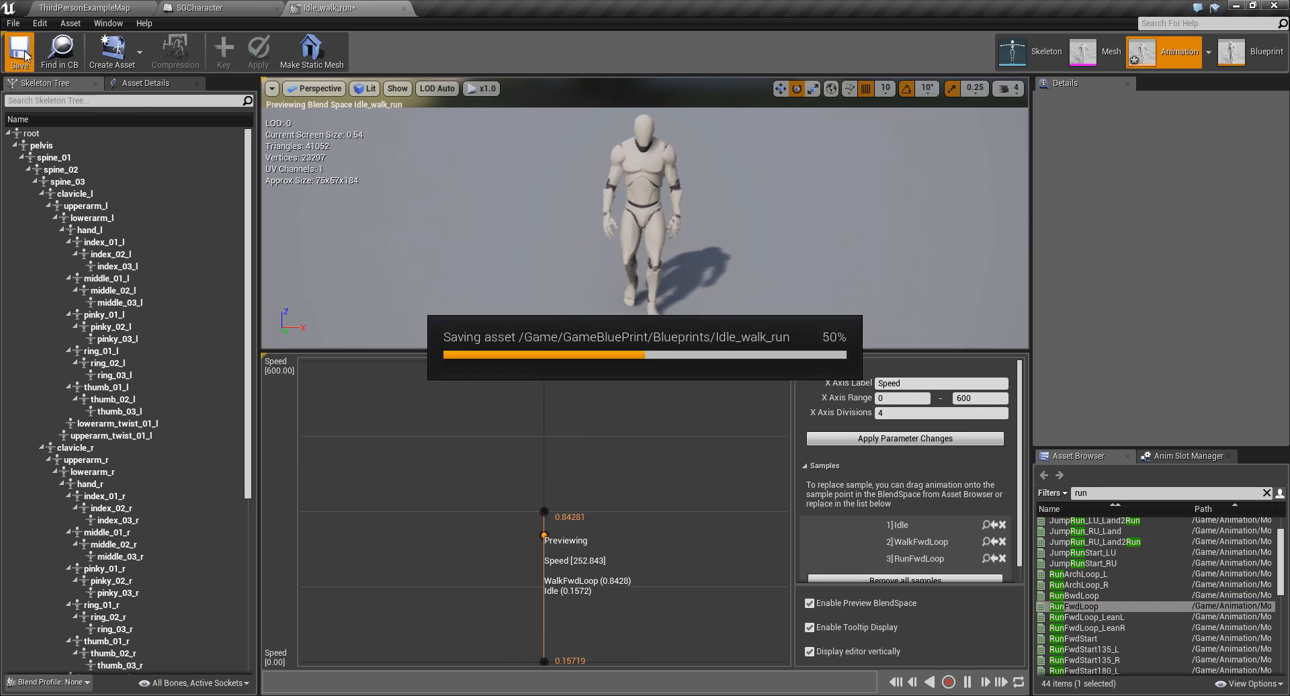
In SG_AnimBP's Idle/Run state, delete the ThirdPerson_IdleRun_2D blendspace player and compile the blueprint.
left_click(1255, 59)
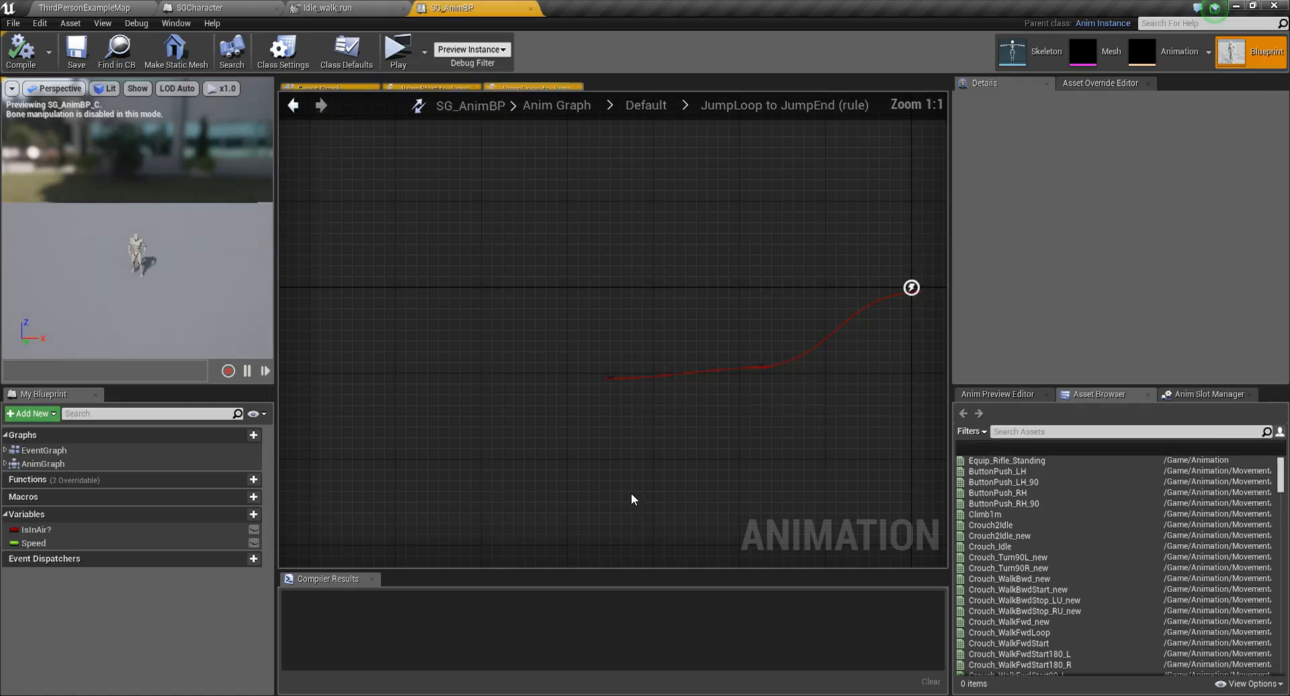
left_click(646, 105)
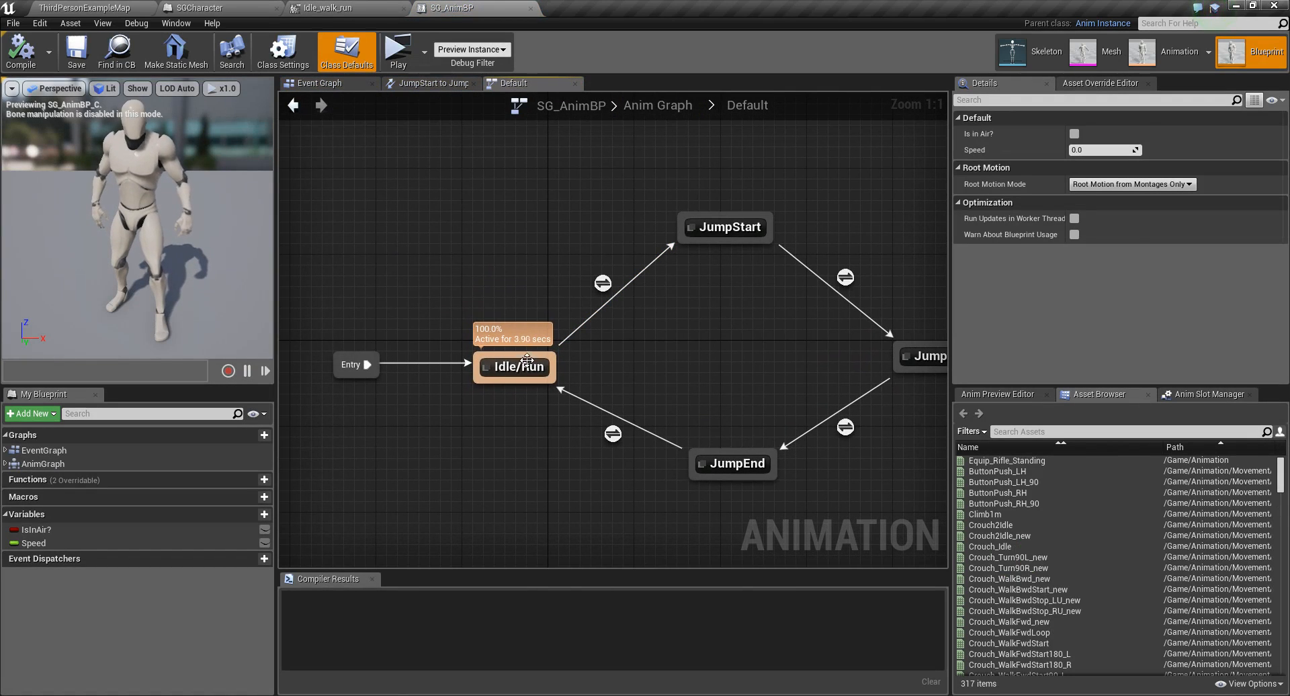
double_click(528, 370)
left_click(570, 322)
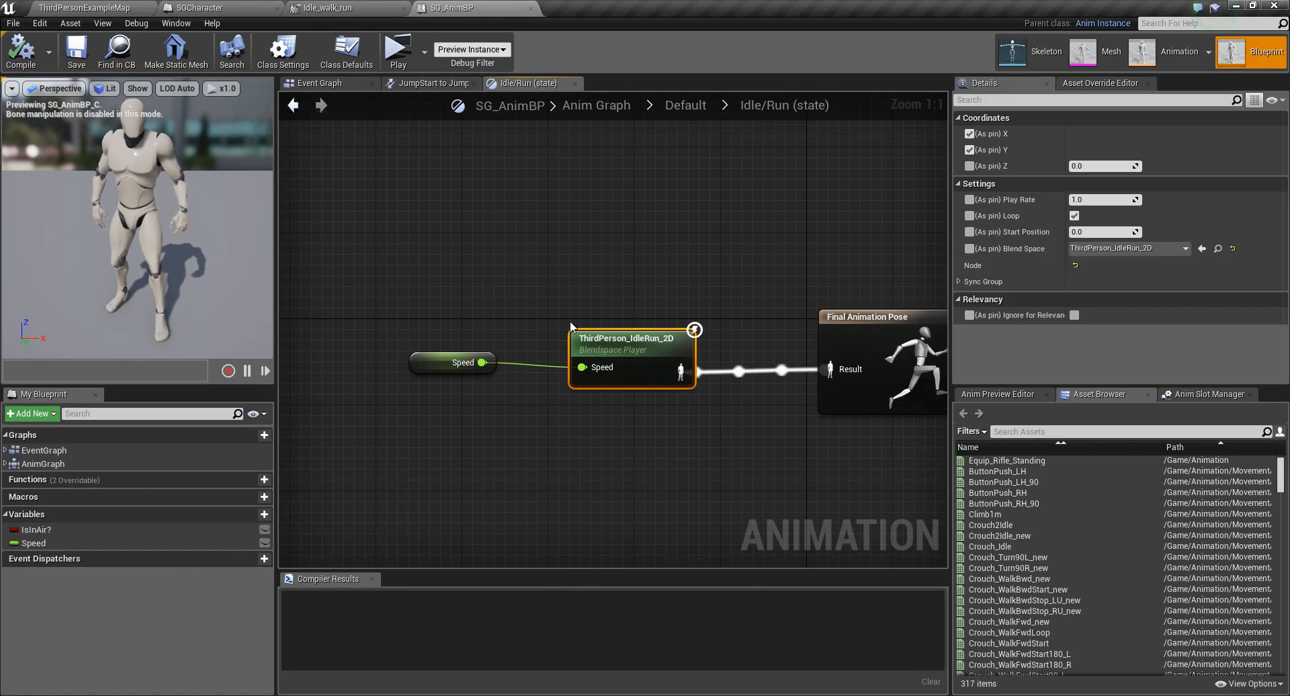
key("Delete")
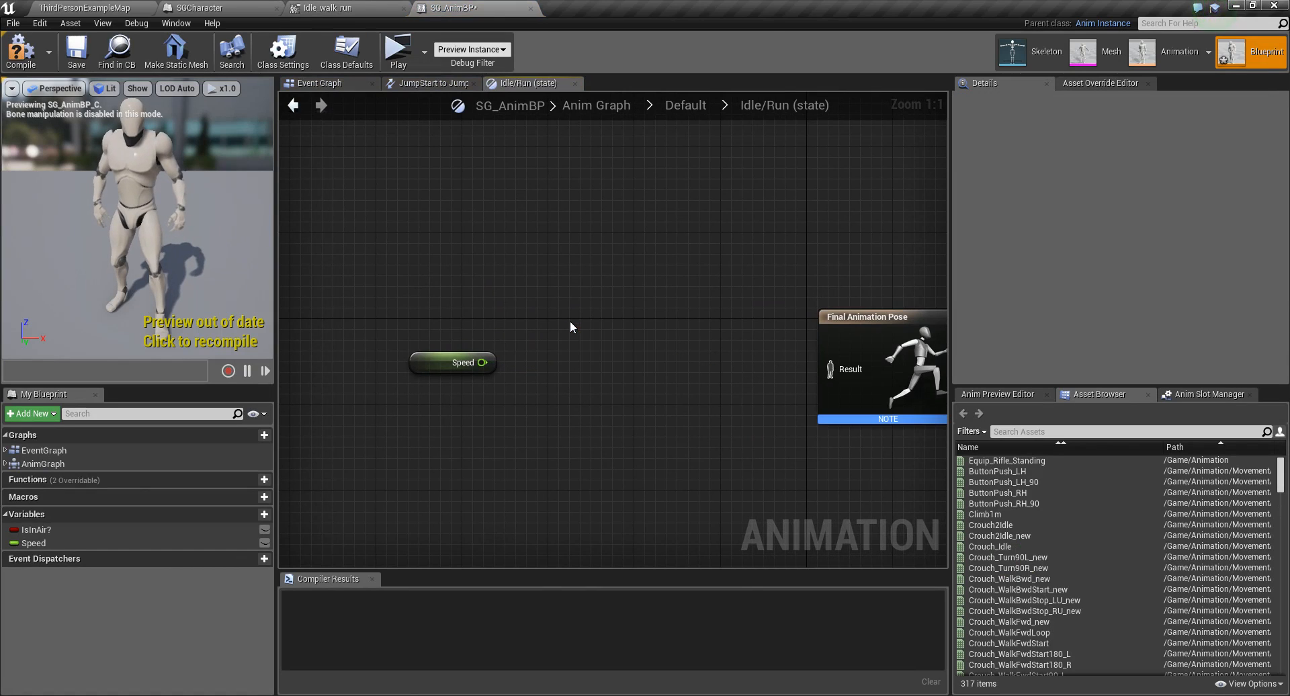
left_click(35, 62)
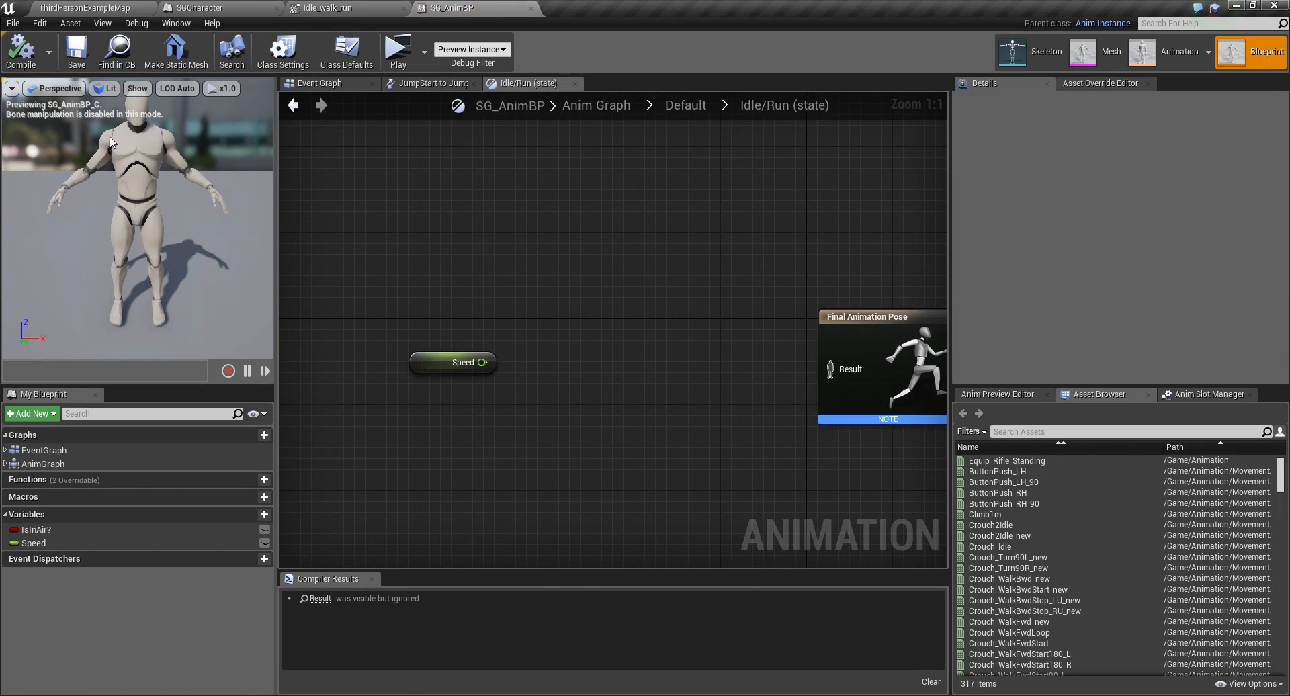
mouse_move(176, 233)
left_mouse_down()
mouse_move(151, 218)
mouse_move(176, 225)
mouse_move(172, 184)
mouse_move(167, 272)
mouse_move(170, 245)
left_mouse_up()
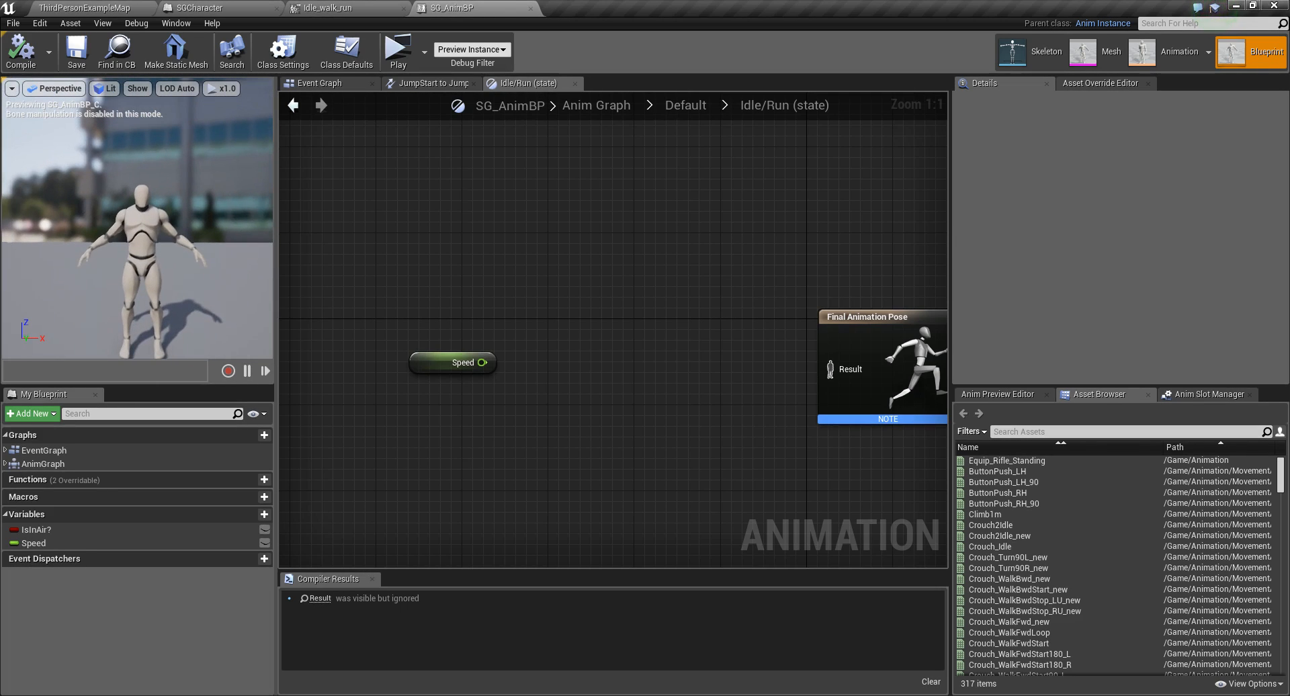
Find the Idle_walk_run blend space and place it in the Idle/Run state graph between Speed and Final Animation Pose.
left_click(1080, 432)
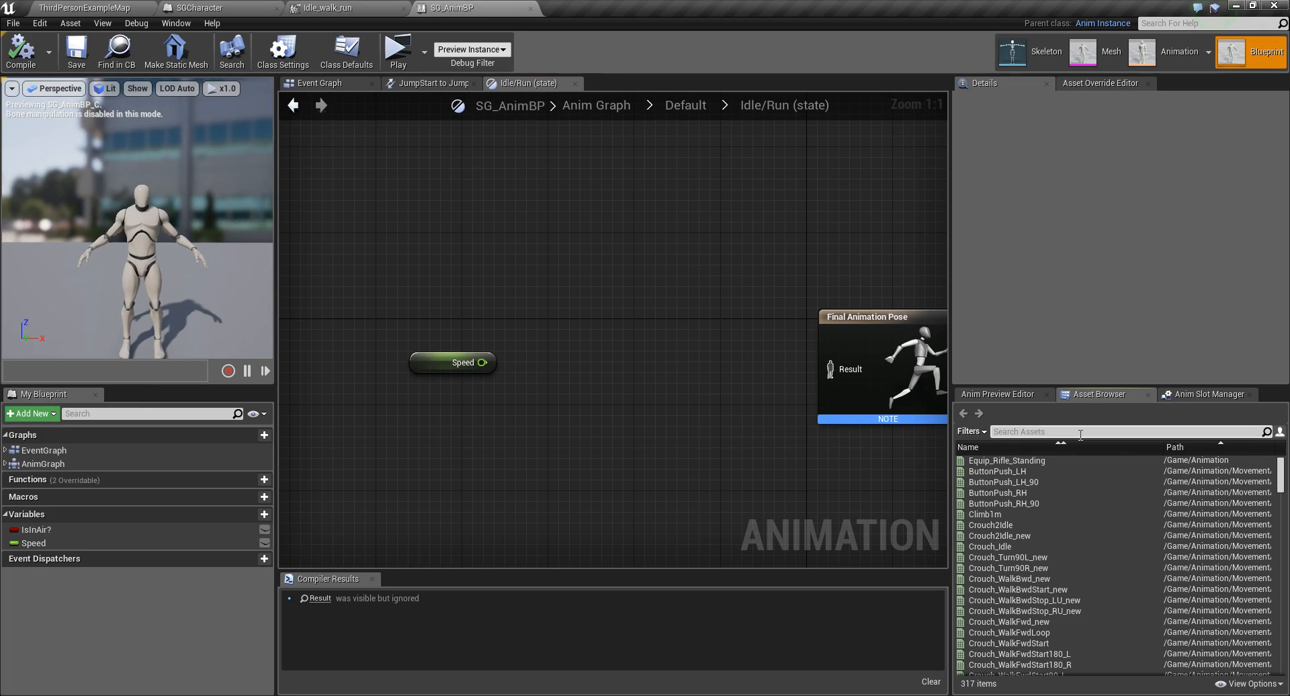
type("idle")
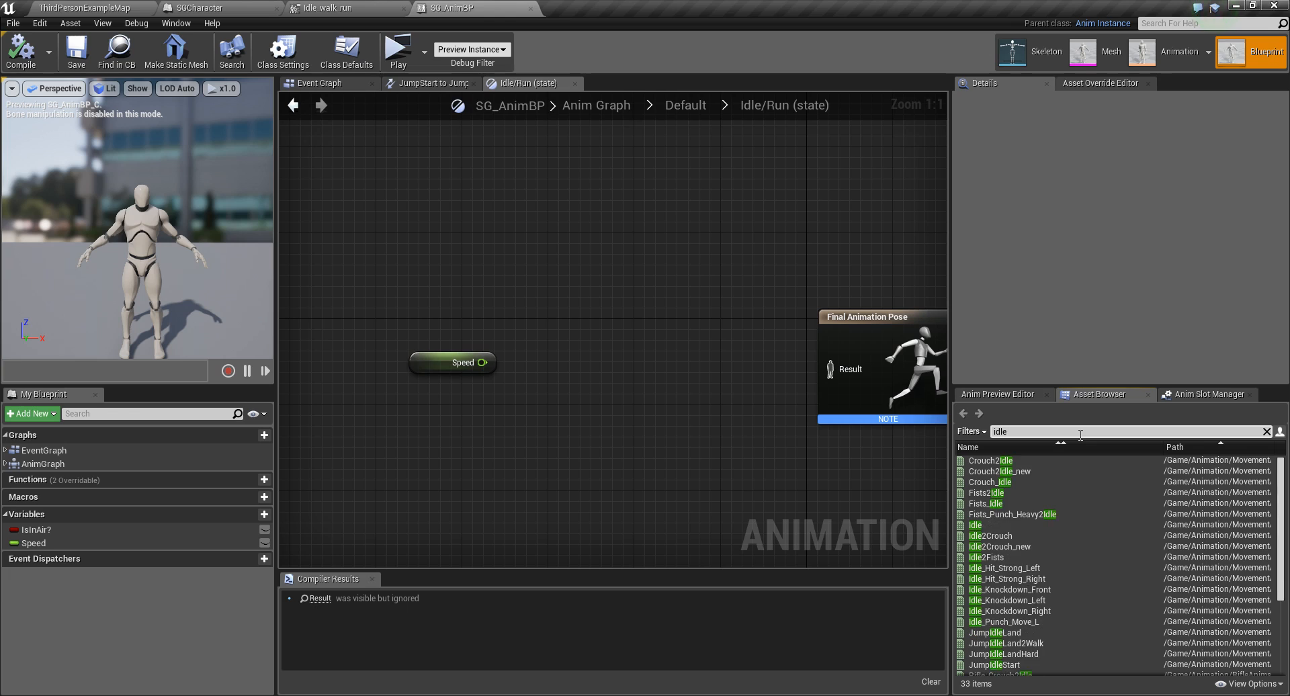
scroll(1183, 610, "down", 4)
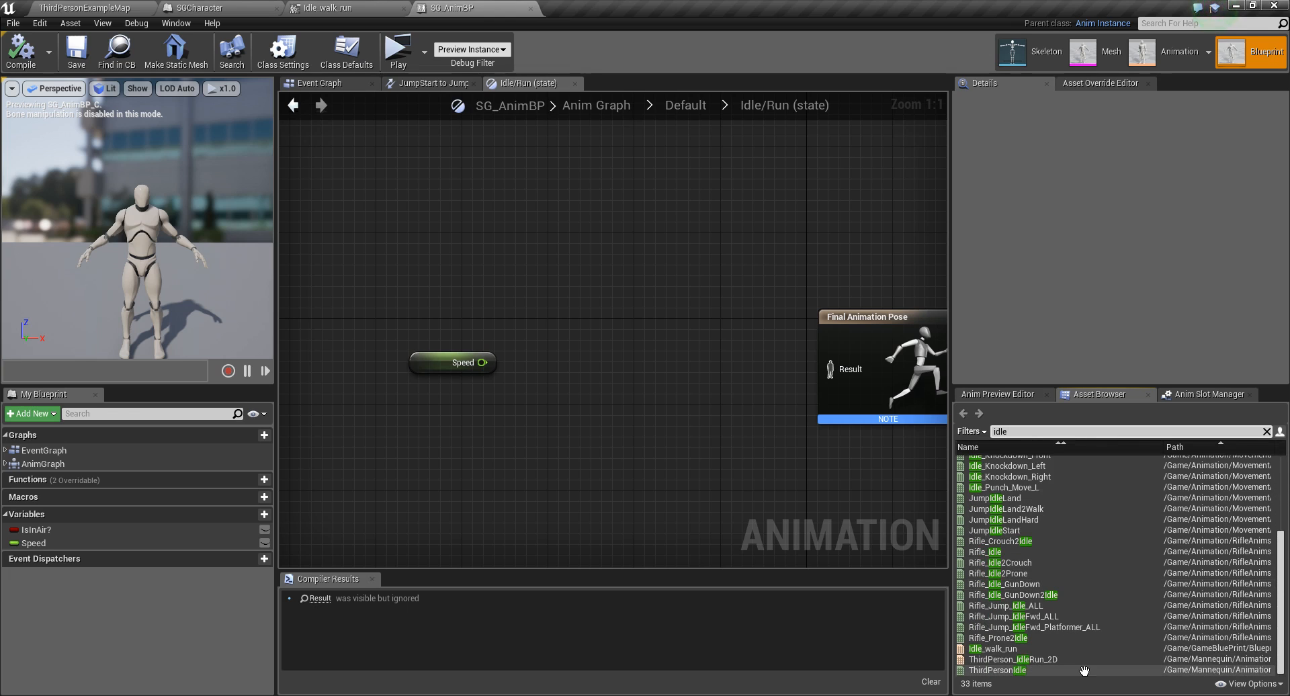
left_click(1003, 646)
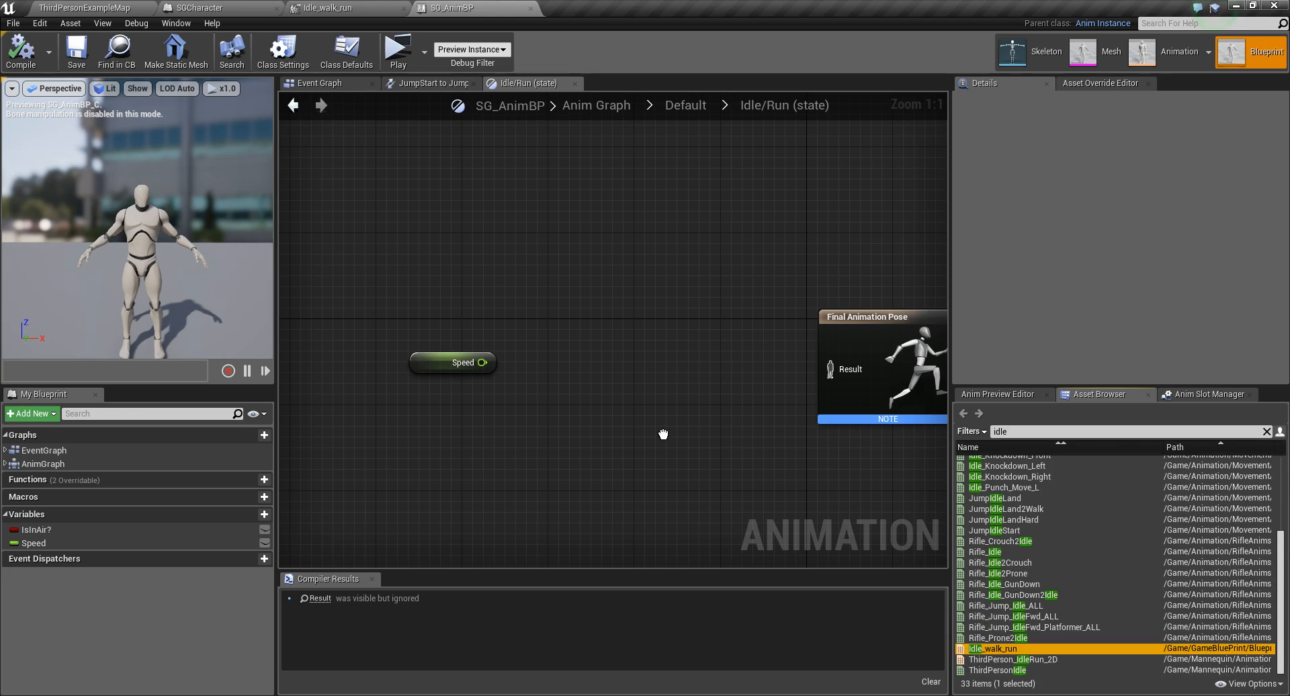
left_click_drag(565, 321, 570, 324)
Connect Idle_walk_run to the Final Animation Pose result and Speed to its input, compiling and saving SG_AnimBP.
left_click_drag(684, 363, 830, 369)
left_click_drag(482, 362, 582, 356)
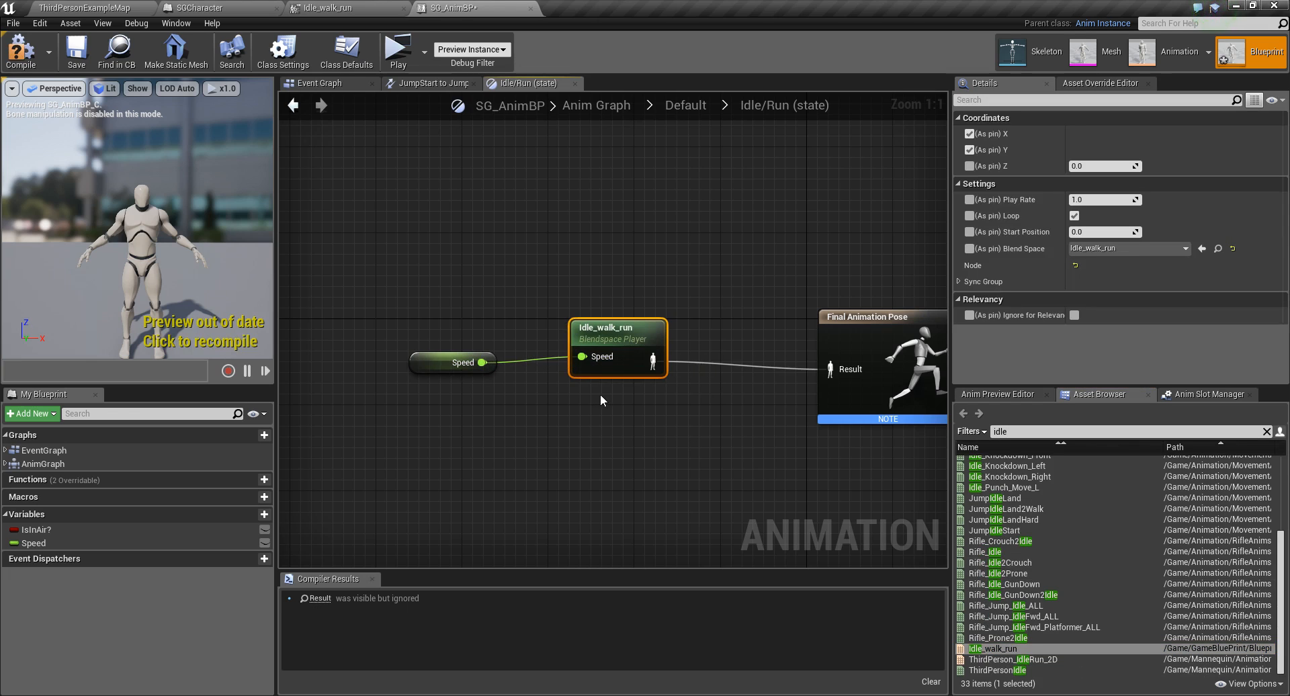
left_click(20, 53)
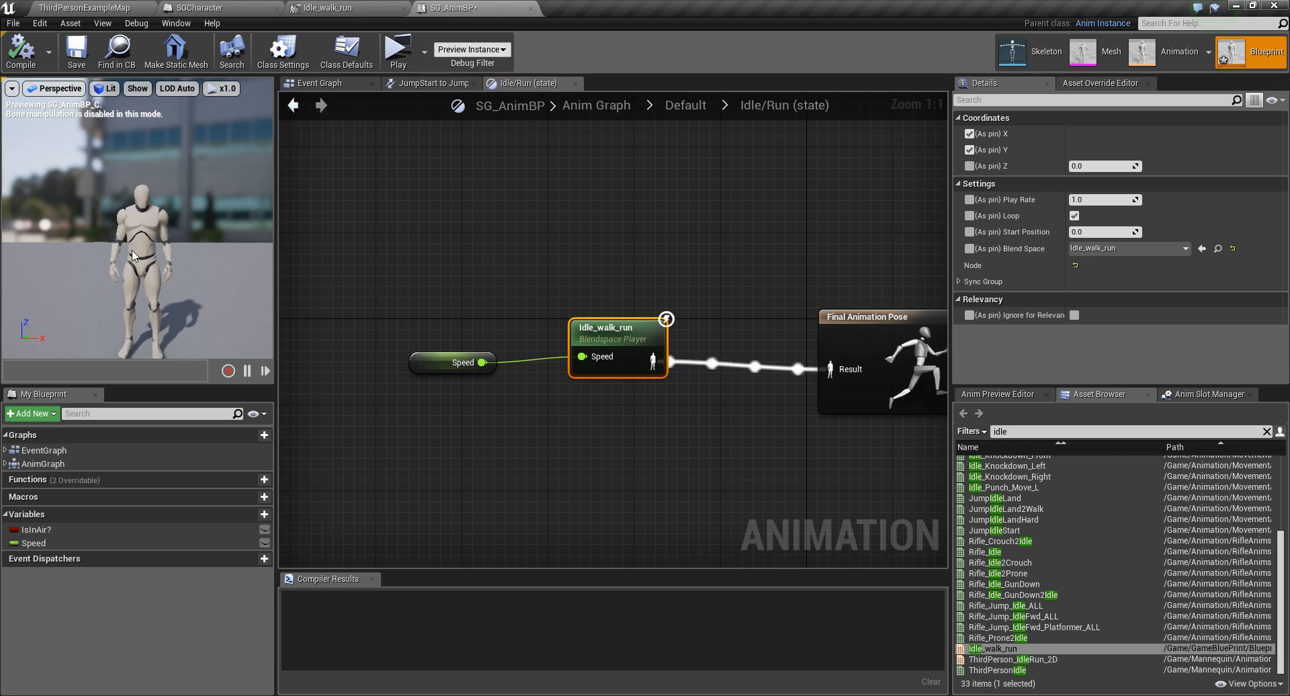
left_click(76, 51)
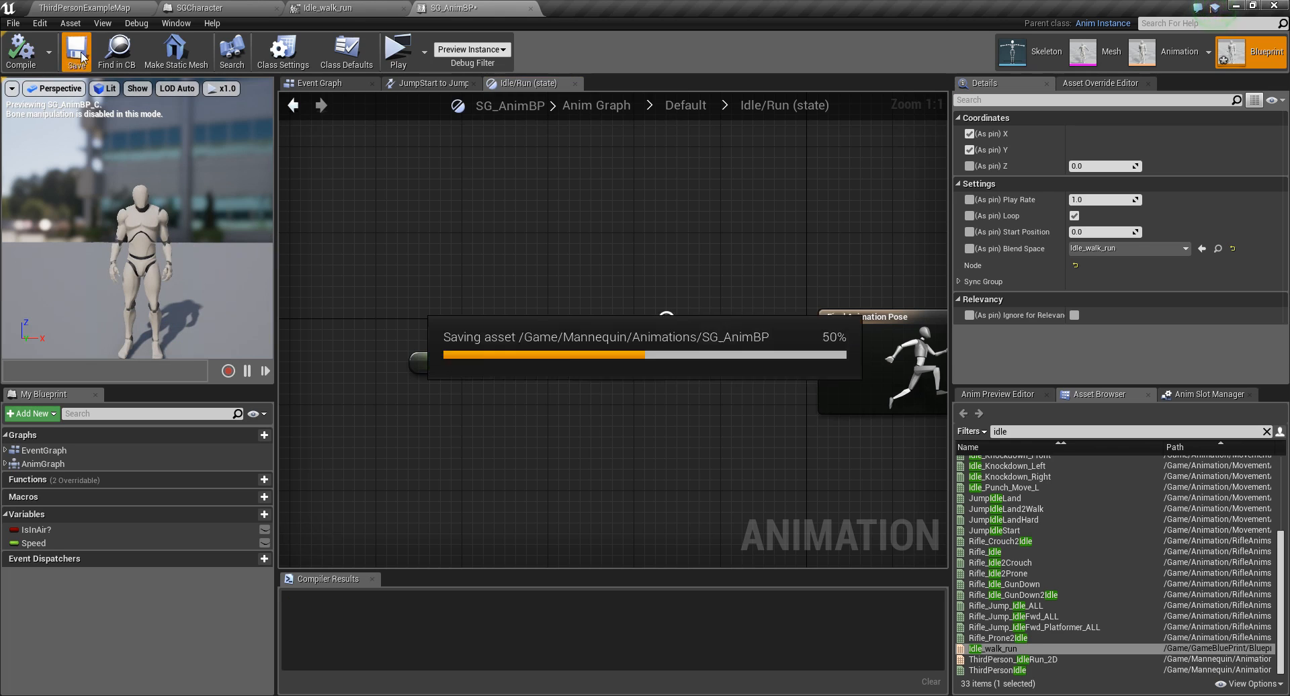
Return to ThirdPersonExampleMap and play the level in a preview window to test the character's new animations.
left_click(200, 8)
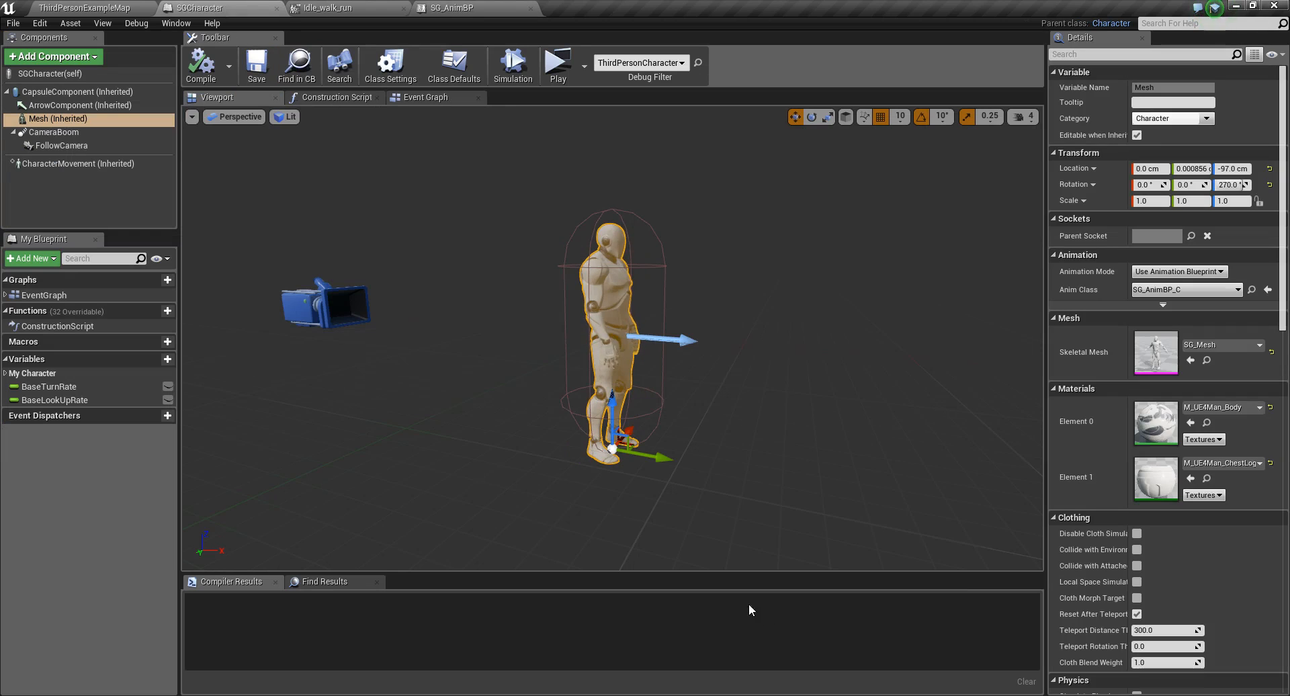
left_click(92, 7)
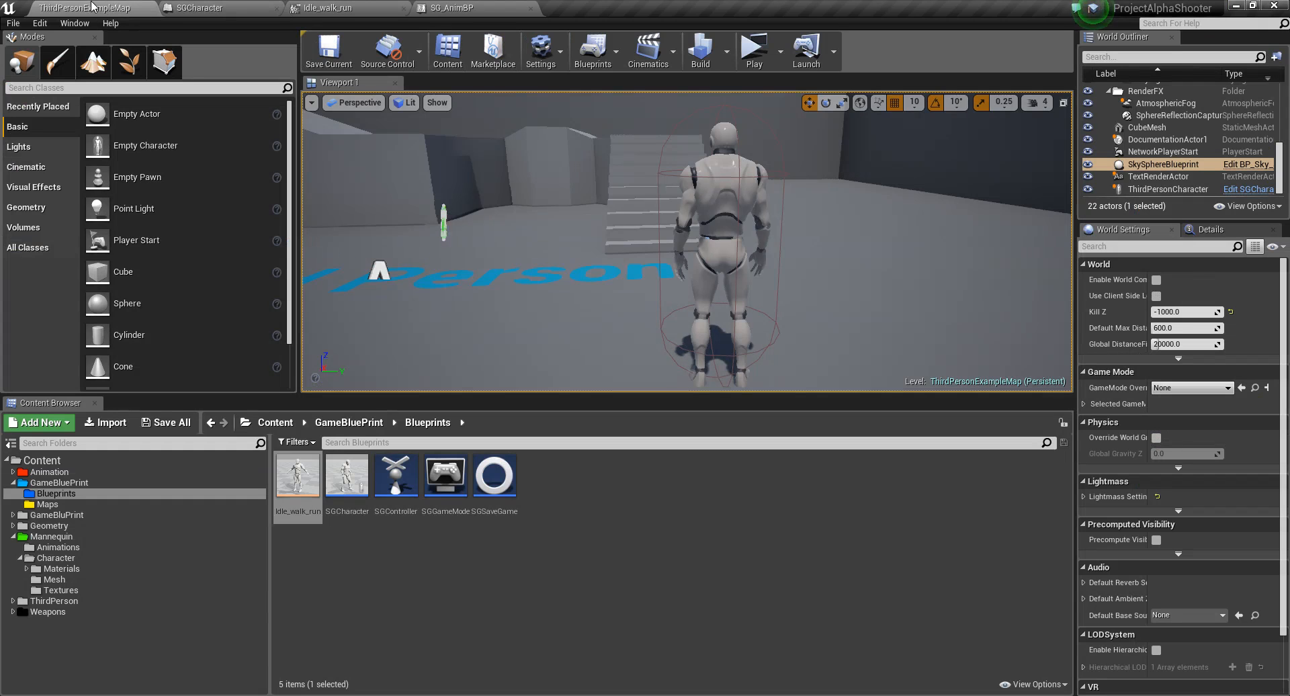
left_click(755, 54)
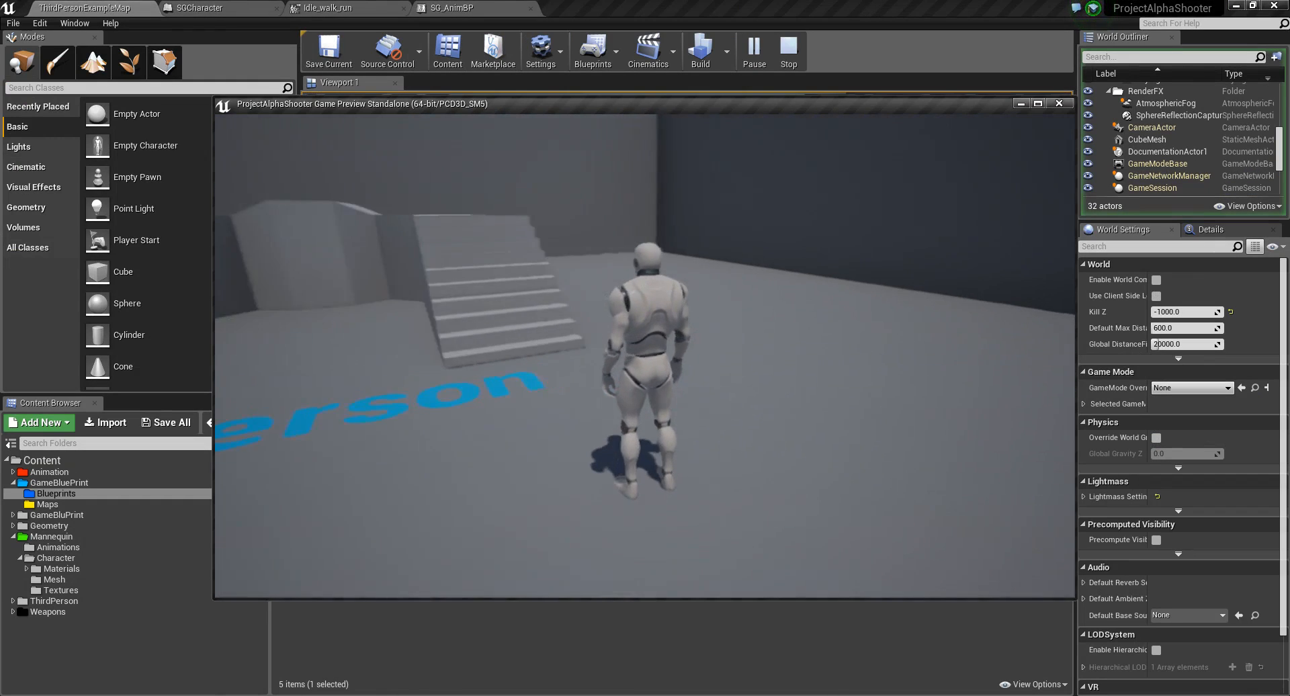
Run the character in several directions in the game preview to check its movement animation, and end the play session.
key("a")
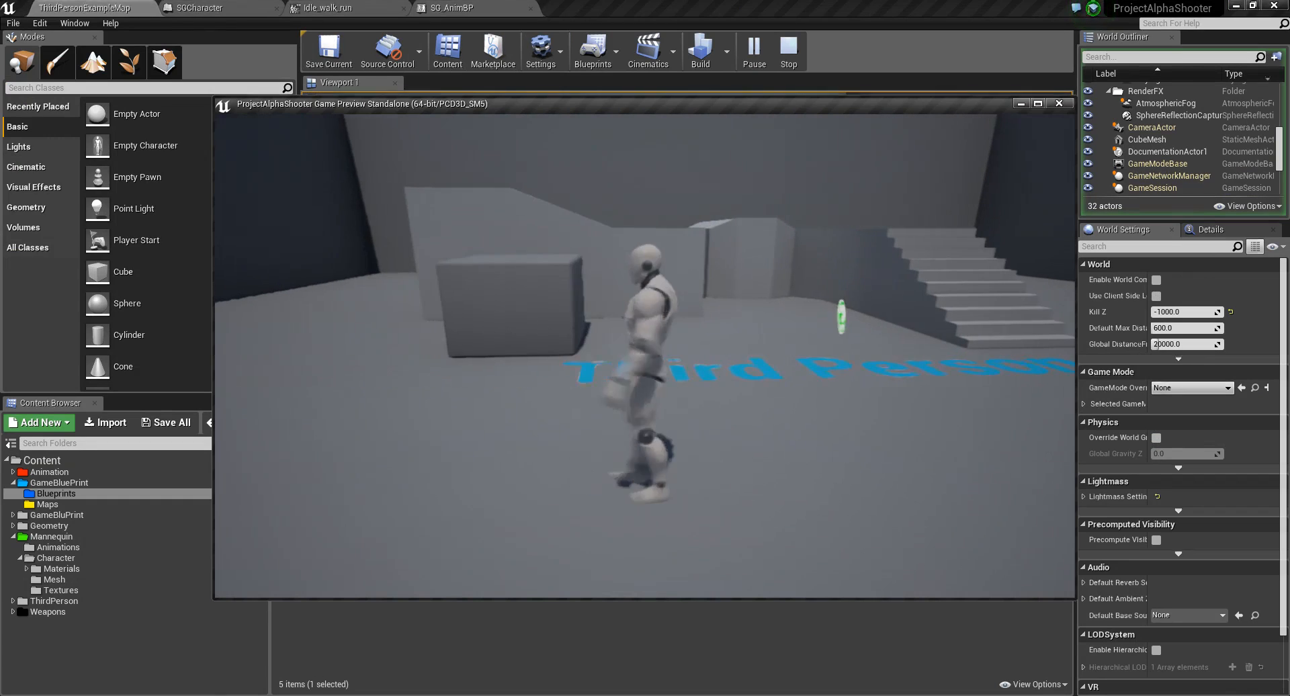
key("d")
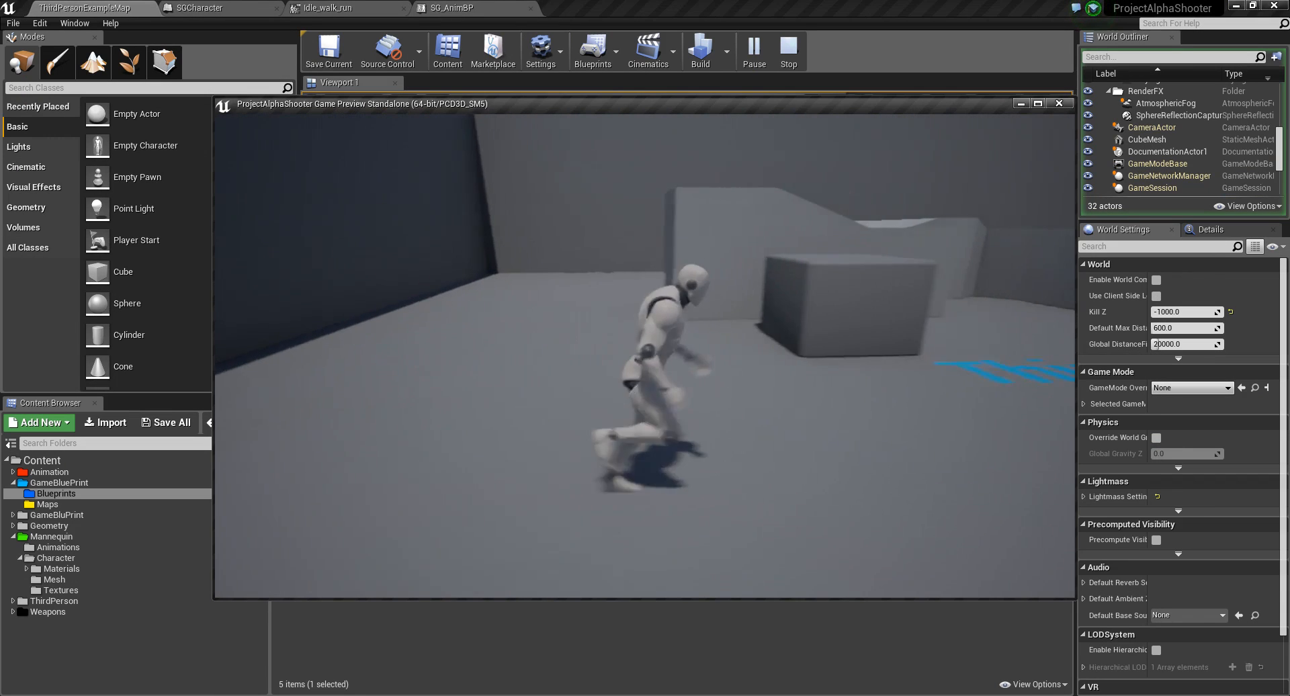
key("s")
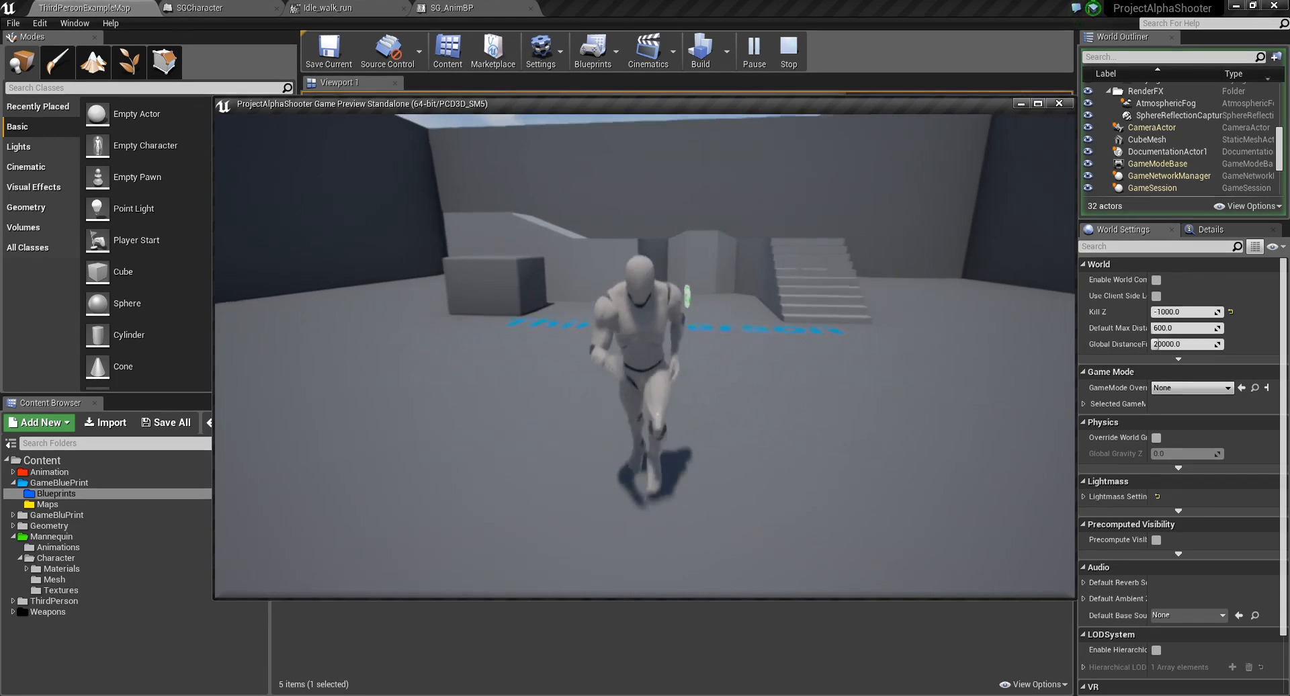
key("d")
key("Escape")
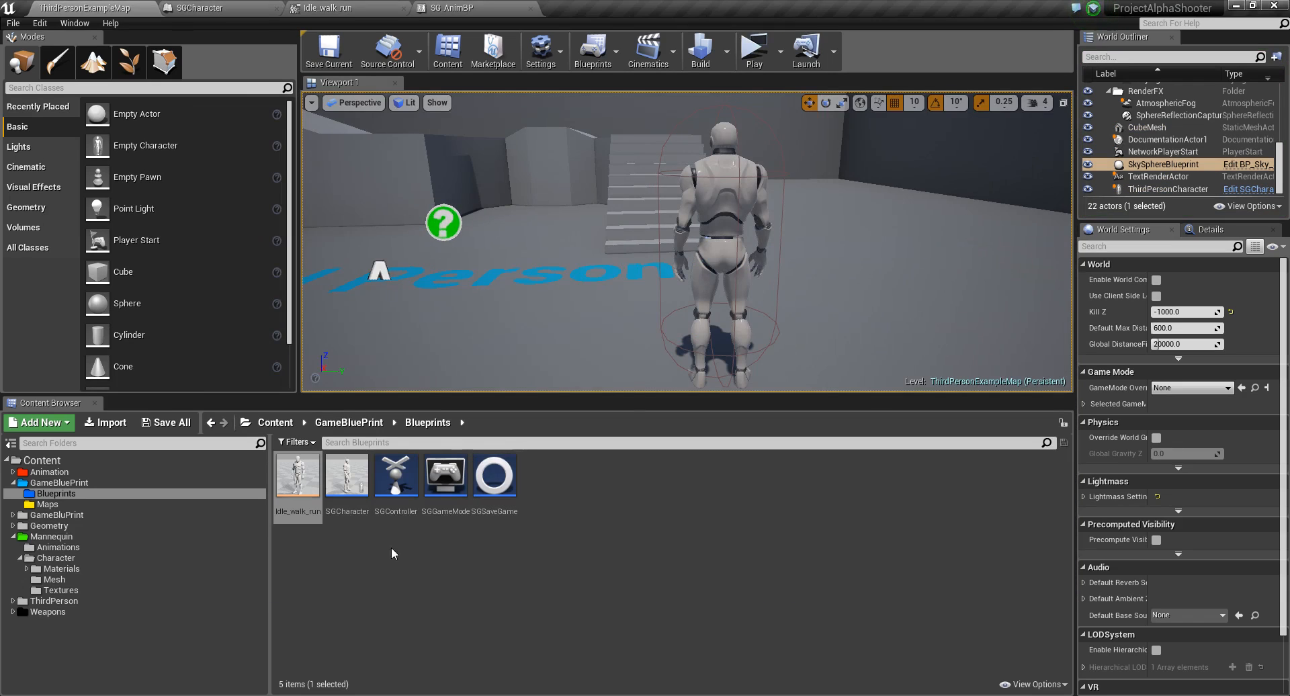
In the SGCharacter blueprint, set the CharacterMovement component's Max Walk Speed to 300, compiling and saving the blueprint.
double_click(347, 477)
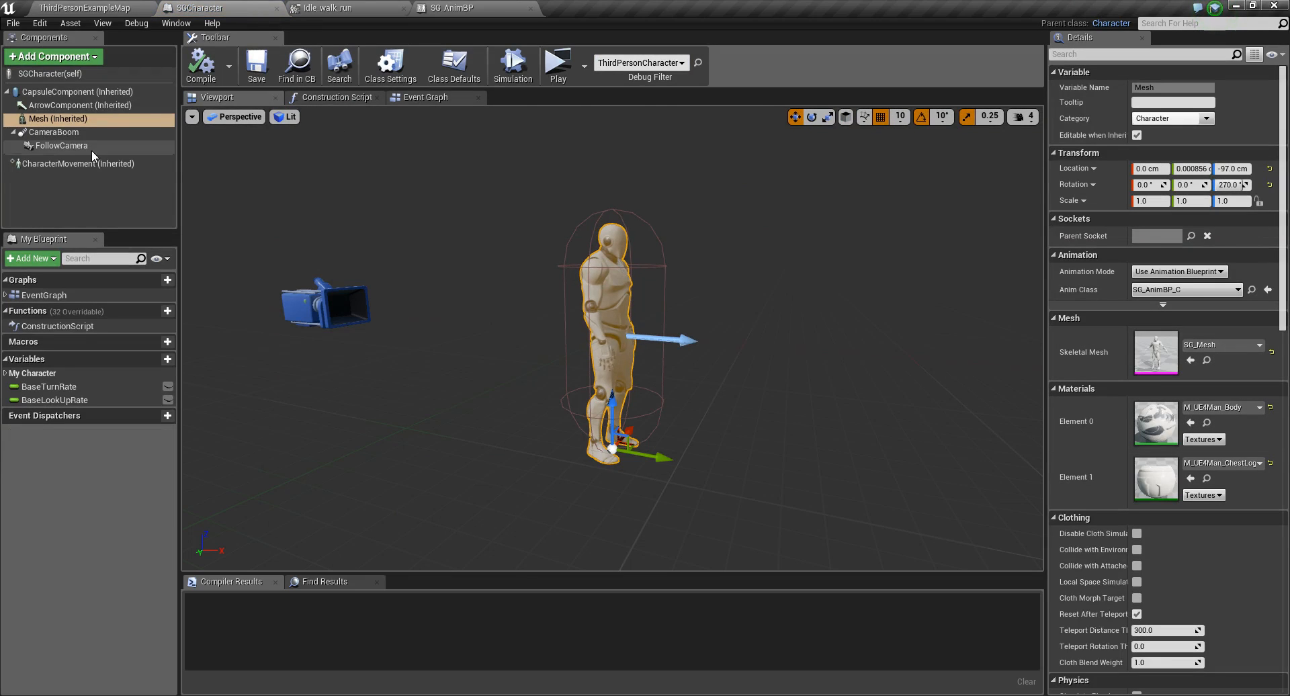
left_click(50, 165)
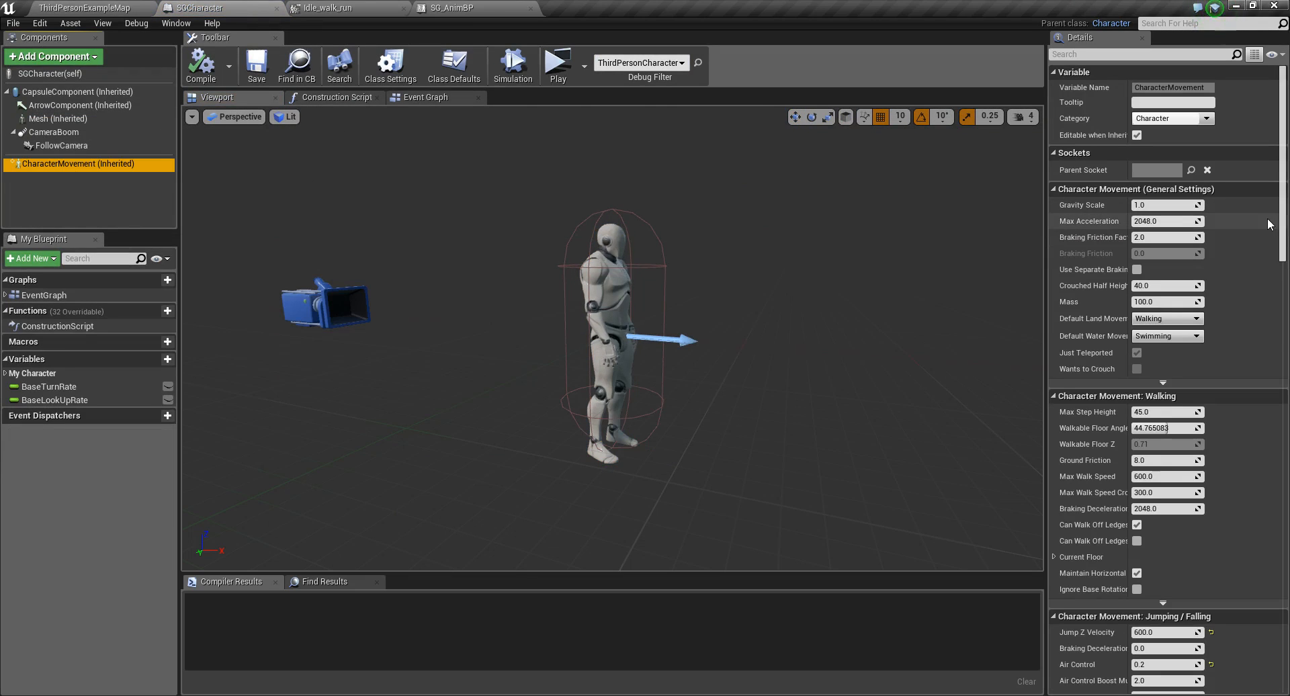
left_click(1153, 476)
type("300")
key("Return")
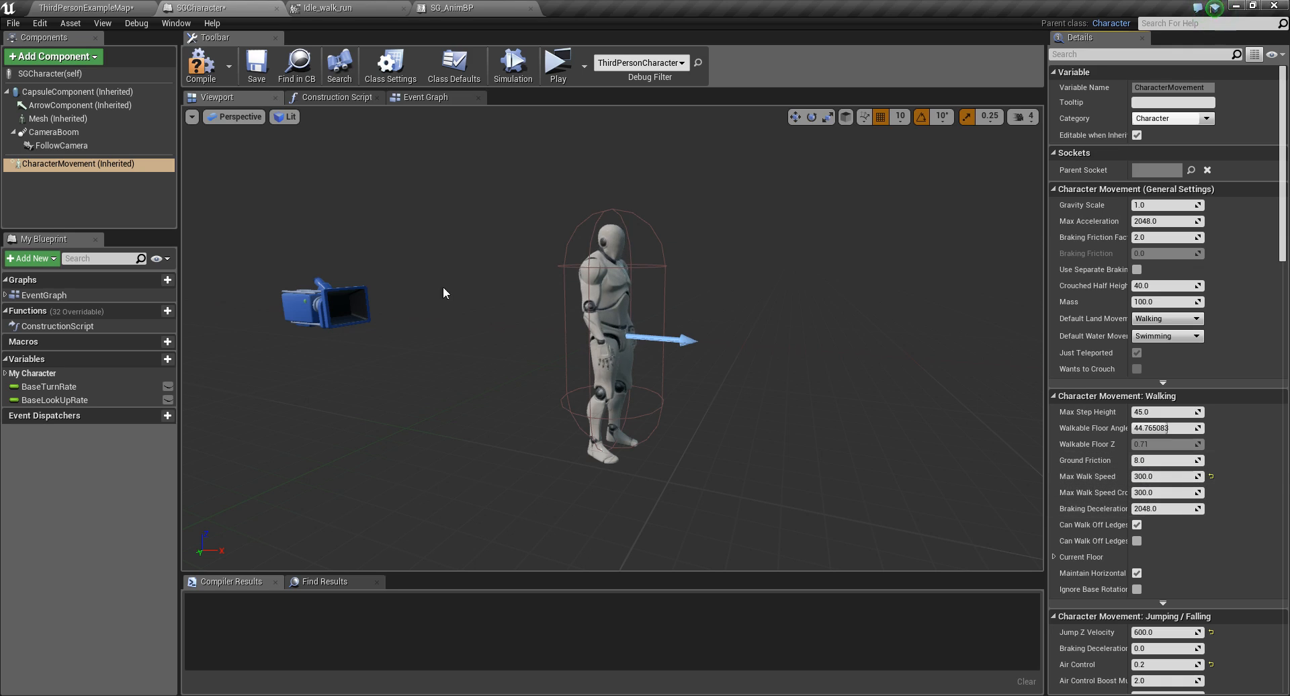
left_click(201, 67)
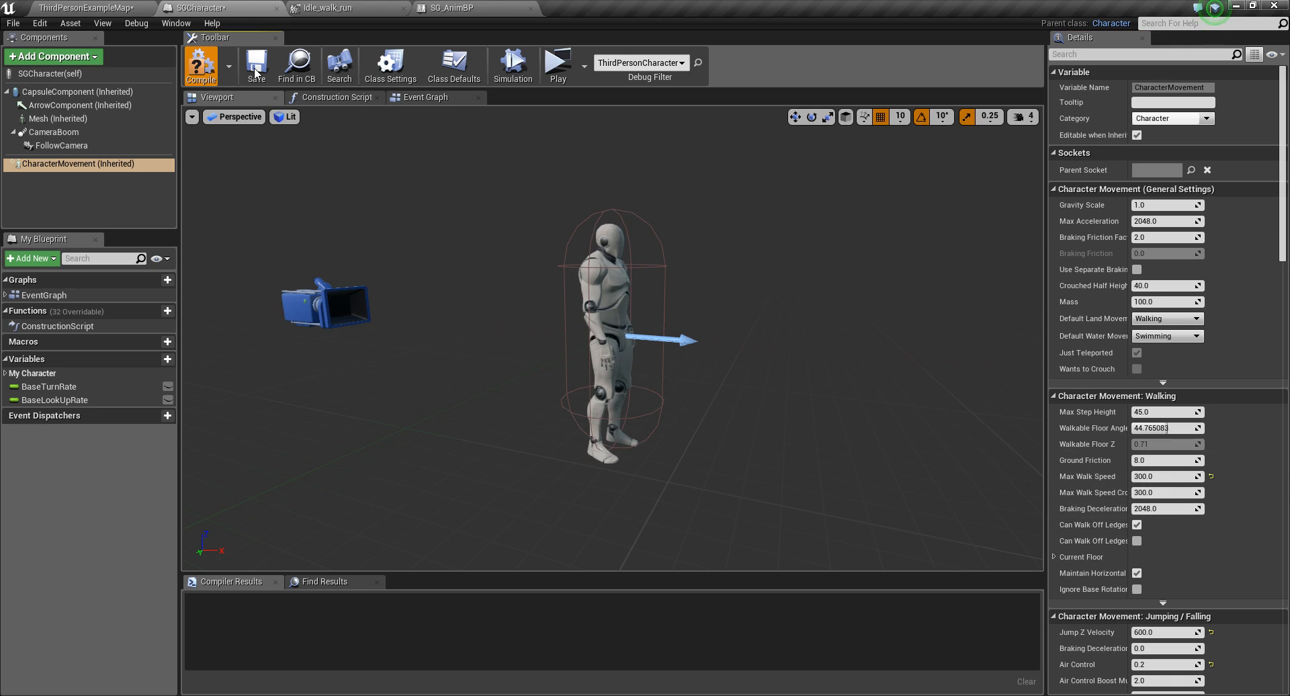
left_click(256, 71)
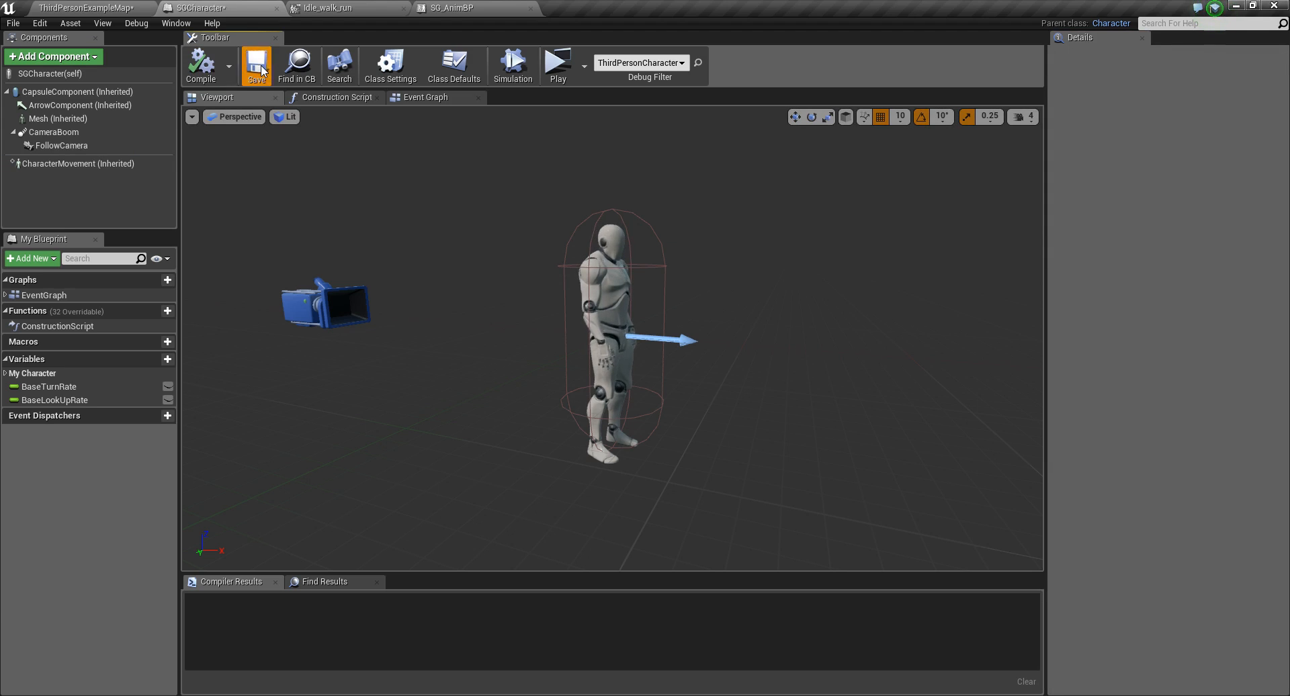
Play the level from the SGCharacter blueprint and walk the character in all directions to test the slower speed, ending the session when done.
left_click(563, 70)
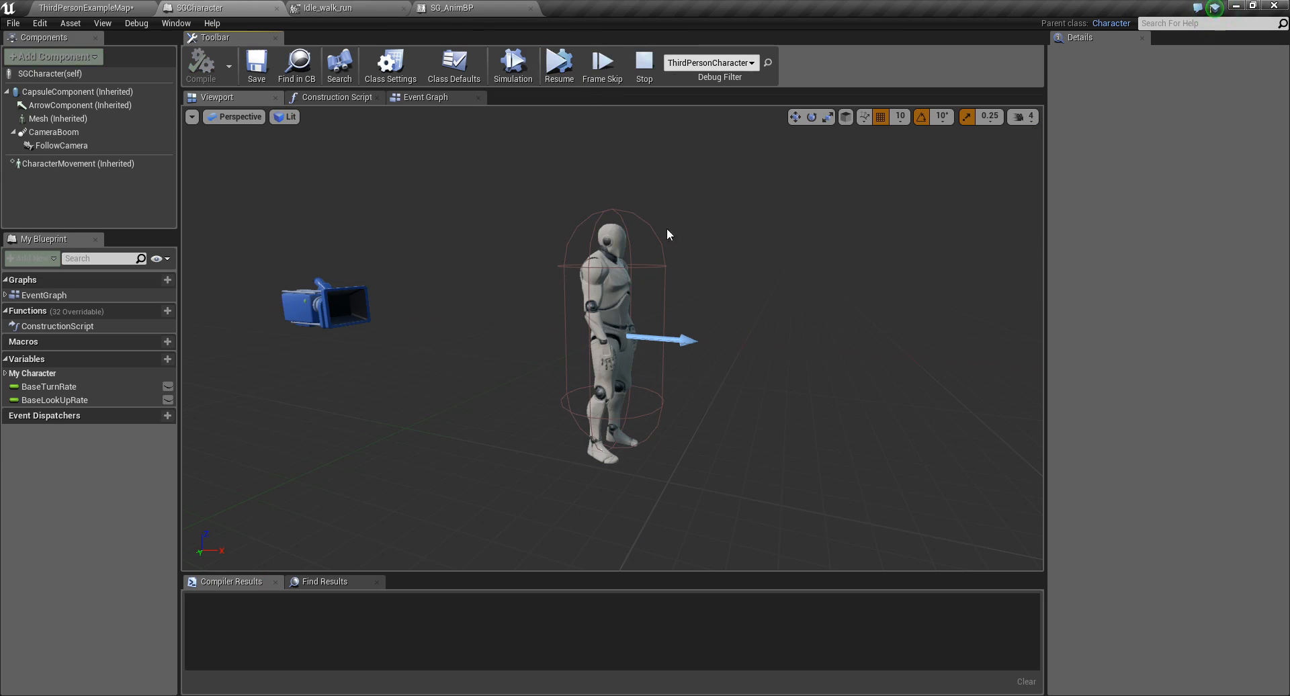
left_click(644, 70)
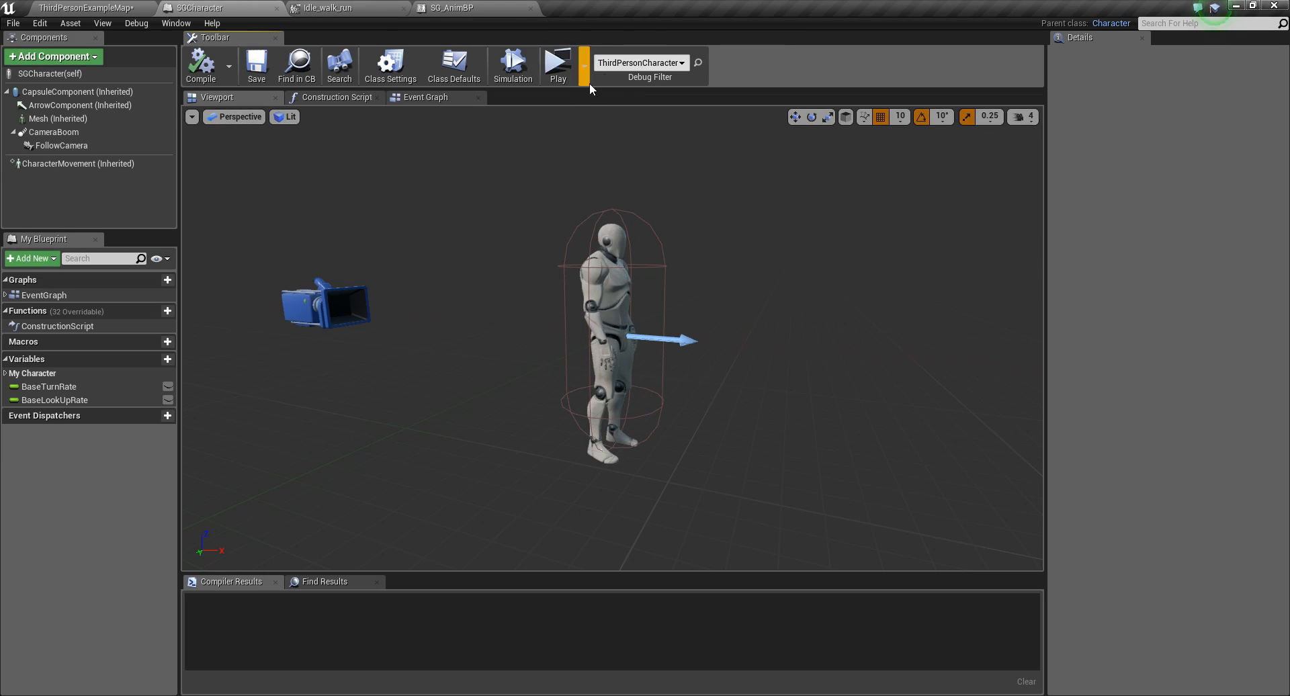
left_click(557, 67)
left_click(803, 313)
key("a")
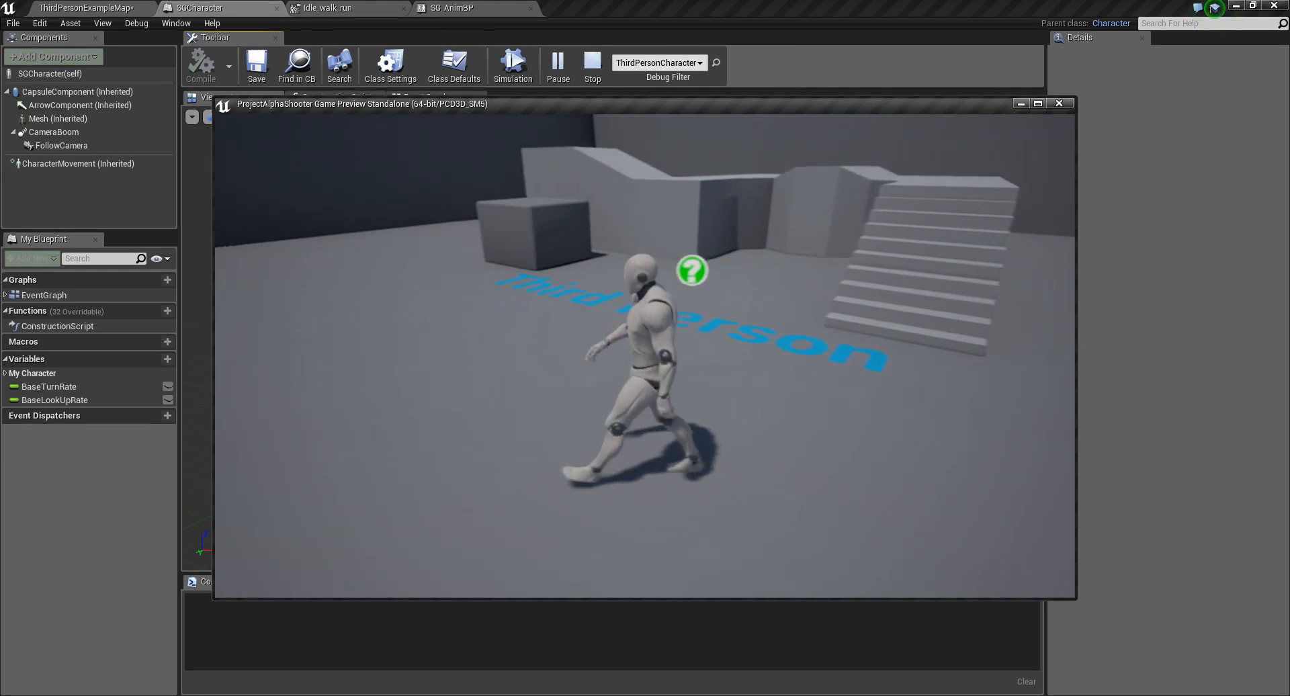
key("w")
key("d")
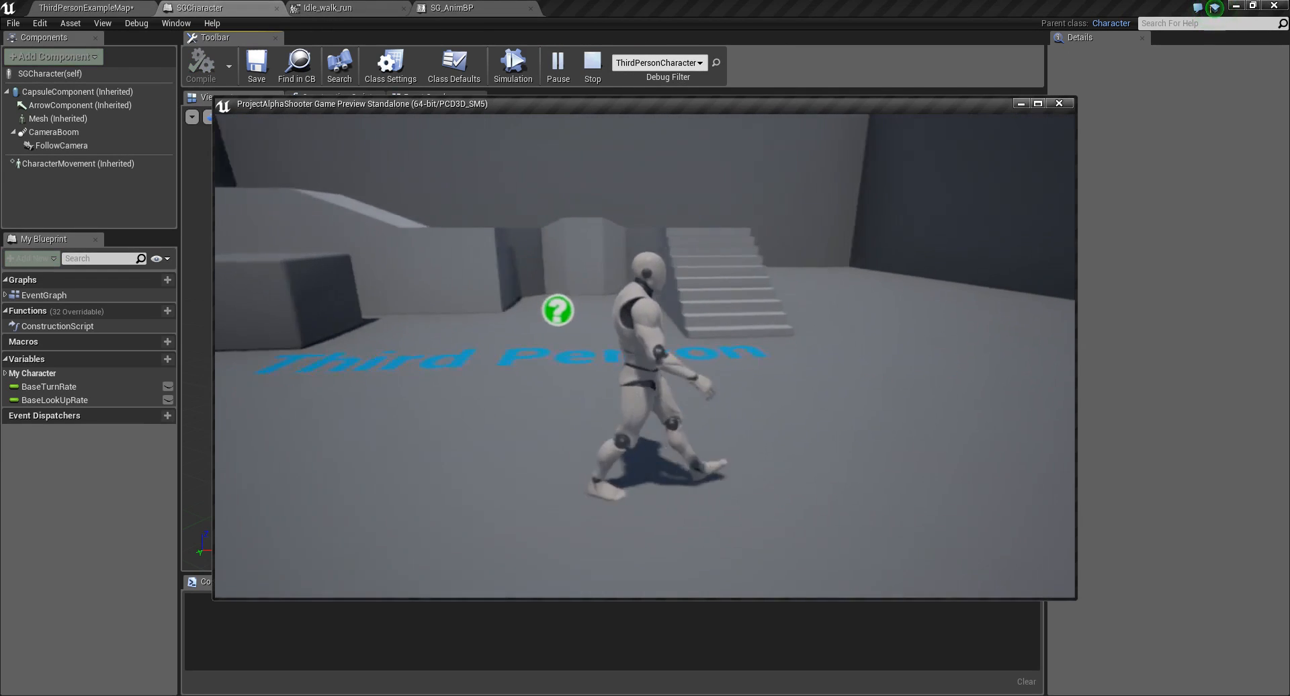
key("s")
key("a")
key("s")
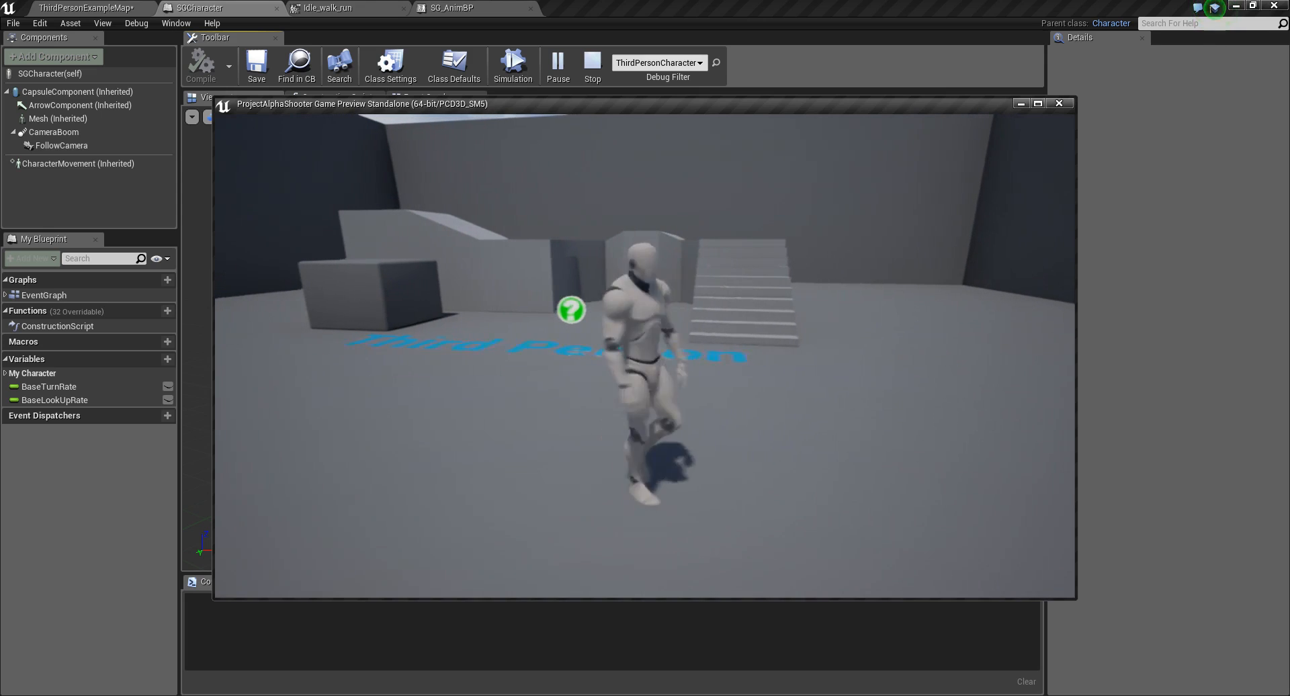
key("d")
key("w")
key("a")
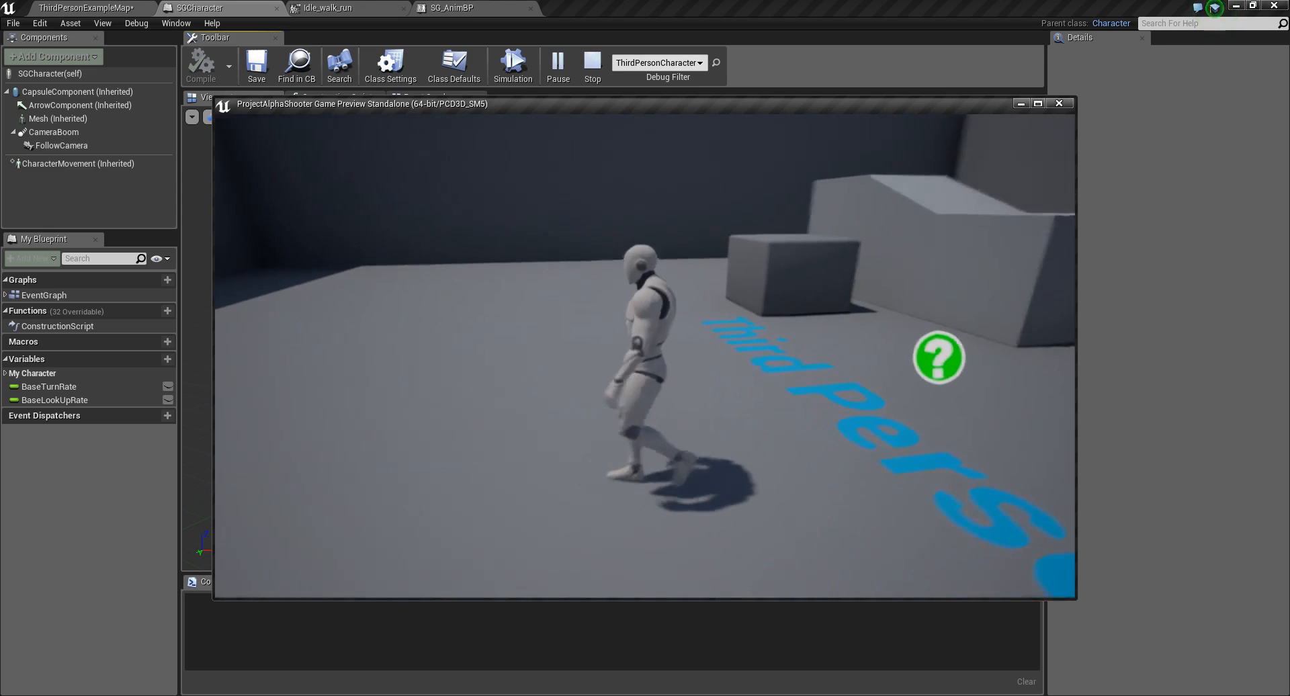
key("s")
key("w")
key("s")
key("w")
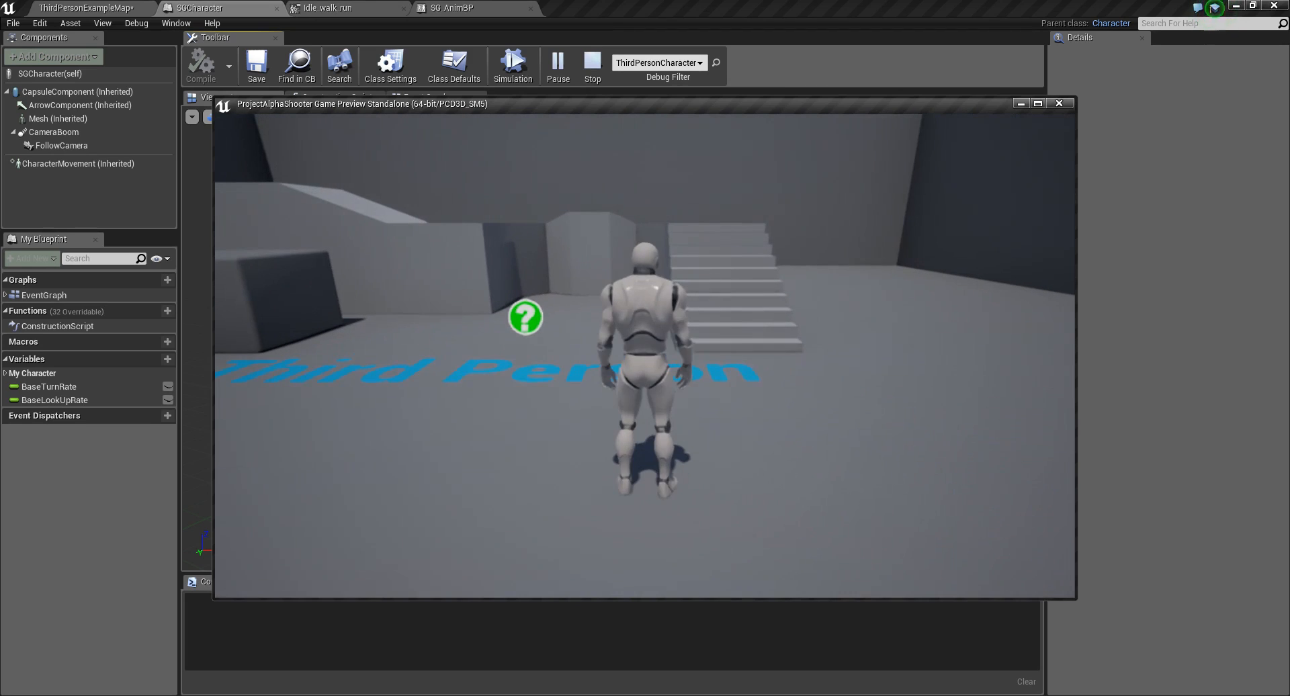
key("a")
key("w")
key("d")
key("a")
key("d")
key("s")
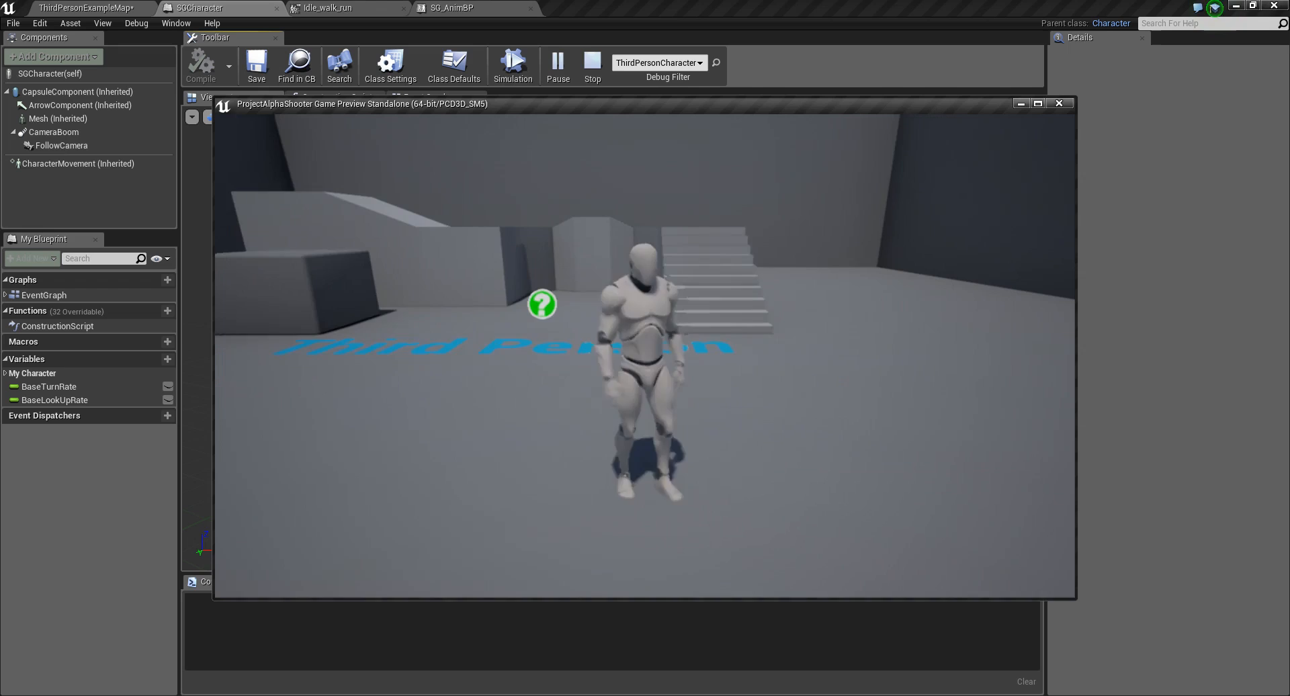
key("w")
key("Escape")
Move SGCharacter's FollowCamera up to 30 cm in Z and sideways to 60 cm in Y for an over-the-shoulder view.
key("a")
right_click_drag(388, 401, 591, 413)
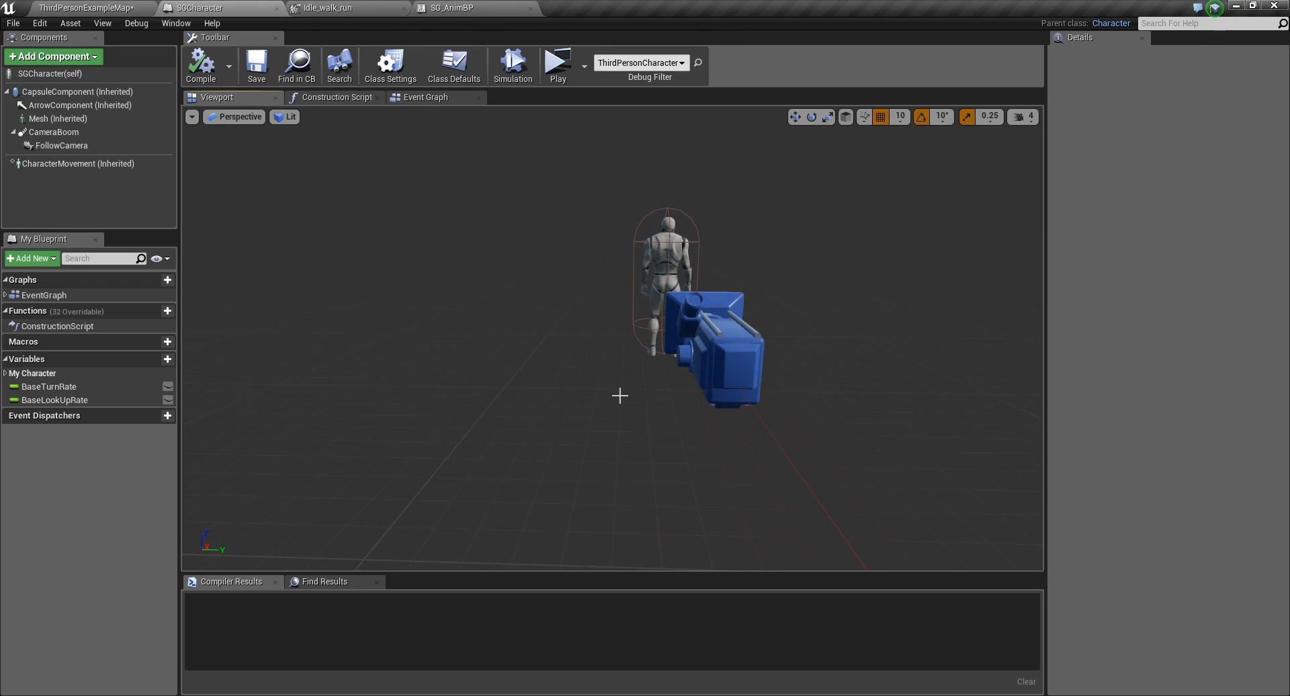
left_click(726, 348)
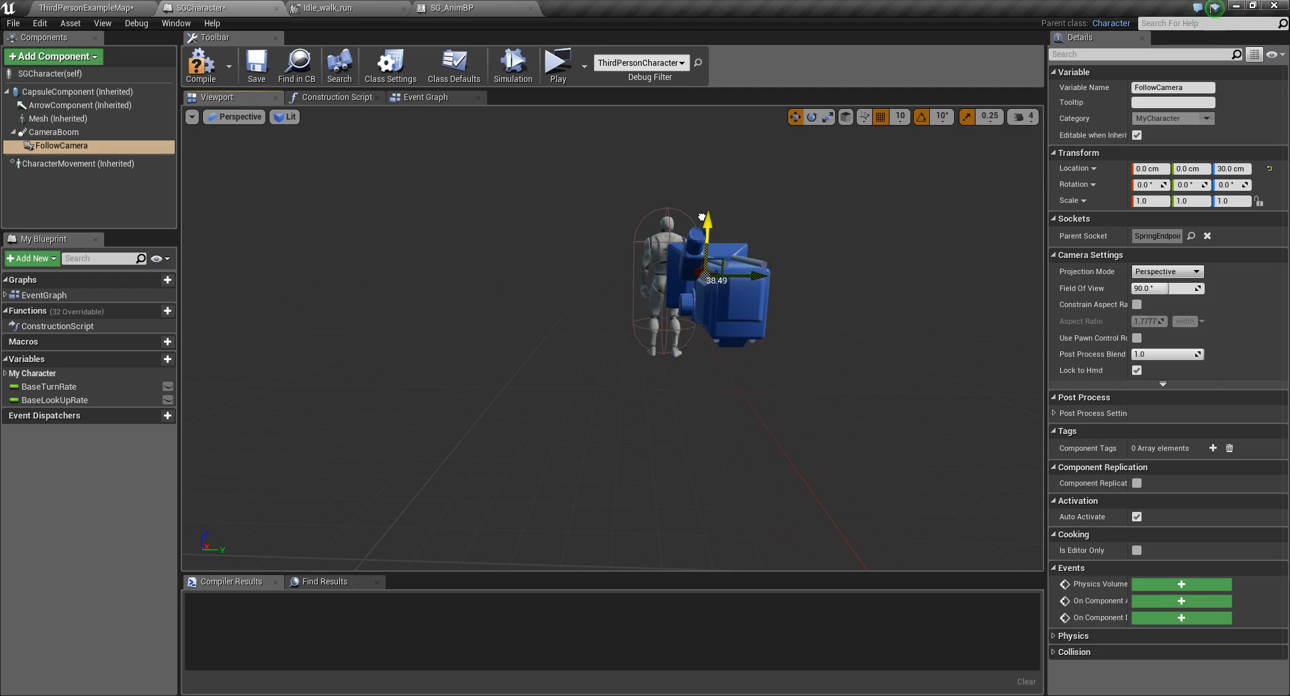
left_click_drag(751, 278, 920, 278)
right_click_drag(906, 367, 908, 363)
key("d")
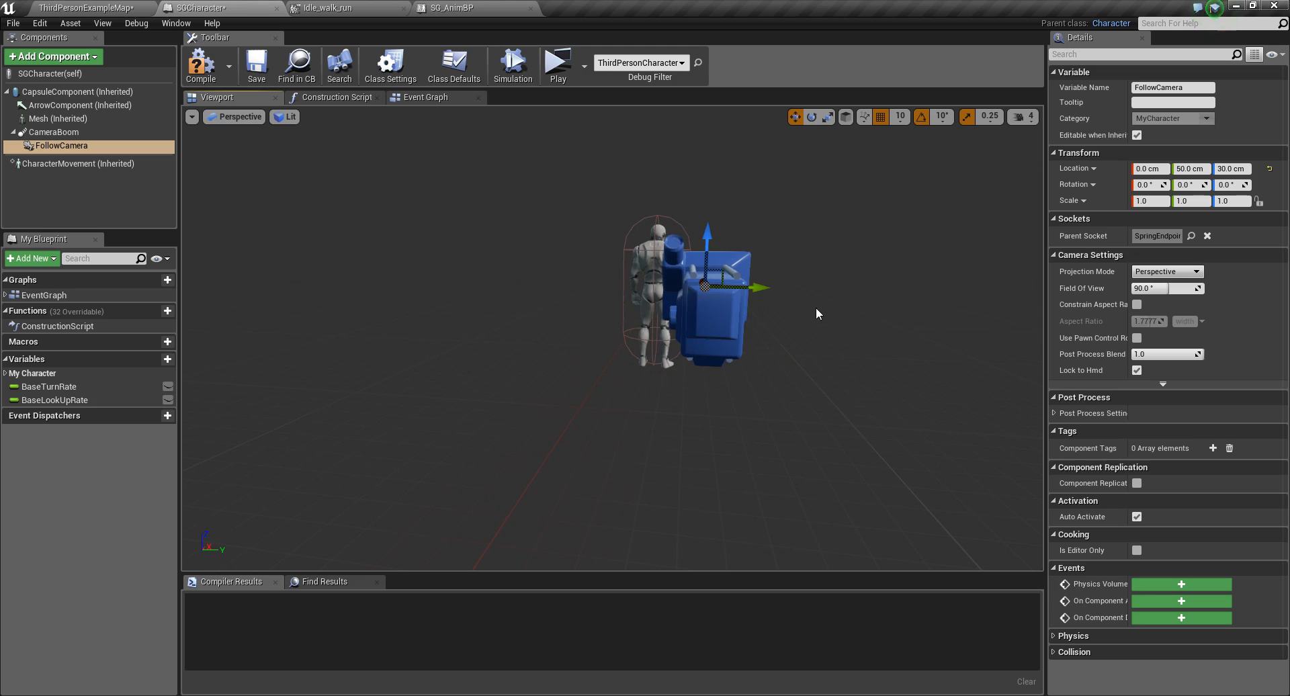
left_click_drag(773, 287, 792, 287)
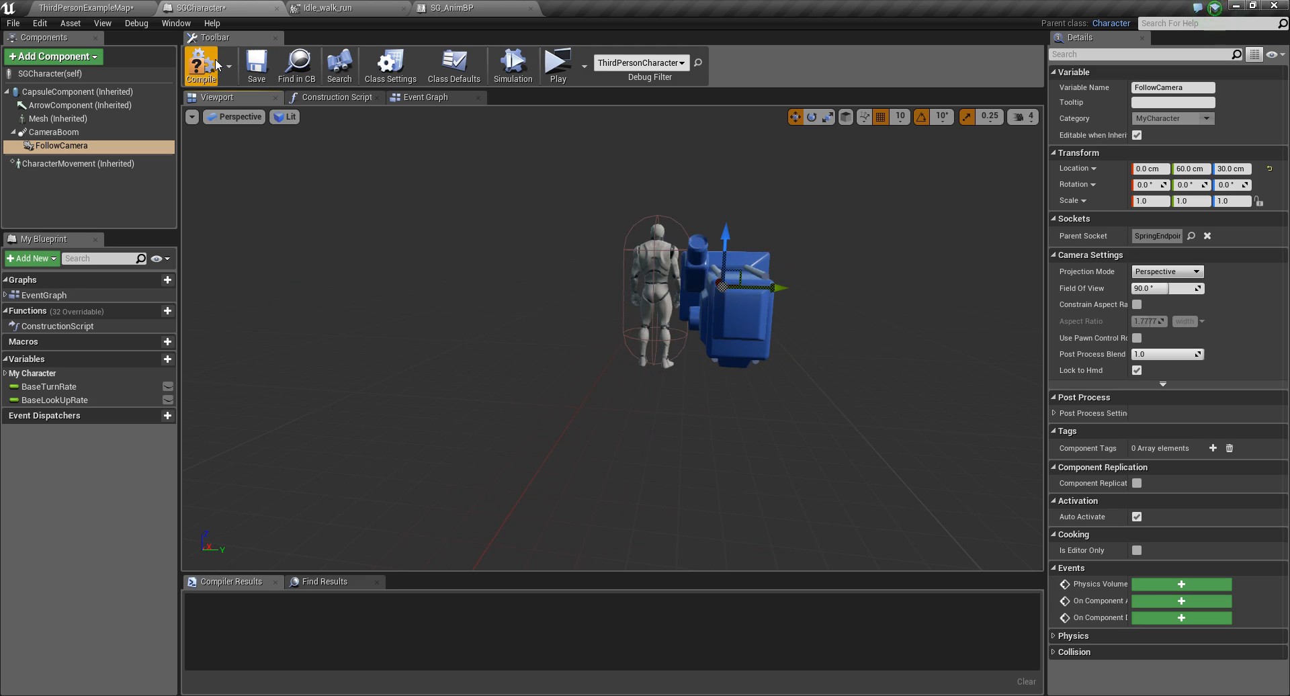
Play the level and walk the character forward to check the offset camera framing, ending the preview when done.
left_click(563, 77)
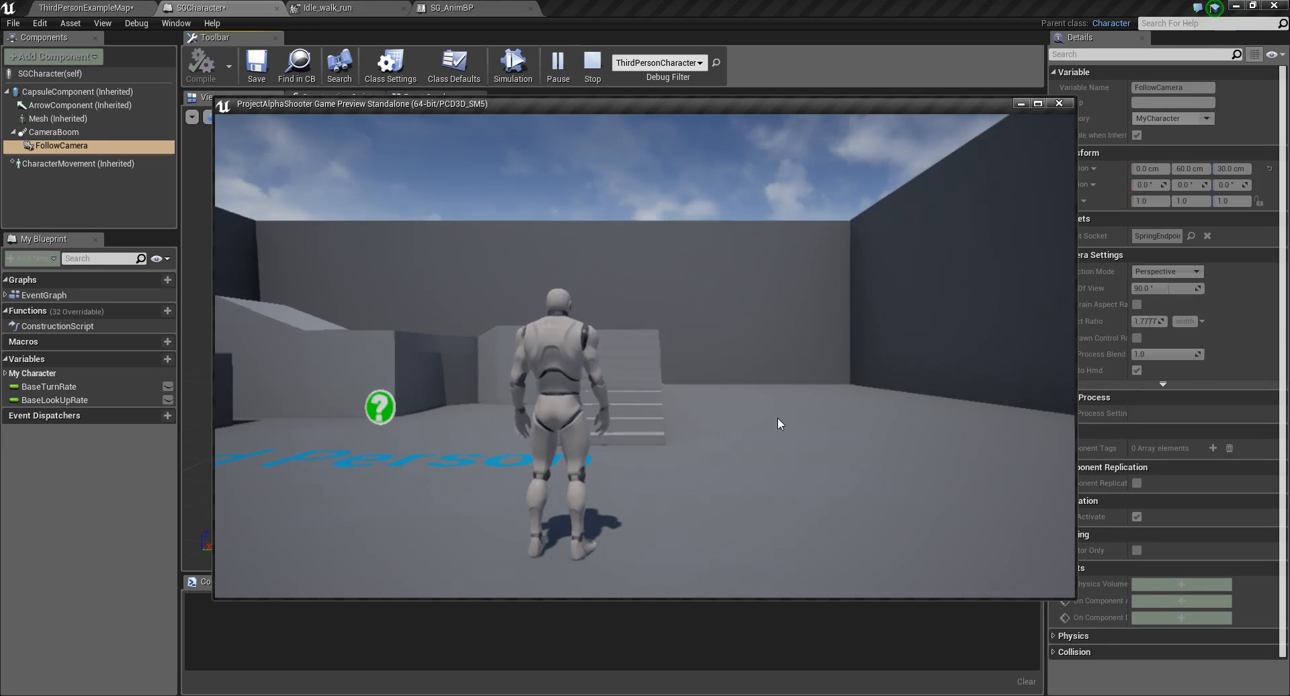
key("w")
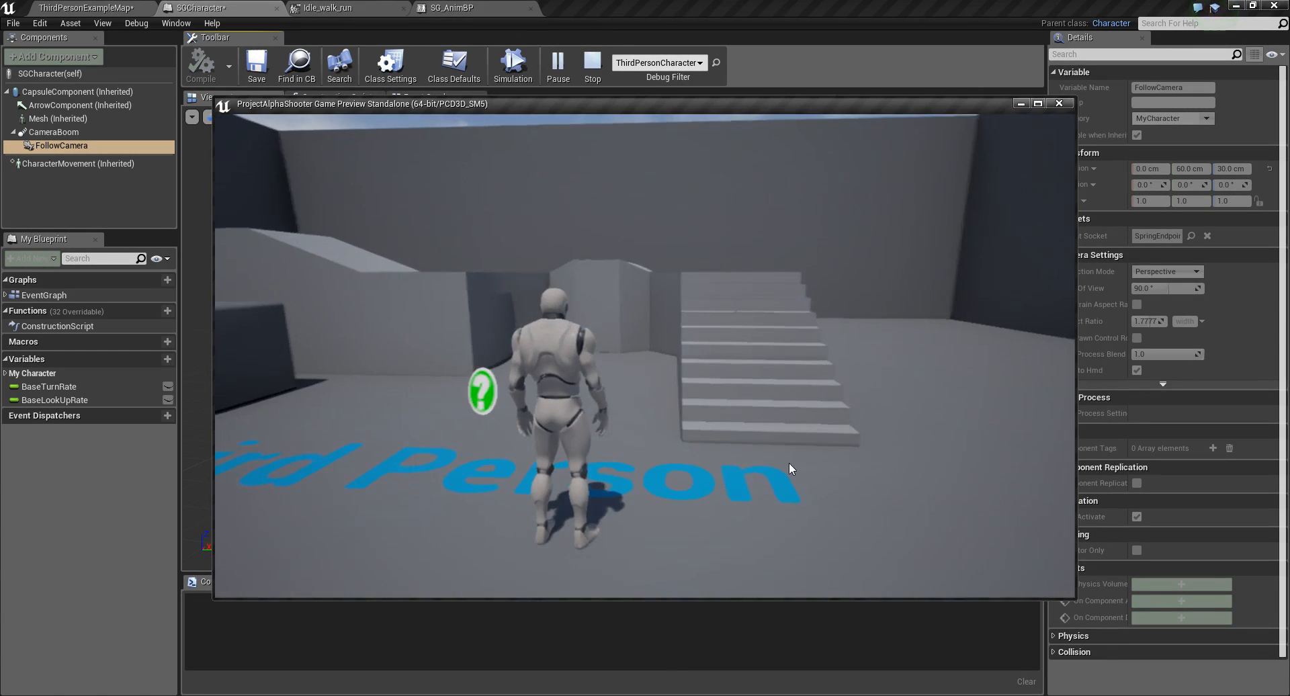
key("Escape")
Return to ThirdPersonExampleMap, save the modified SGCharacter blueprint and level together, and collapse the Mannequin folder in the content tree.
left_click(84, 8)
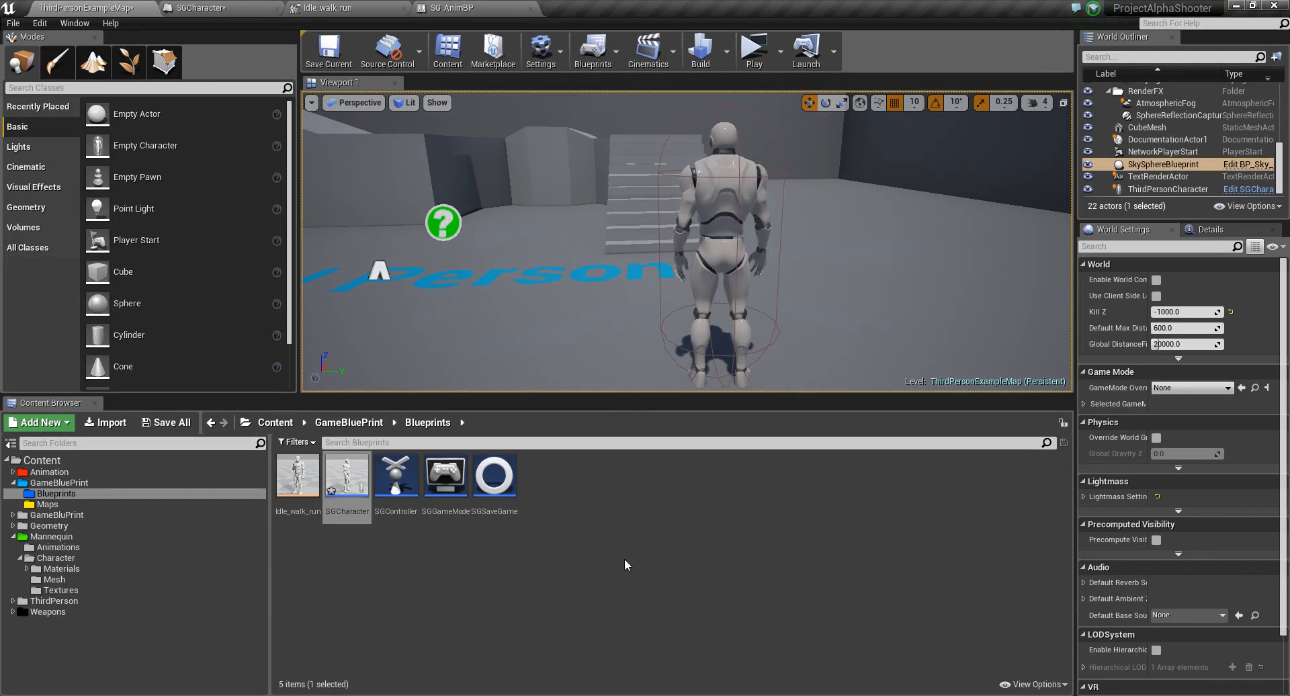
left_click(166, 422)
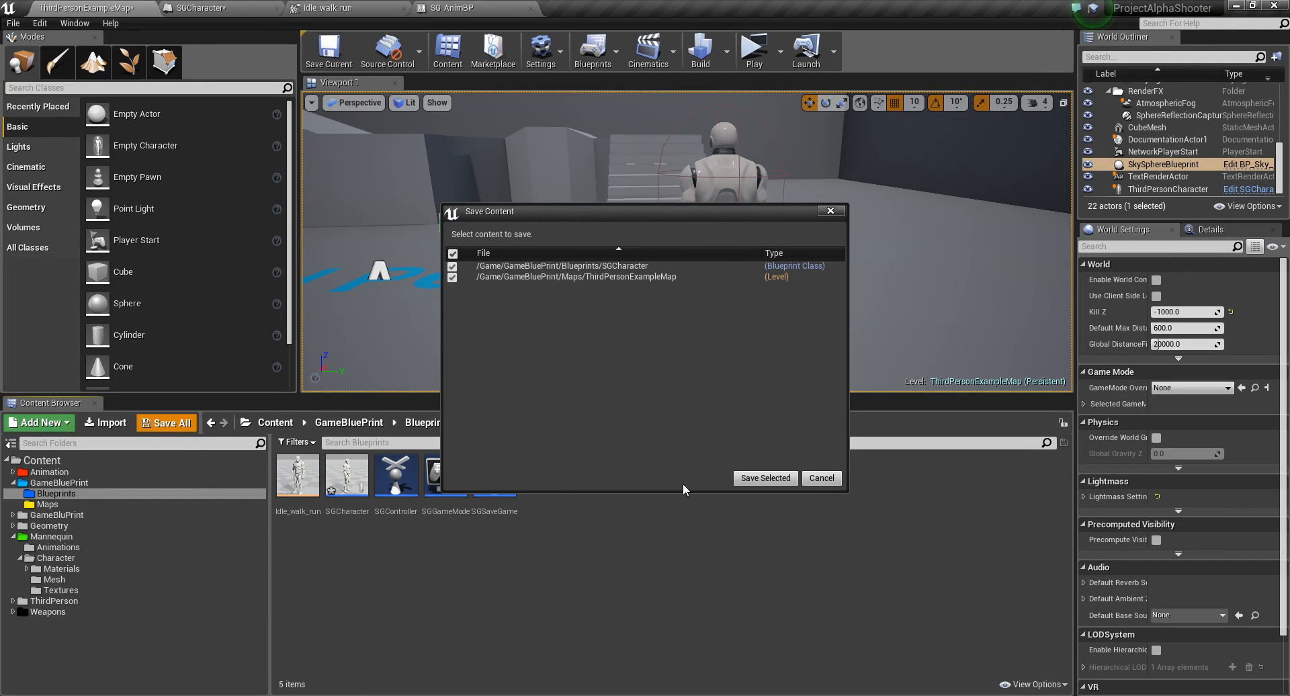
left_click(765, 478)
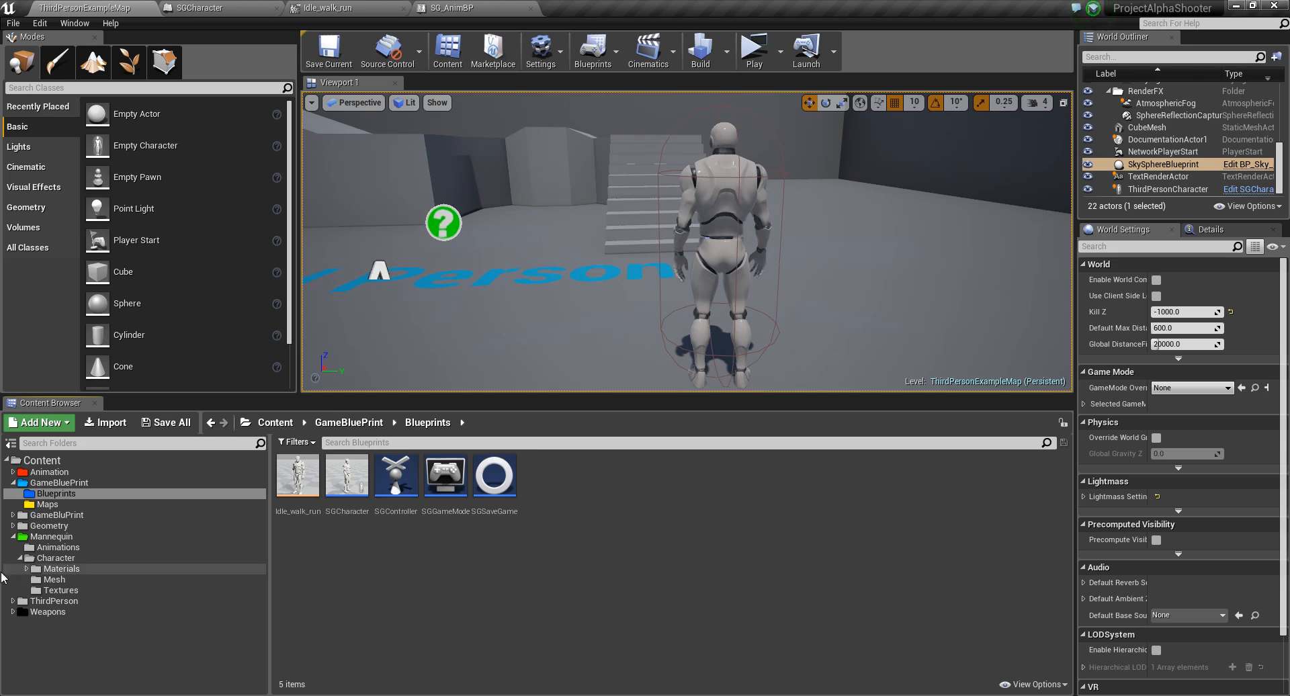
left_click(14, 536)
left_click(735, 574)
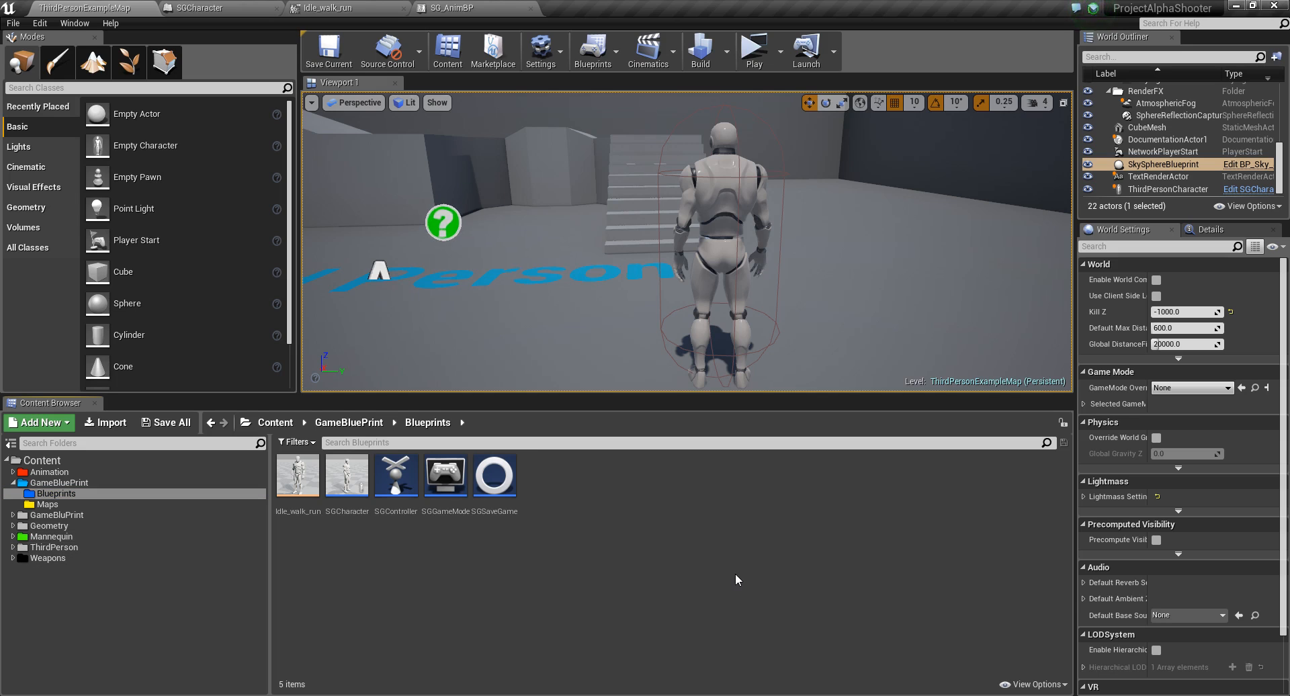